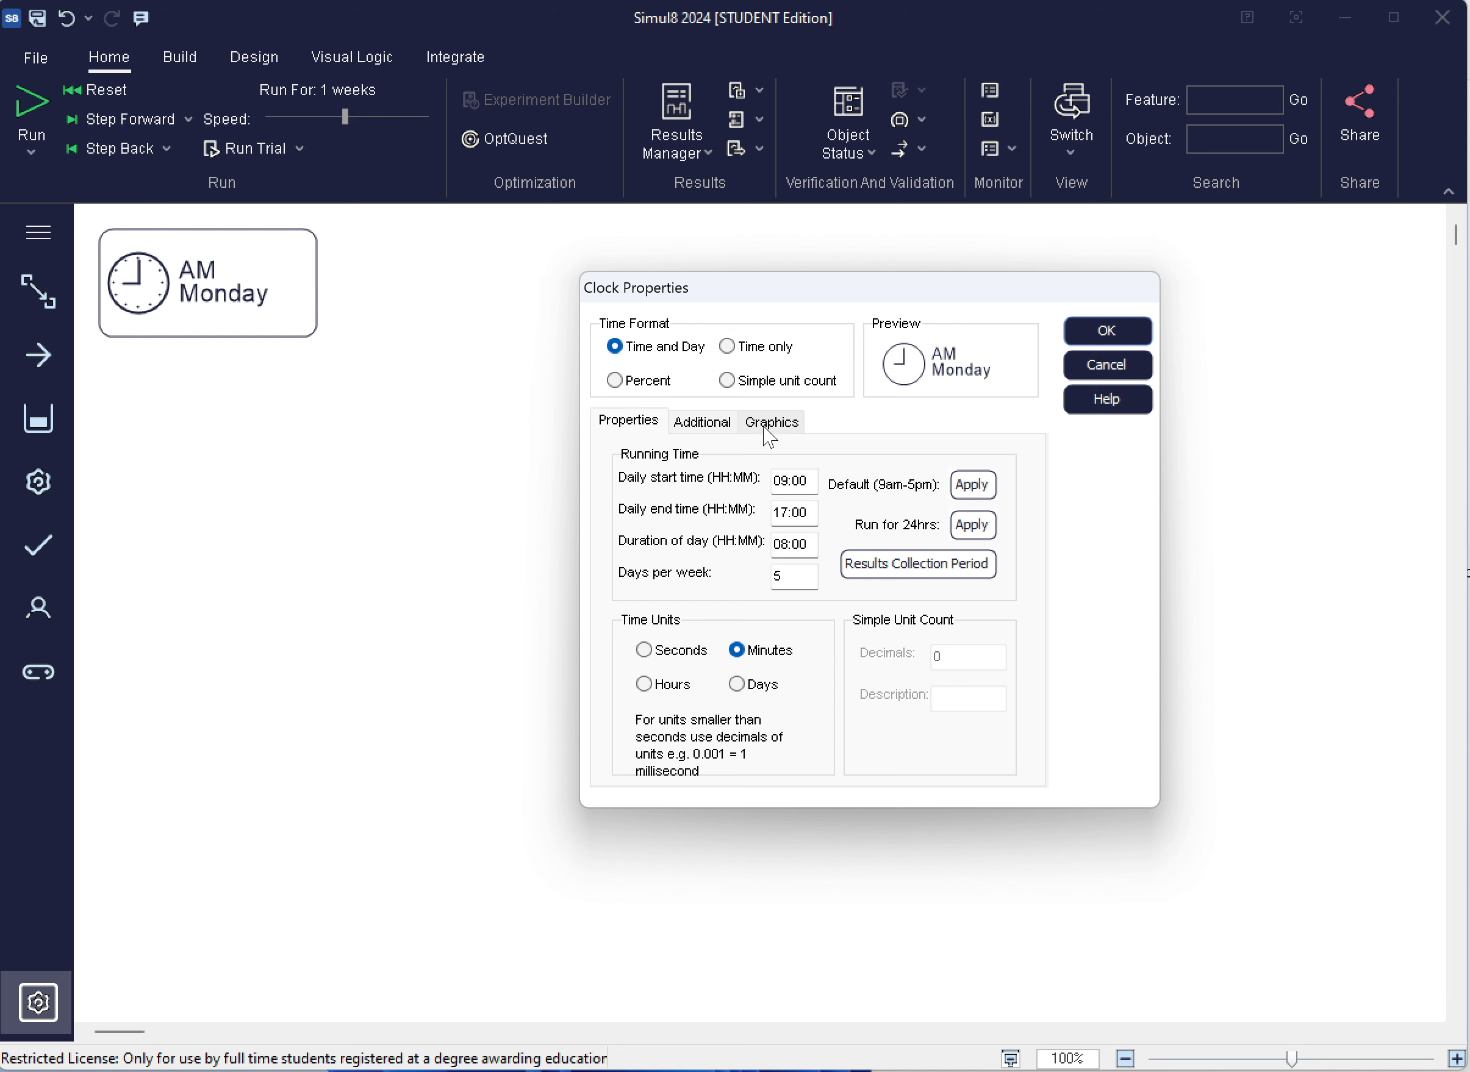
Check the graphics settings in the clock properties and accept the dialog
{"action": "left_click", "coordinate": [770, 429]}
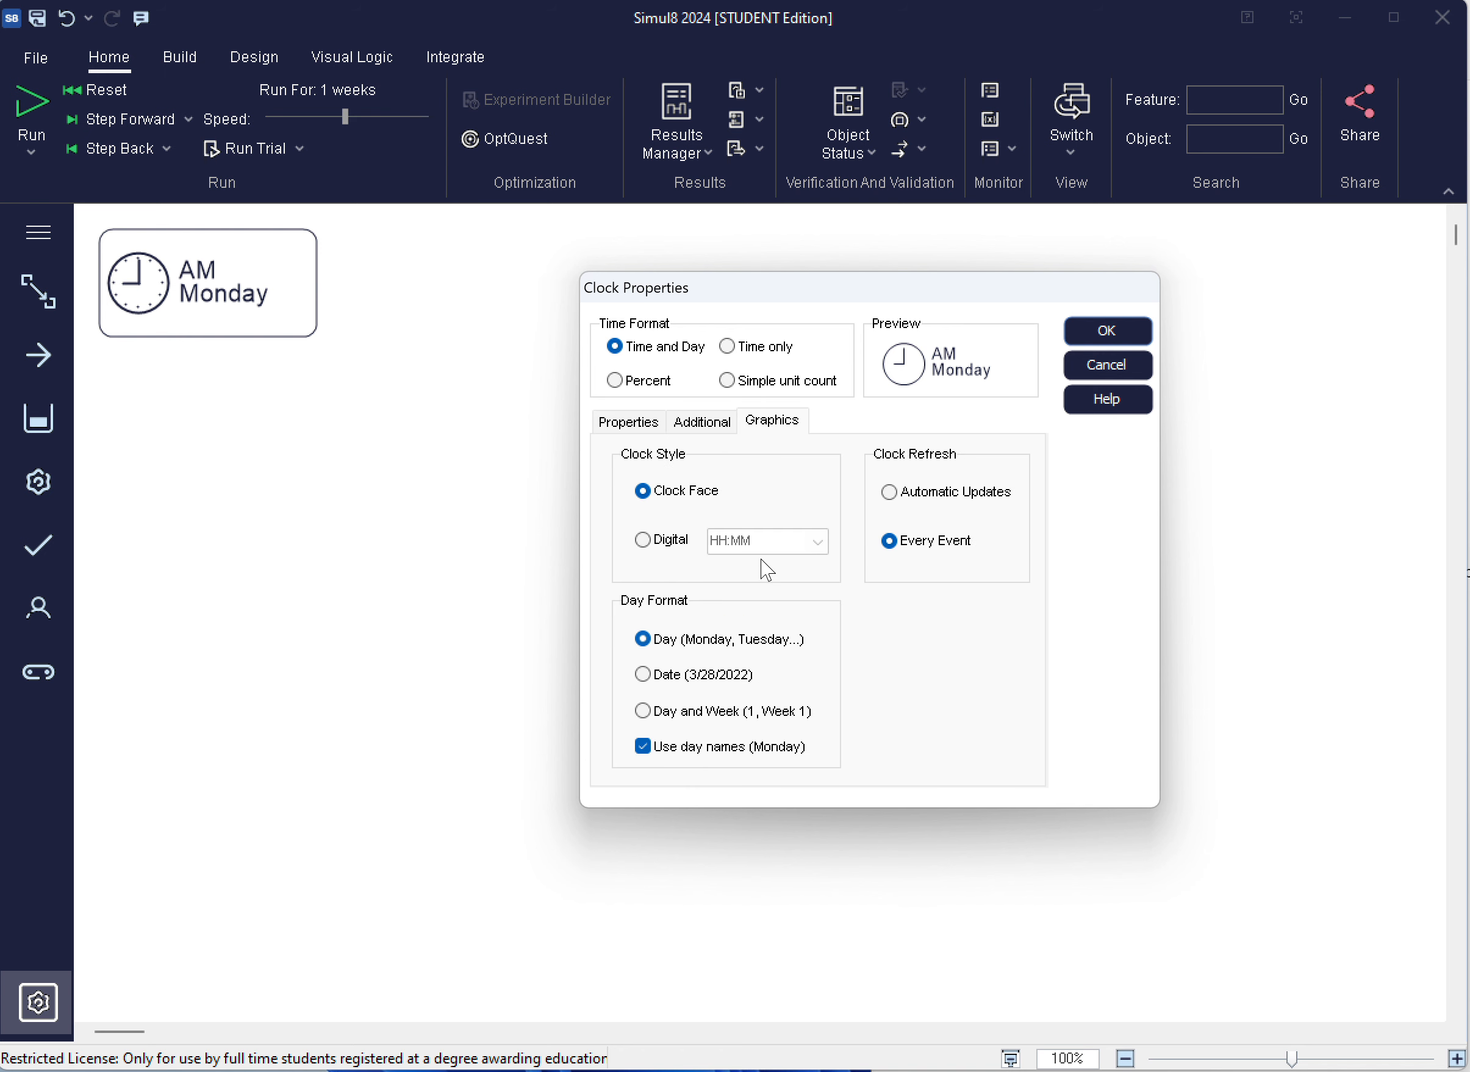
{"action": "left_click", "coordinate": [1106, 329]}
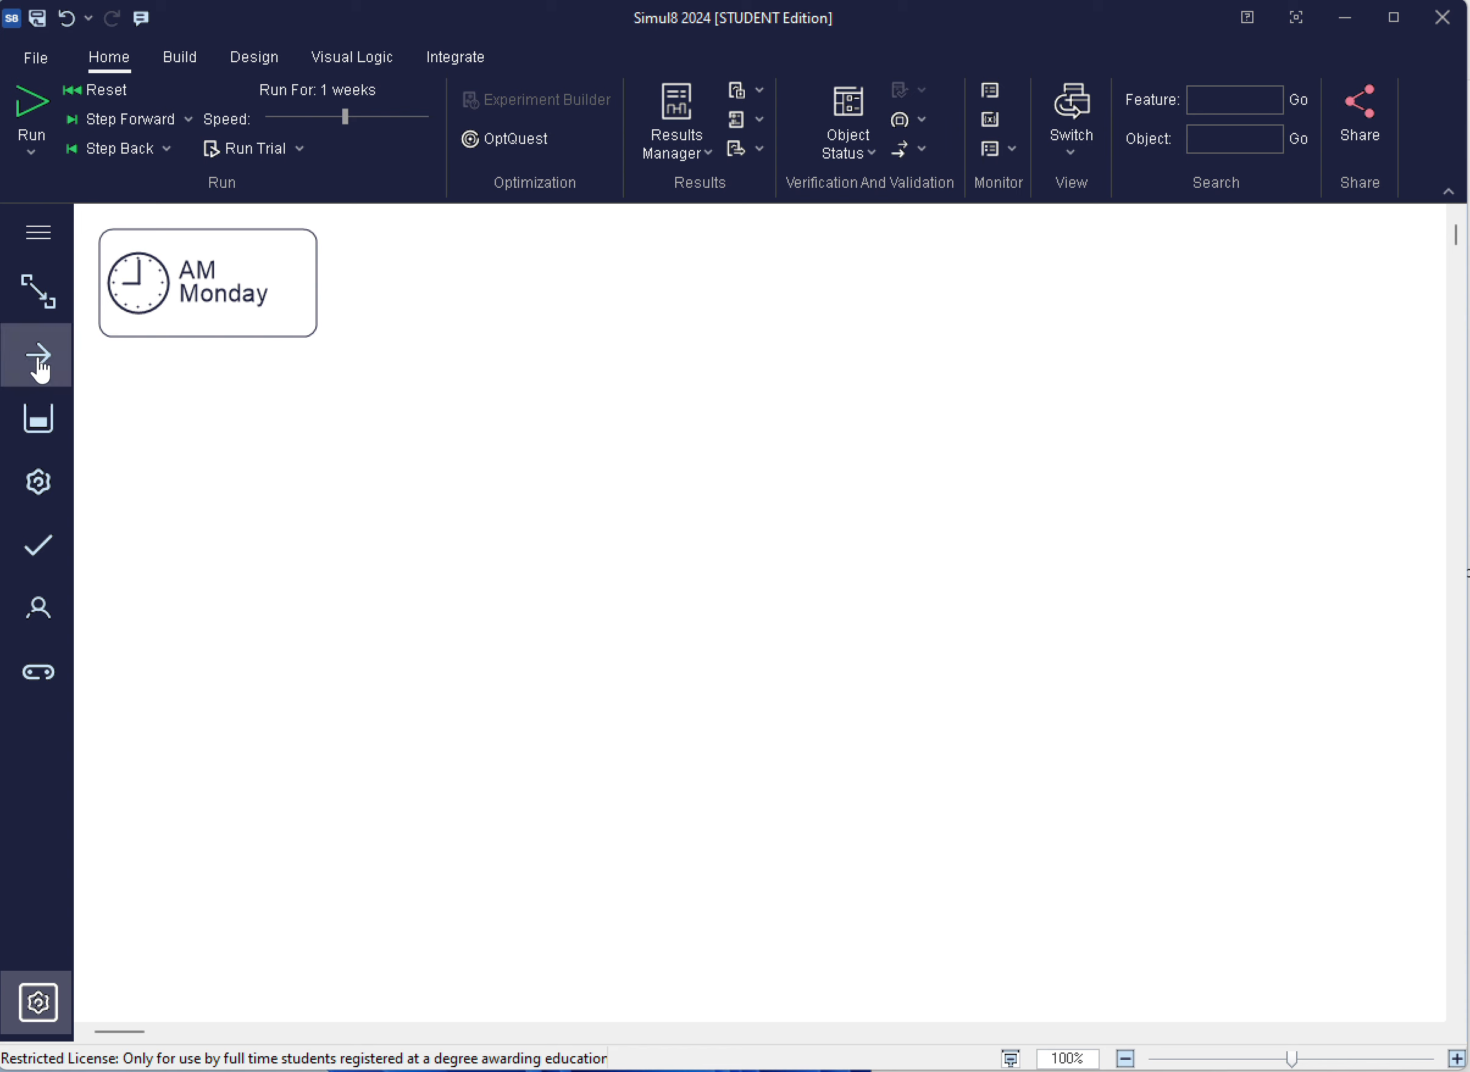
Place a start point, a queue and an activity in a linked horizontal row below the clock
{"action": "left_click_drag", "start_coordinate": [41, 370], "coordinate": [223, 452]}
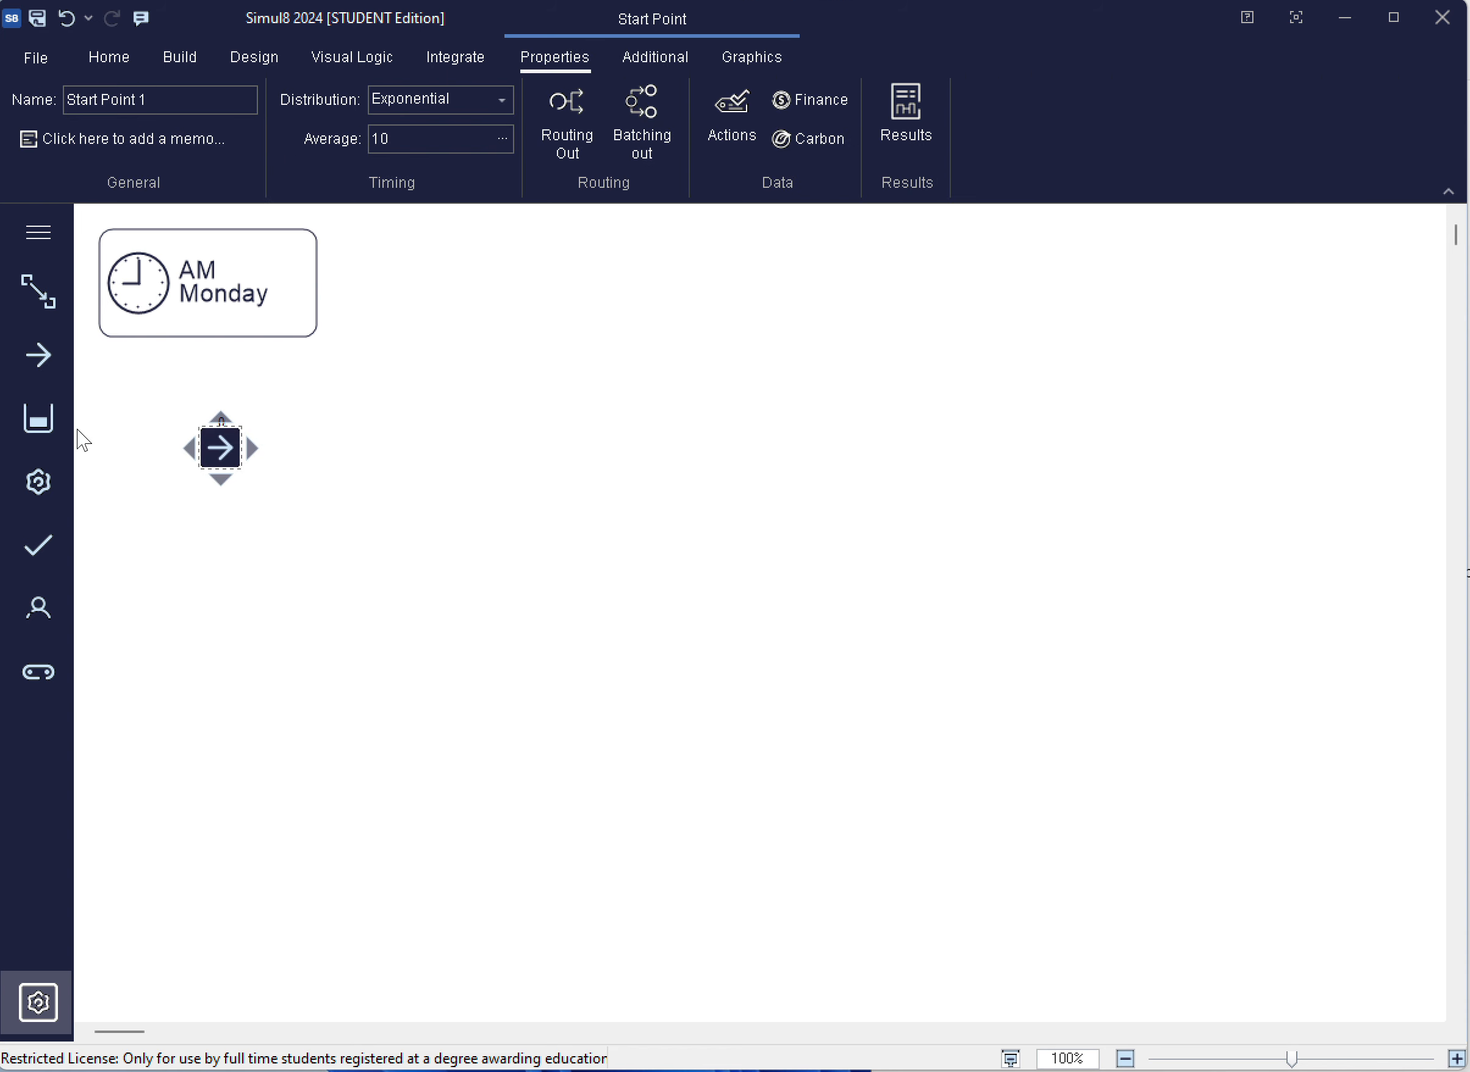
{"action": "left_click_drag", "start_coordinate": [39, 418], "coordinate": [399, 452]}
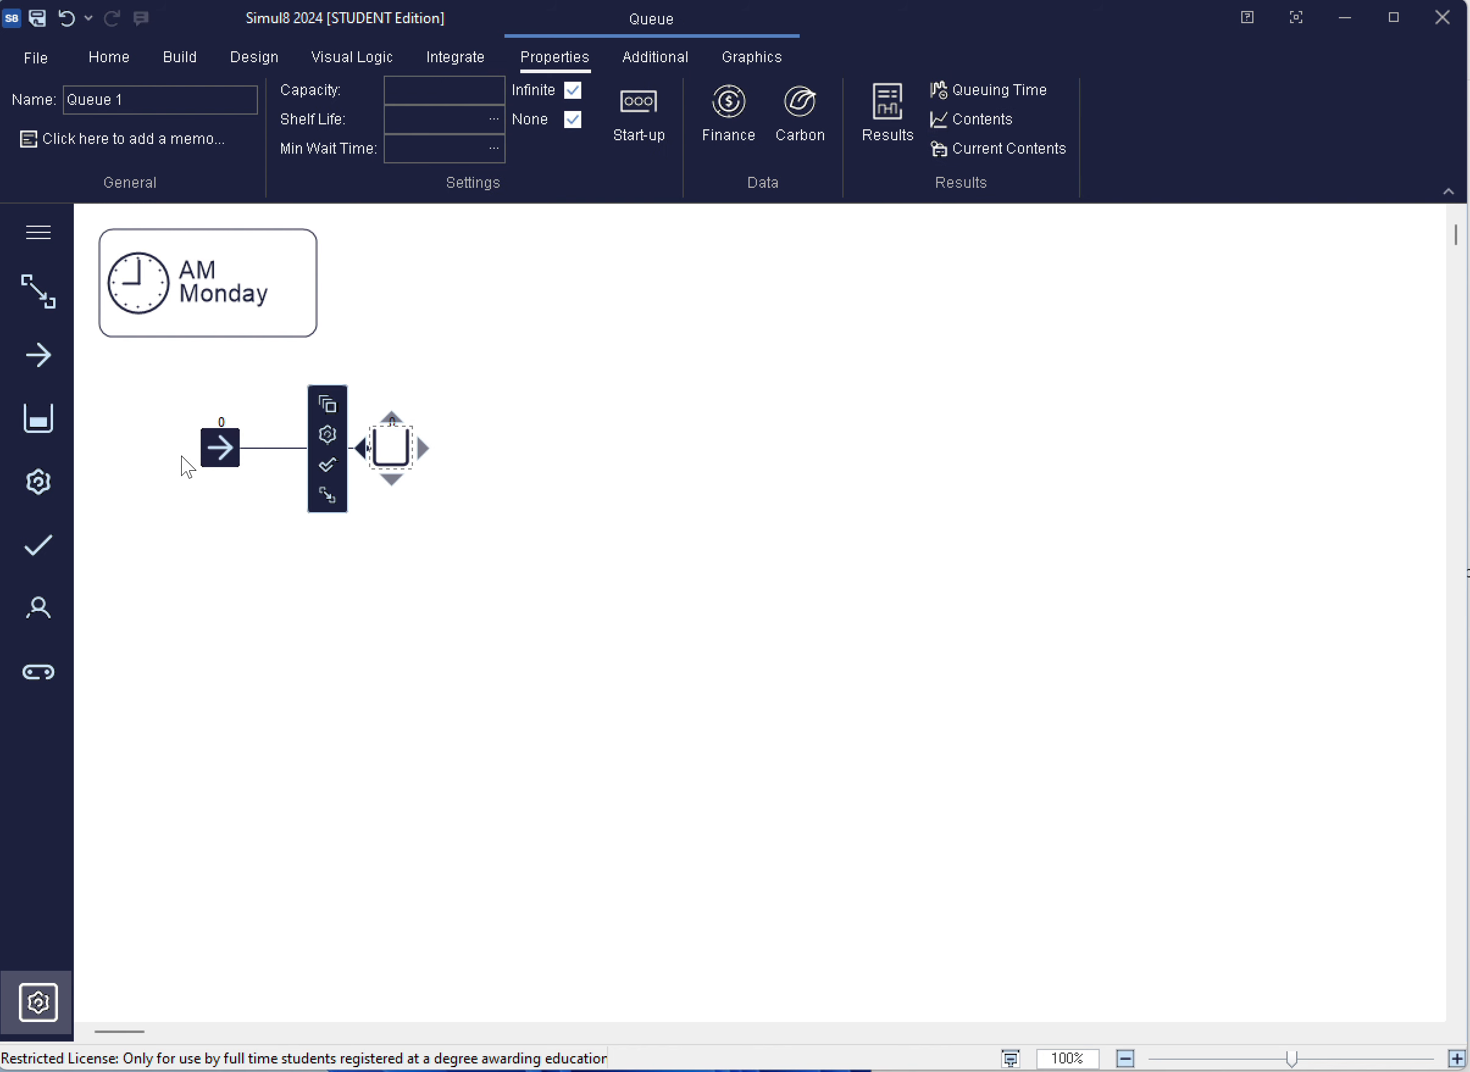
{"action": "left_click_drag", "start_coordinate": [561, 454], "coordinate": [621, 454]}
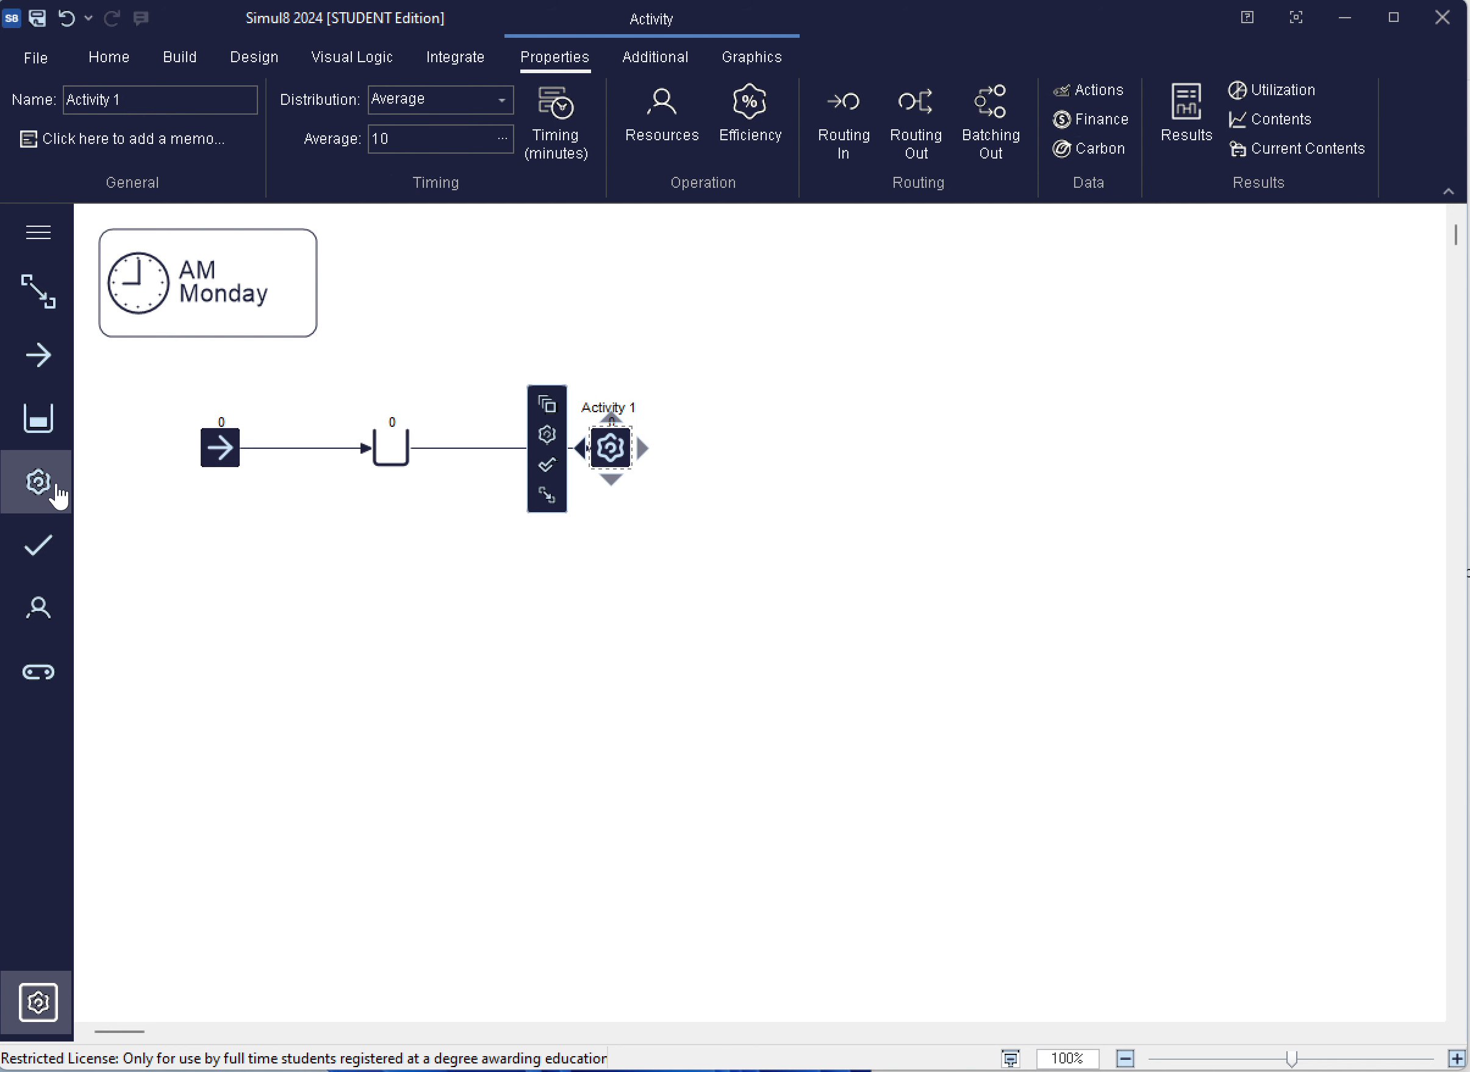
{"action": "left_click_drag", "start_coordinate": [43, 487], "coordinate": [879, 449]}
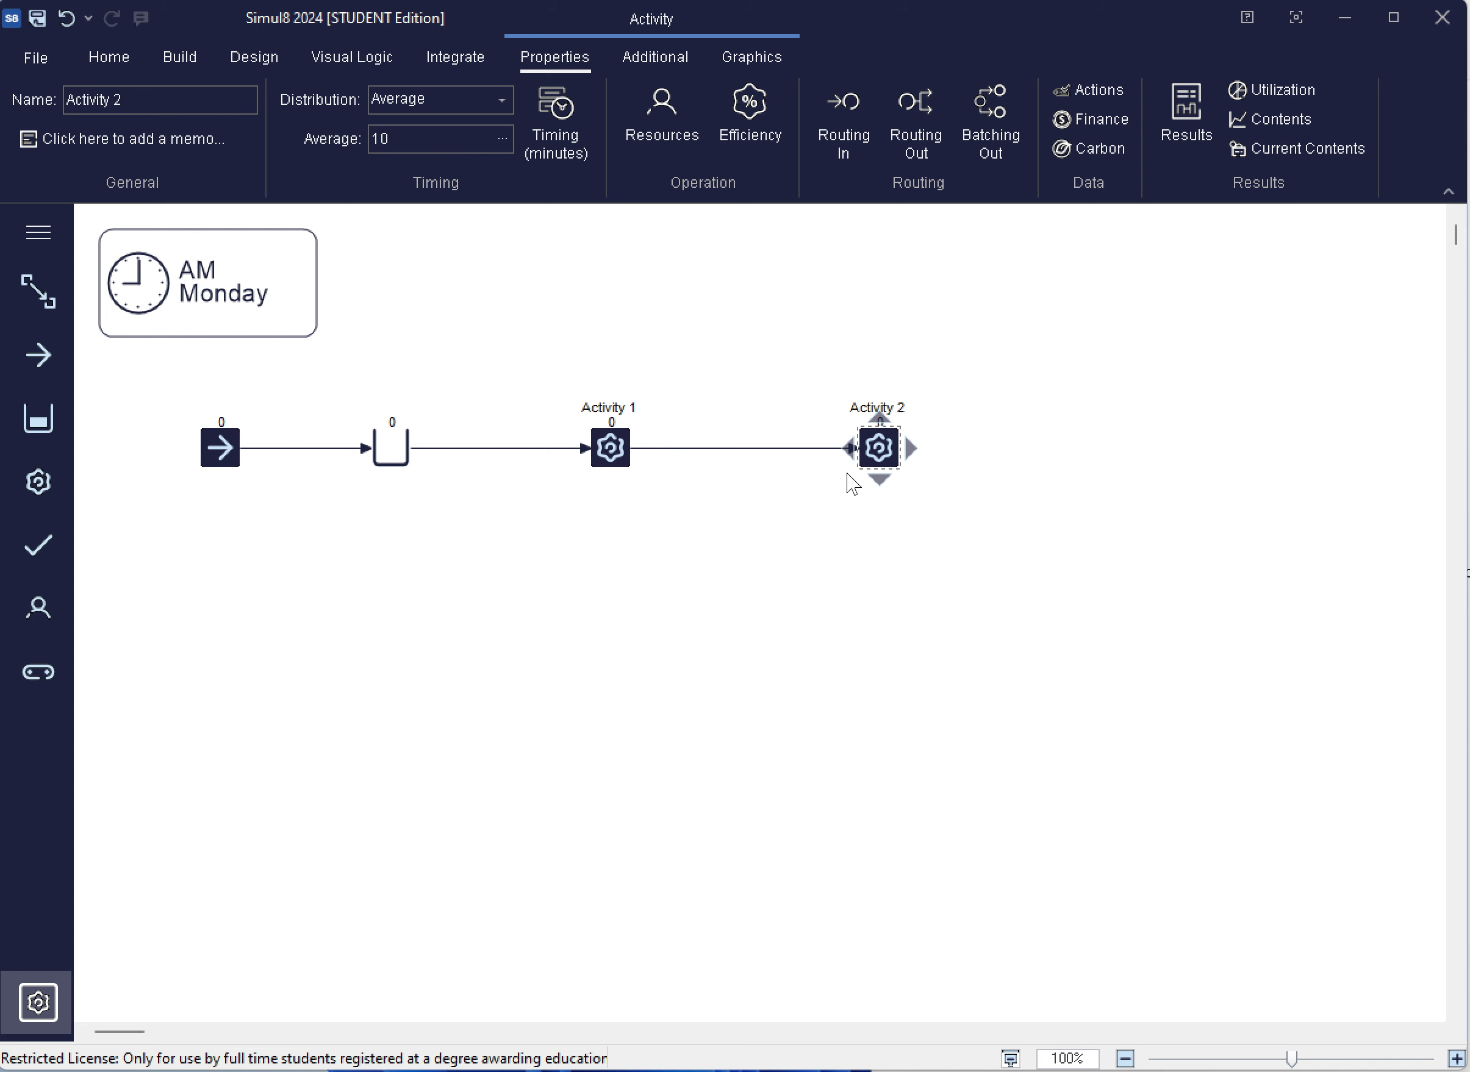
{"action": "right_click", "coordinate": [882, 451]}
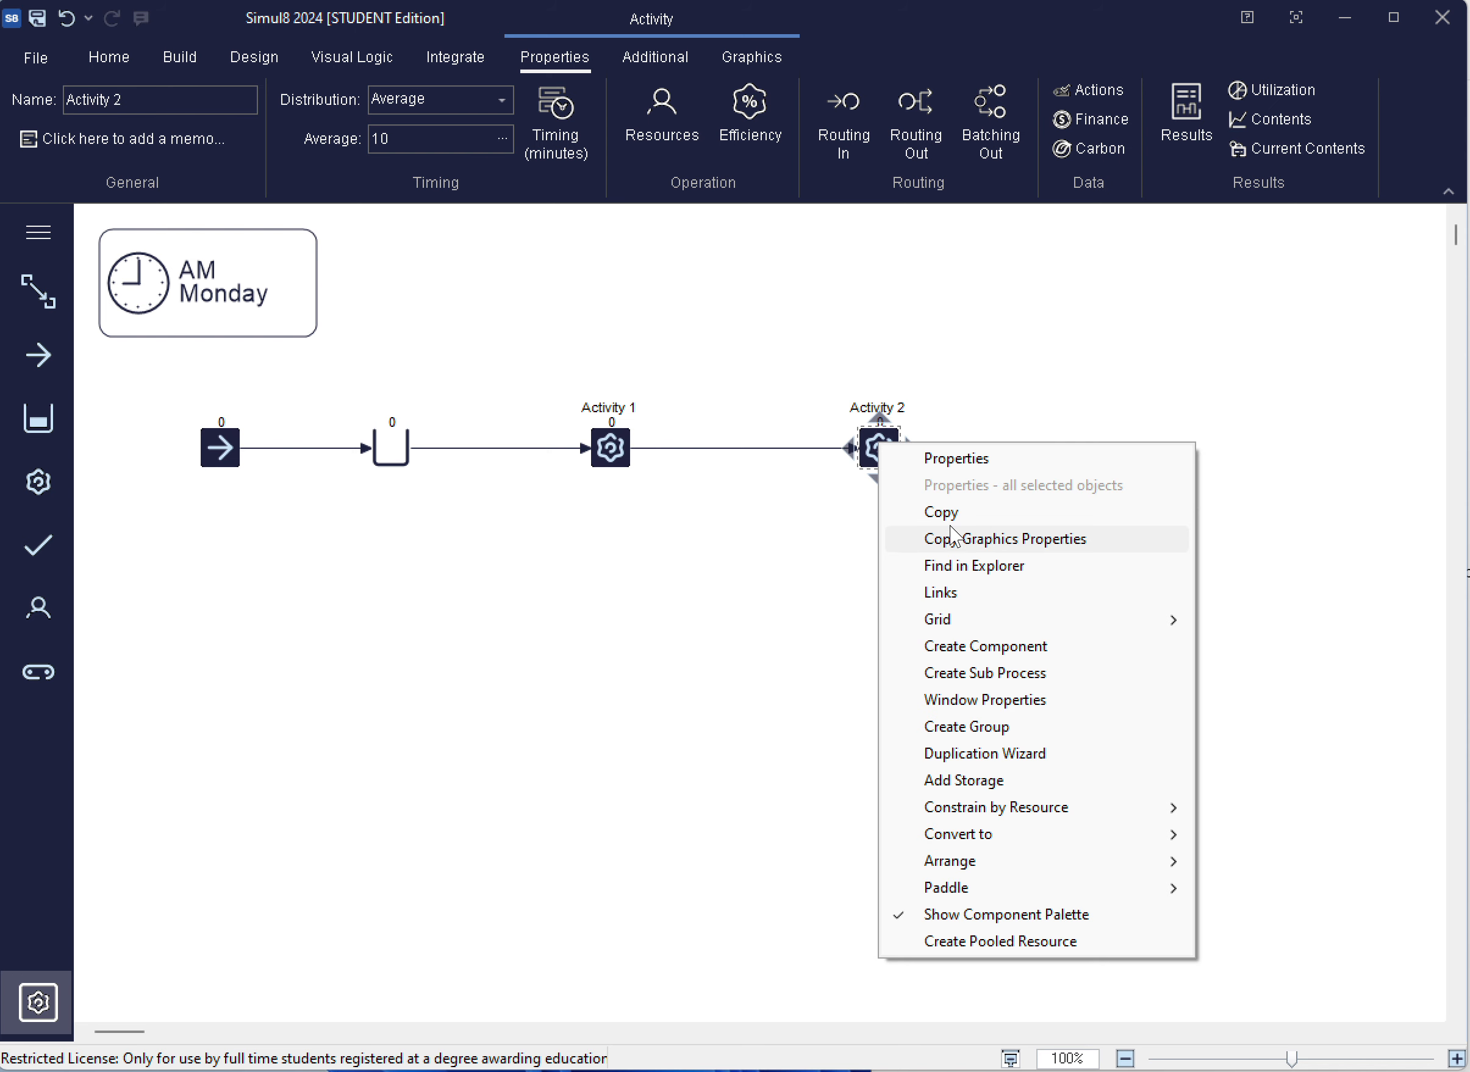
{"action": "left_click", "coordinate": [856, 518]}
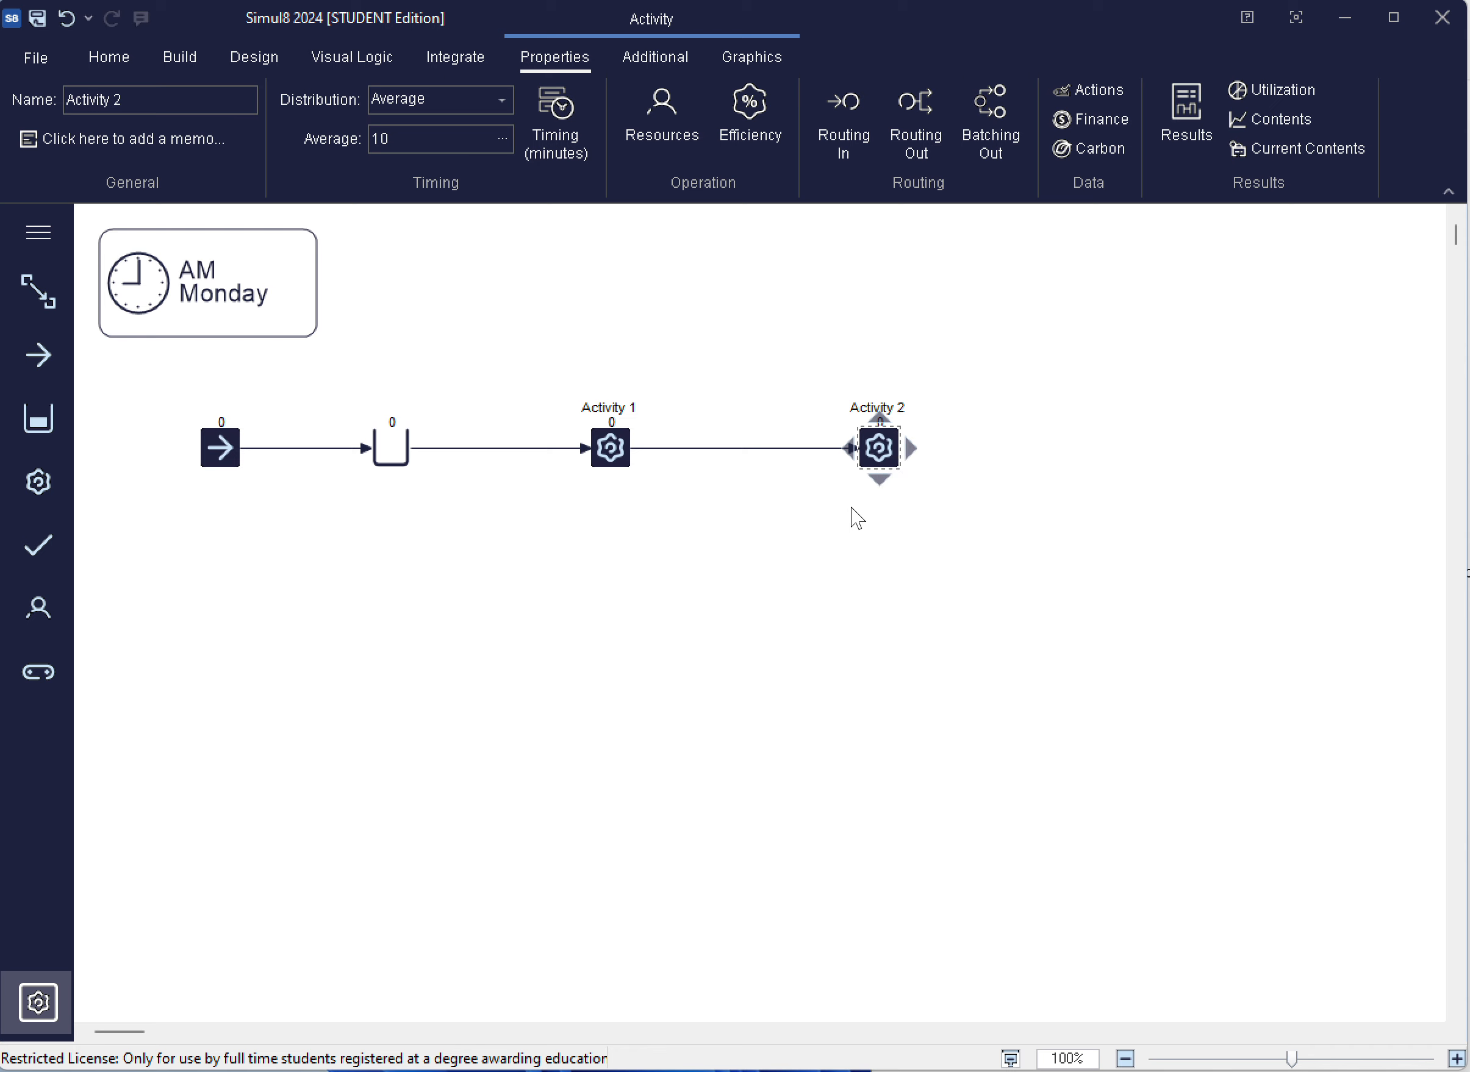
{"action": "left_click", "coordinate": [872, 464]}
{"action": "key", "text": "Delete"}
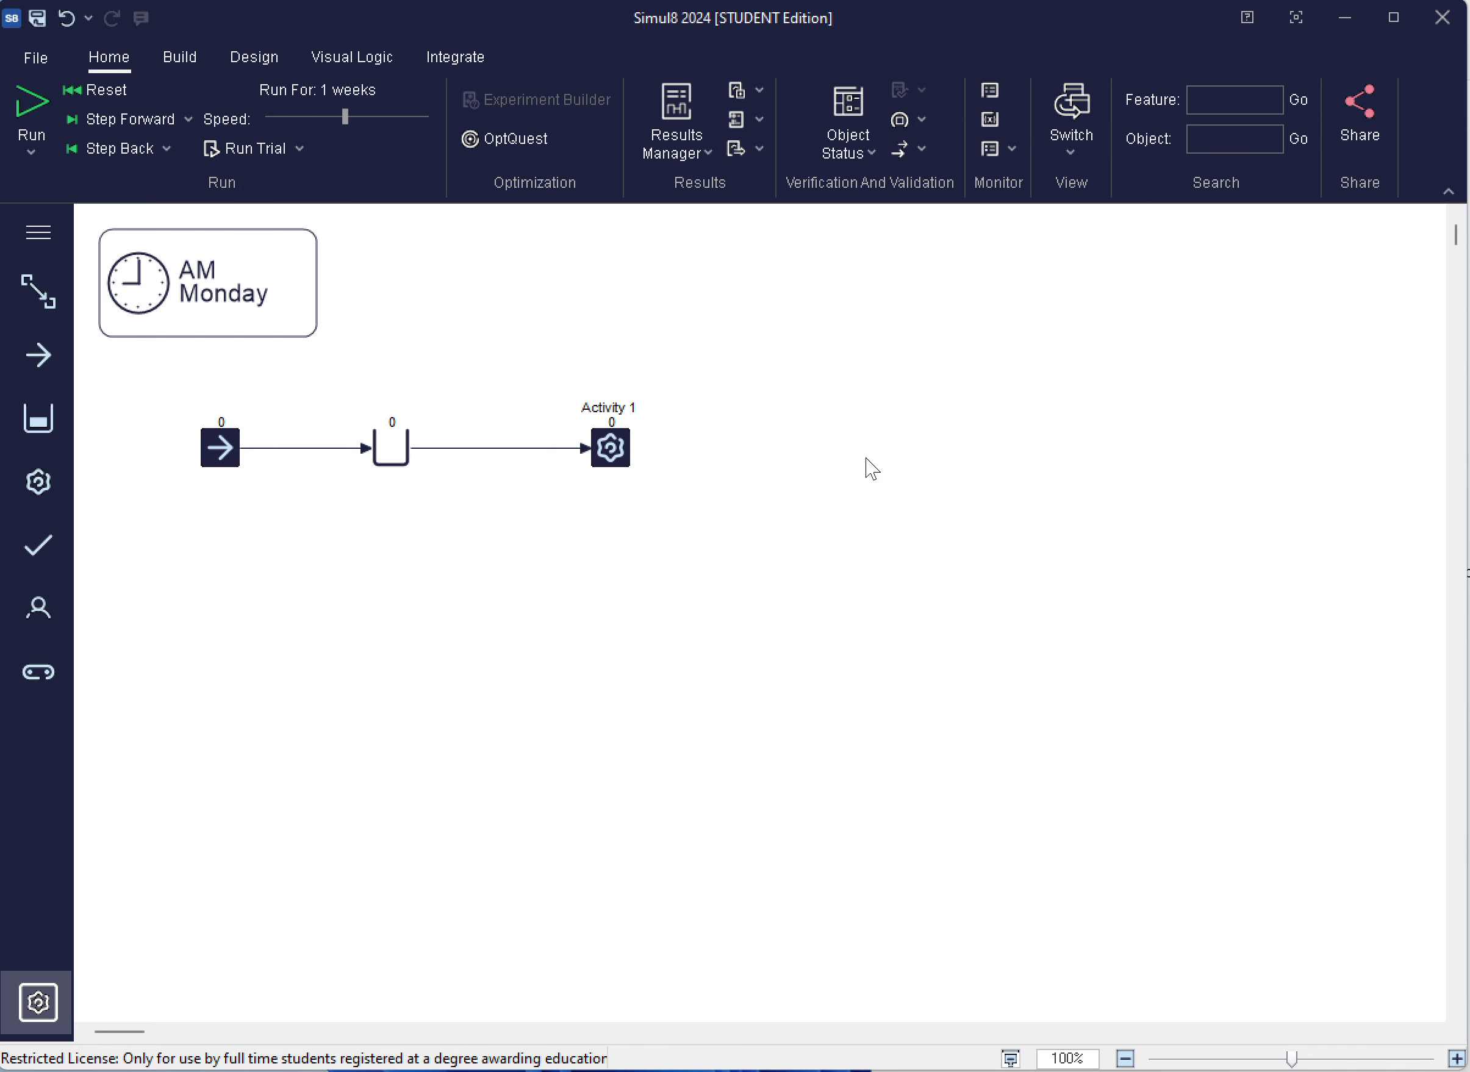
Add an end point in line after Activity 1, linked from that activity
{"action": "left_click", "coordinate": [613, 444]}
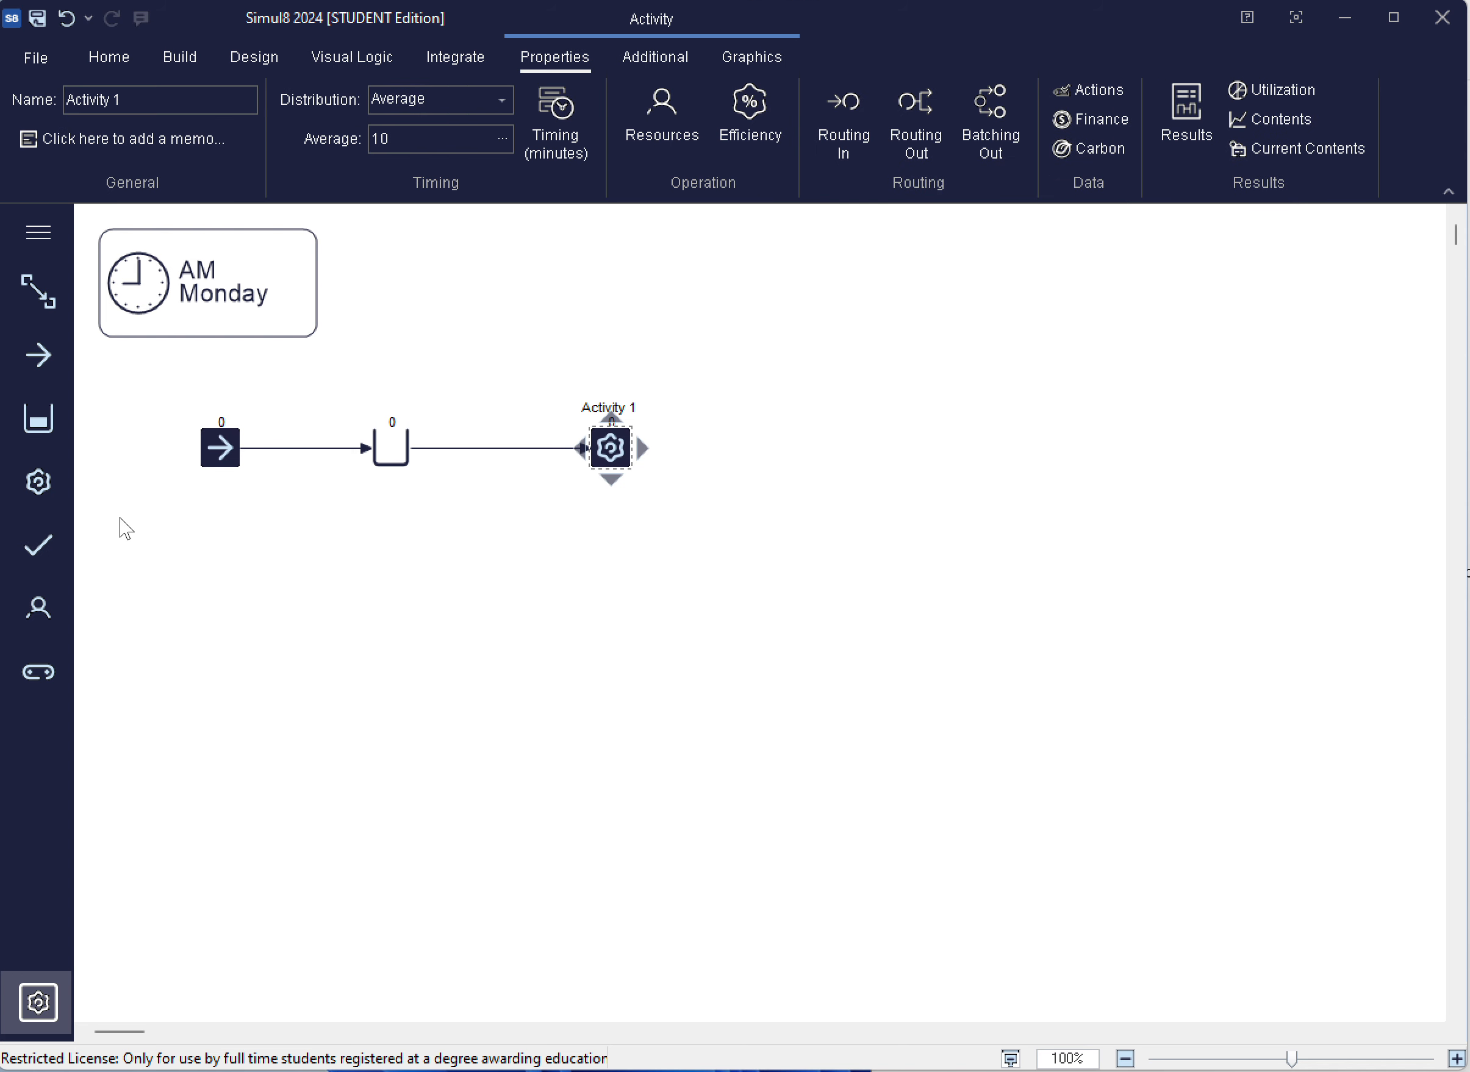
{"action": "left_click_drag", "start_coordinate": [39, 546], "coordinate": [839, 437]}
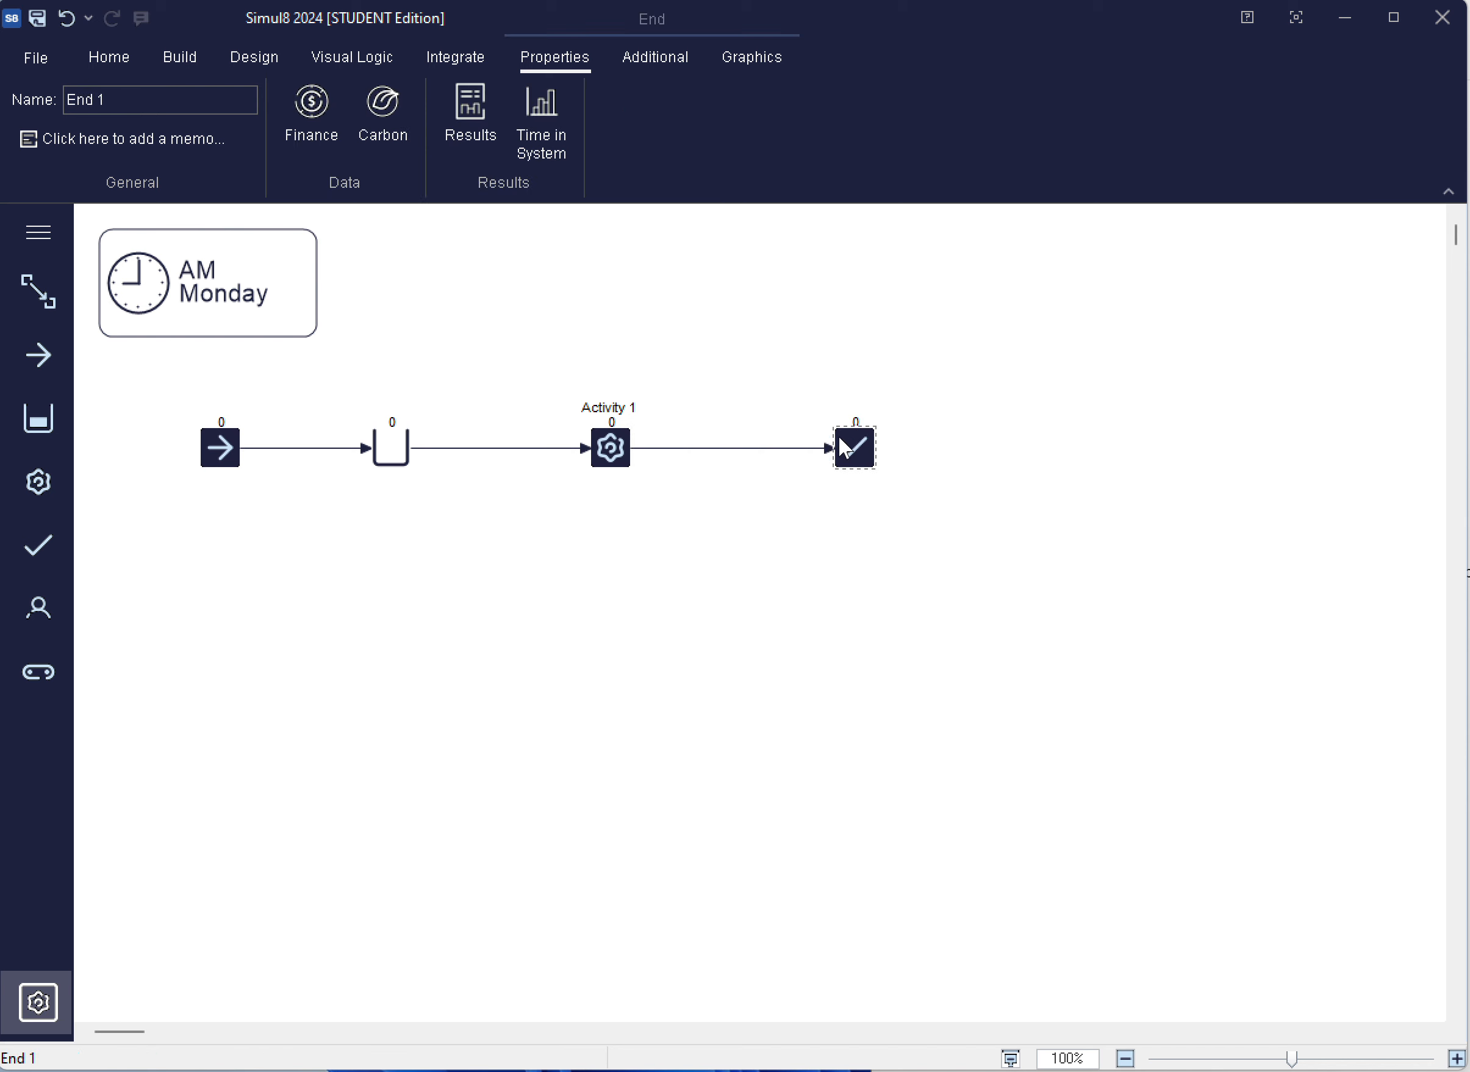
{"action": "left_click", "coordinate": [776, 512]}
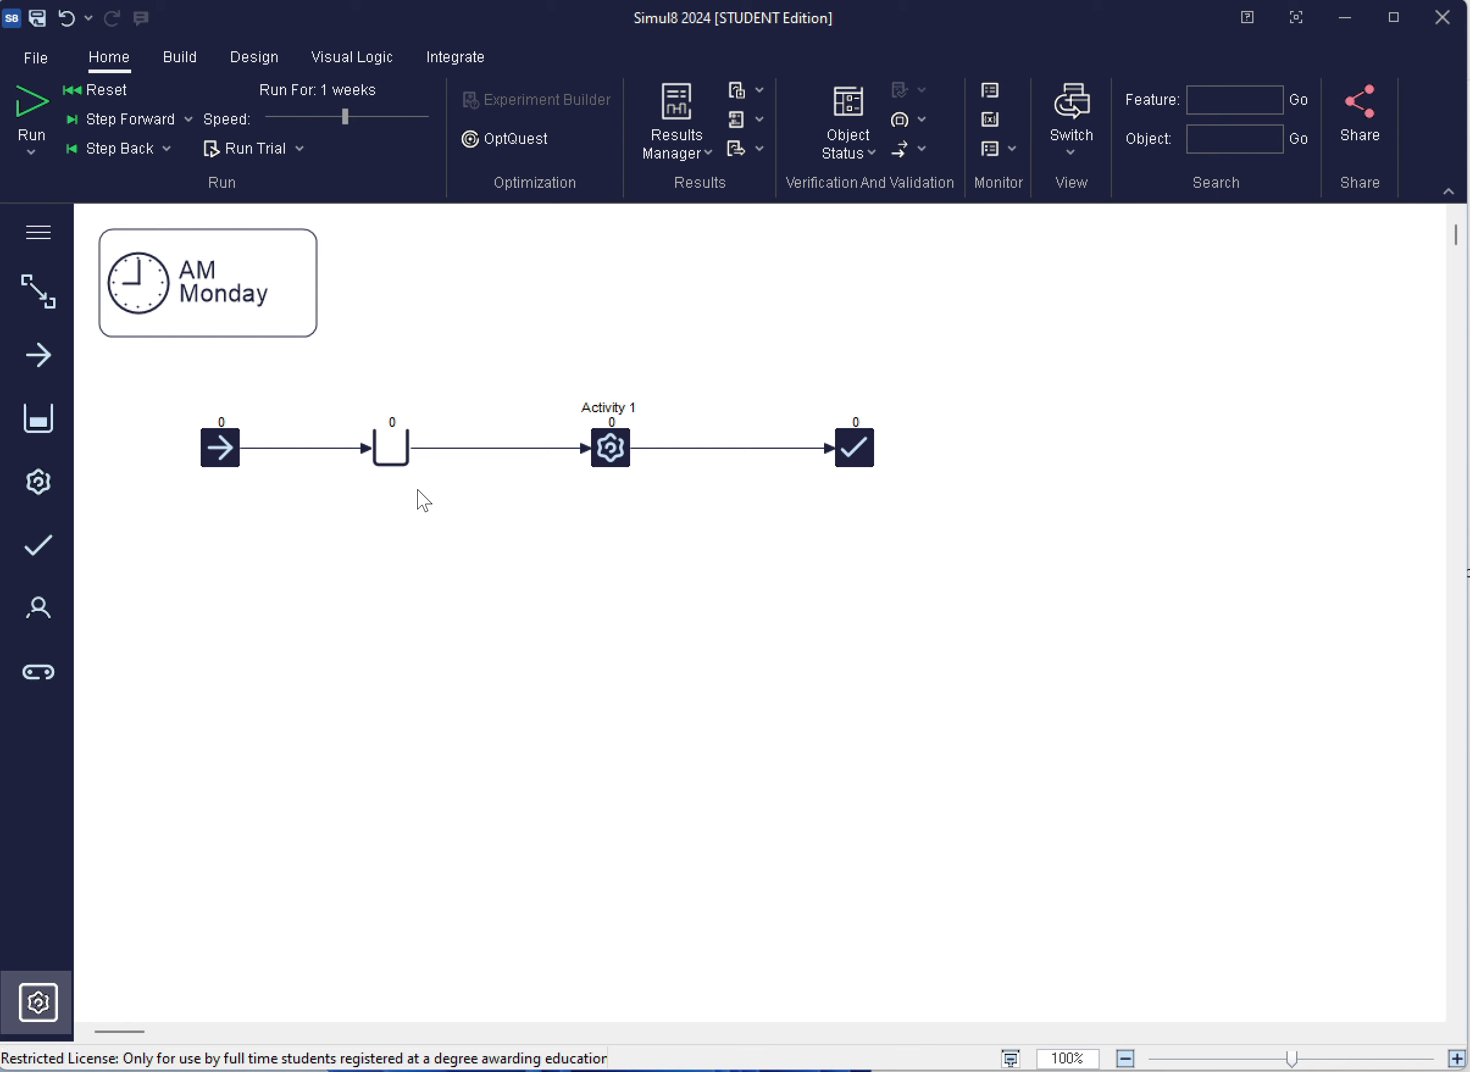
Change the average inter-arrival time of the start point, keeping its exponential distribution
{"action": "left_click", "coordinate": [225, 458]}
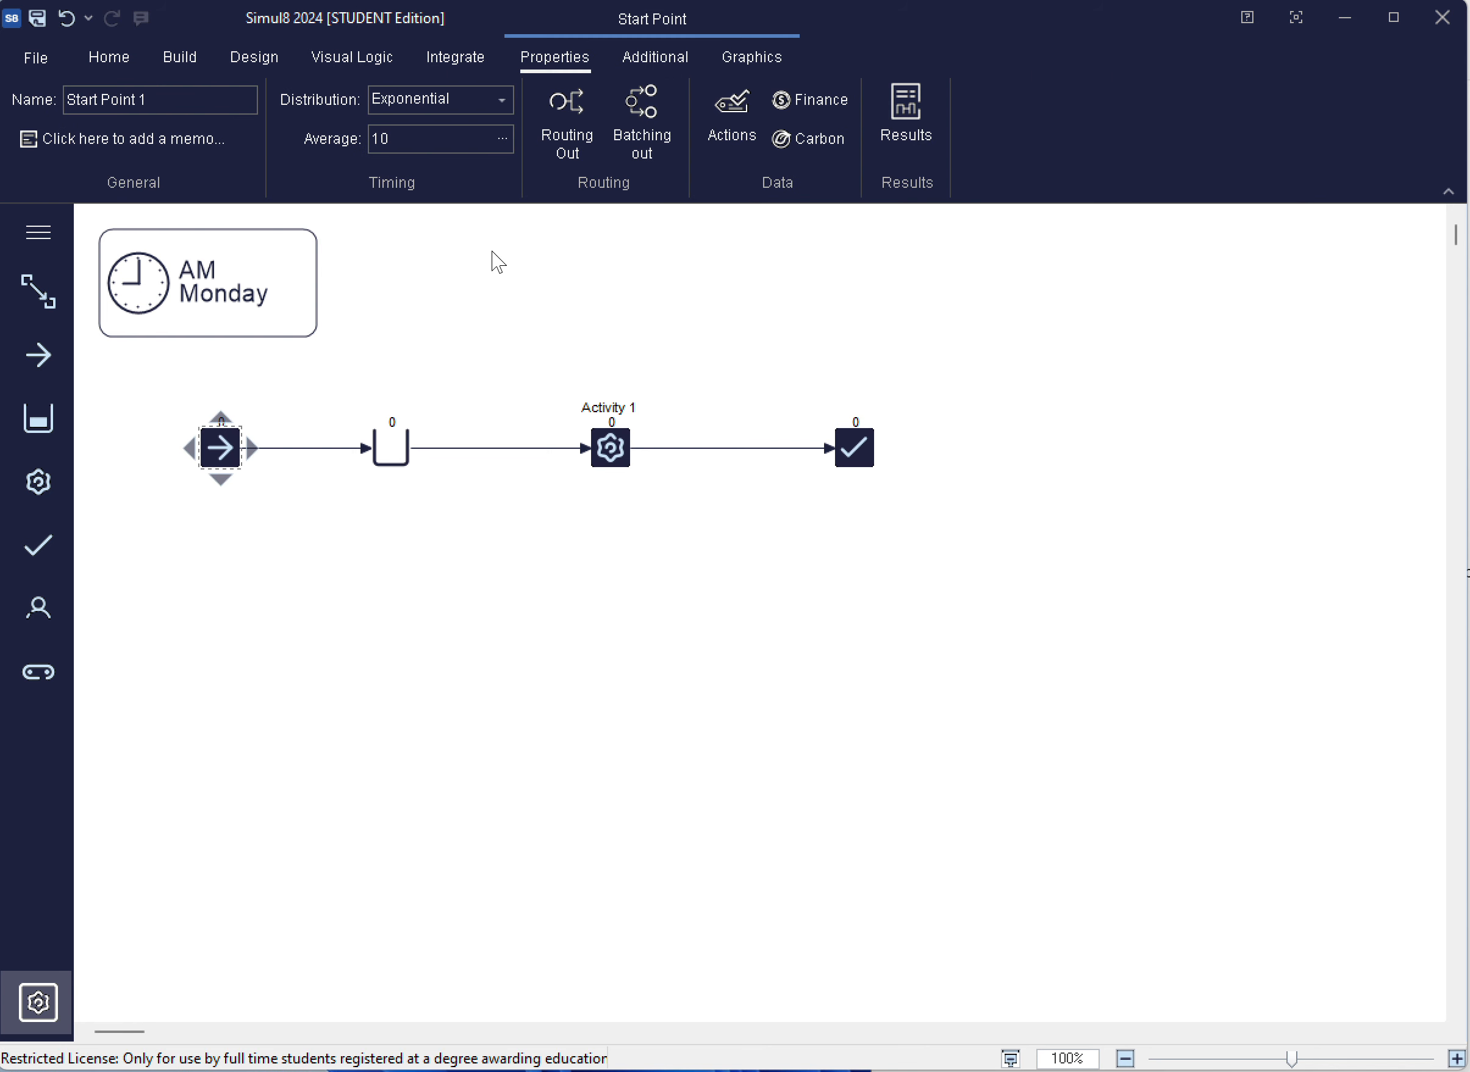
{"action": "left_click", "coordinate": [401, 138]}
{"action": "key", "text": "BackSpace"}
{"action": "left_click", "coordinate": [372, 288]}
Set Activity 1's timing to an Erlang distribution with an average of 6 and a K of 3
{"action": "left_click", "coordinate": [613, 440]}
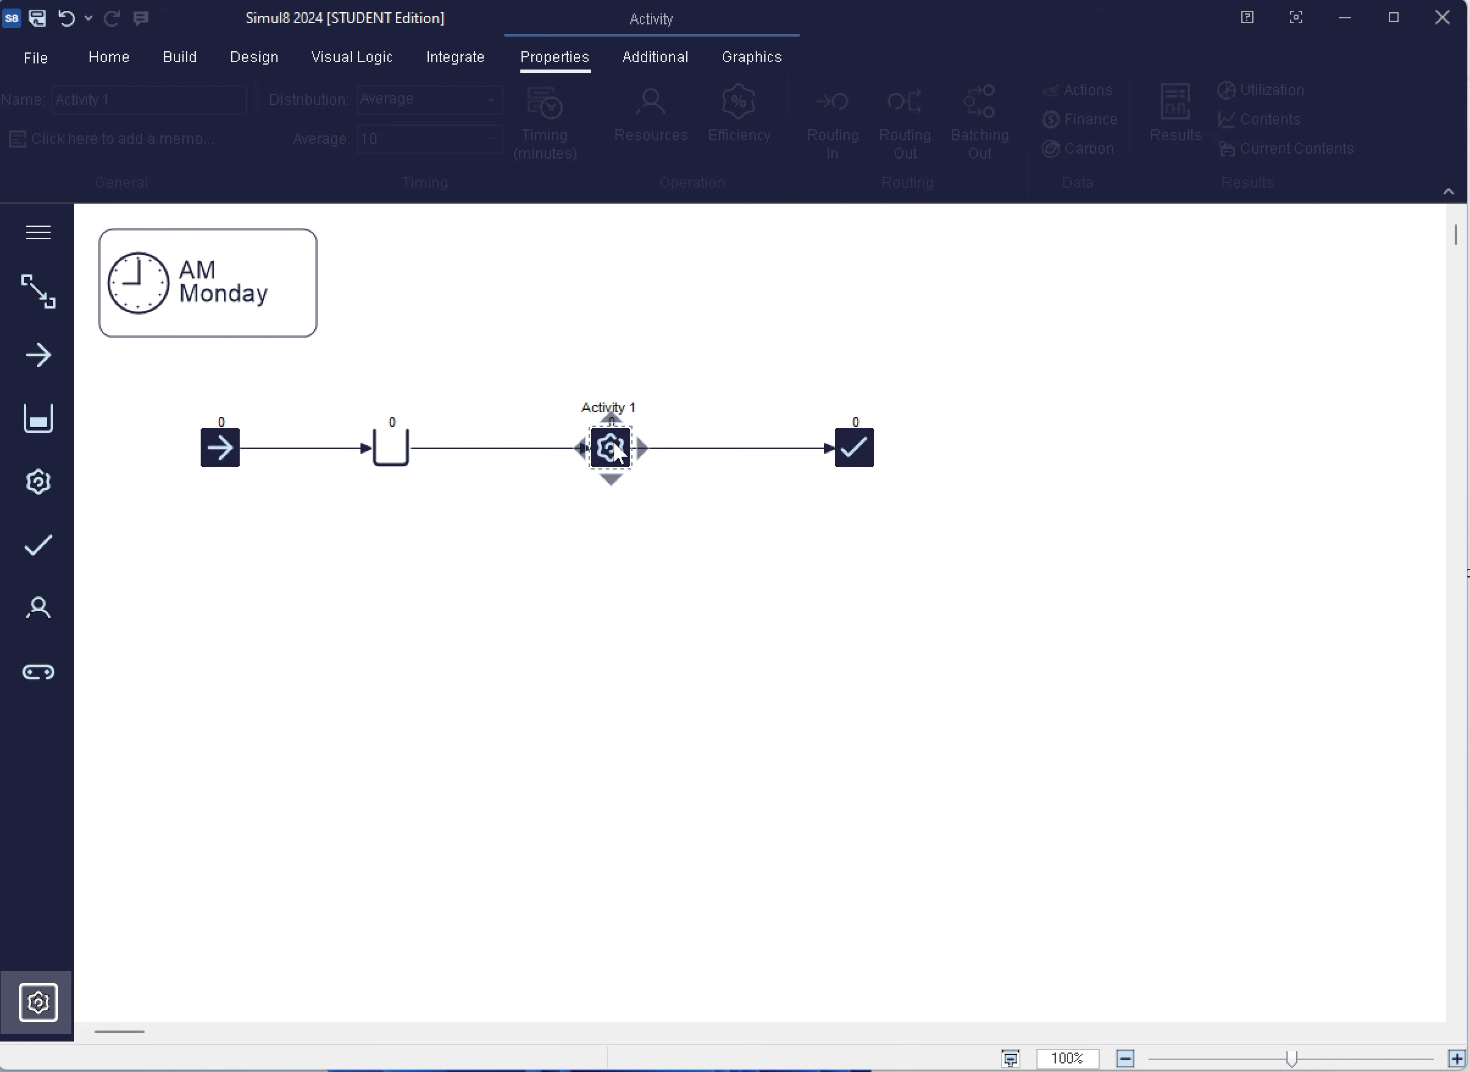
{"action": "left_click", "coordinate": [420, 101]}
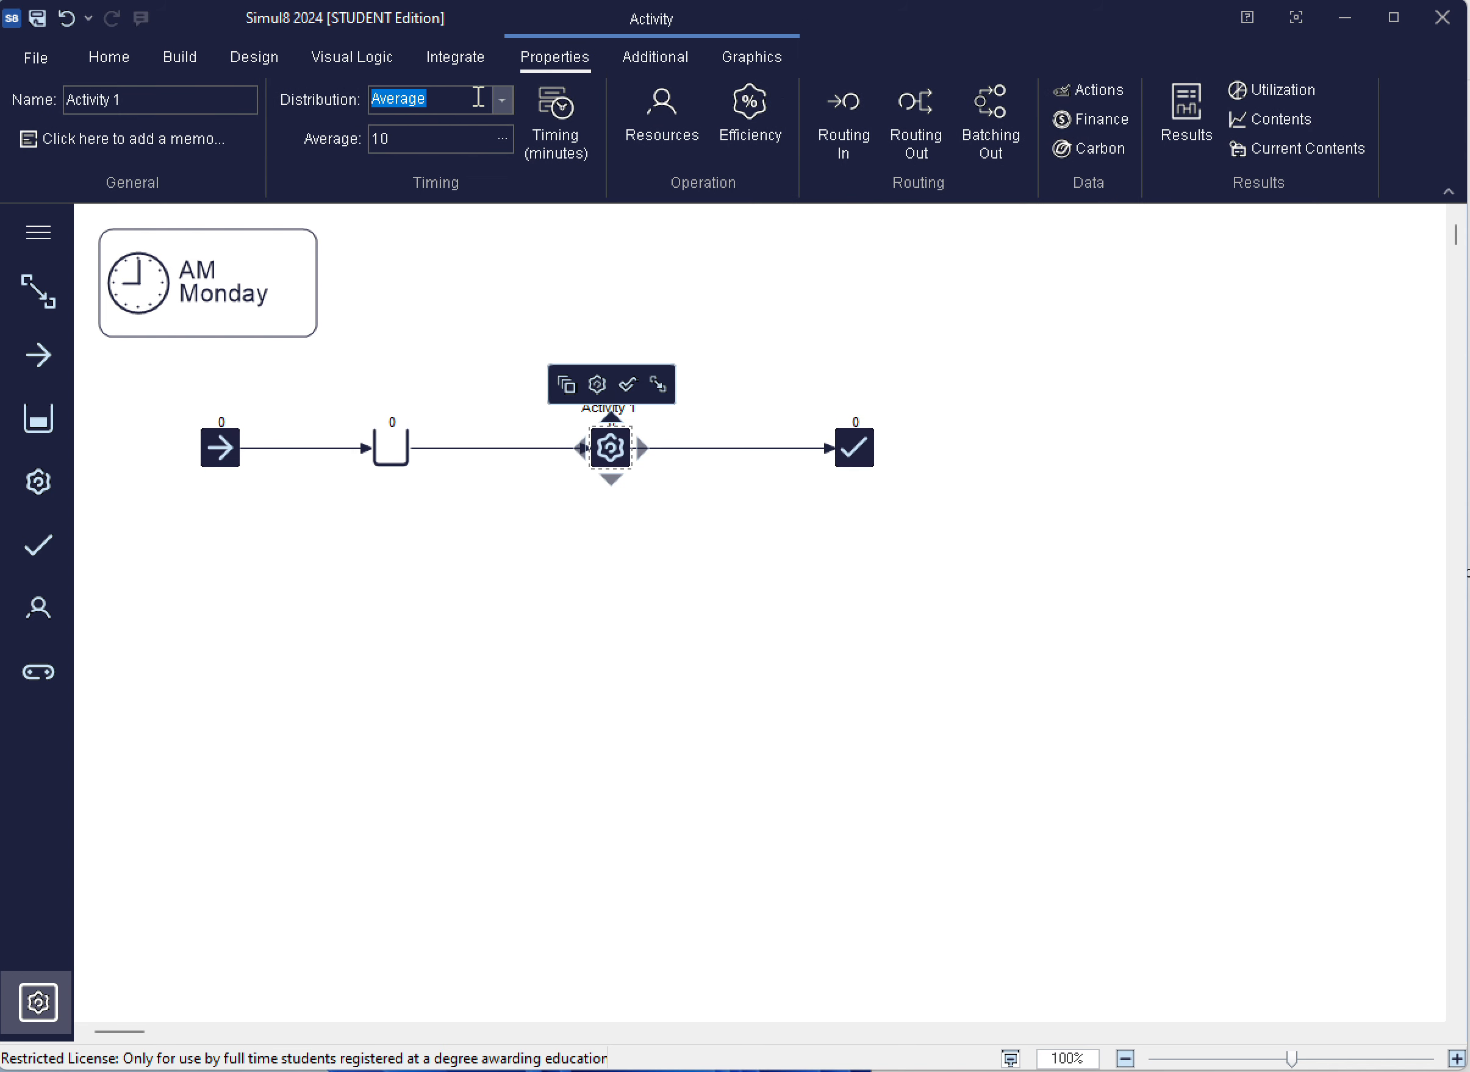
{"action": "left_click", "coordinate": [502, 101]}
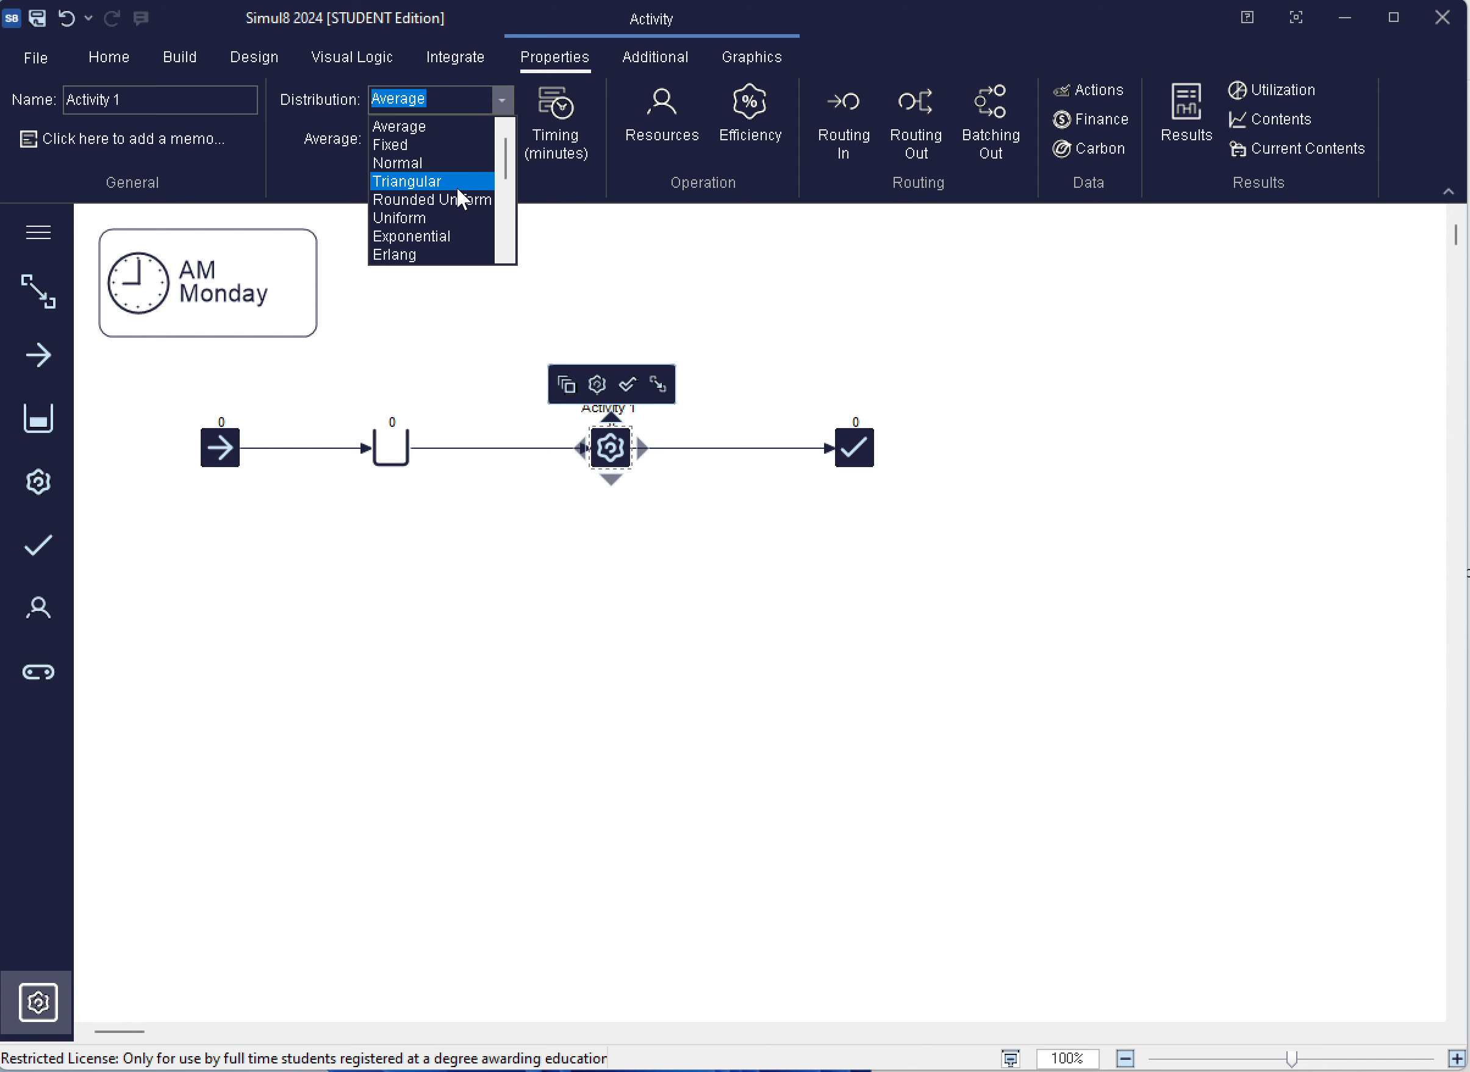
{"action": "scroll", "coordinate": [464, 187], "scroll_direction": "down", "scroll_amount": 1}
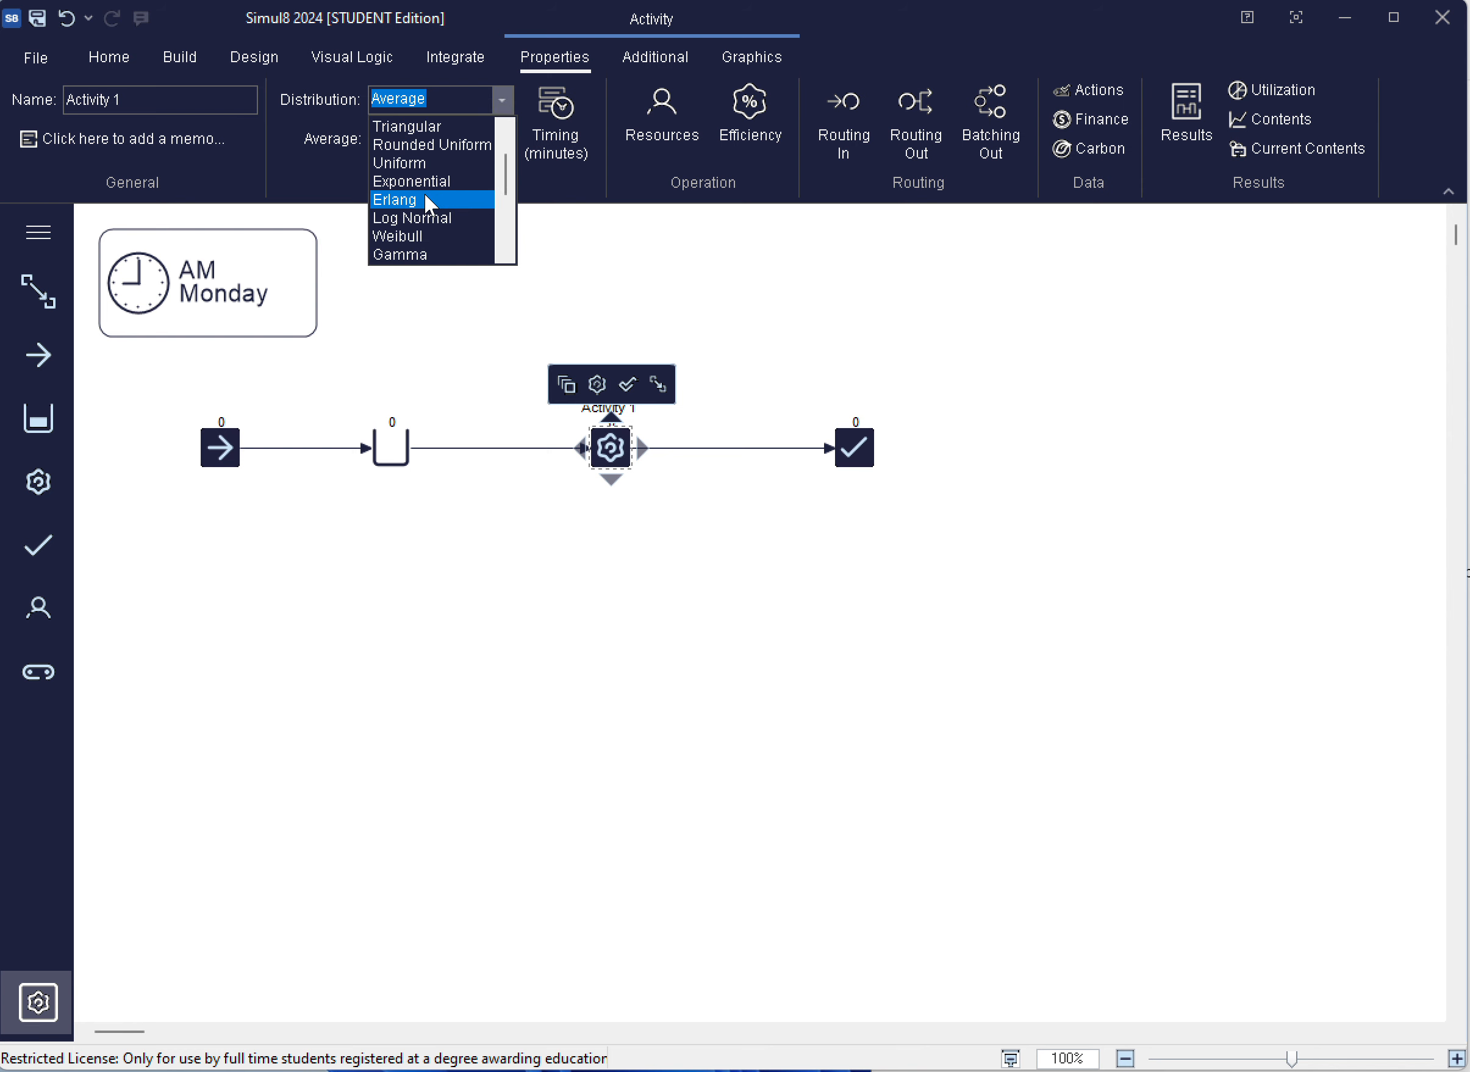
{"action": "left_click", "coordinate": [423, 200]}
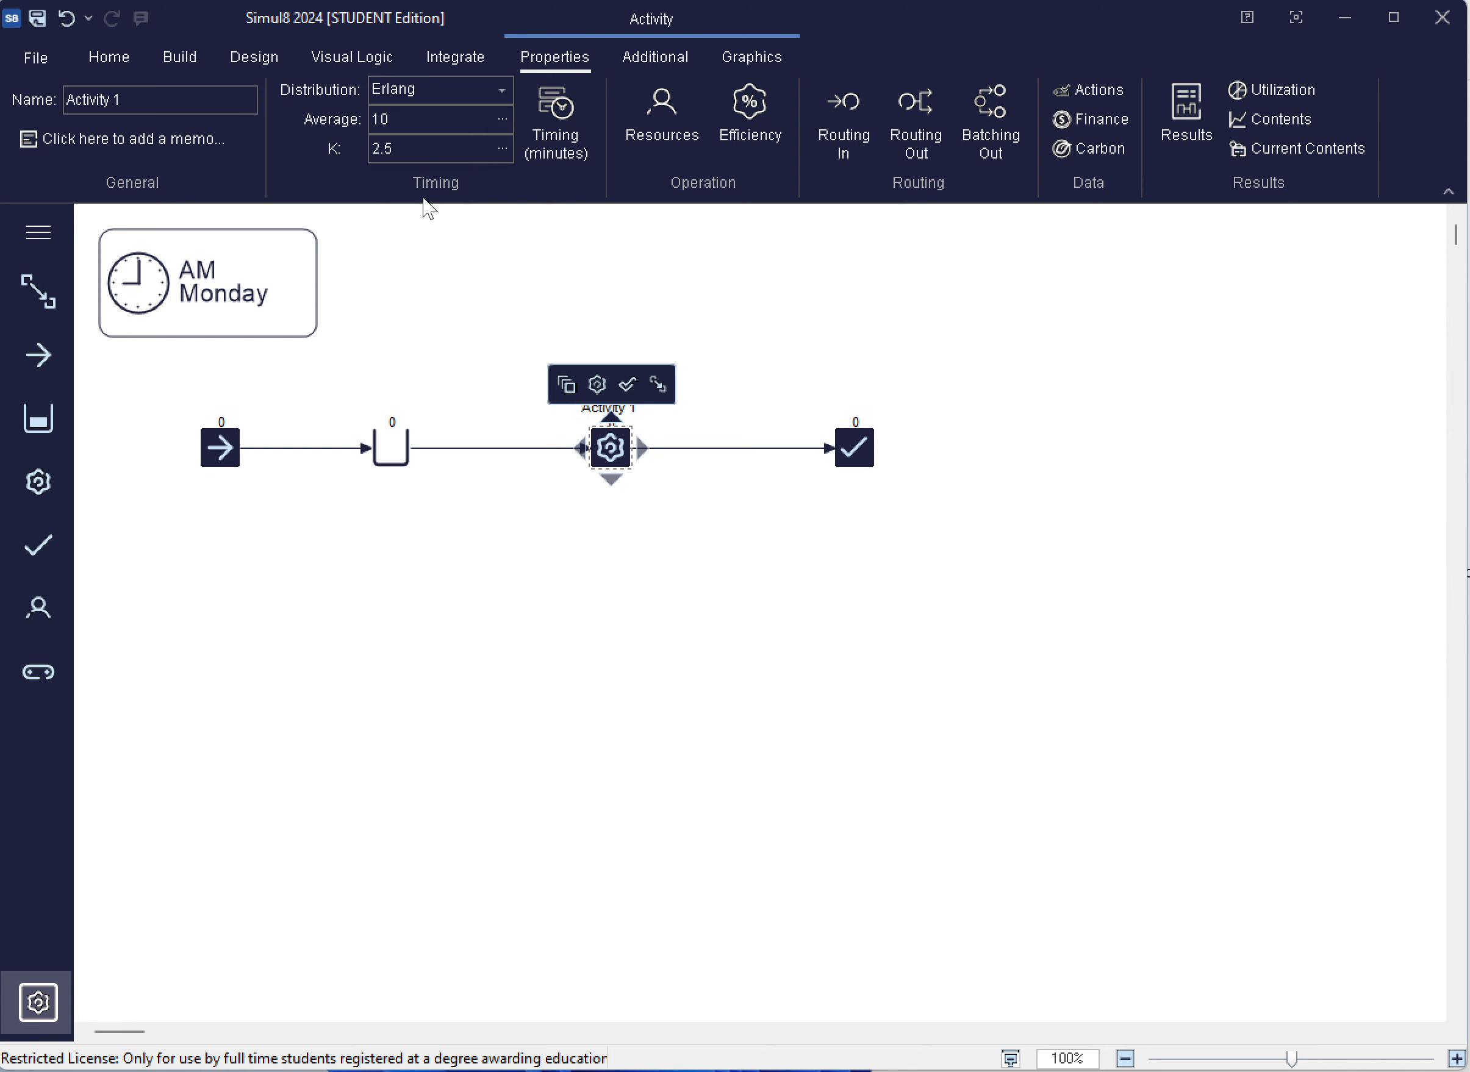
{"action": "left_click", "coordinate": [394, 119]}
{"action": "type", "text": "6"}
{"action": "left_click", "coordinate": [410, 145]}
{"action": "type", "text": "3"}
{"action": "left_click", "coordinate": [441, 274]}
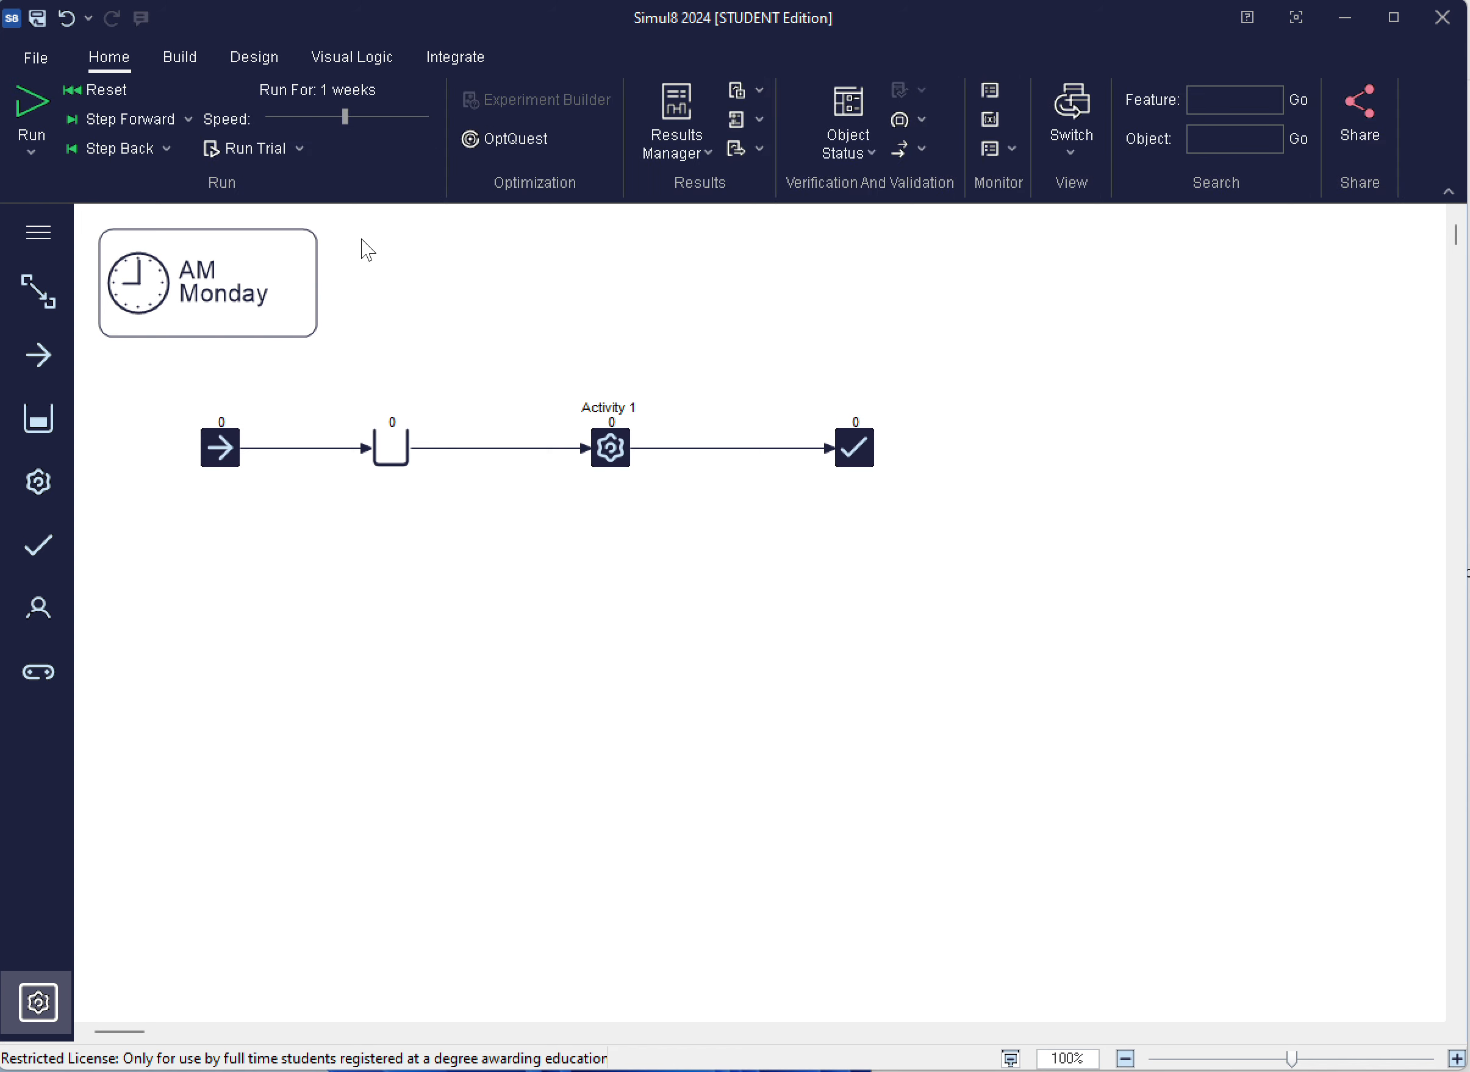
Save the simulation as ROUTINGSIMUL8 in the Simul8 documents folder
{"action": "left_click", "coordinate": [34, 58]}
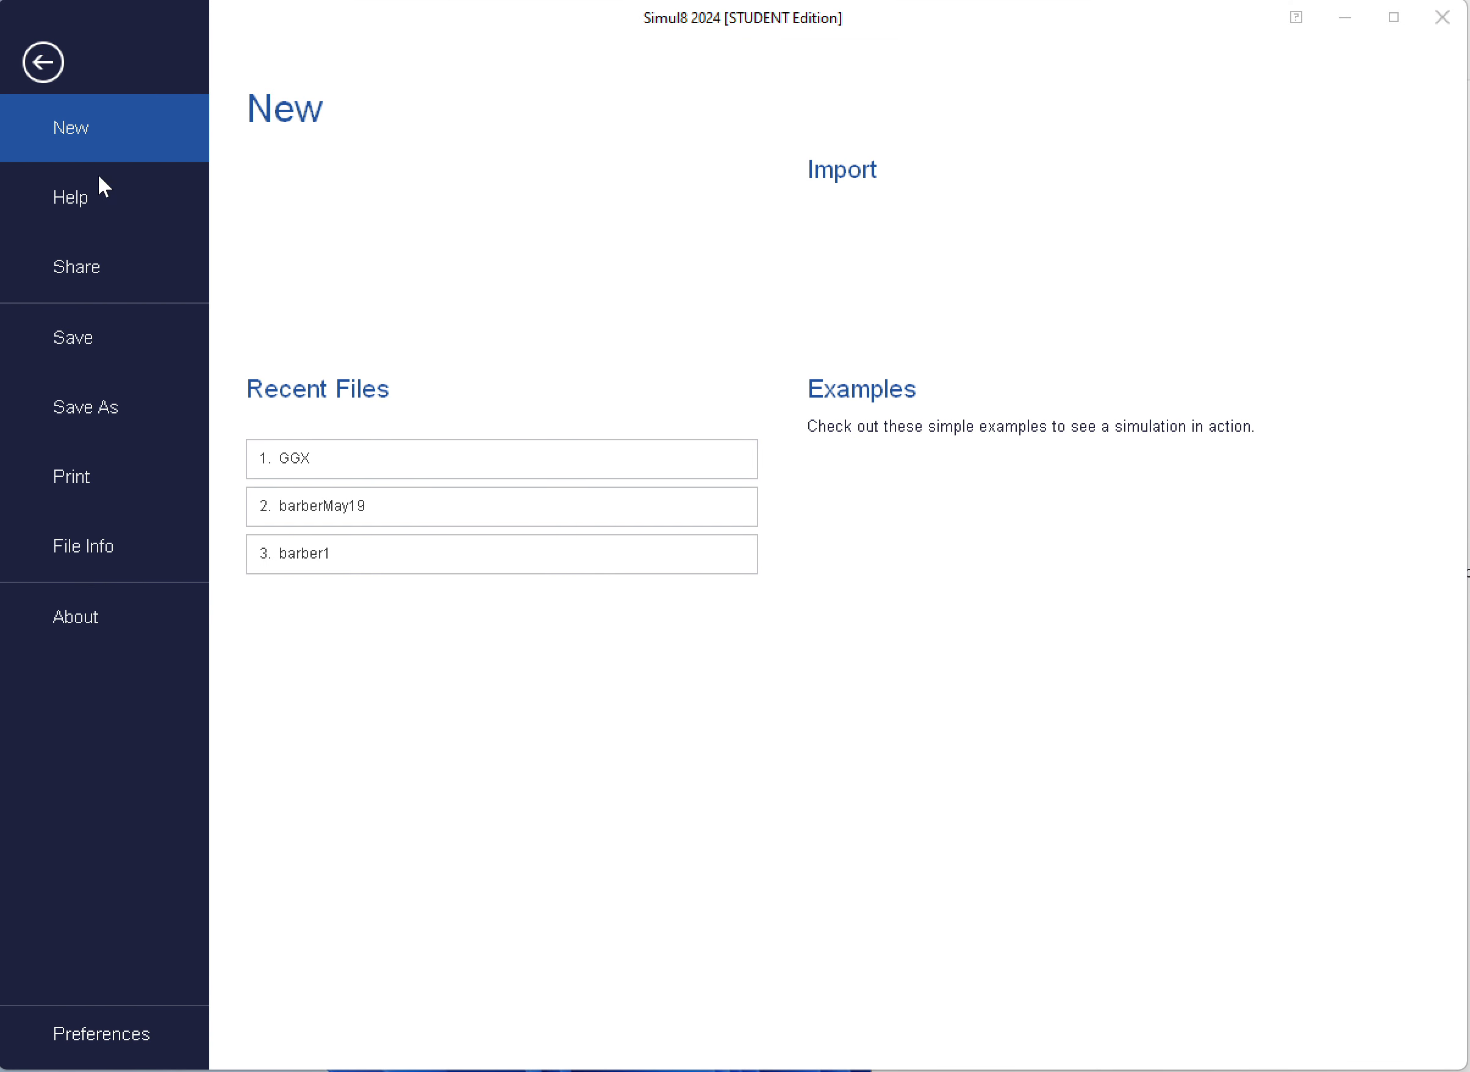
{"action": "left_click", "coordinate": [105, 404]}
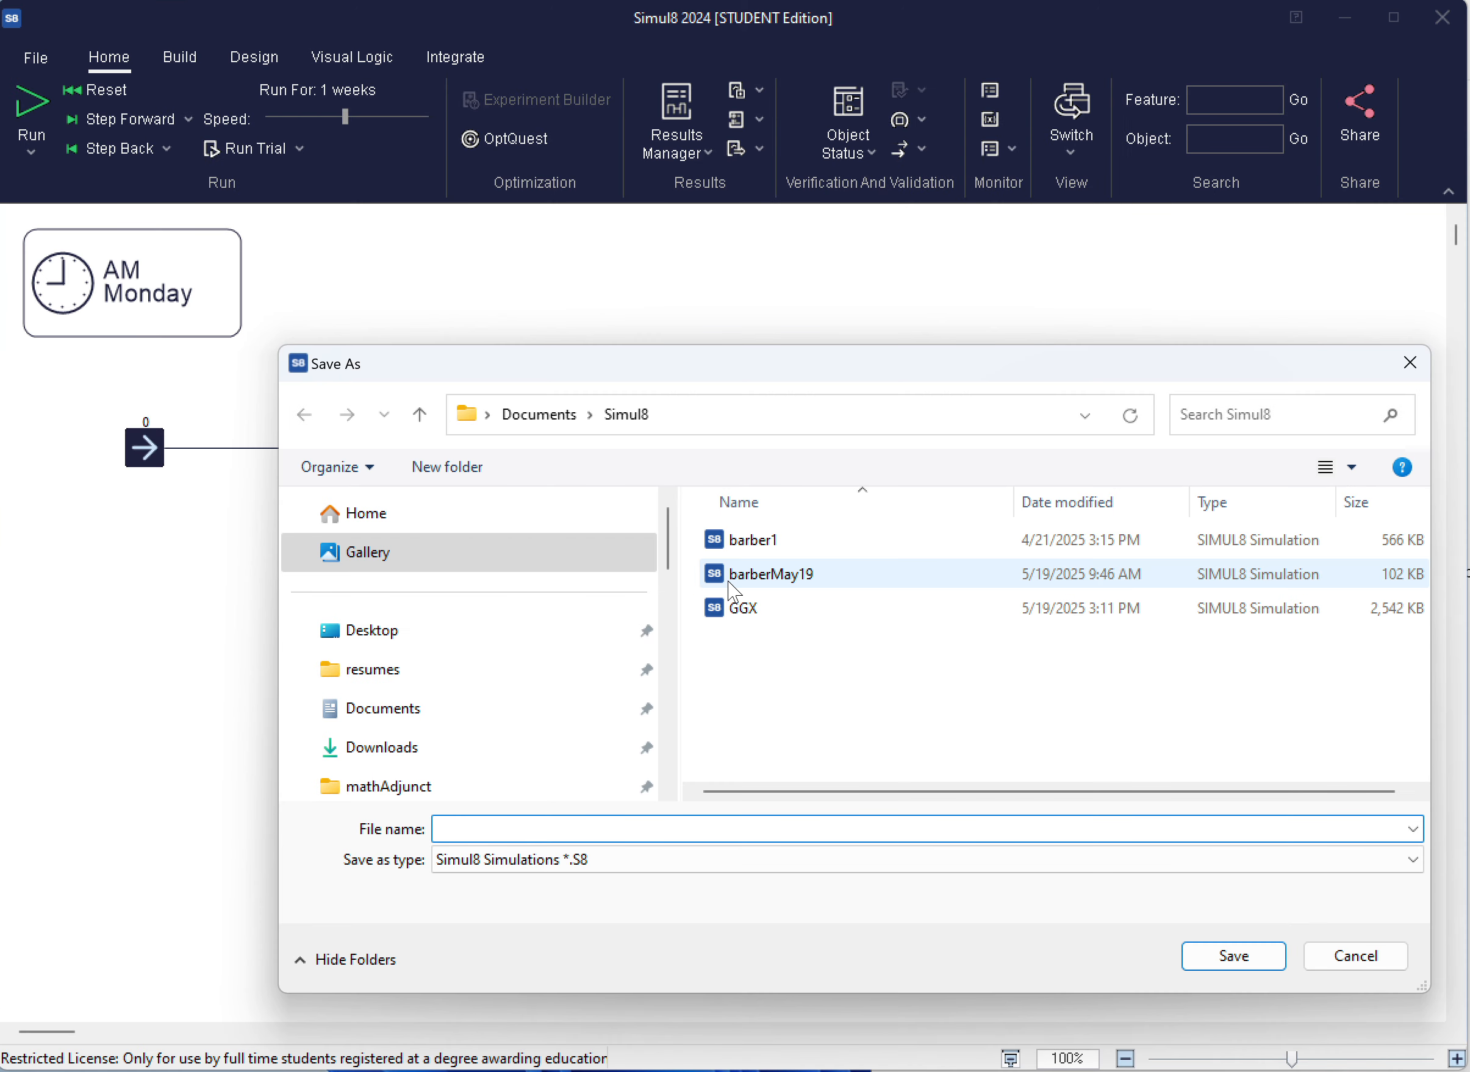
{"action": "type", "text": "routingSimul8"}
{"action": "key", "text": "Return"}
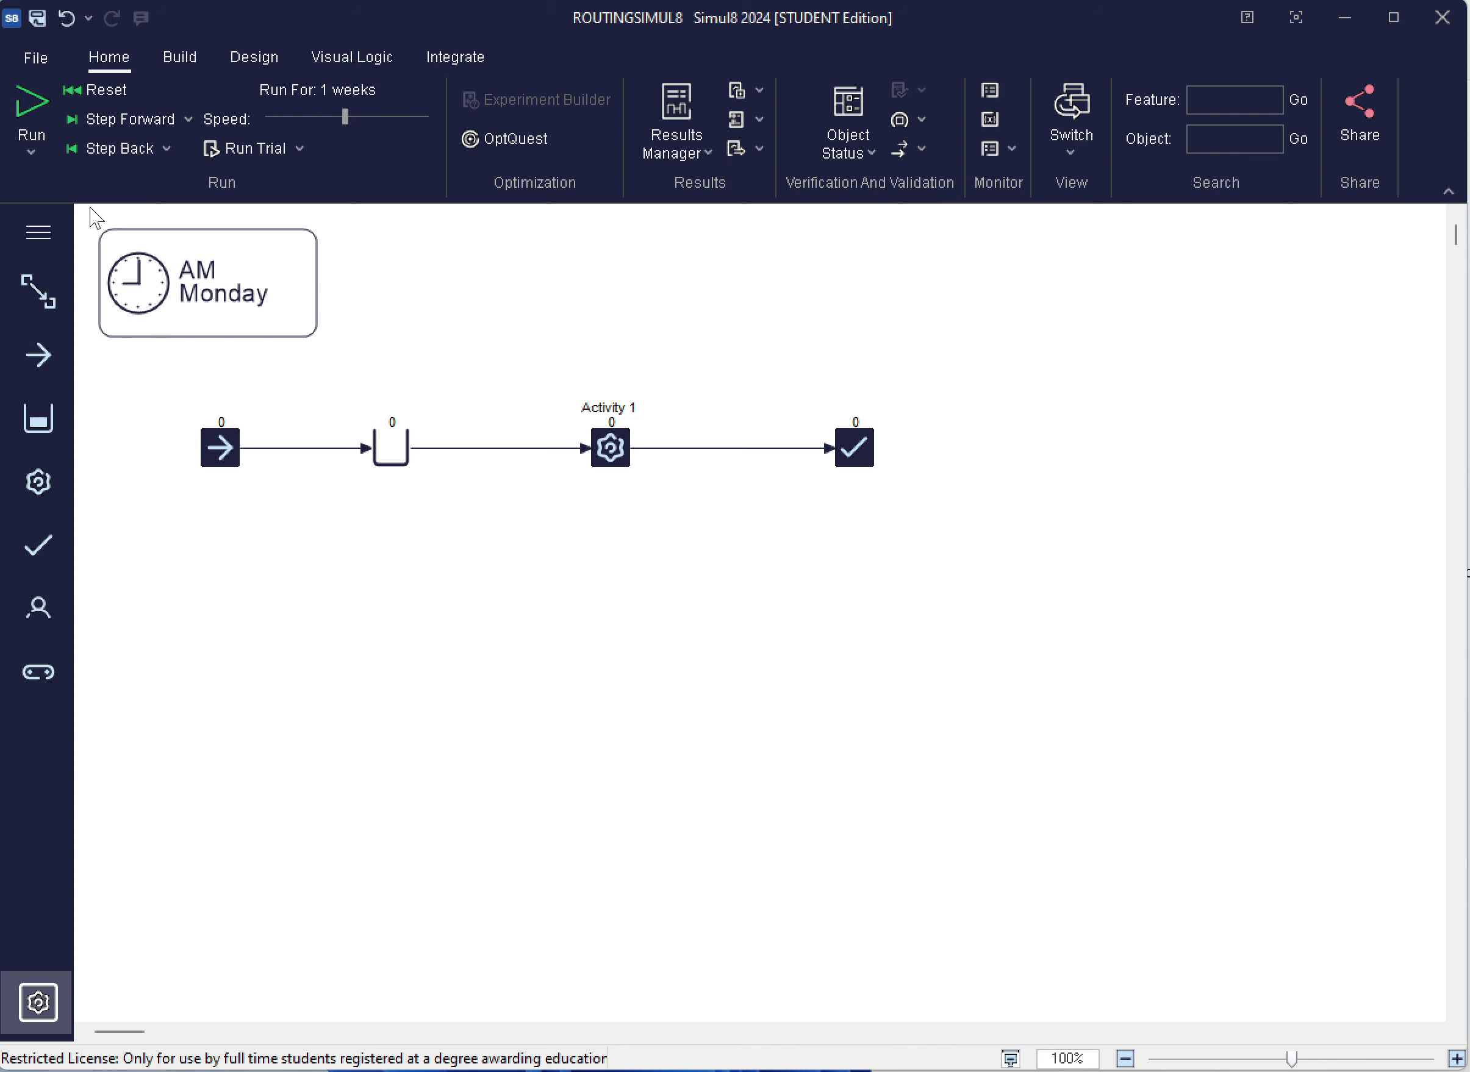
Run the one-week simulation, first slowly and then at maximum speed, and reset the model
{"action": "left_click_drag", "start_coordinate": [314, 115], "coordinate": [293, 117]}
{"action": "left_click", "coordinate": [30, 113]}
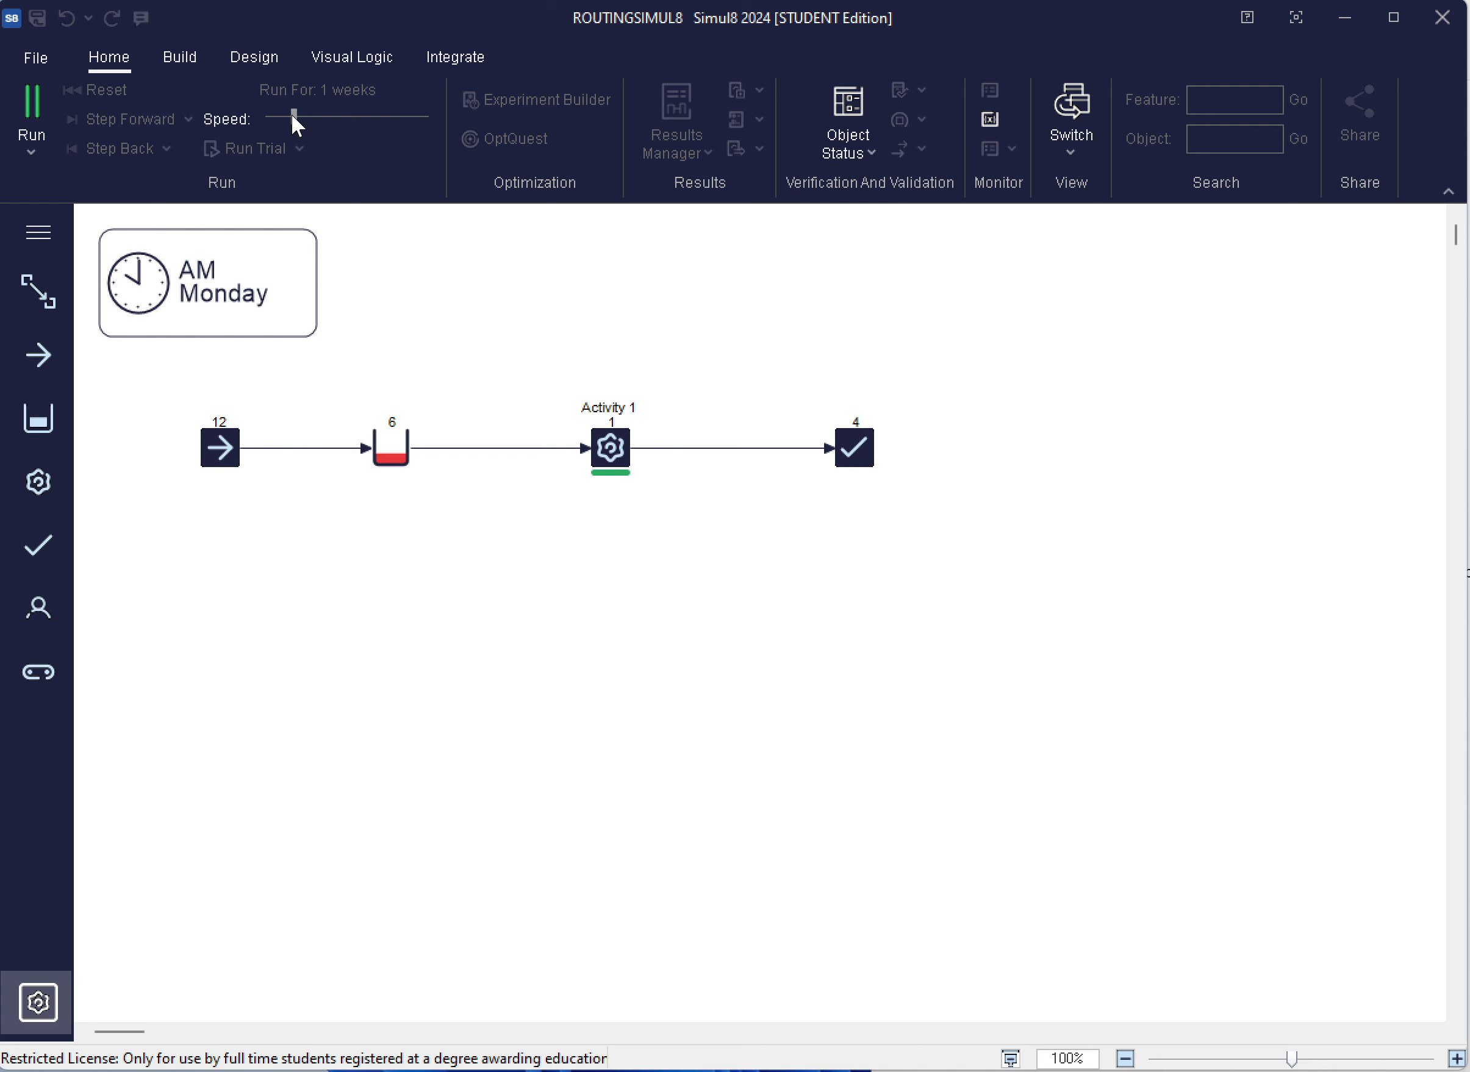
{"action": "left_click_drag", "start_coordinate": [293, 116], "coordinate": [458, 121]}
{"action": "left_click", "coordinate": [420, 115]}
{"action": "left_click_drag", "start_coordinate": [301, 116], "coordinate": [462, 113]}
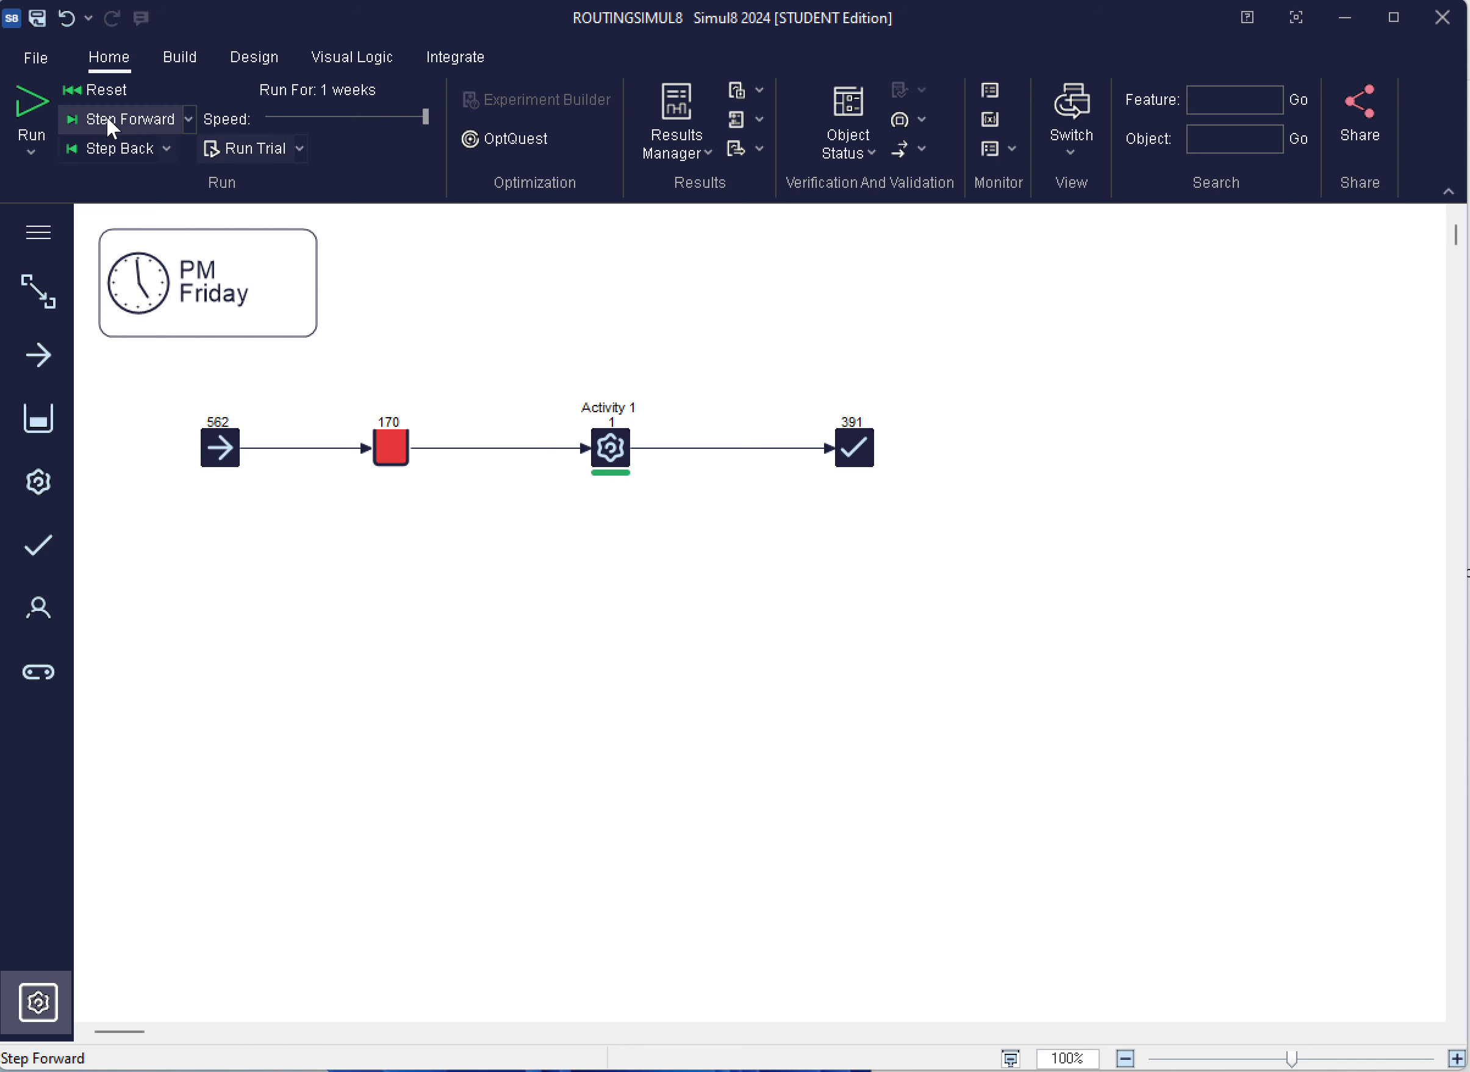
{"action": "left_click", "coordinate": [99, 90]}
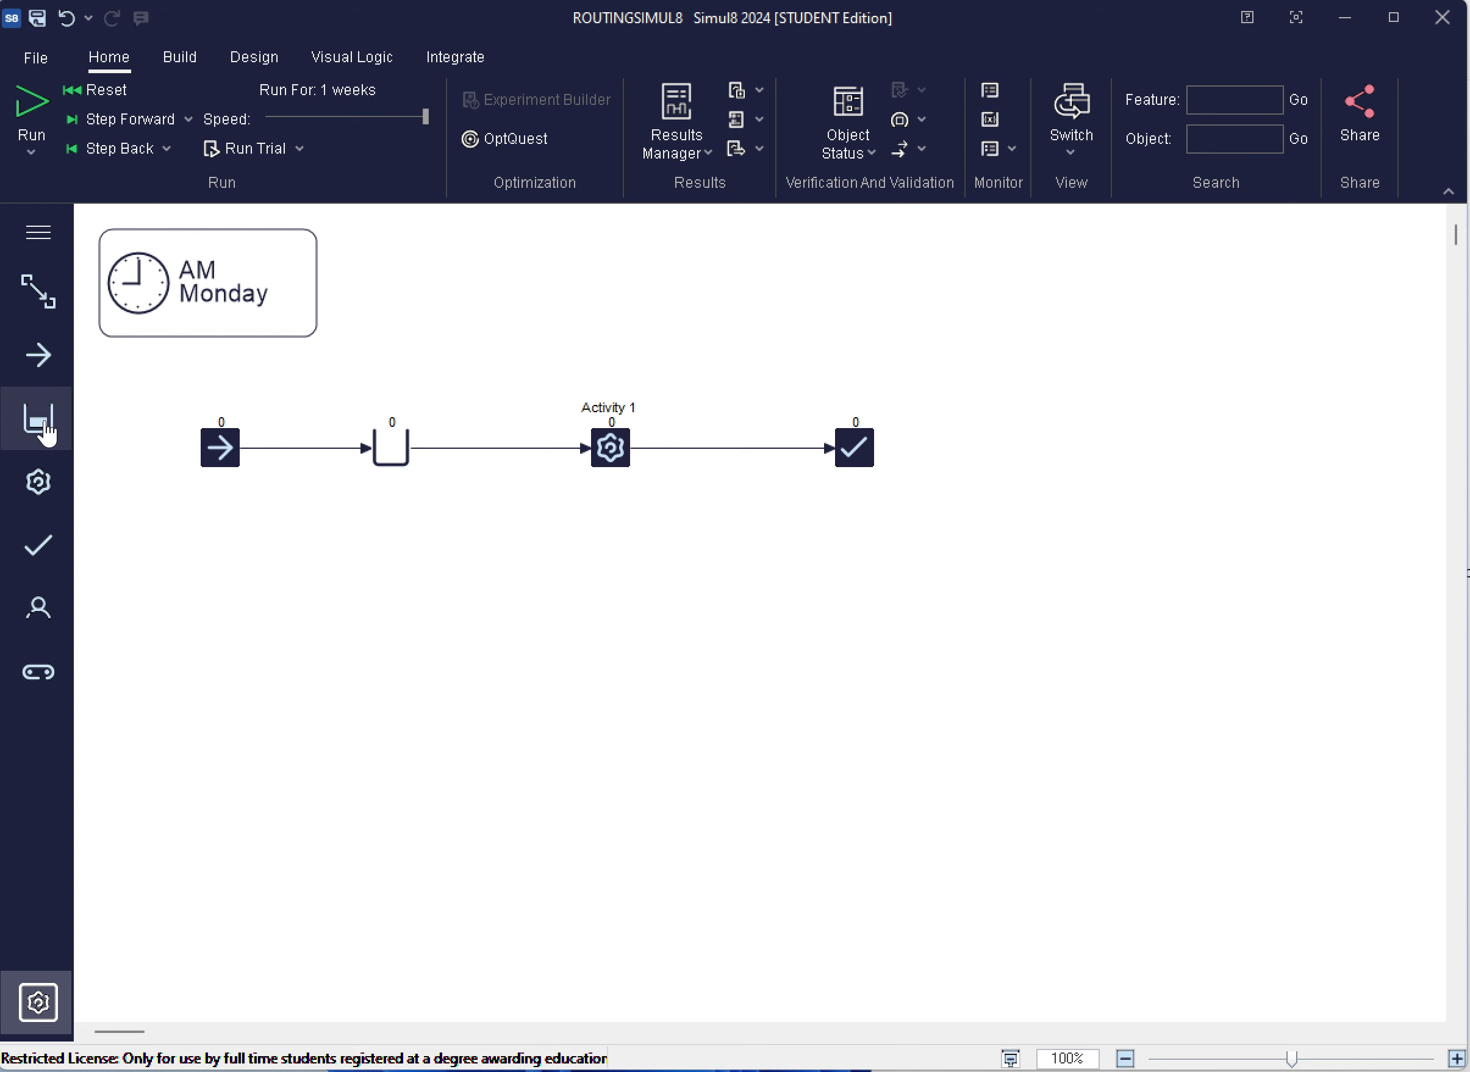
Add a second queue and a second activity side by side below the existing process row
{"action": "left_click_drag", "start_coordinate": [48, 432], "coordinate": [681, 596]}
{"action": "left_click", "coordinate": [591, 601]}
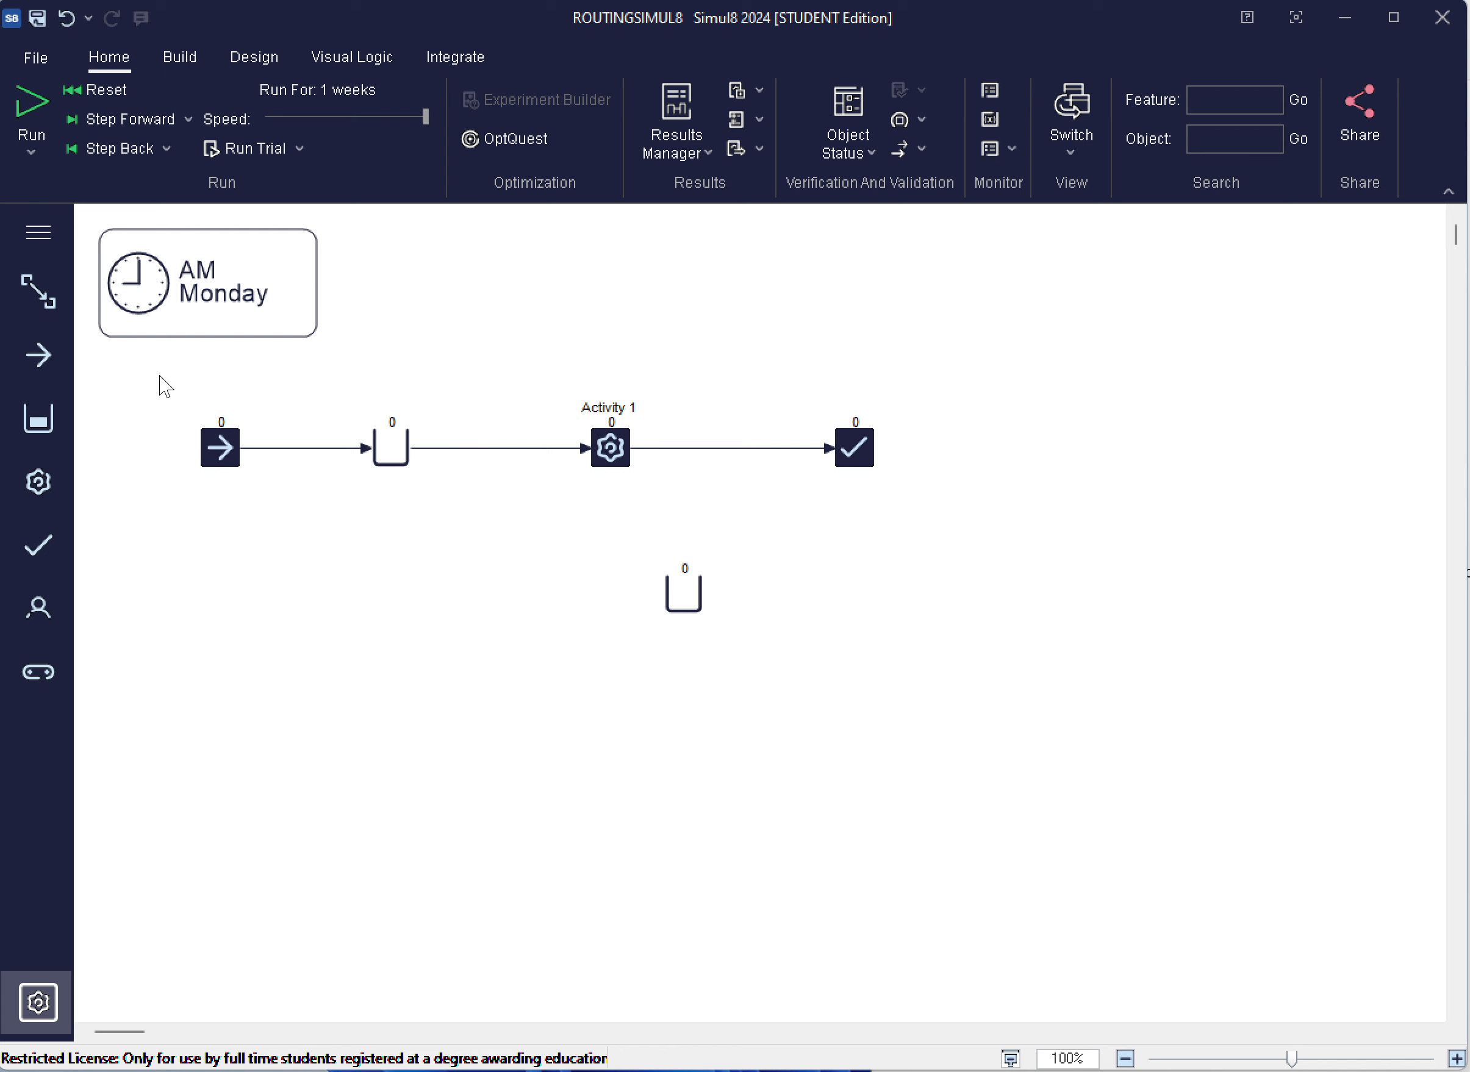
{"action": "left_click_drag", "start_coordinate": [40, 483], "coordinate": [855, 593]}
{"action": "left_click", "coordinate": [718, 602]}
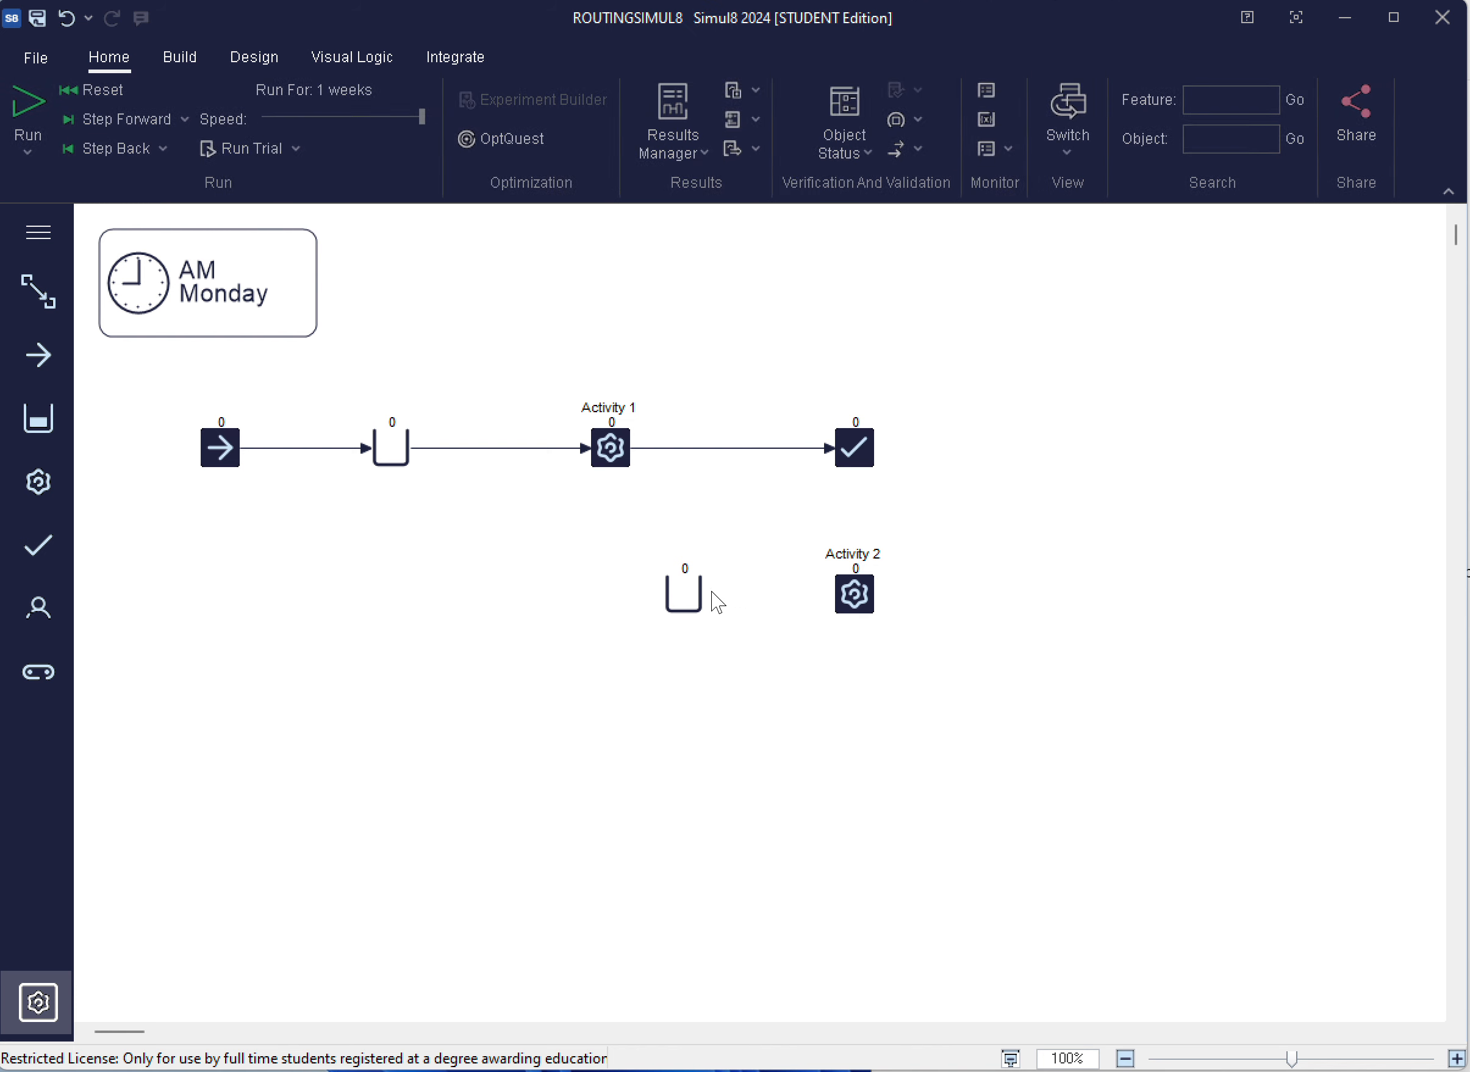
Link the lower queue to Activity 2, and Activity 2 to the end point
{"action": "left_click", "coordinate": [717, 603]}
{"action": "left_click_drag", "start_coordinate": [714, 595], "coordinate": [848, 592]}
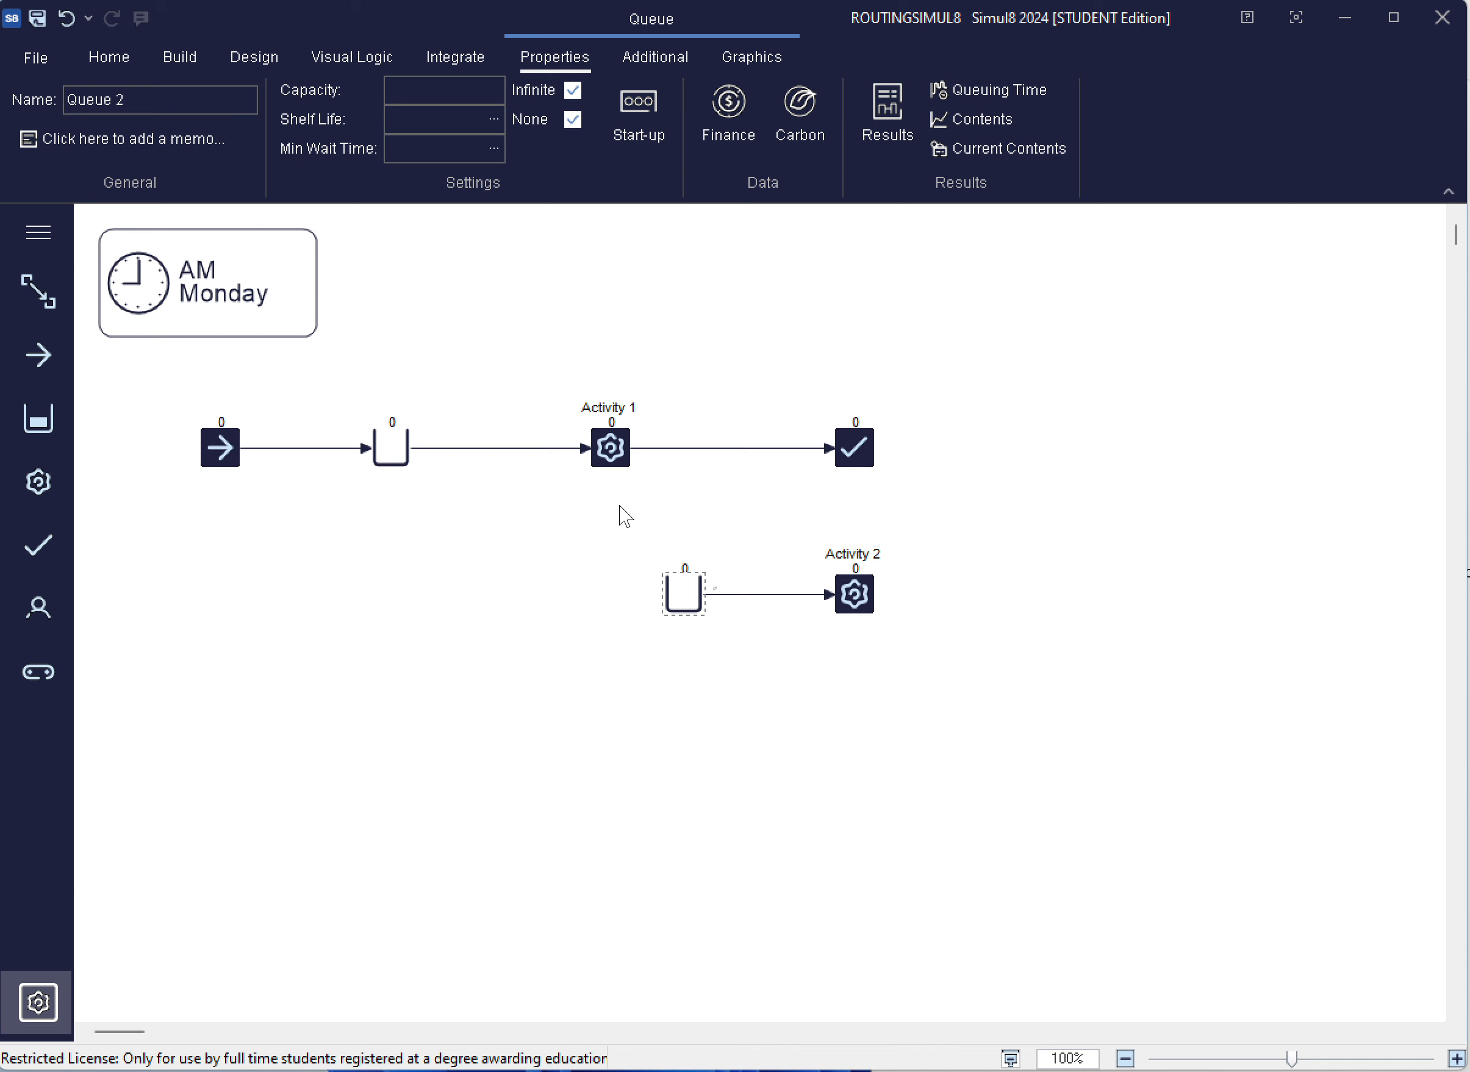
{"action": "left_click", "coordinate": [857, 594]}
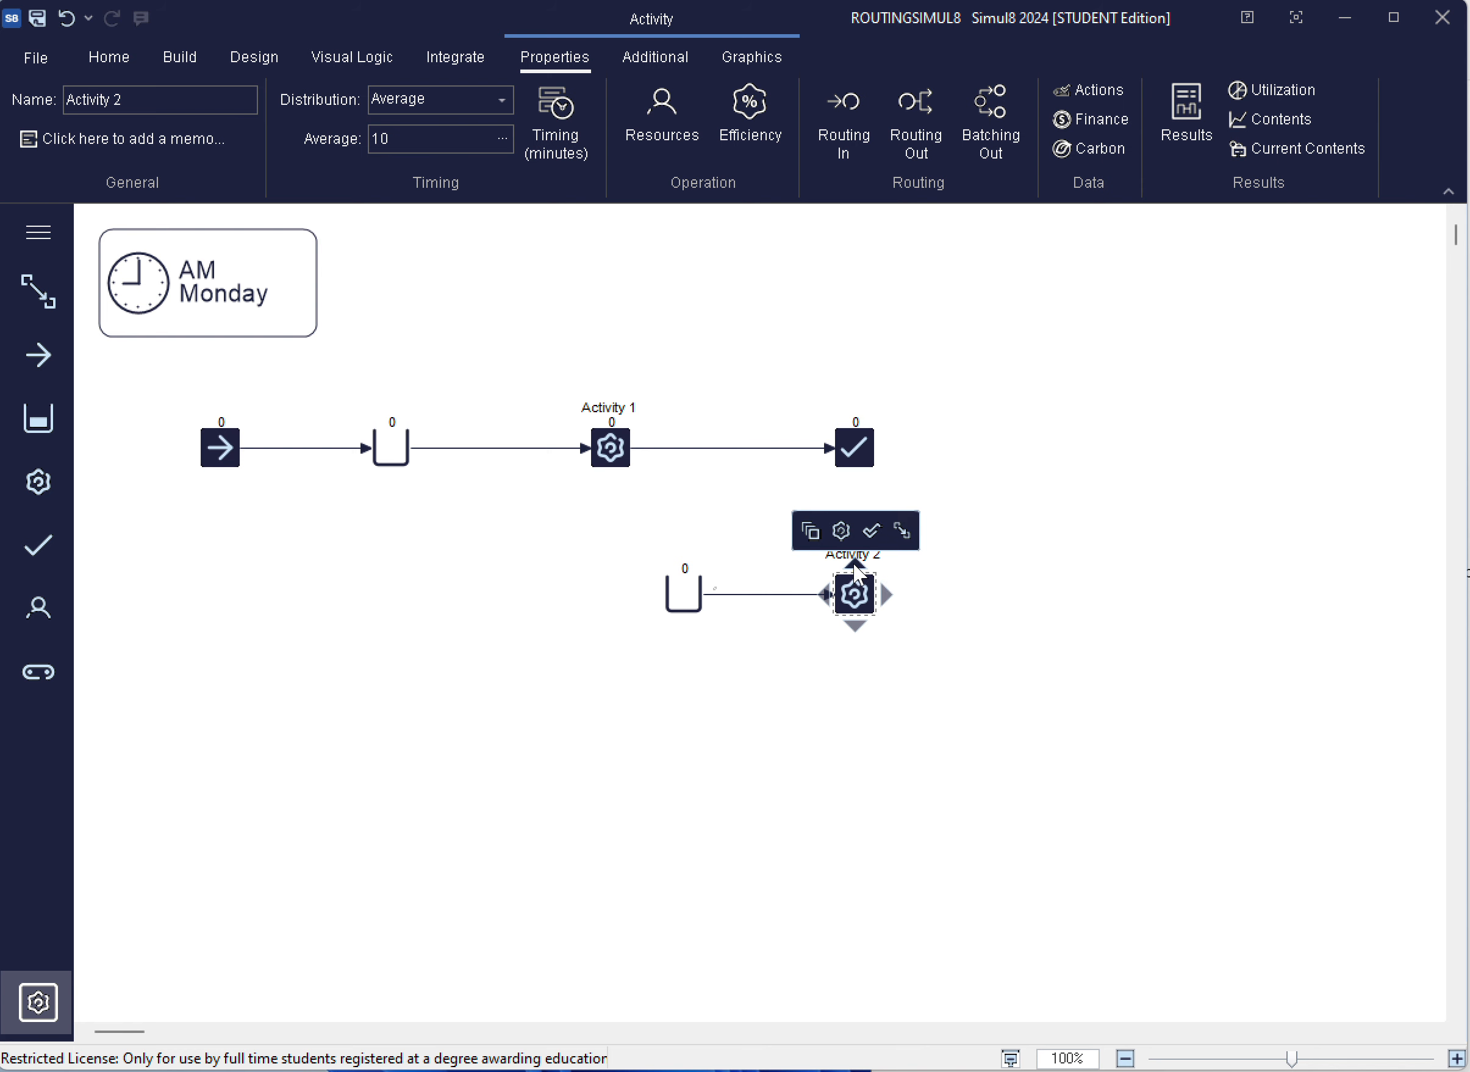
{"action": "left_click_drag", "start_coordinate": [855, 574], "coordinate": [855, 456]}
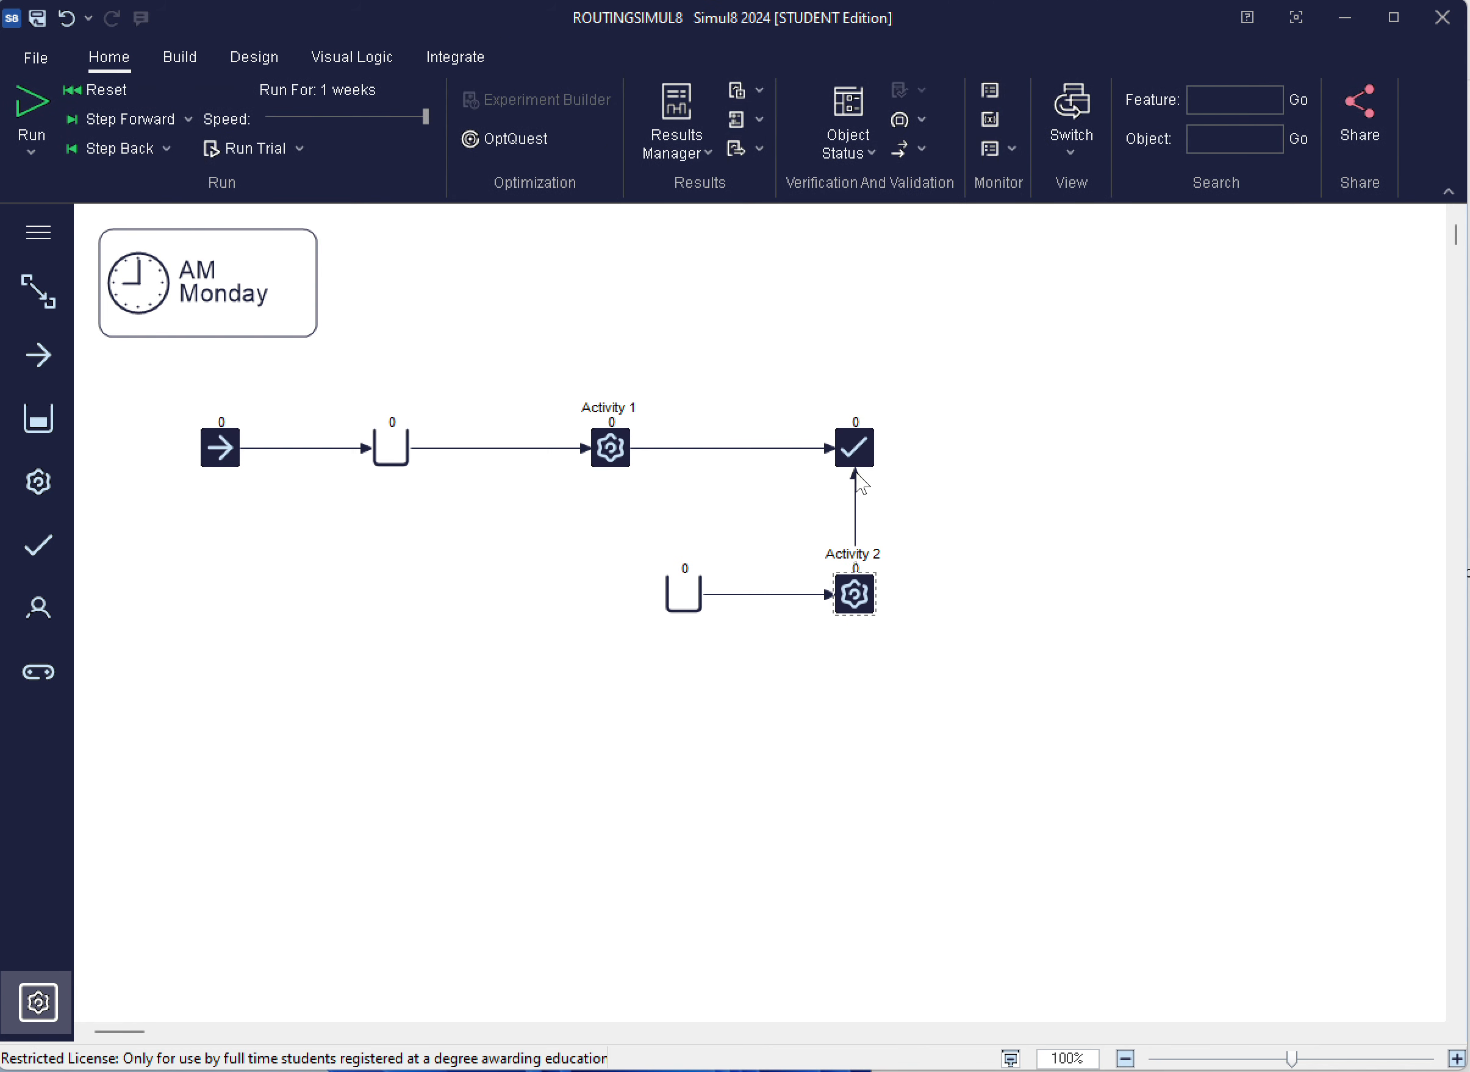
{"action": "left_click", "coordinate": [746, 663]}
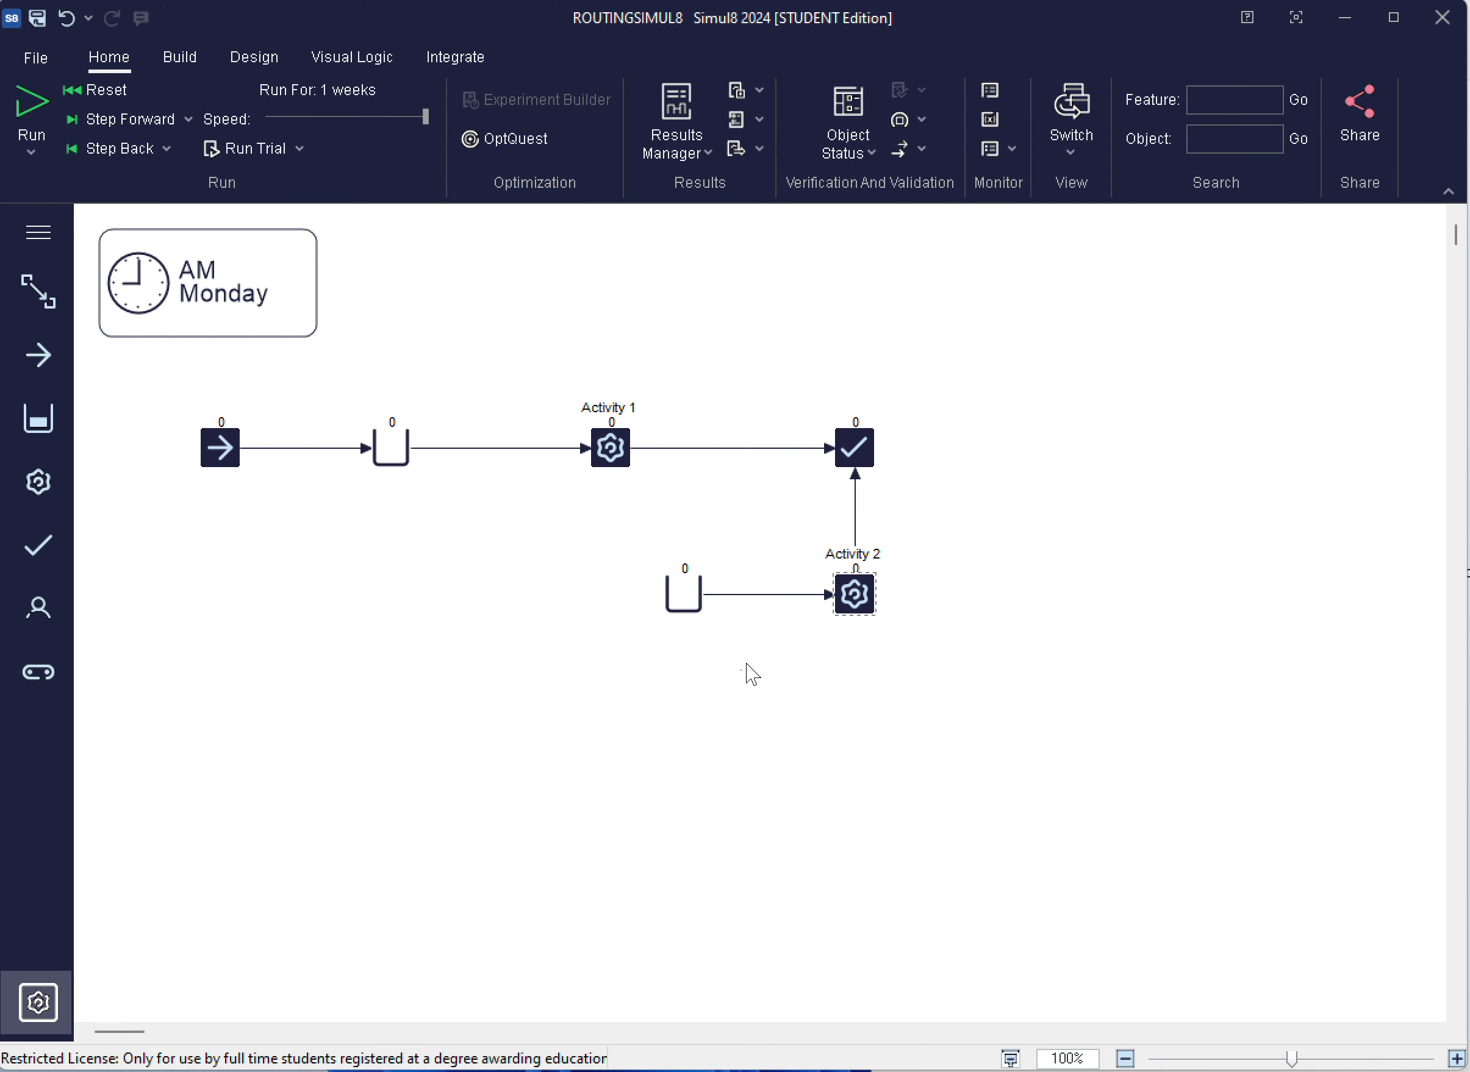
Link Activity 1 to the lower queue as a second outgoing route
{"action": "left_click", "coordinate": [621, 462]}
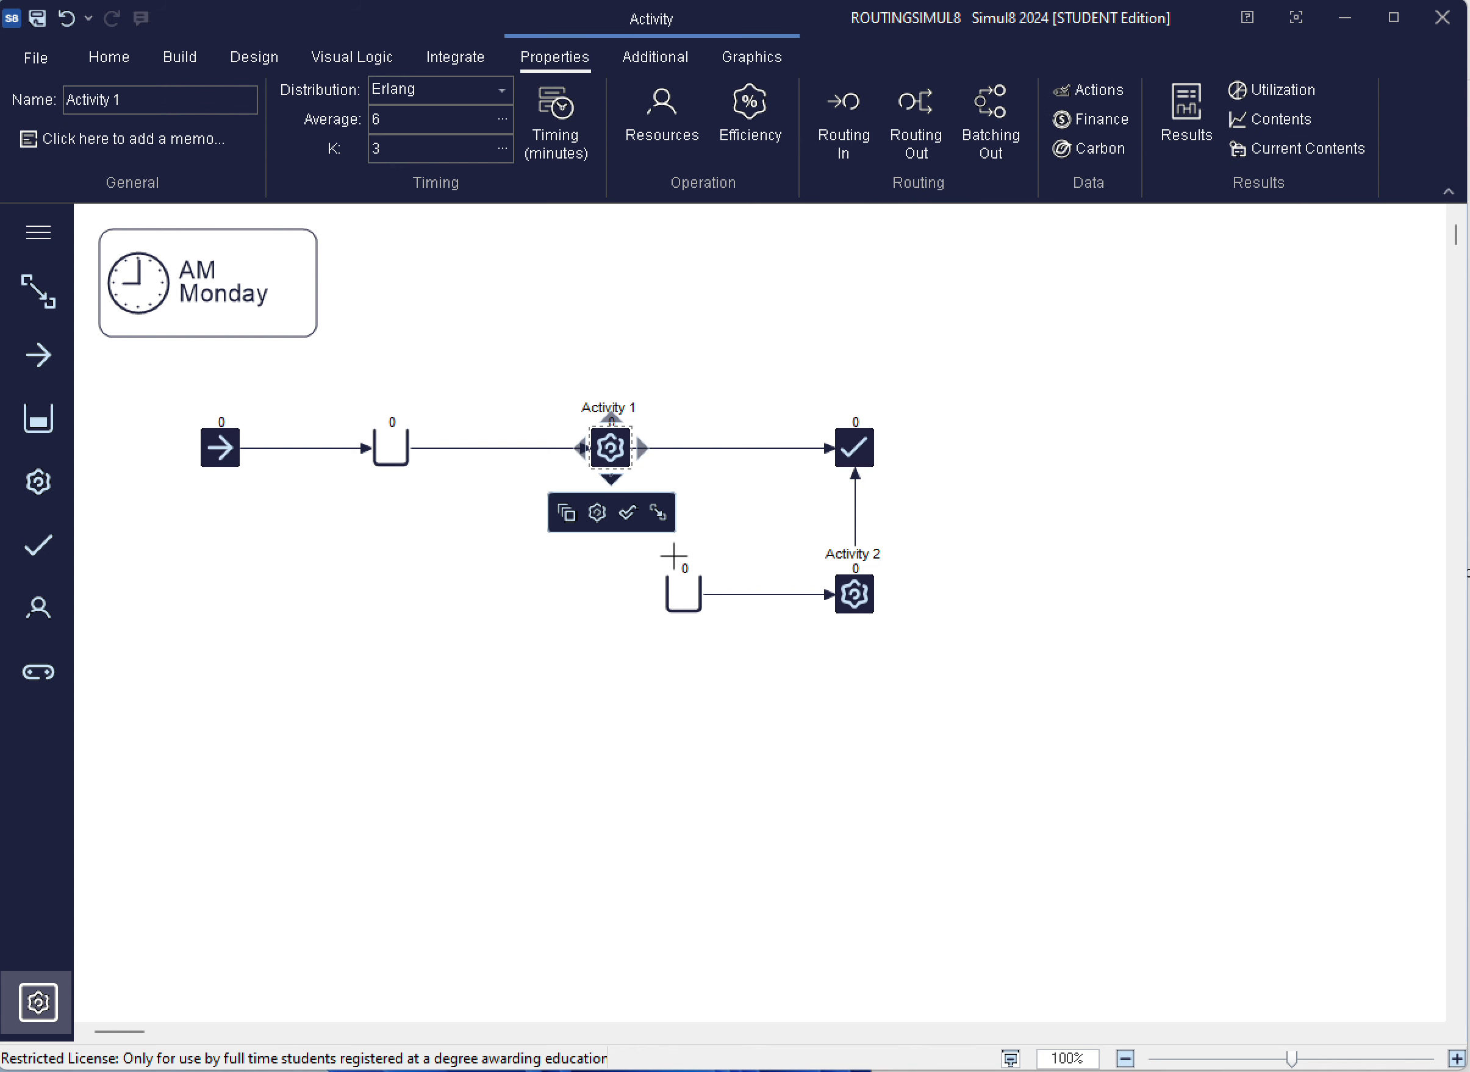
{"action": "left_click_drag", "start_coordinate": [673, 556], "coordinate": [684, 586]}
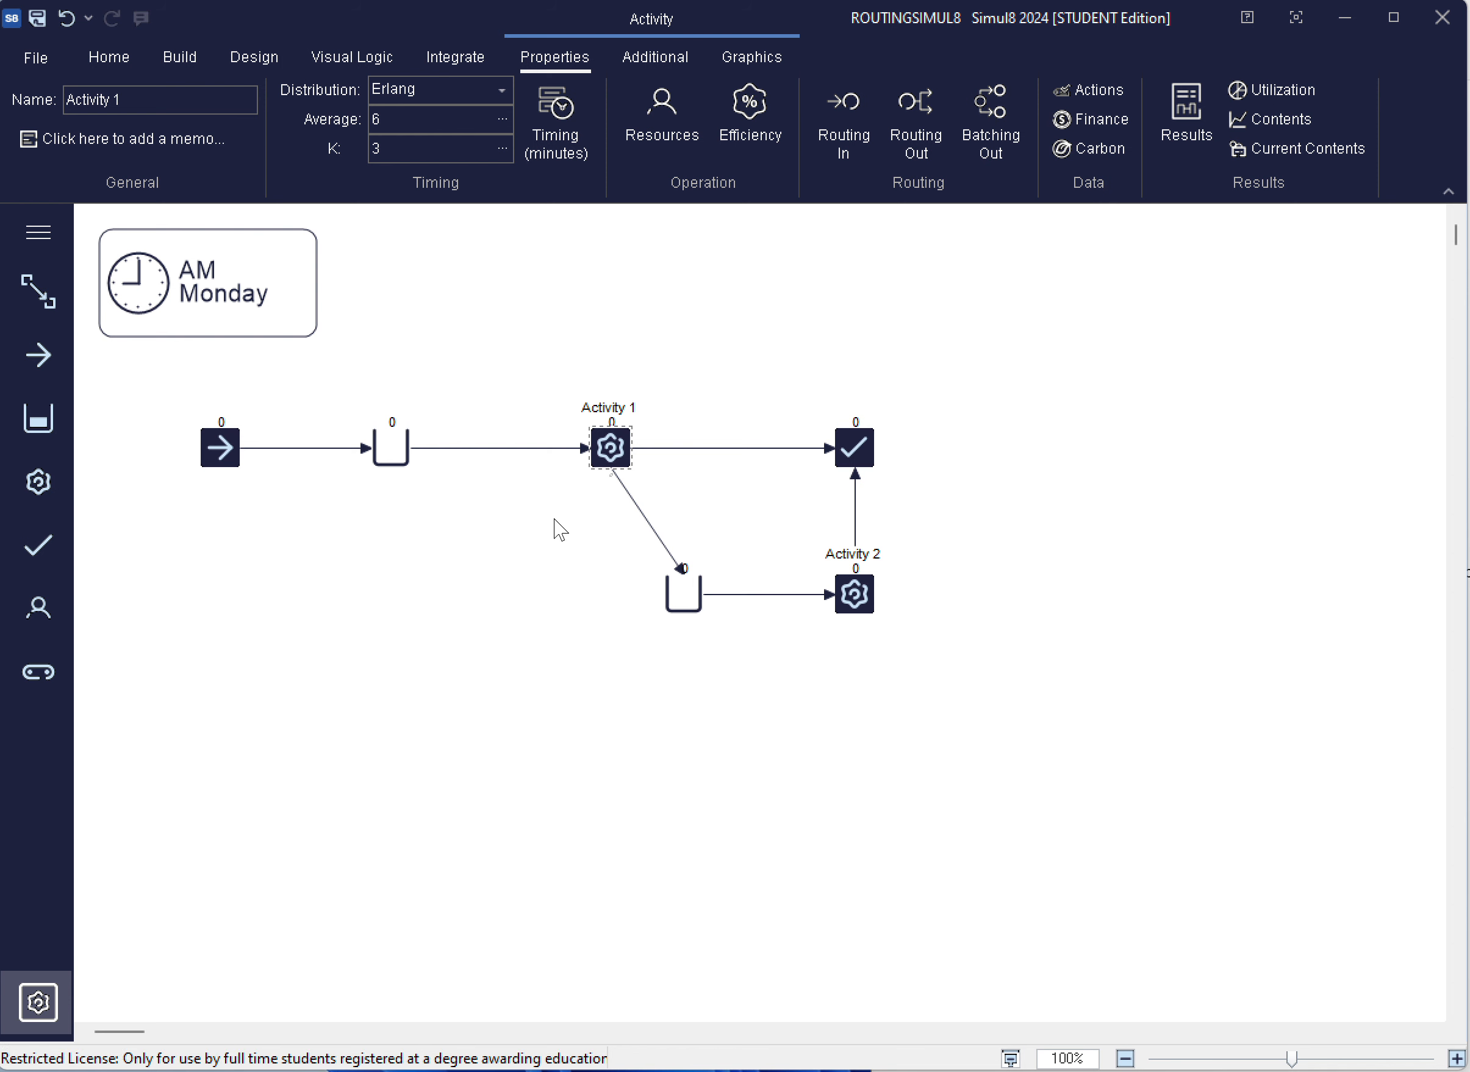
Set Activity 1's routing out to the Percent discipline, with 80% going to End 1 and 20% to Queue for Activity 2
{"action": "left_click", "coordinate": [615, 449]}
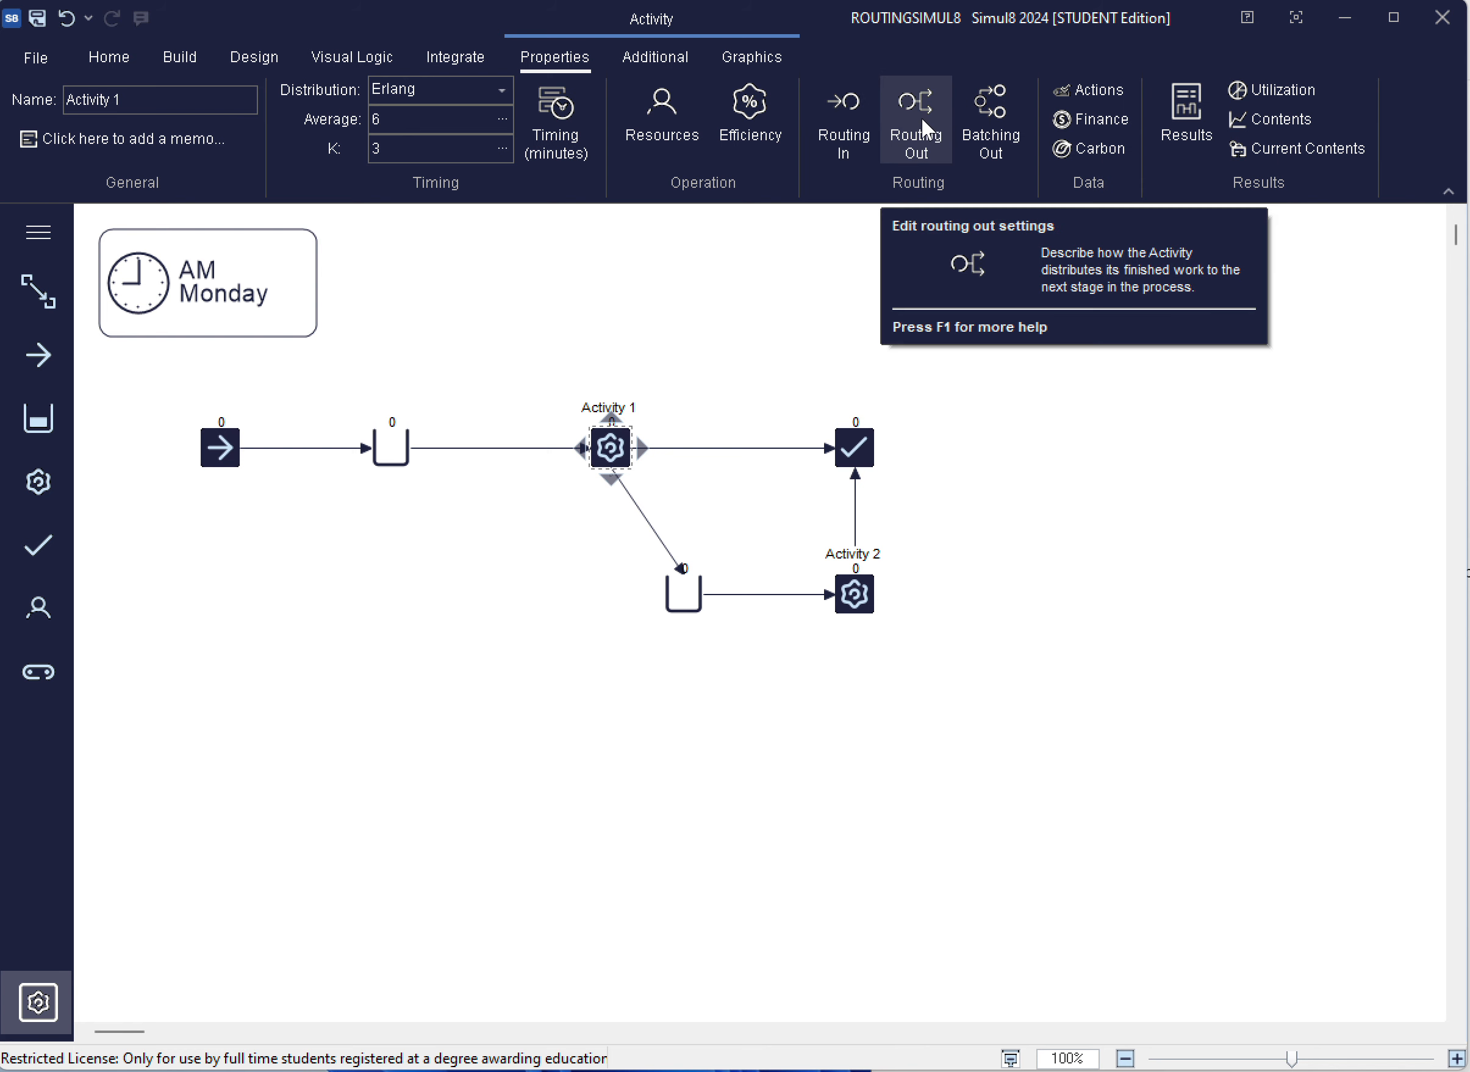
{"action": "left_click", "coordinate": [913, 101]}
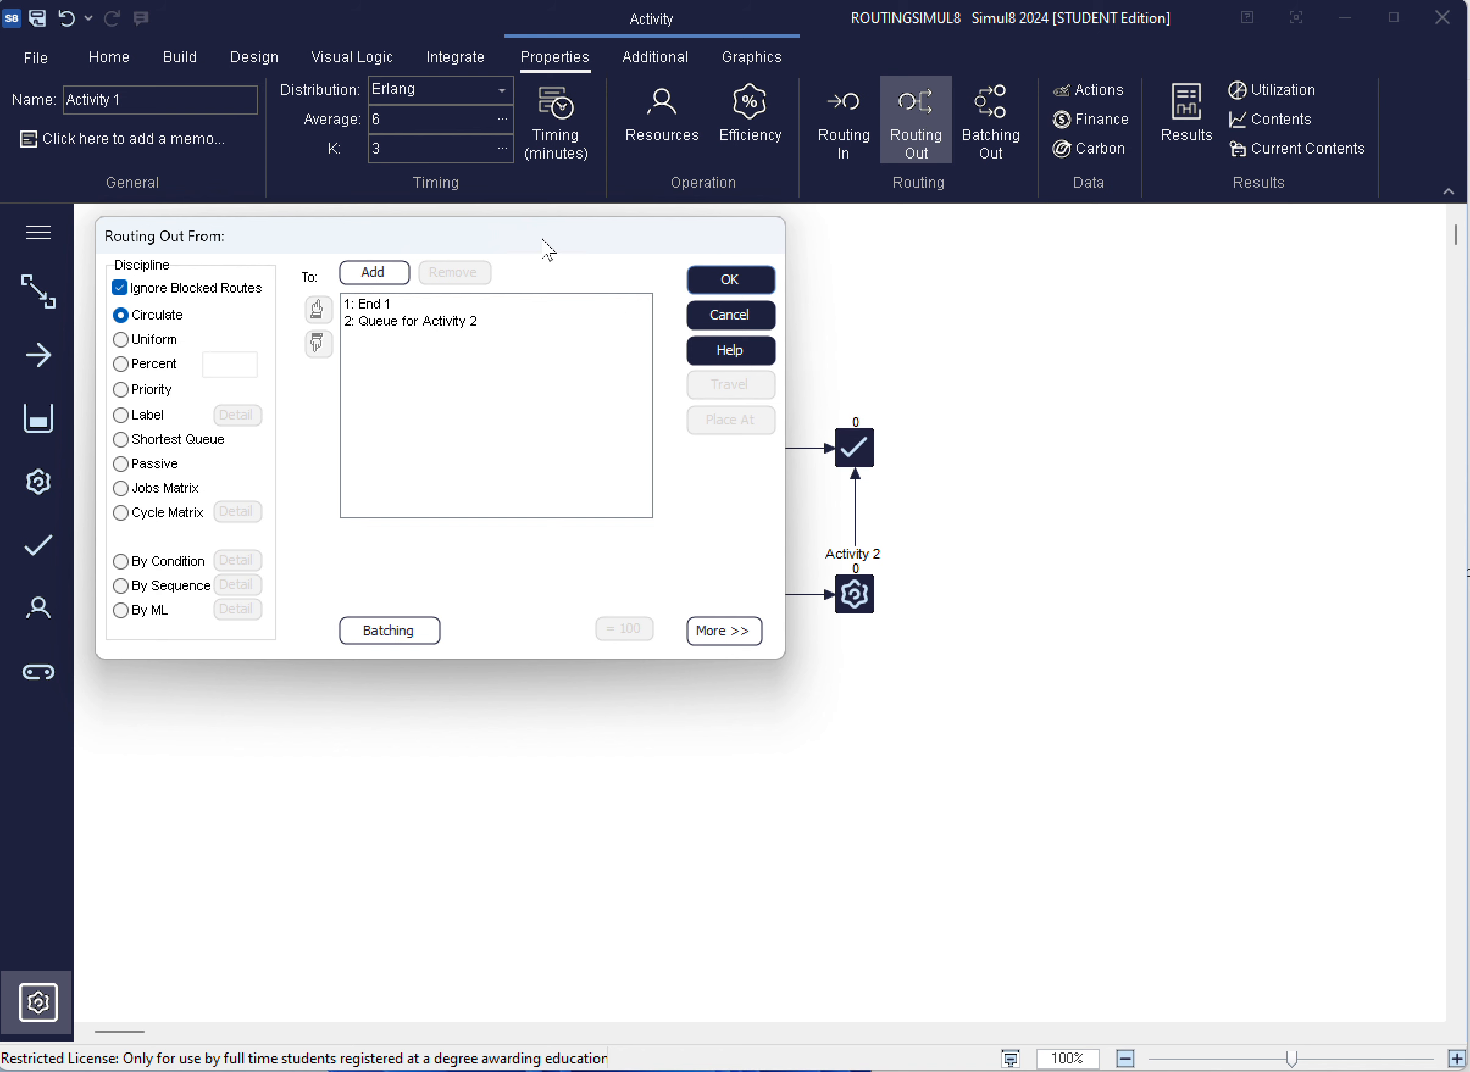
{"action": "left_click_drag", "start_coordinate": [542, 249], "coordinate": [1334, 506]}
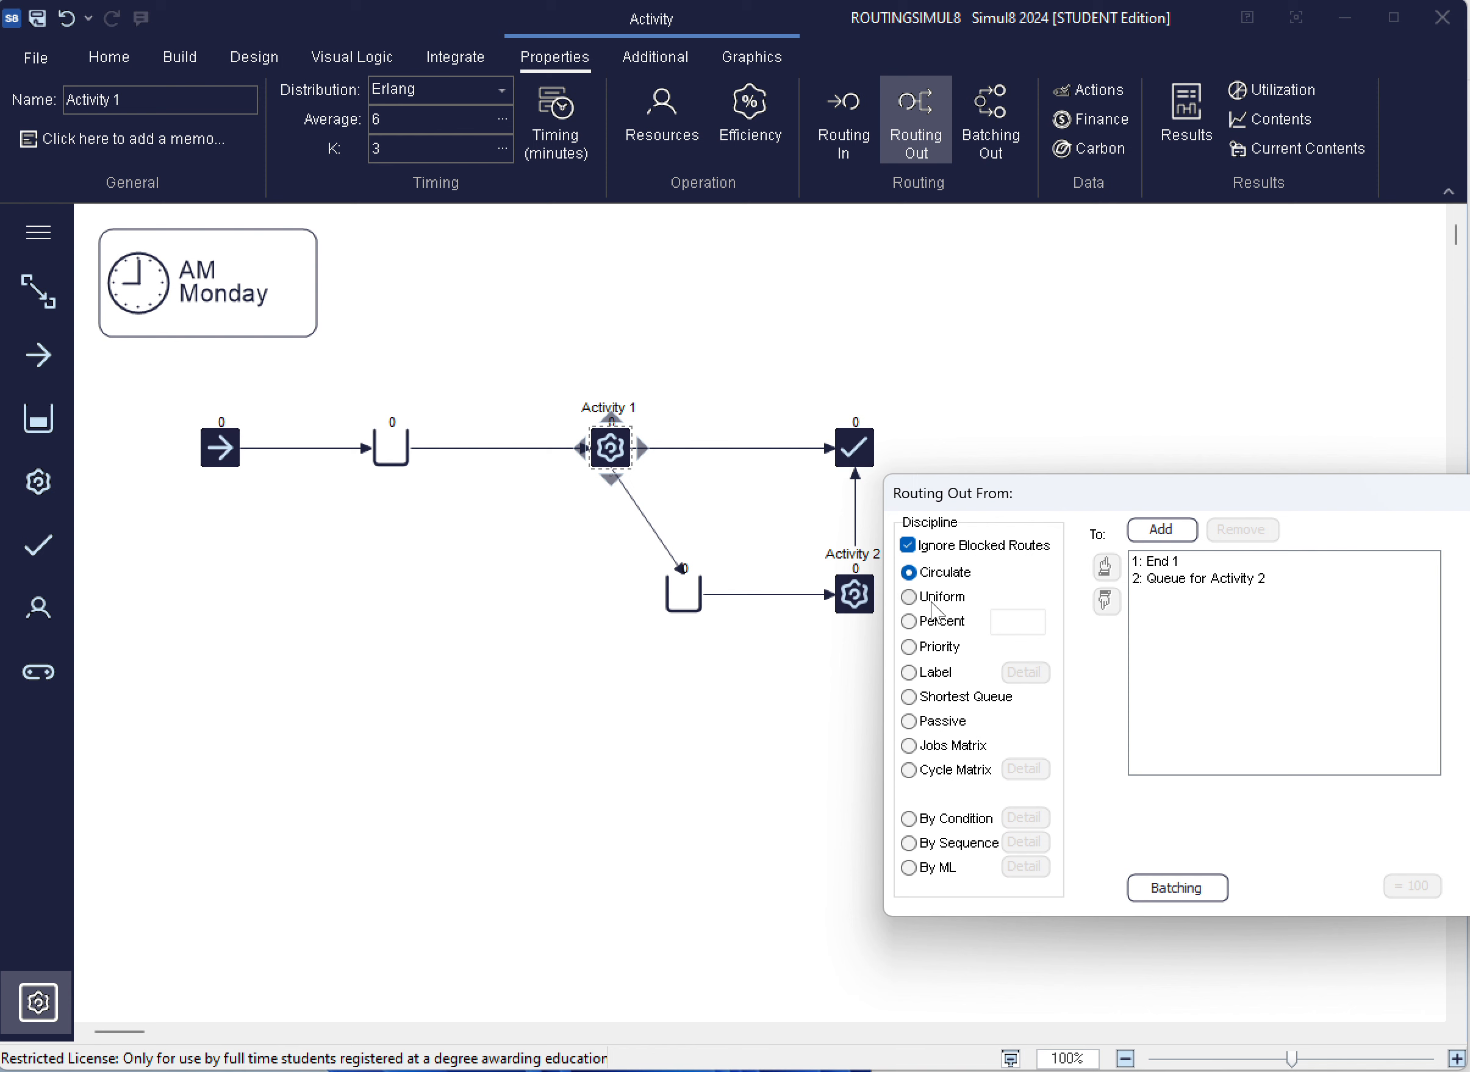
{"action": "left_click", "coordinate": [910, 621]}
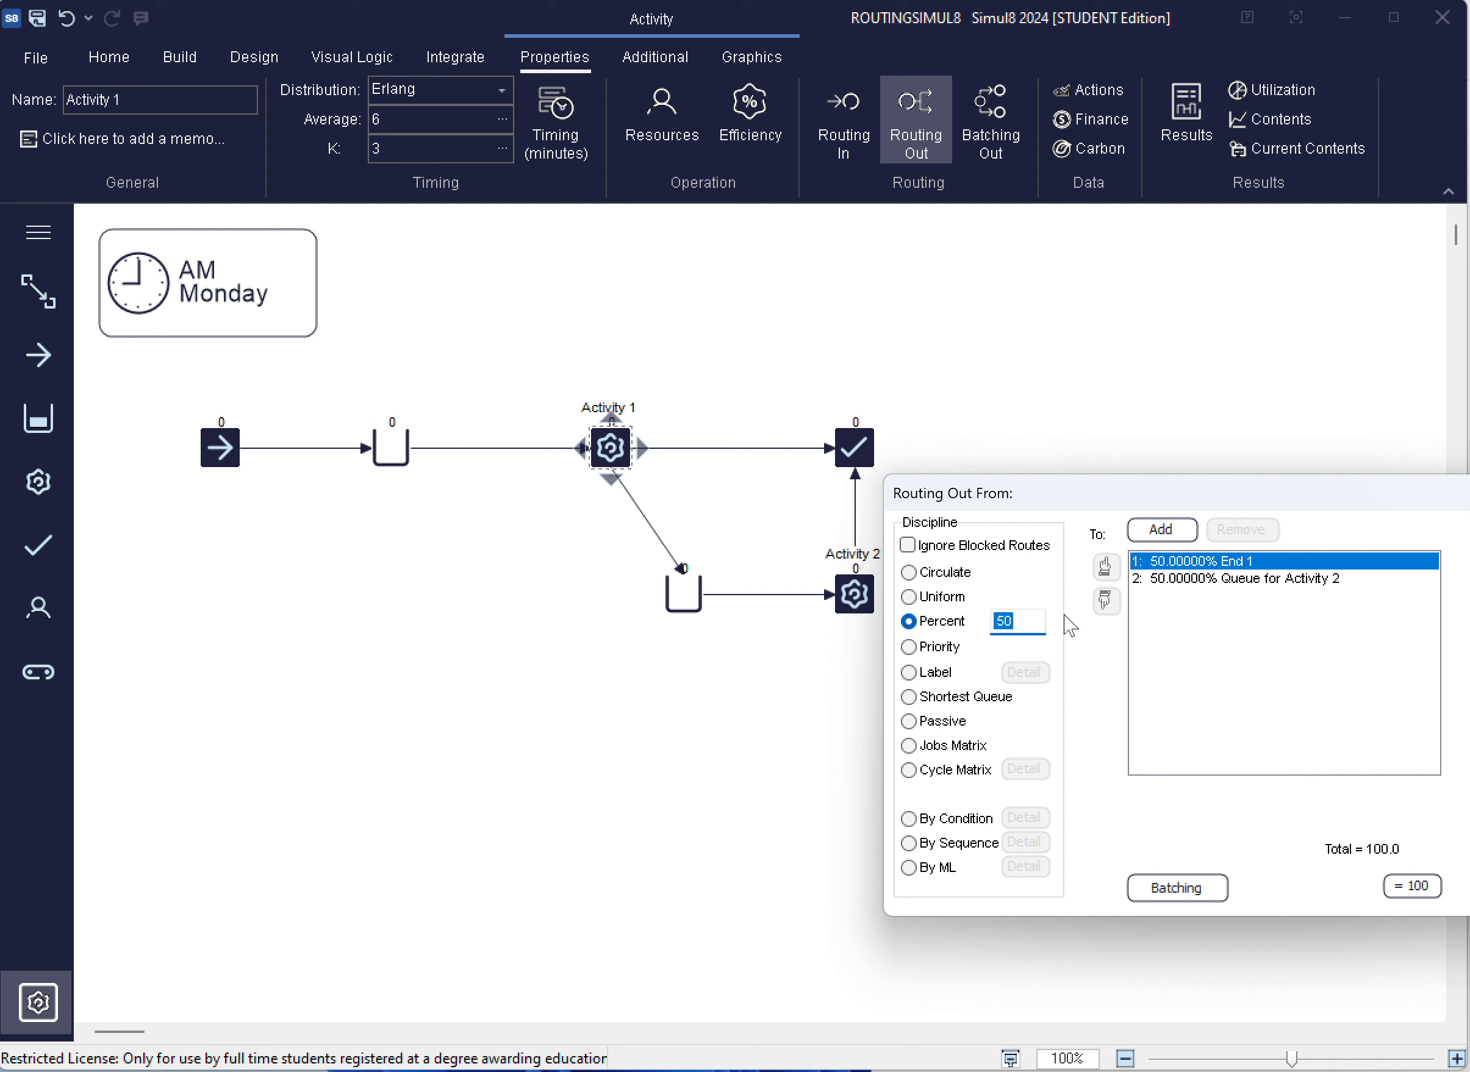
{"action": "double_click", "coordinate": [1198, 560]}
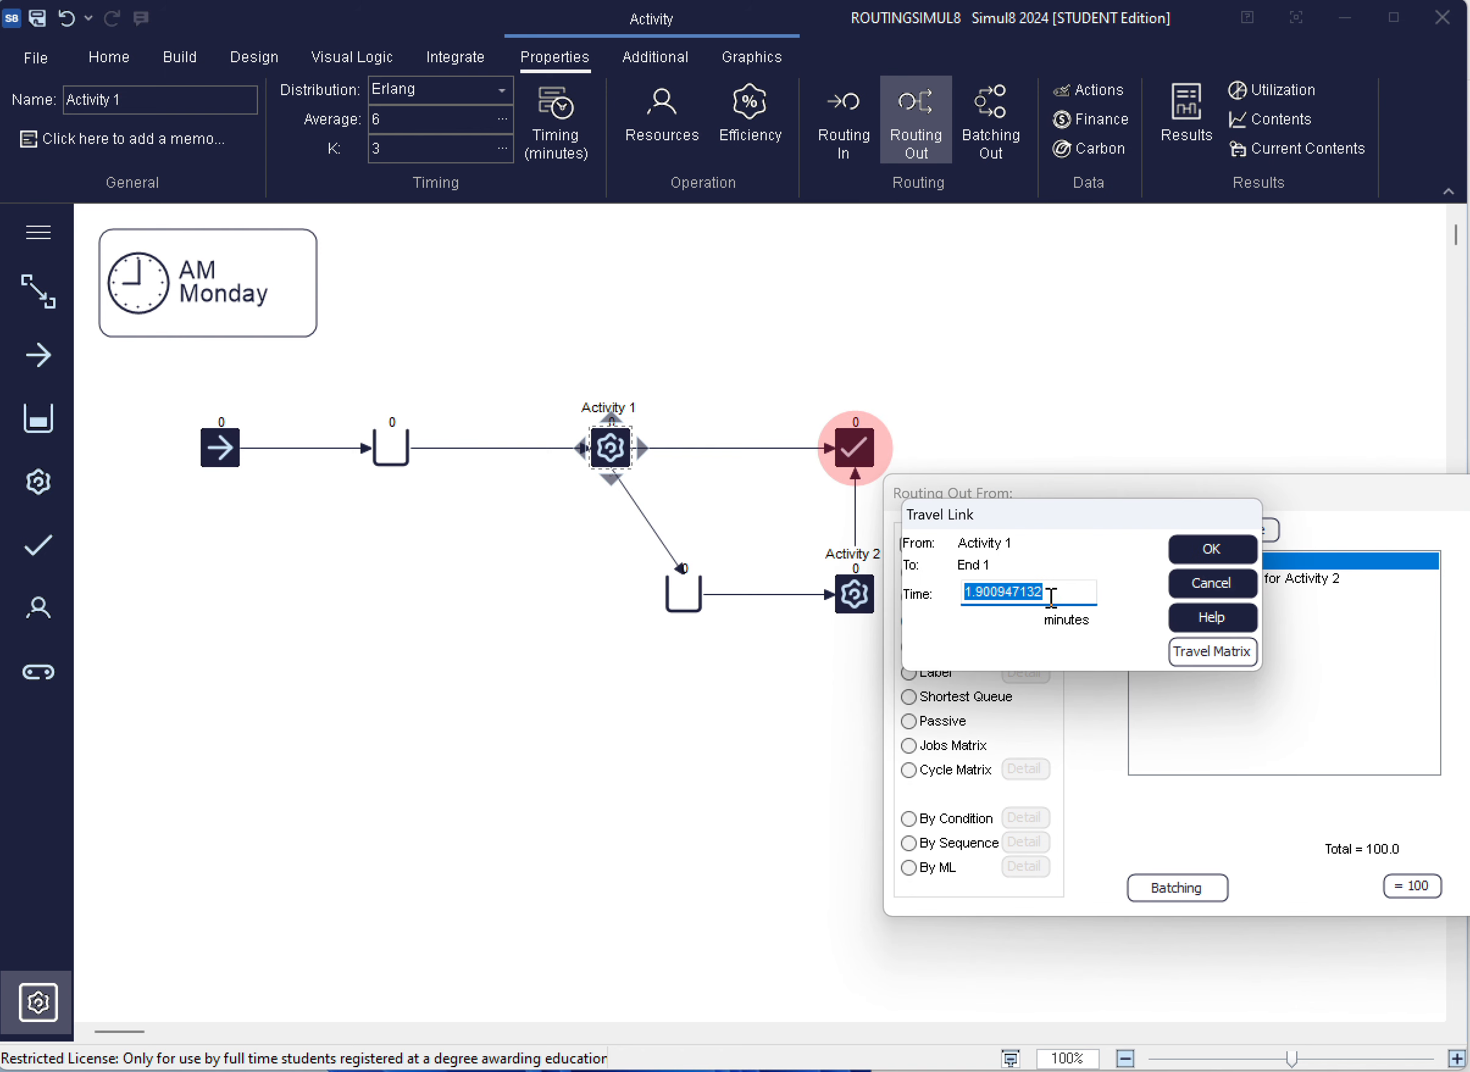
{"action": "left_click", "coordinate": [1203, 584]}
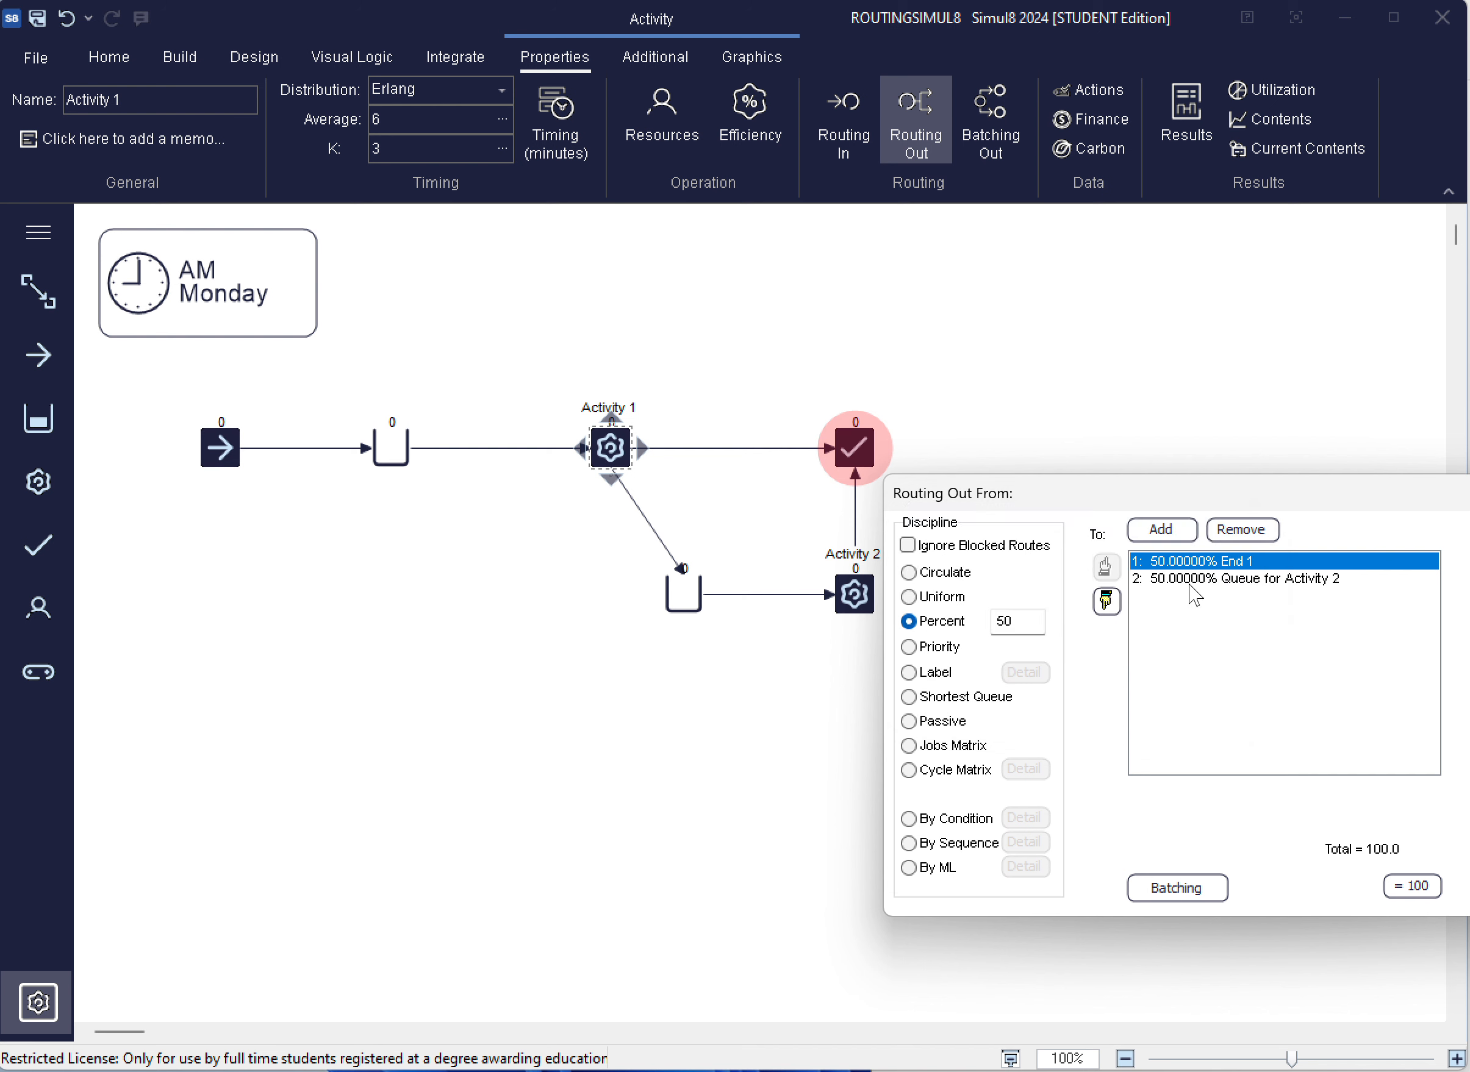
{"action": "double_click", "coordinate": [1016, 626]}
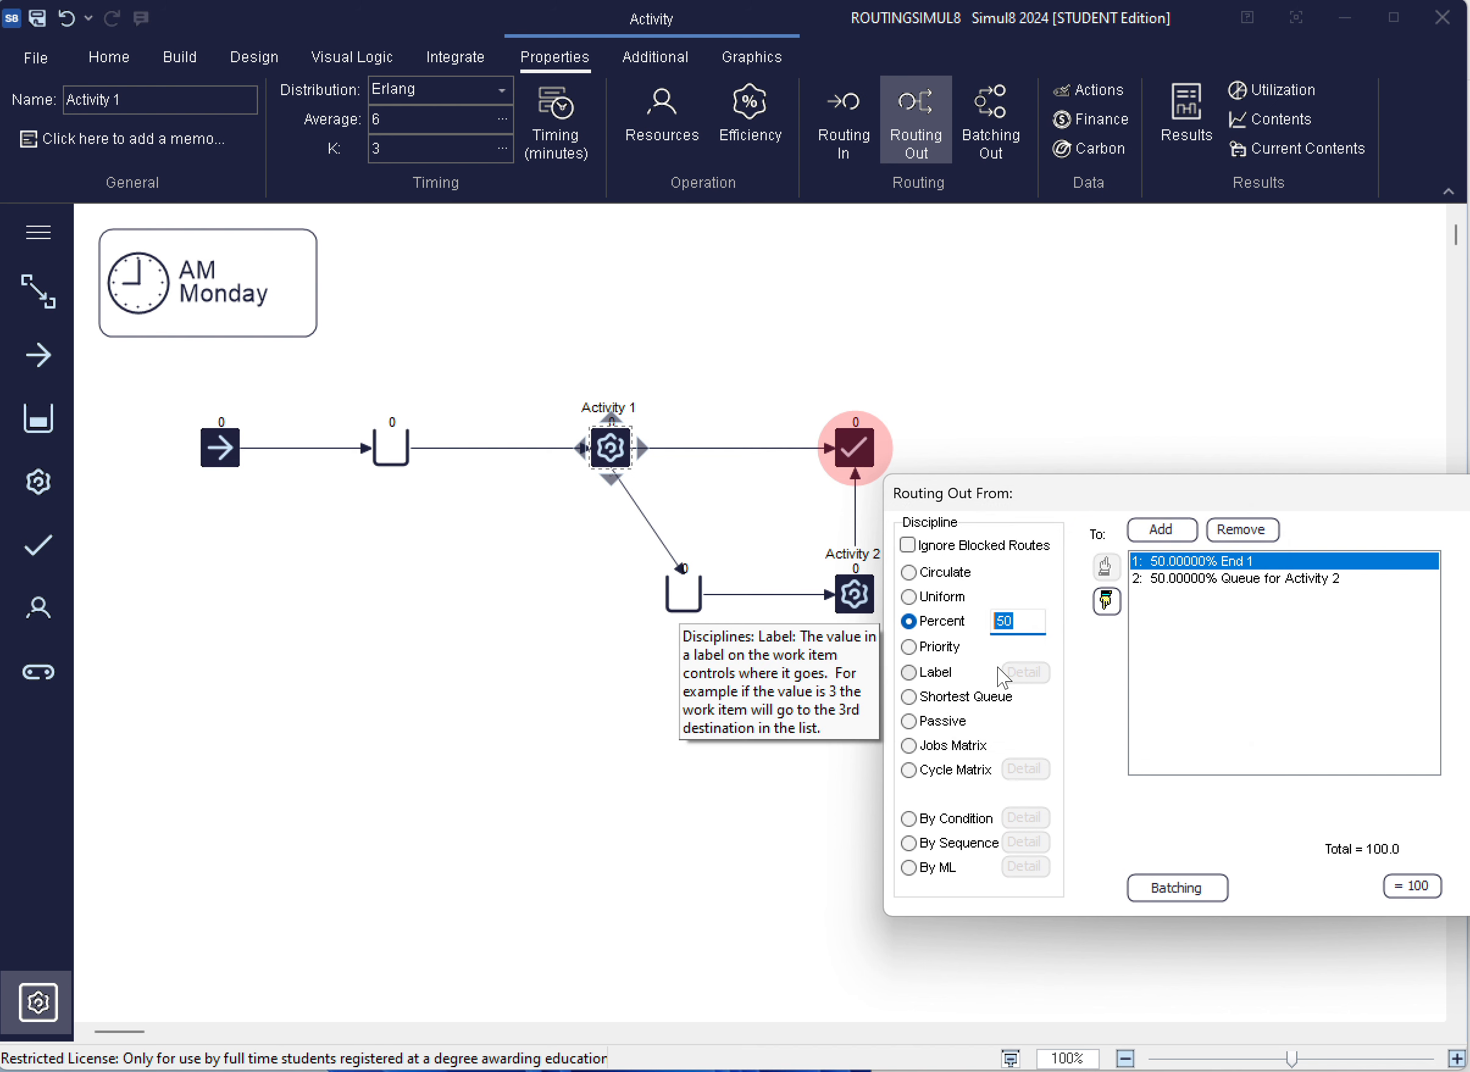
{"action": "type", "text": "8"}
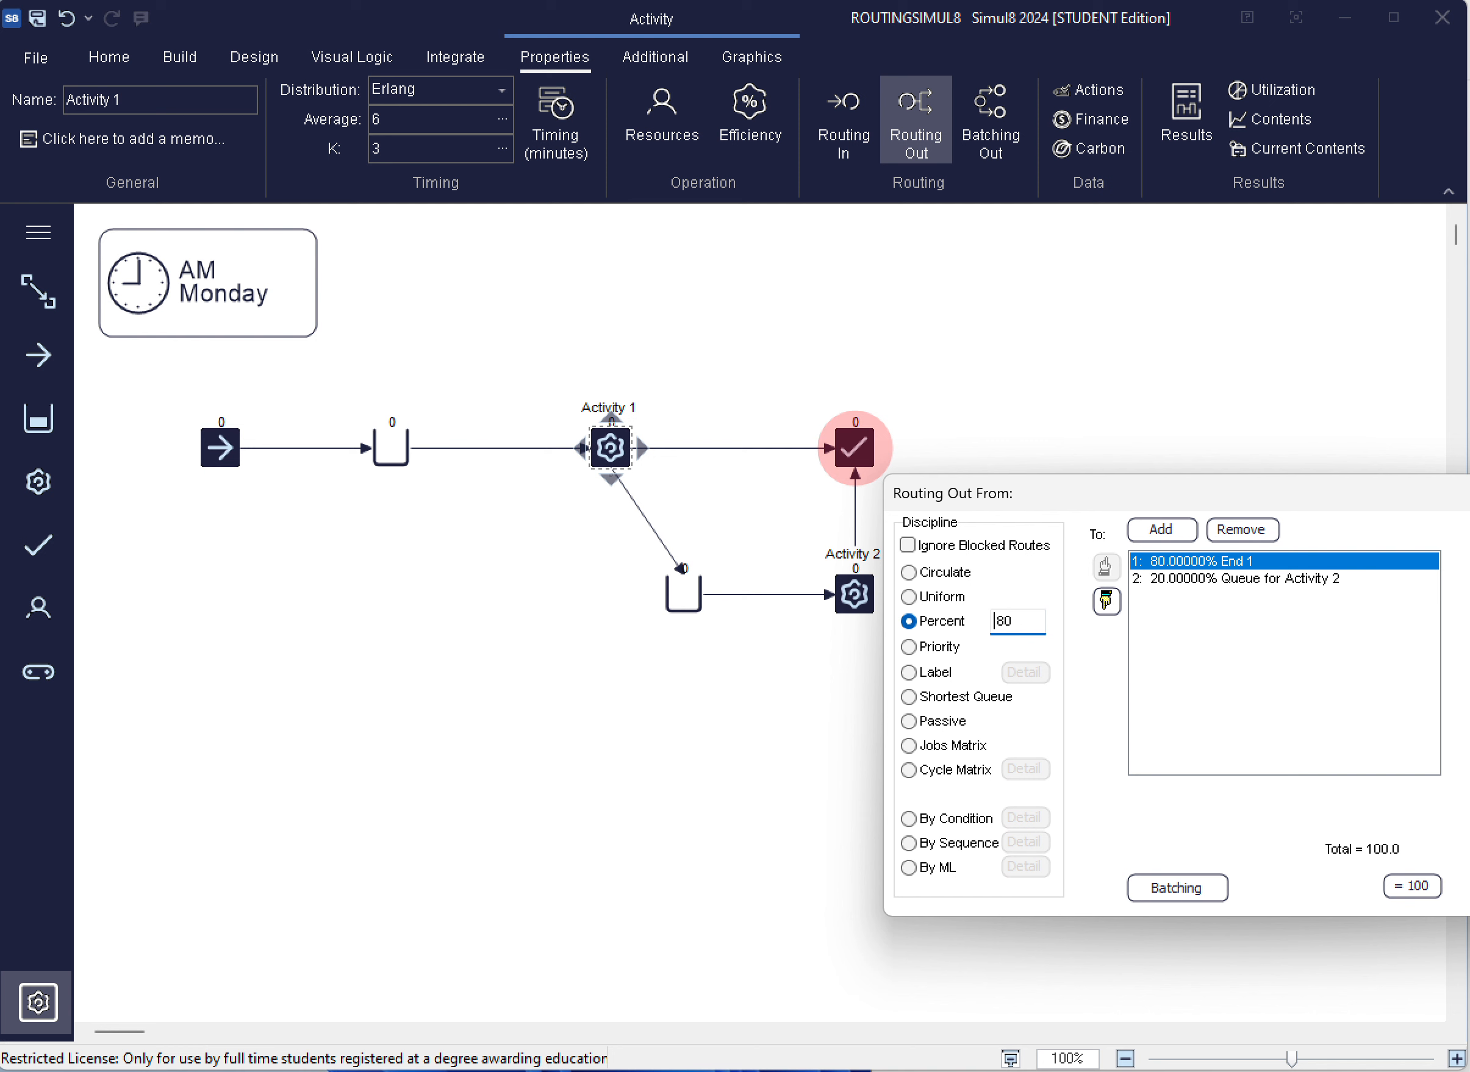
{"action": "left_click", "coordinate": [1469, 536]}
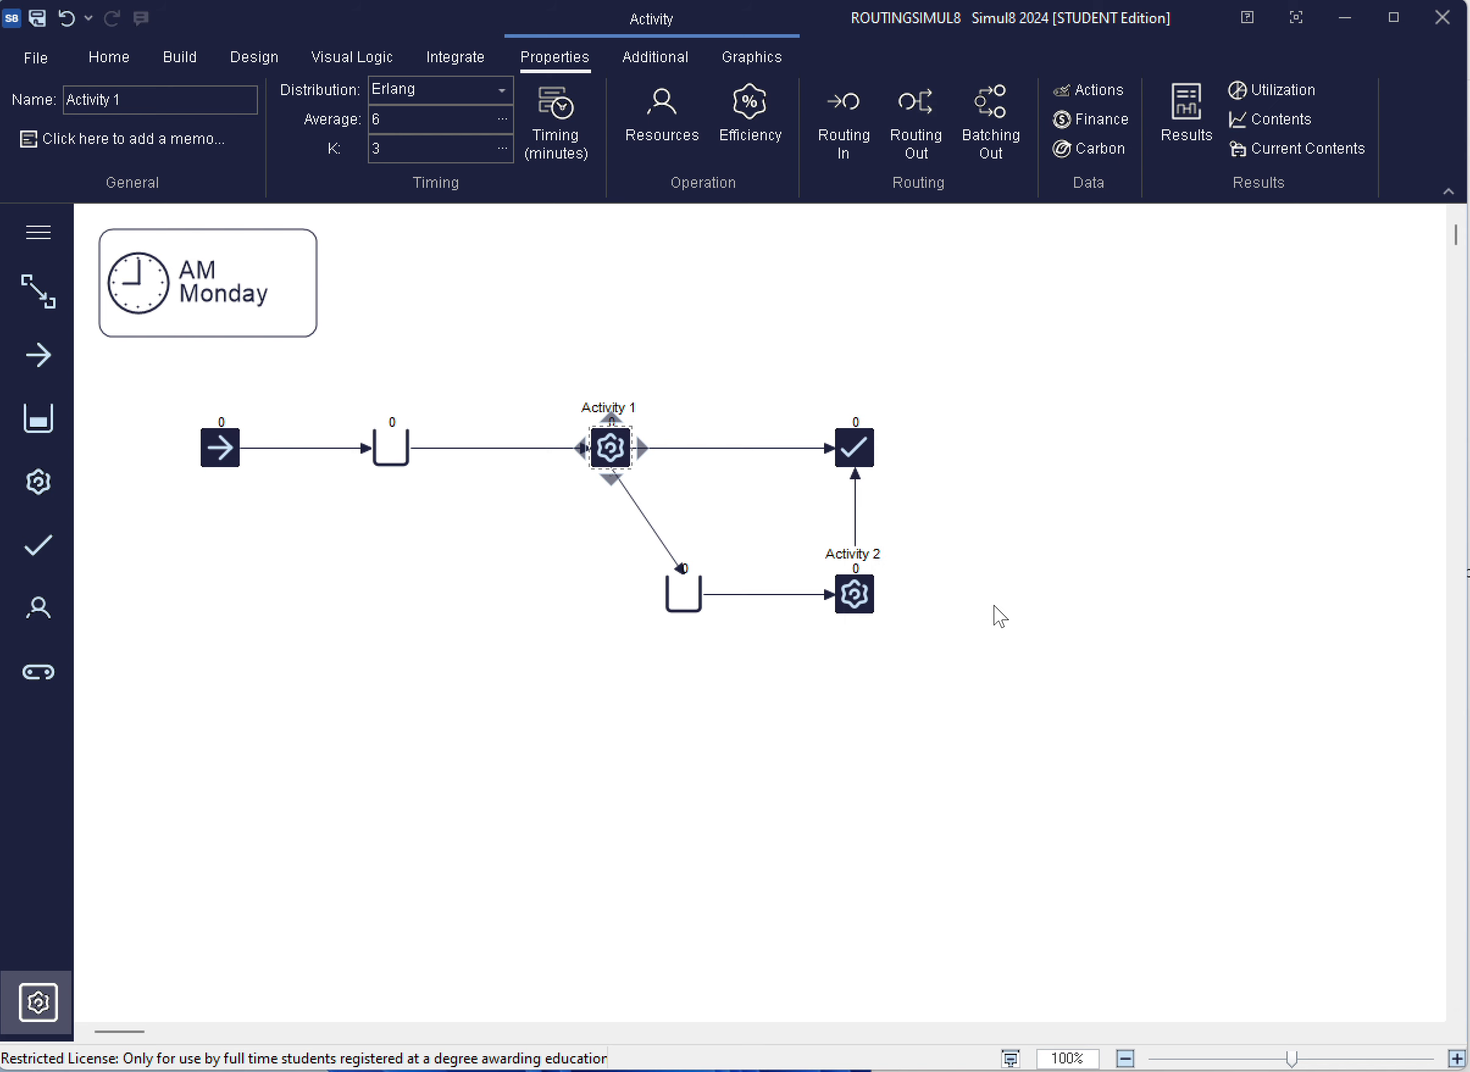
Link Activity 2 back to the first queue in the upper row as a second outgoing route
{"action": "left_click", "coordinate": [865, 609]}
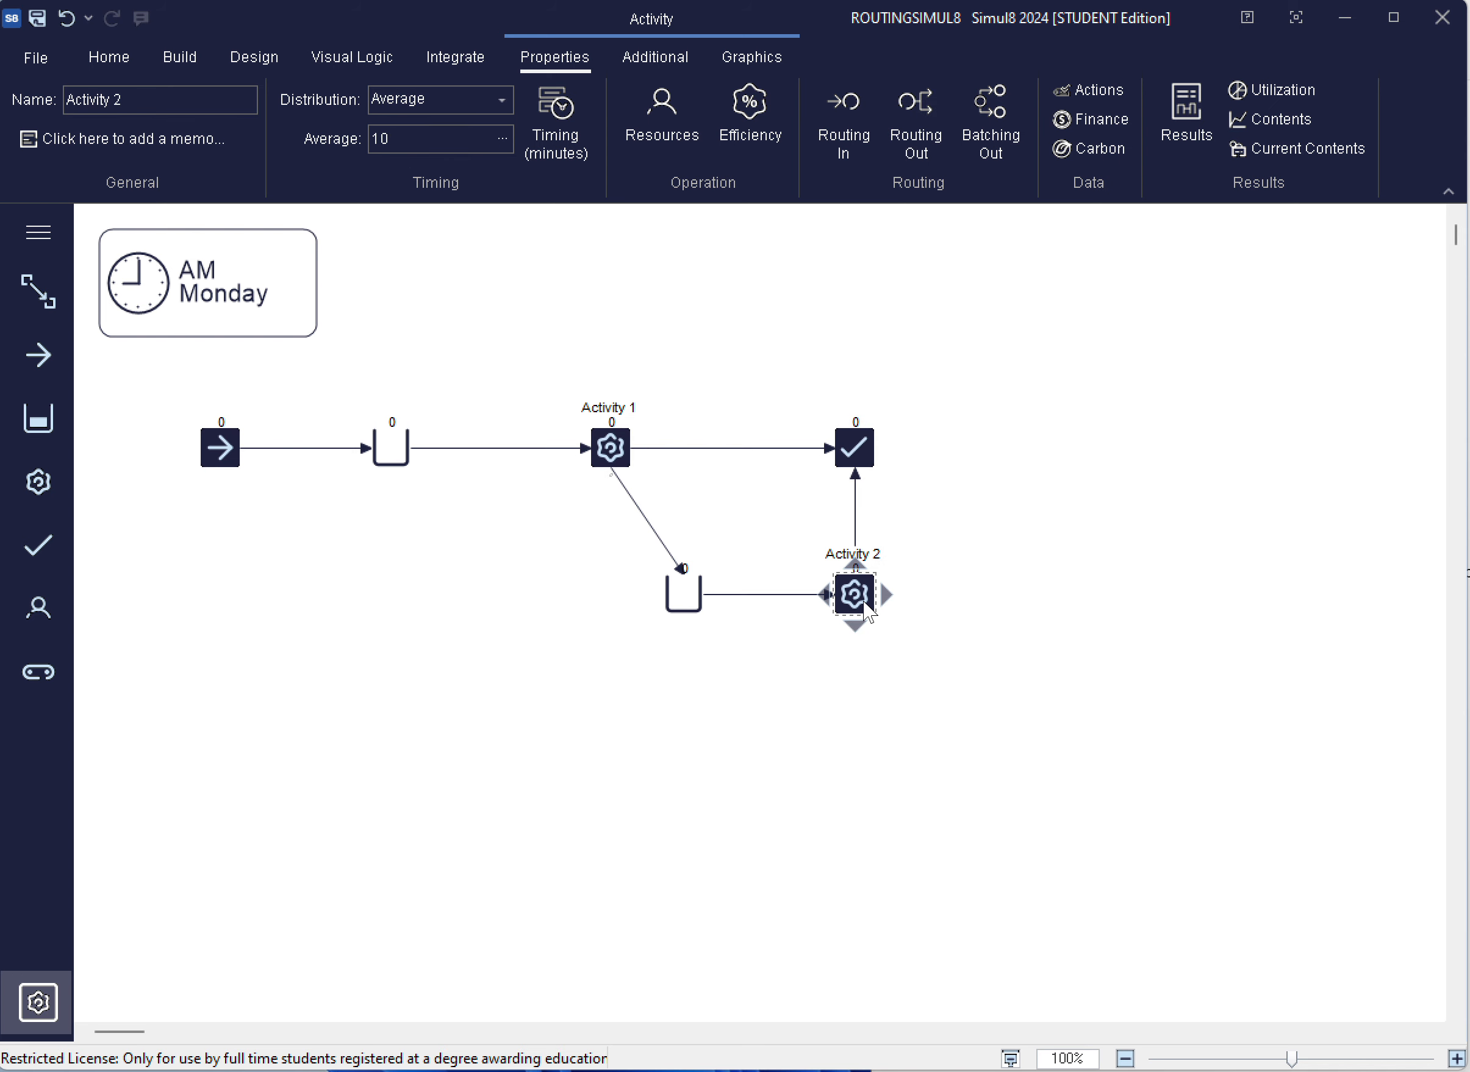
{"action": "mouse_move", "coordinate": [856, 631]}
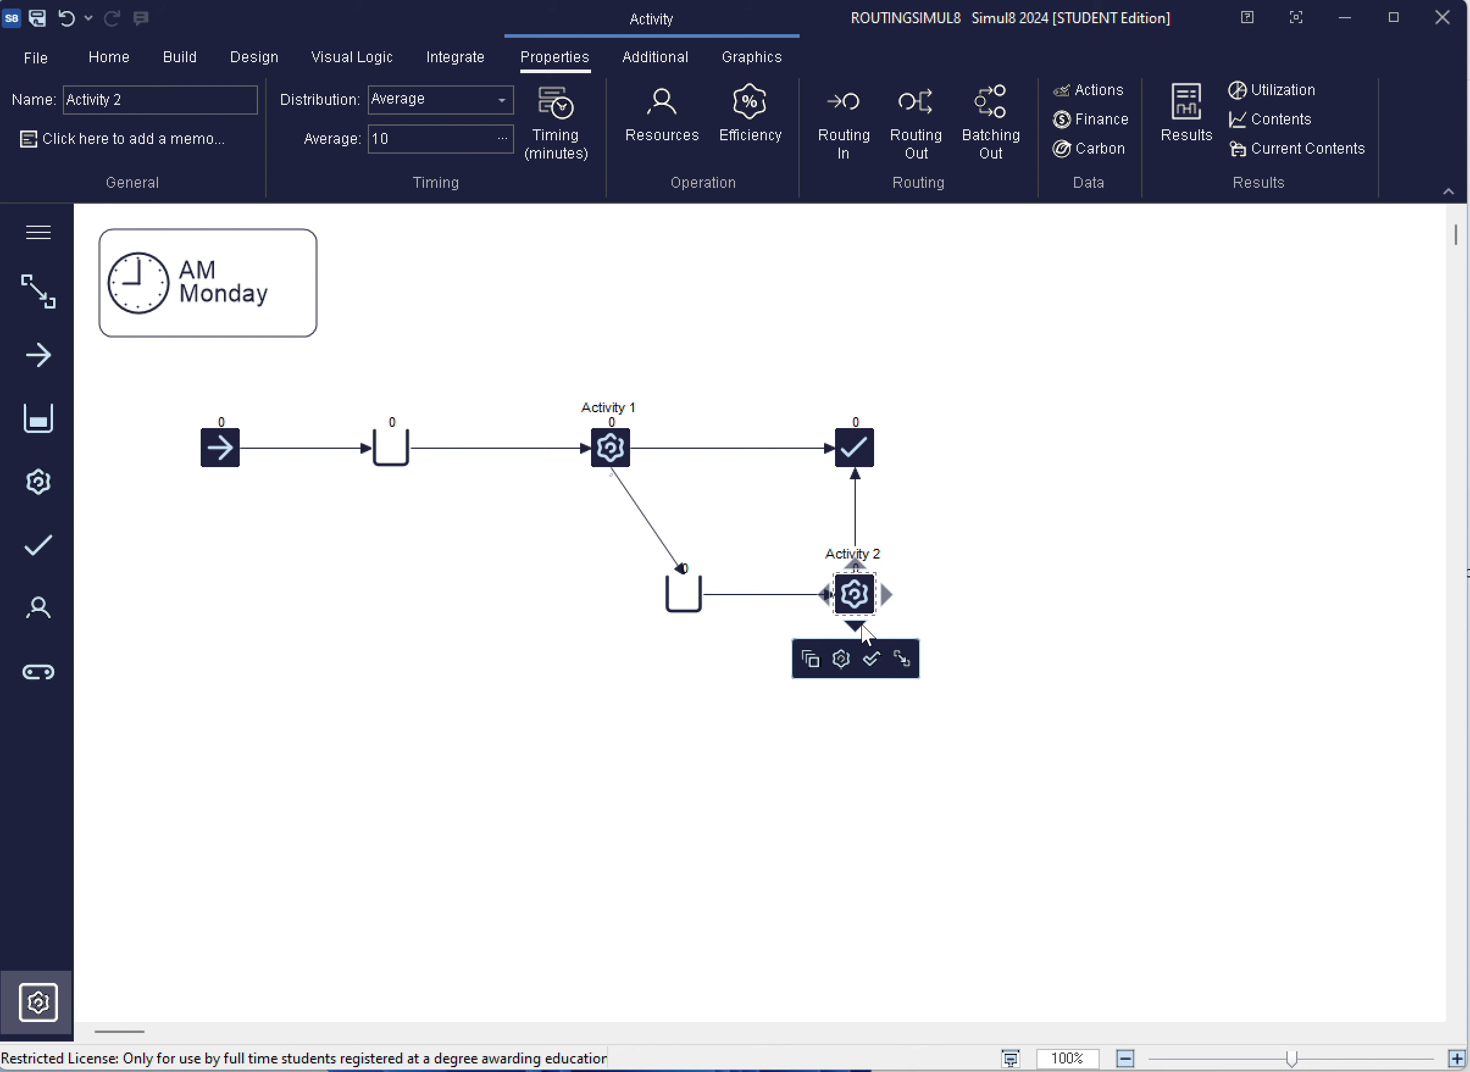
{"action": "left_click_drag", "start_coordinate": [857, 631], "coordinate": [397, 468]}
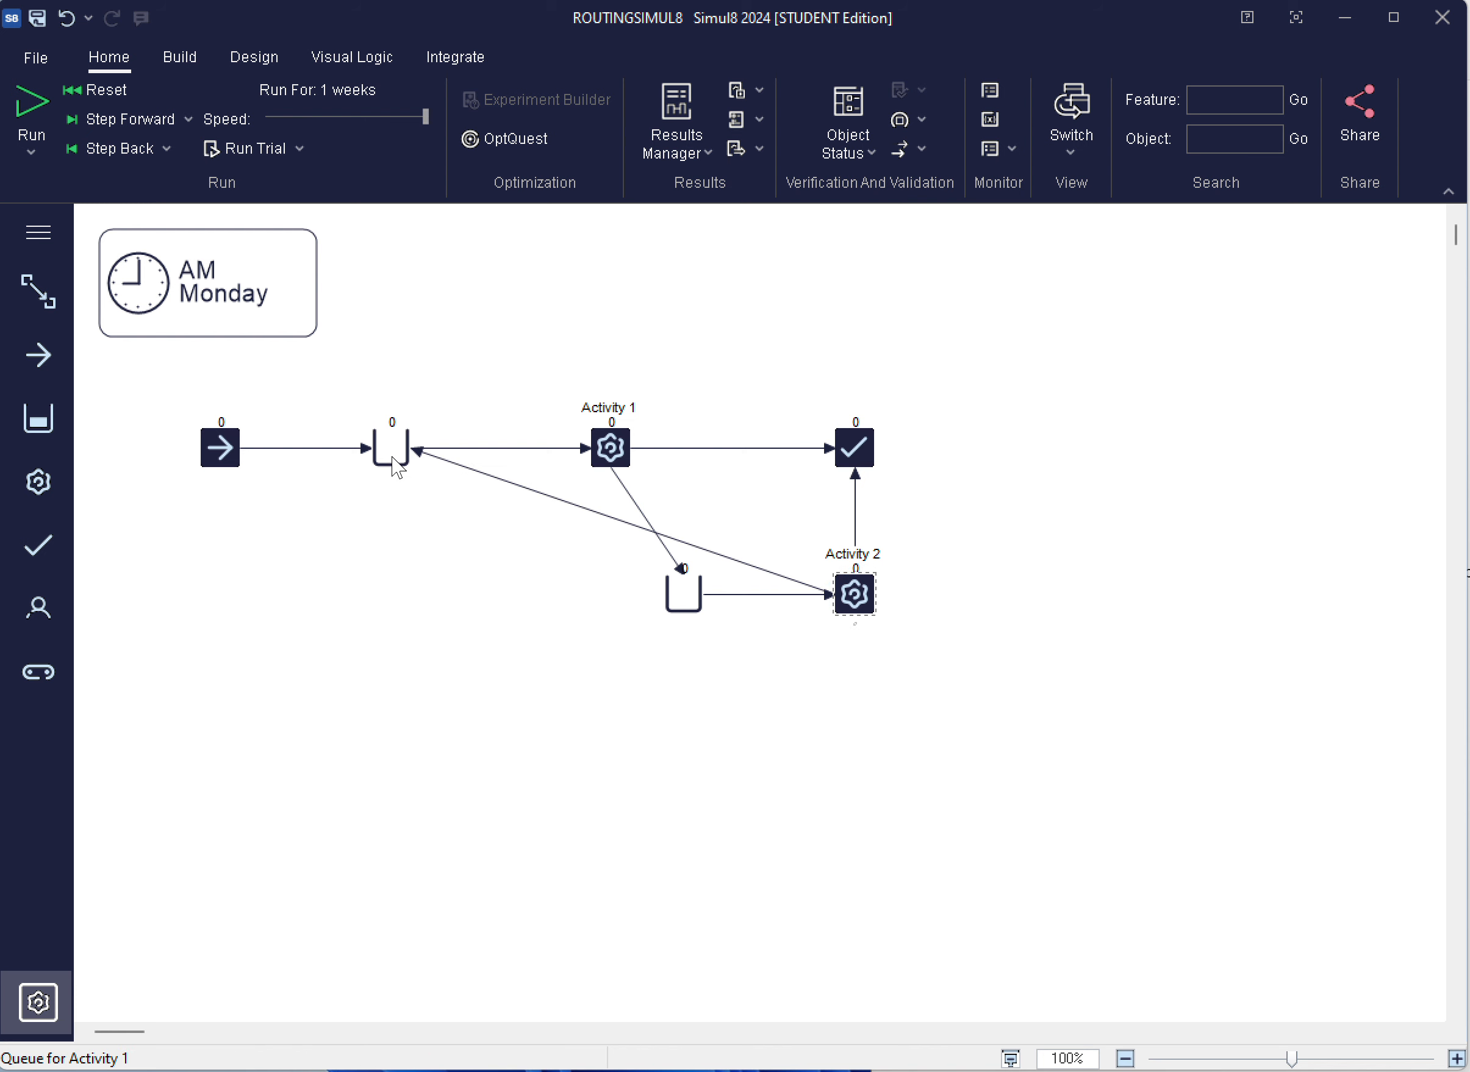
Set Activity 2's routing out to the Percent discipline, with 90% going to End 1 and 10% to Queue for Activity 1
{"action": "left_click", "coordinate": [862, 593]}
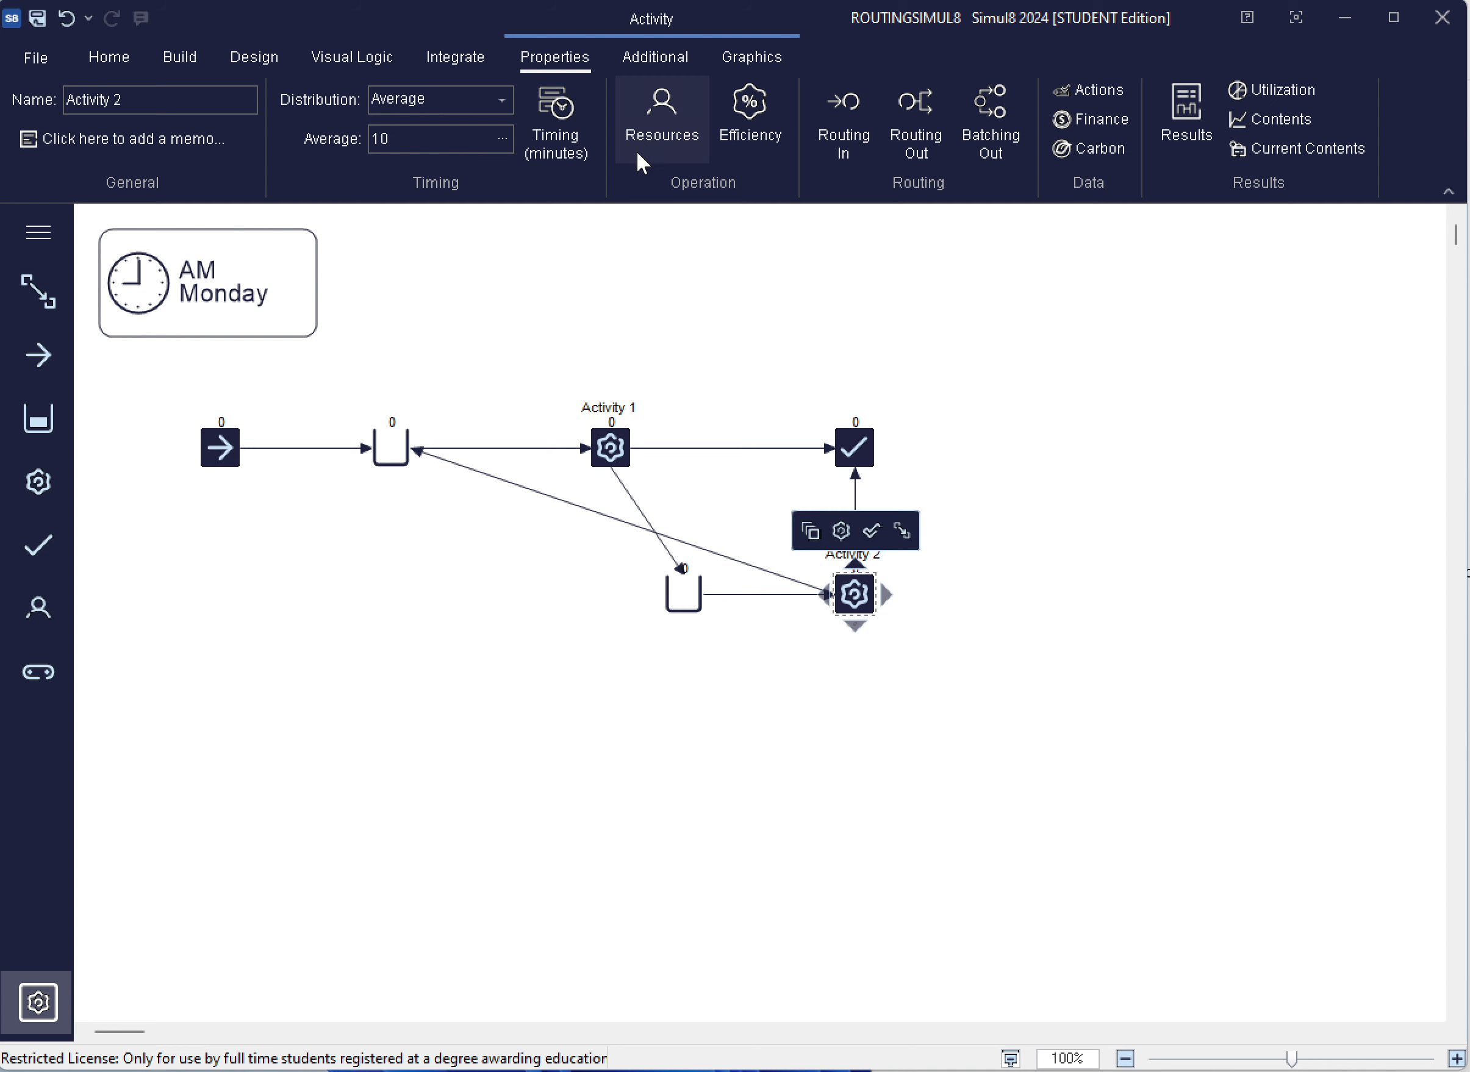
{"action": "left_click", "coordinate": [919, 120]}
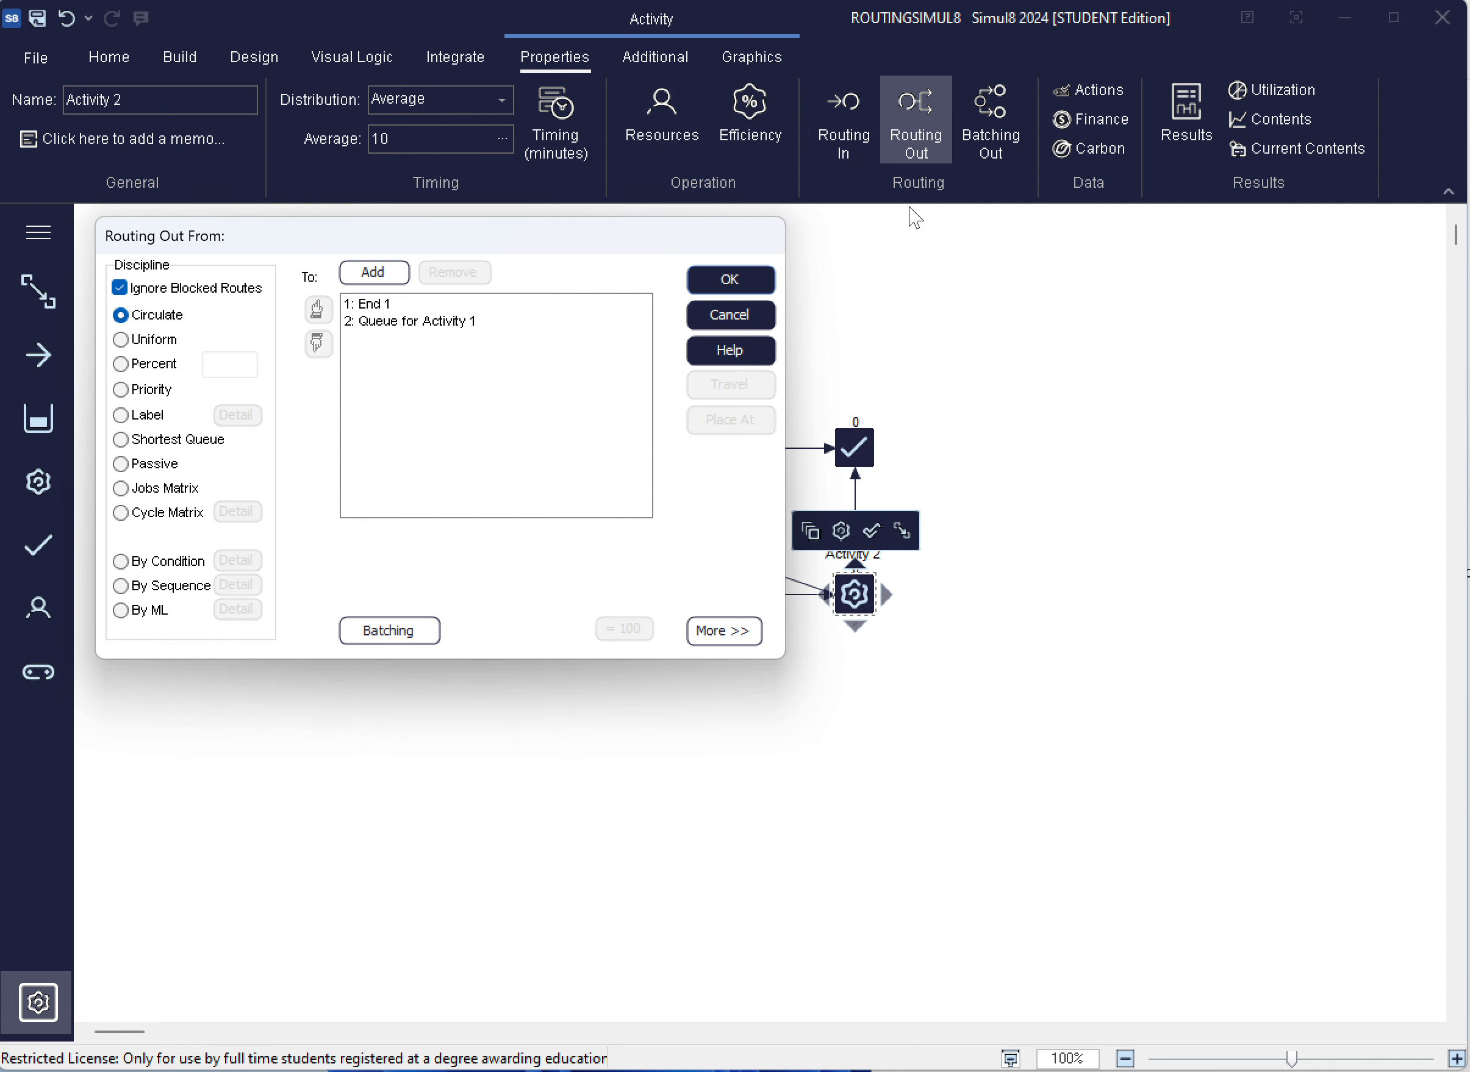
{"action": "left_click", "coordinate": [121, 363]}
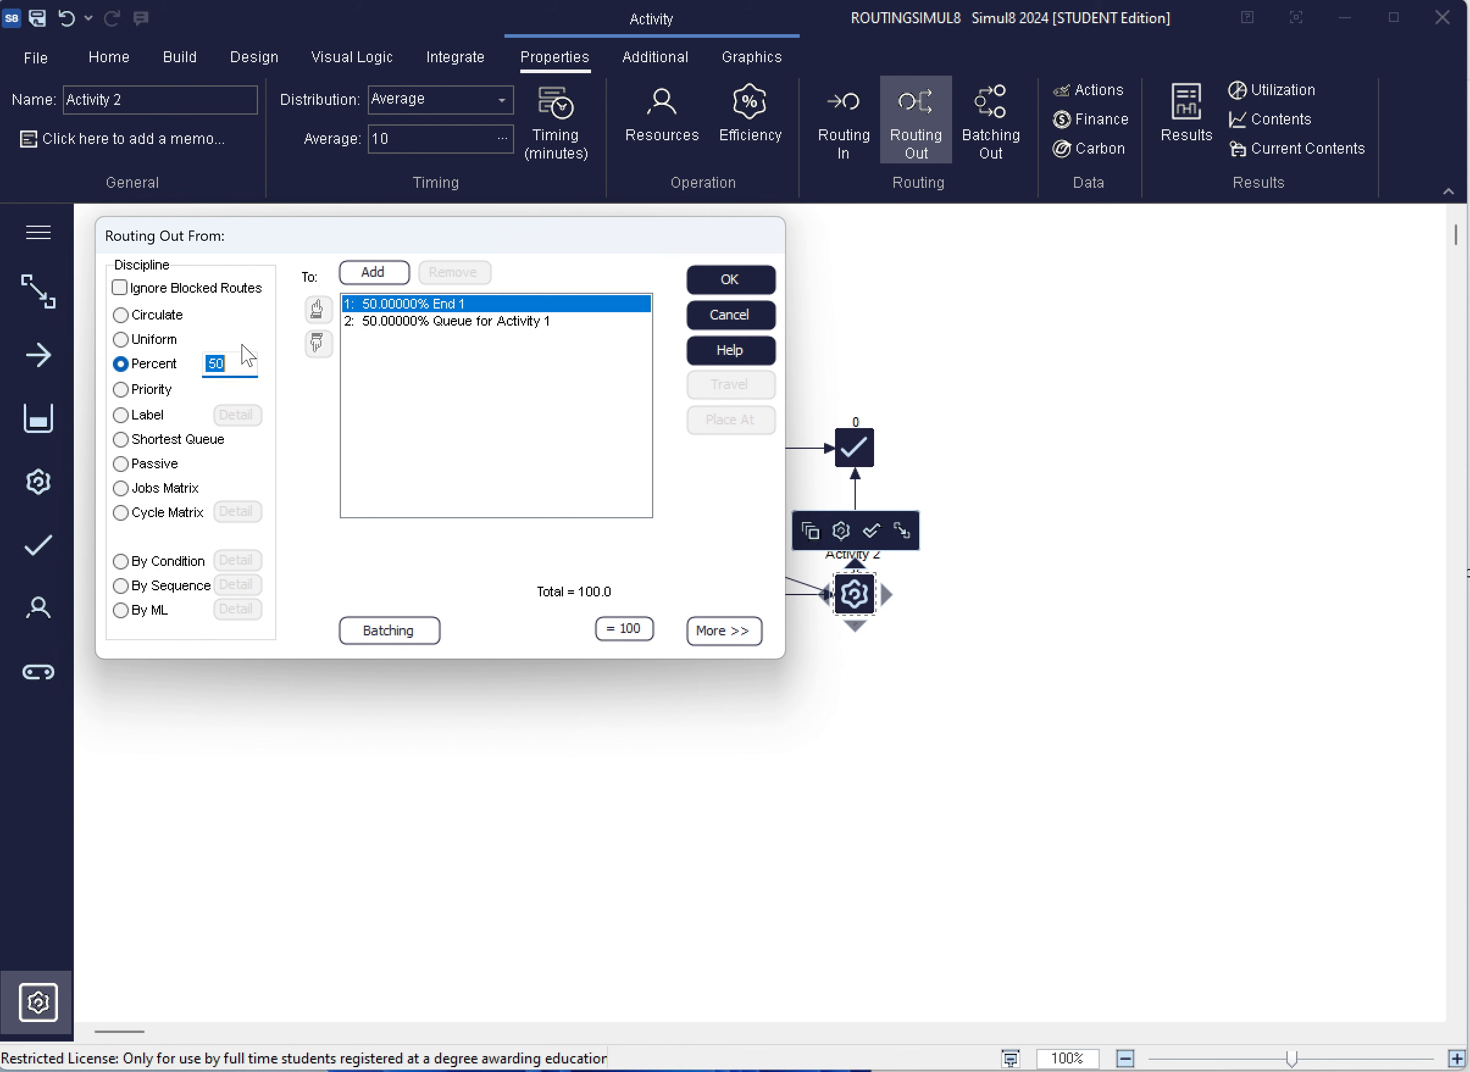
{"action": "left_click", "coordinate": [235, 363]}
{"action": "mouse_move", "coordinate": [234, 363]}
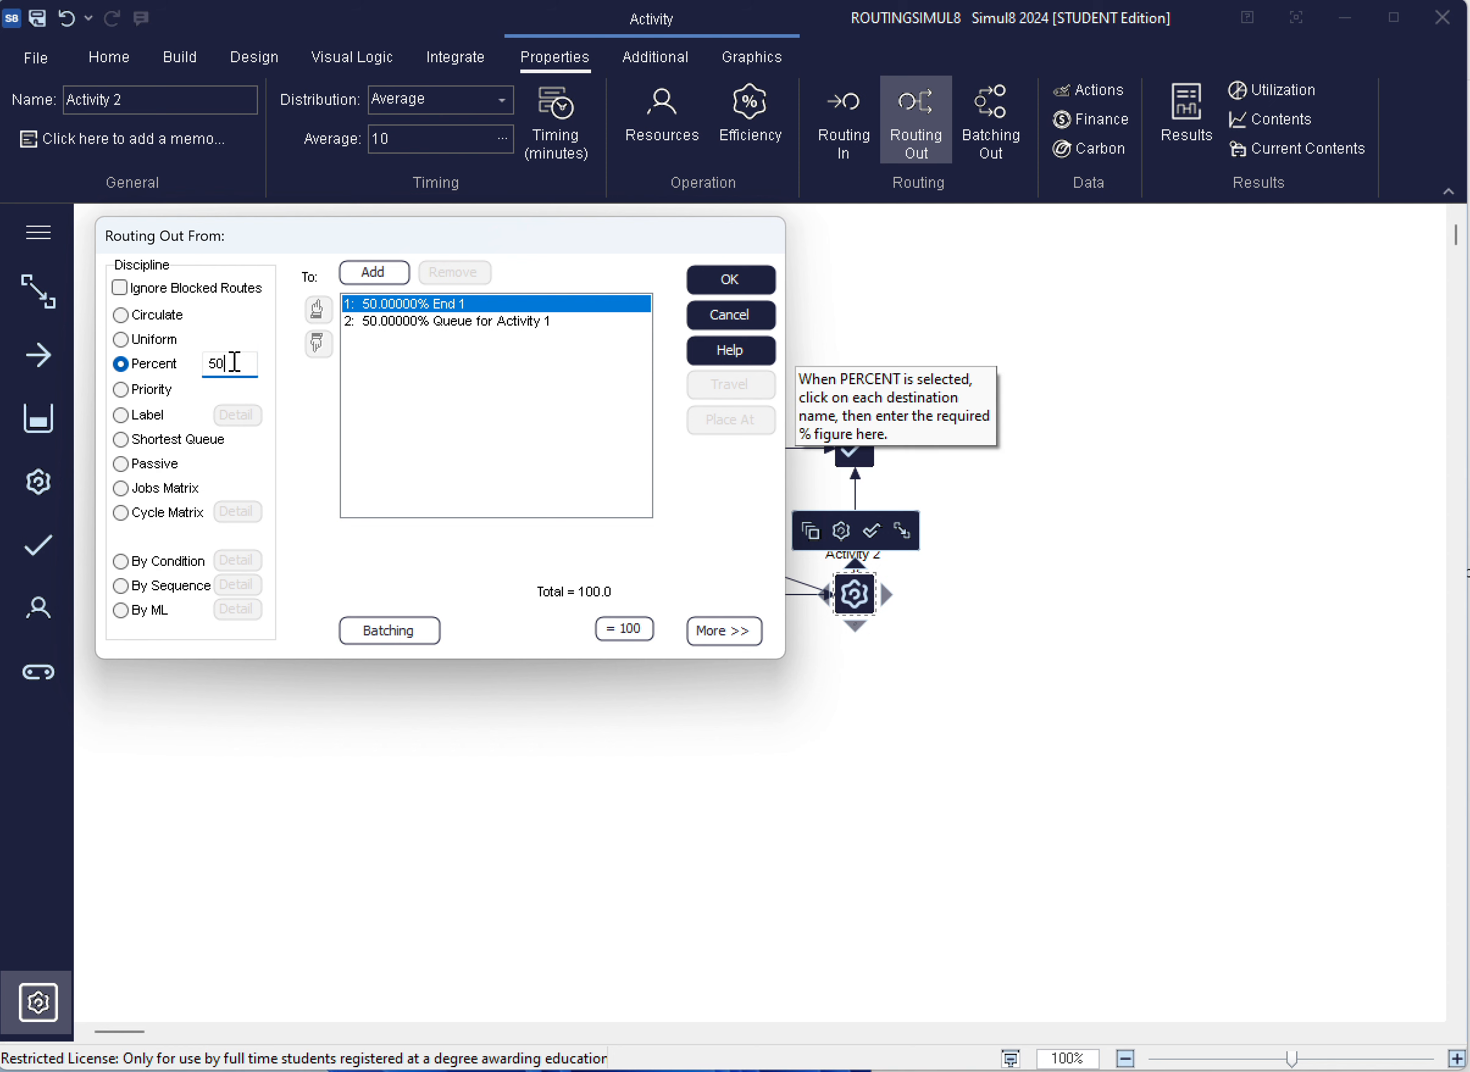
{"action": "type", "text": "9"}
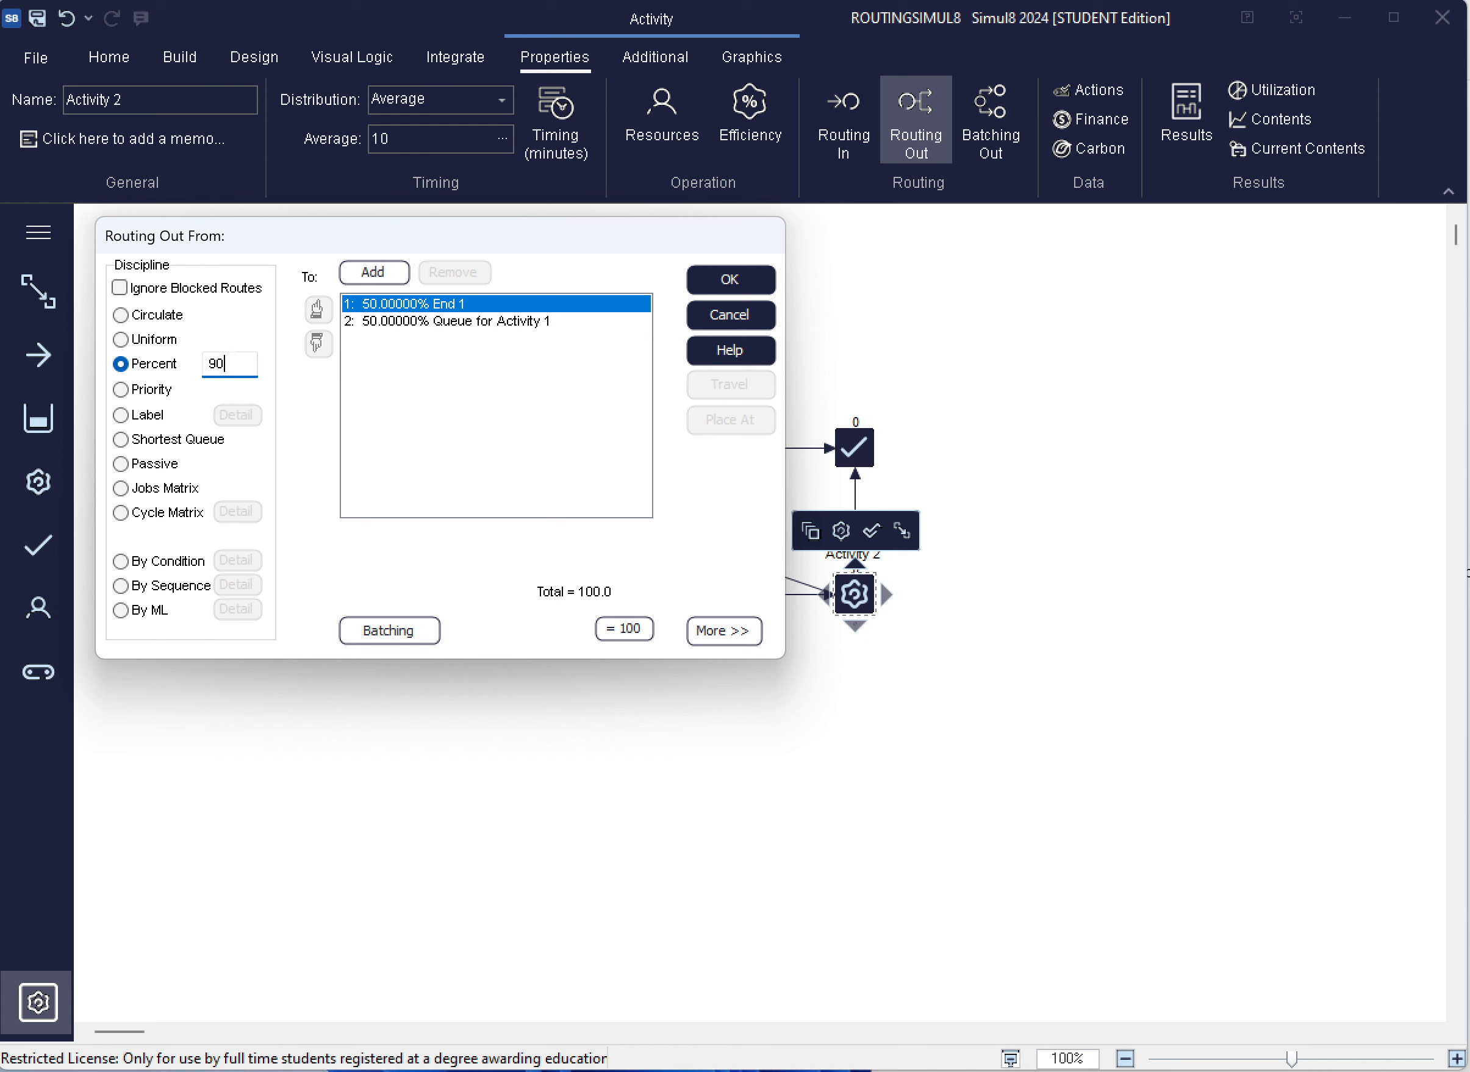
{"action": "left_click", "coordinate": [382, 323]}
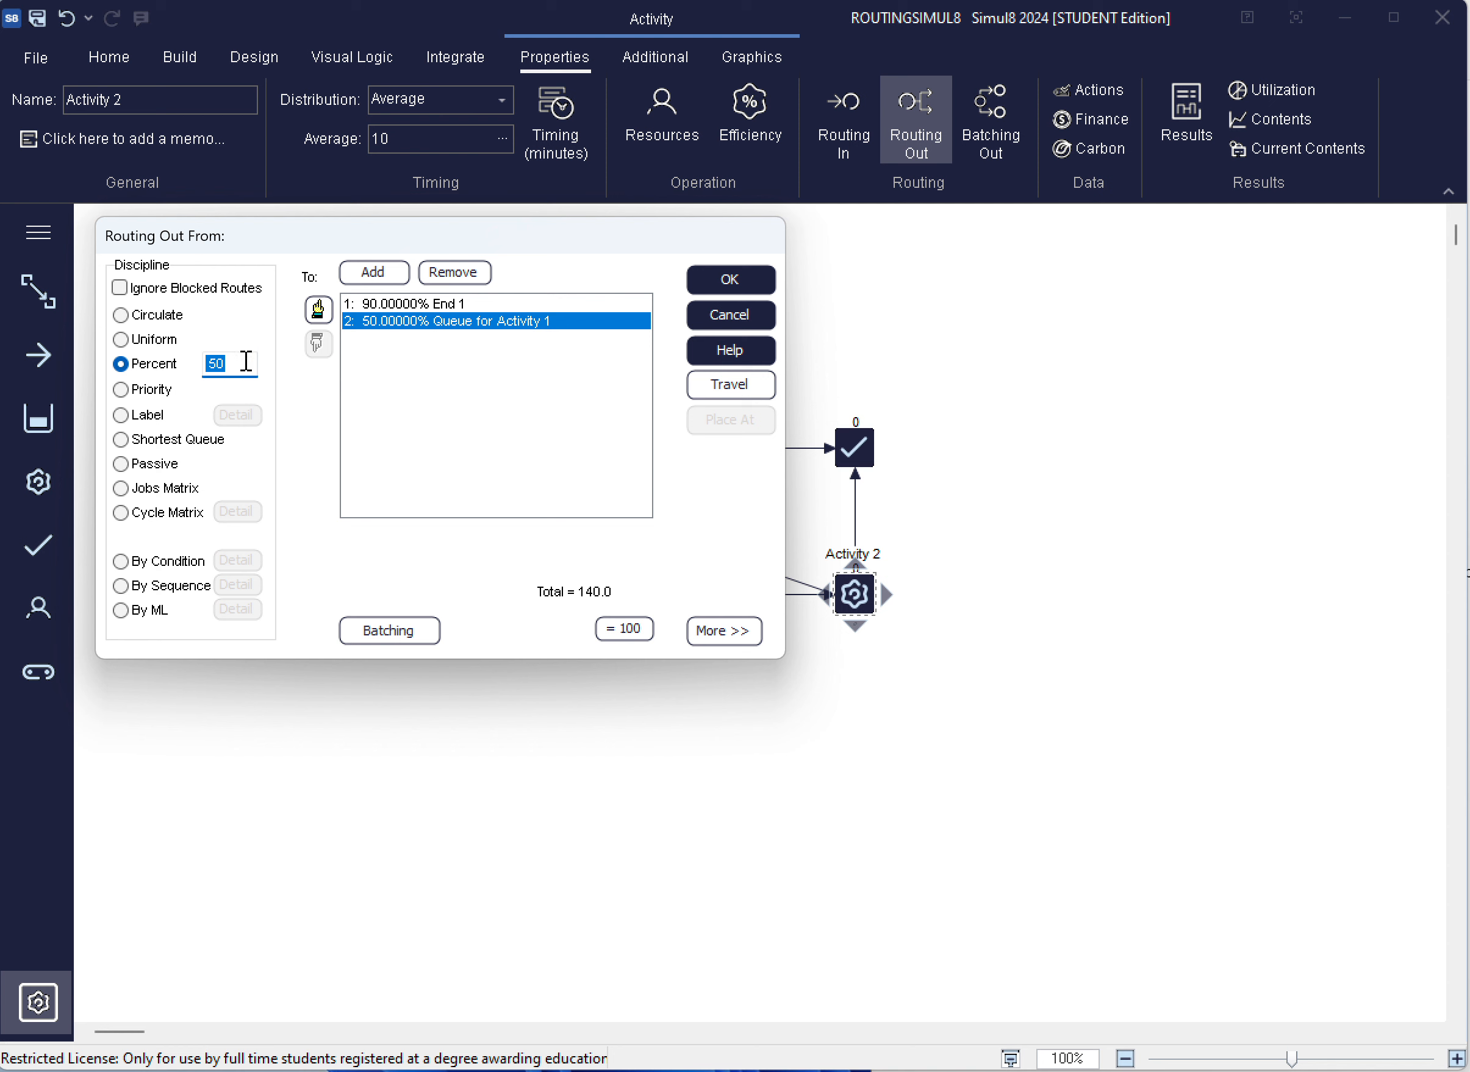
{"action": "type", "text": "10"}
{"action": "key", "text": "Return"}
{"action": "left_click", "coordinate": [714, 279]}
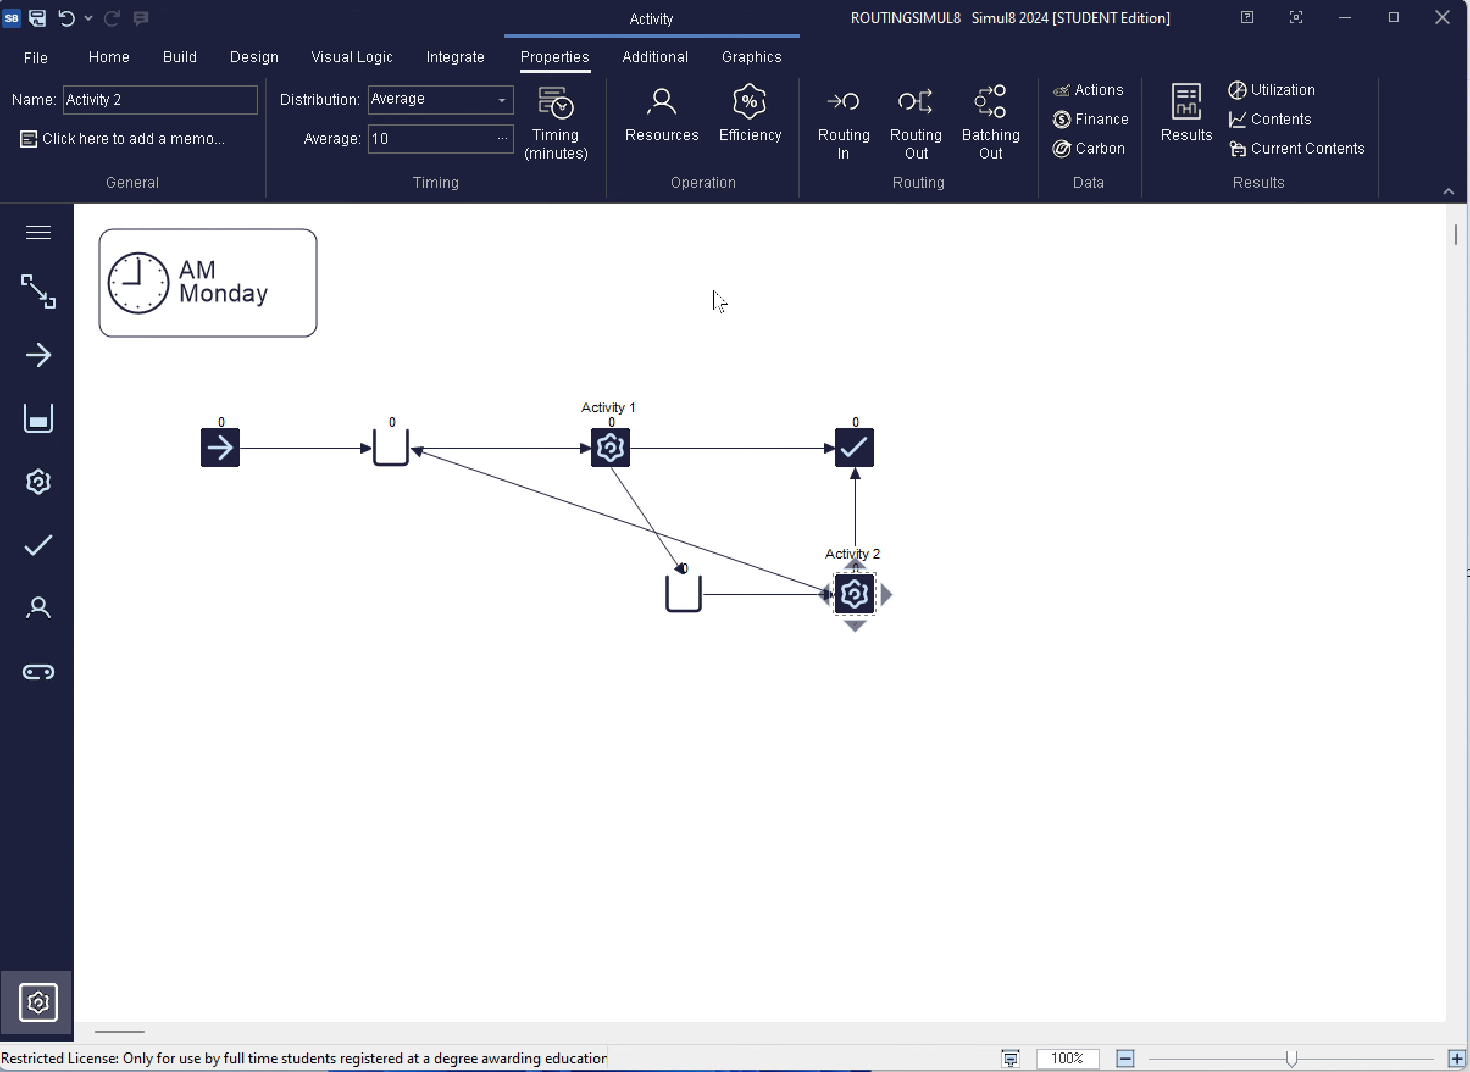
Review the routing out percentages of Activity 1 and Activity 2
{"action": "left_click", "coordinate": [610, 448]}
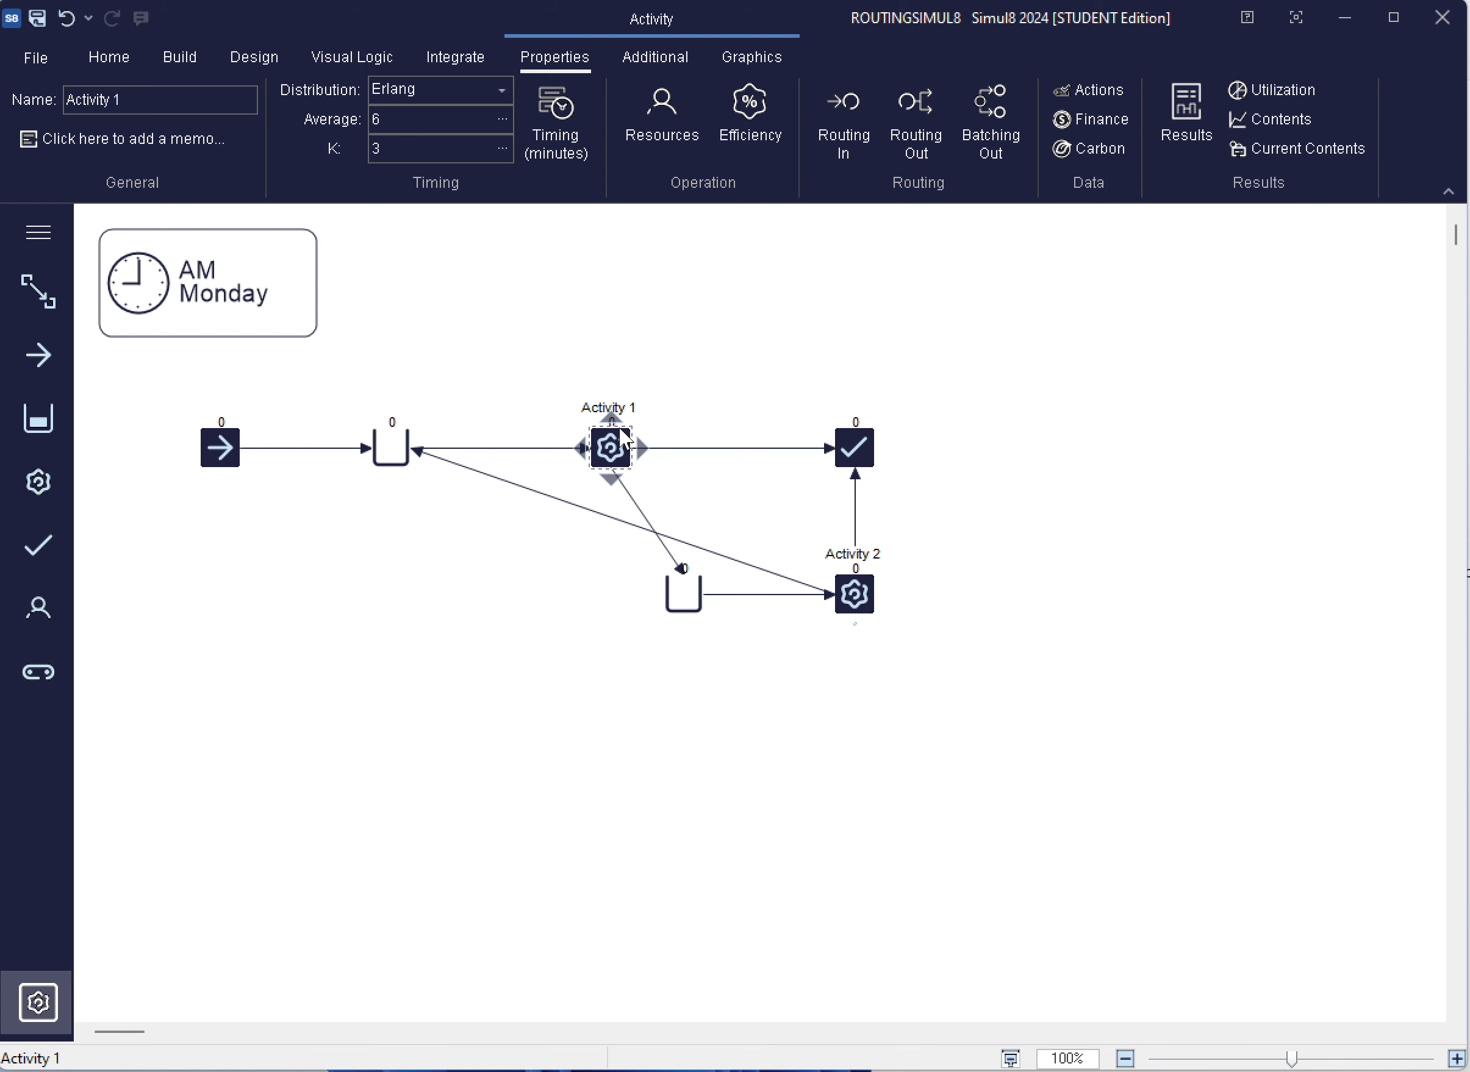
{"action": "left_click", "coordinate": [898, 120]}
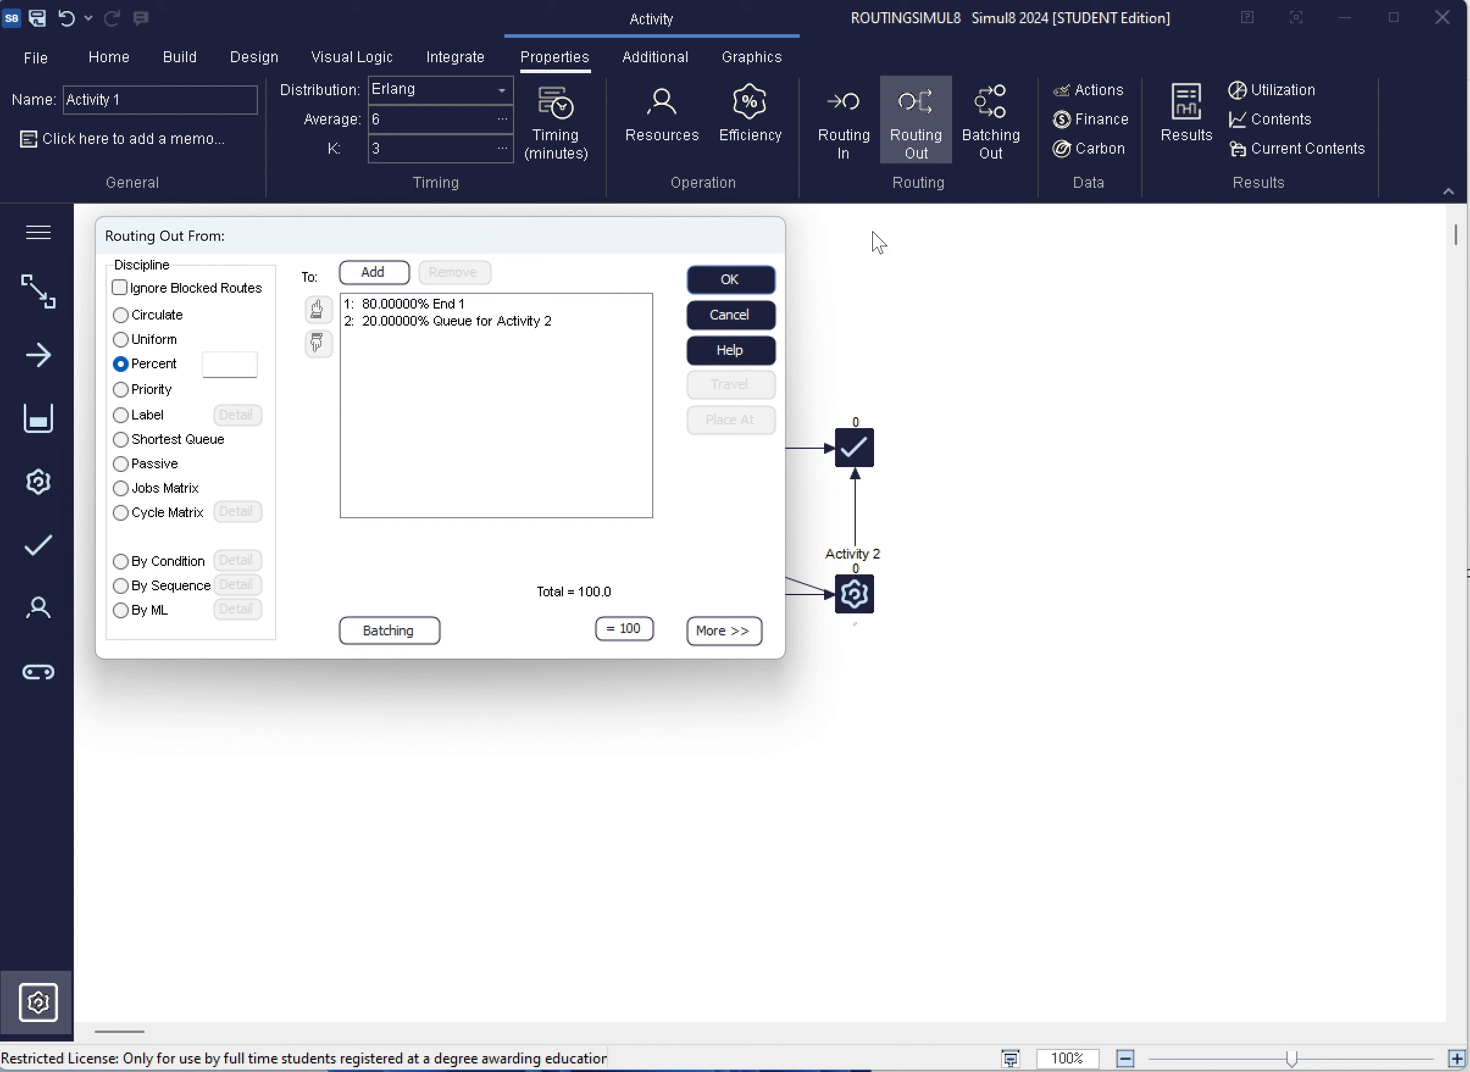
{"action": "left_click", "coordinate": [733, 279]}
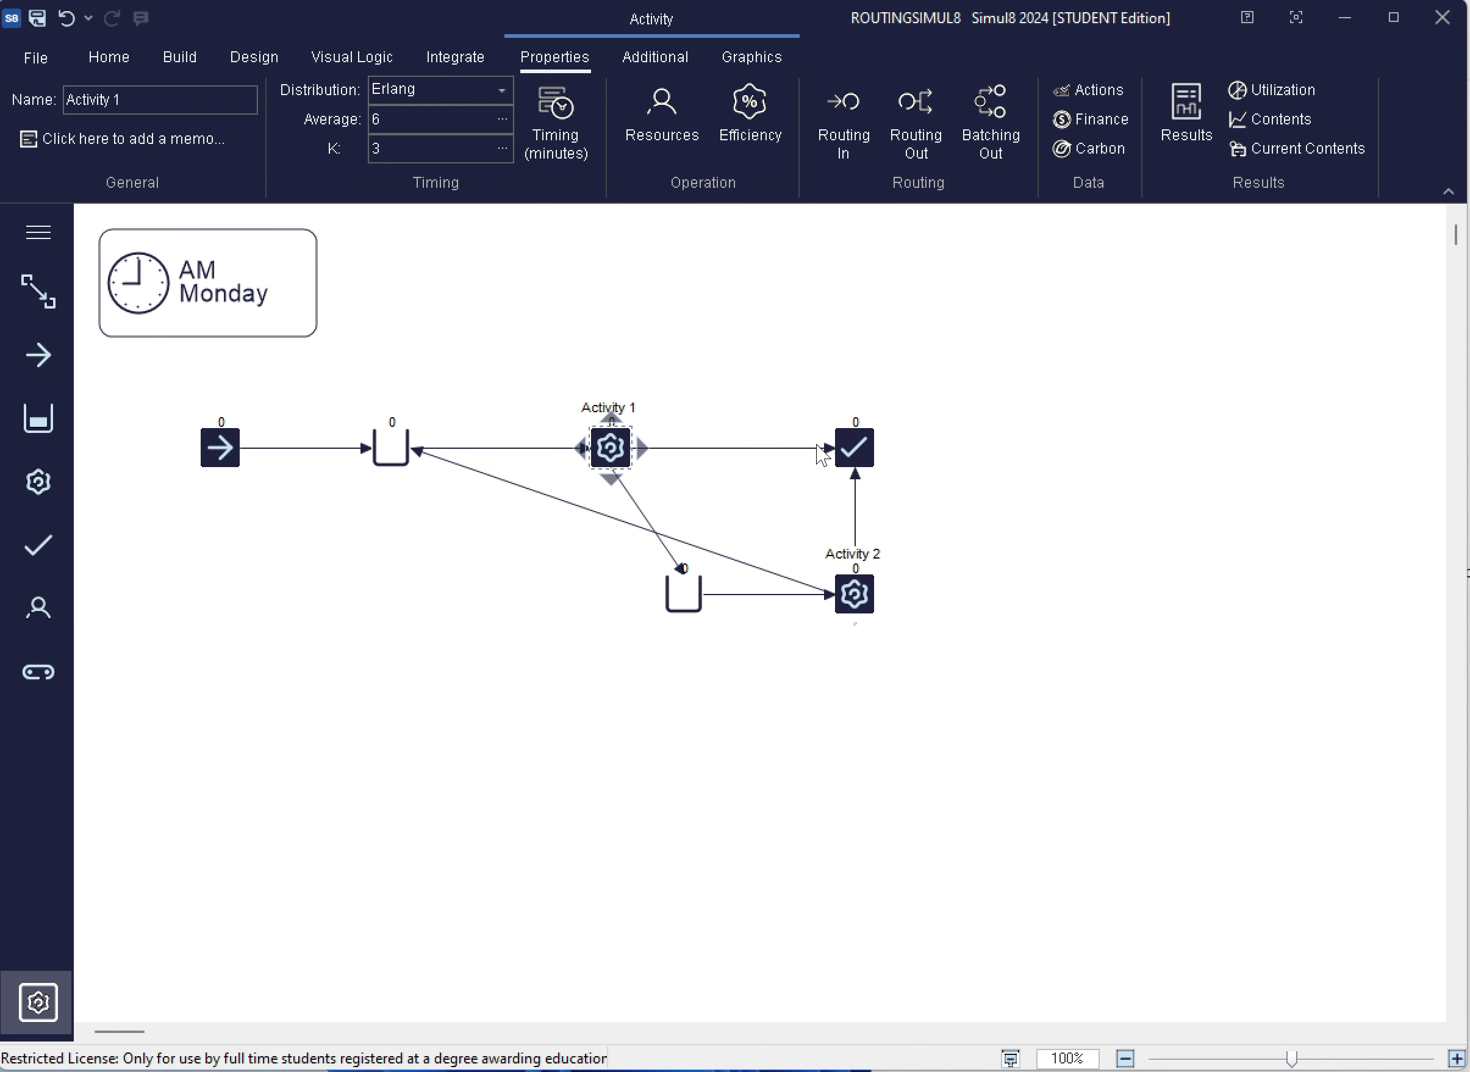
{"action": "left_click", "coordinate": [858, 602]}
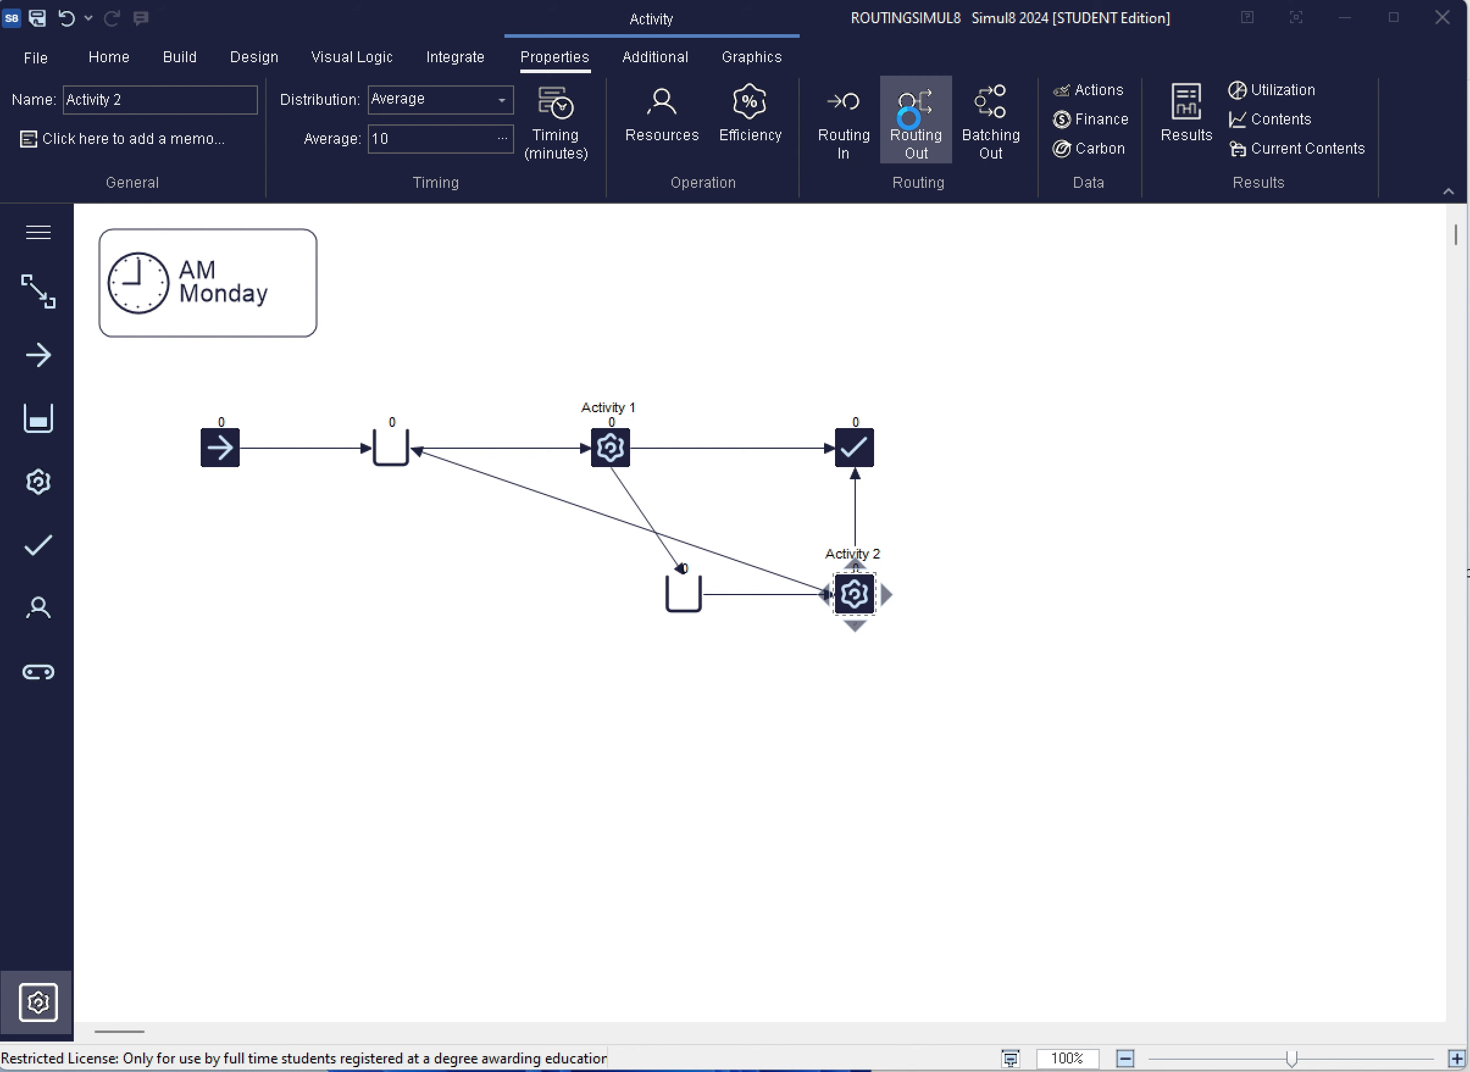
{"action": "left_click", "coordinate": [884, 137]}
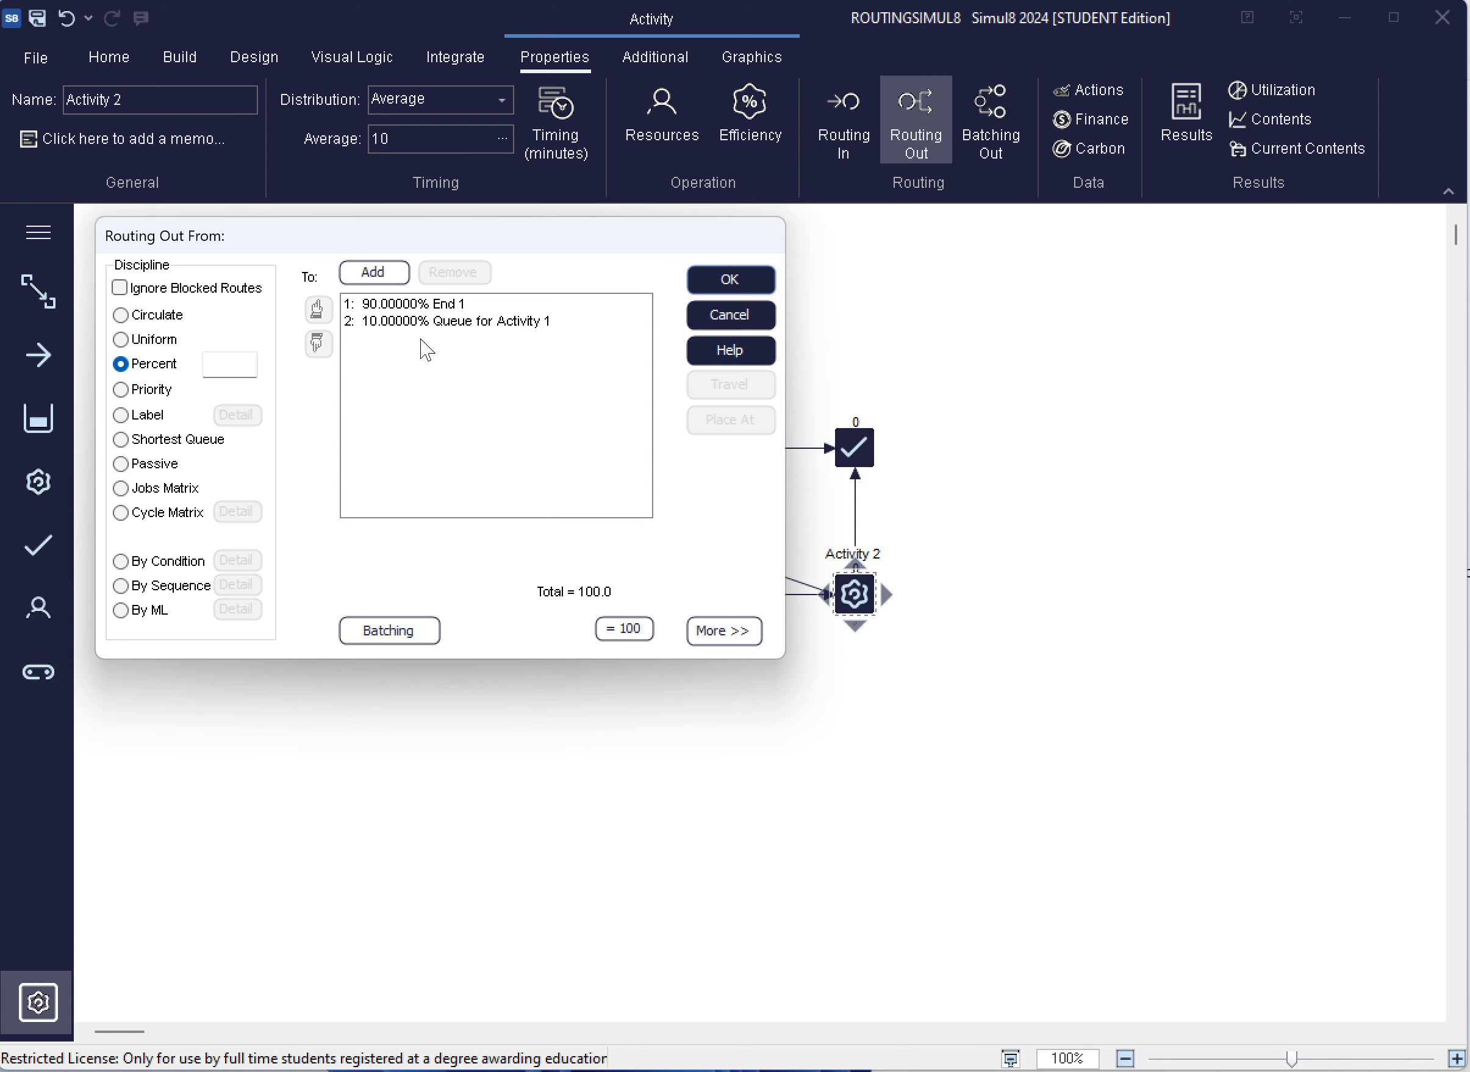
{"action": "left_click", "coordinate": [734, 278]}
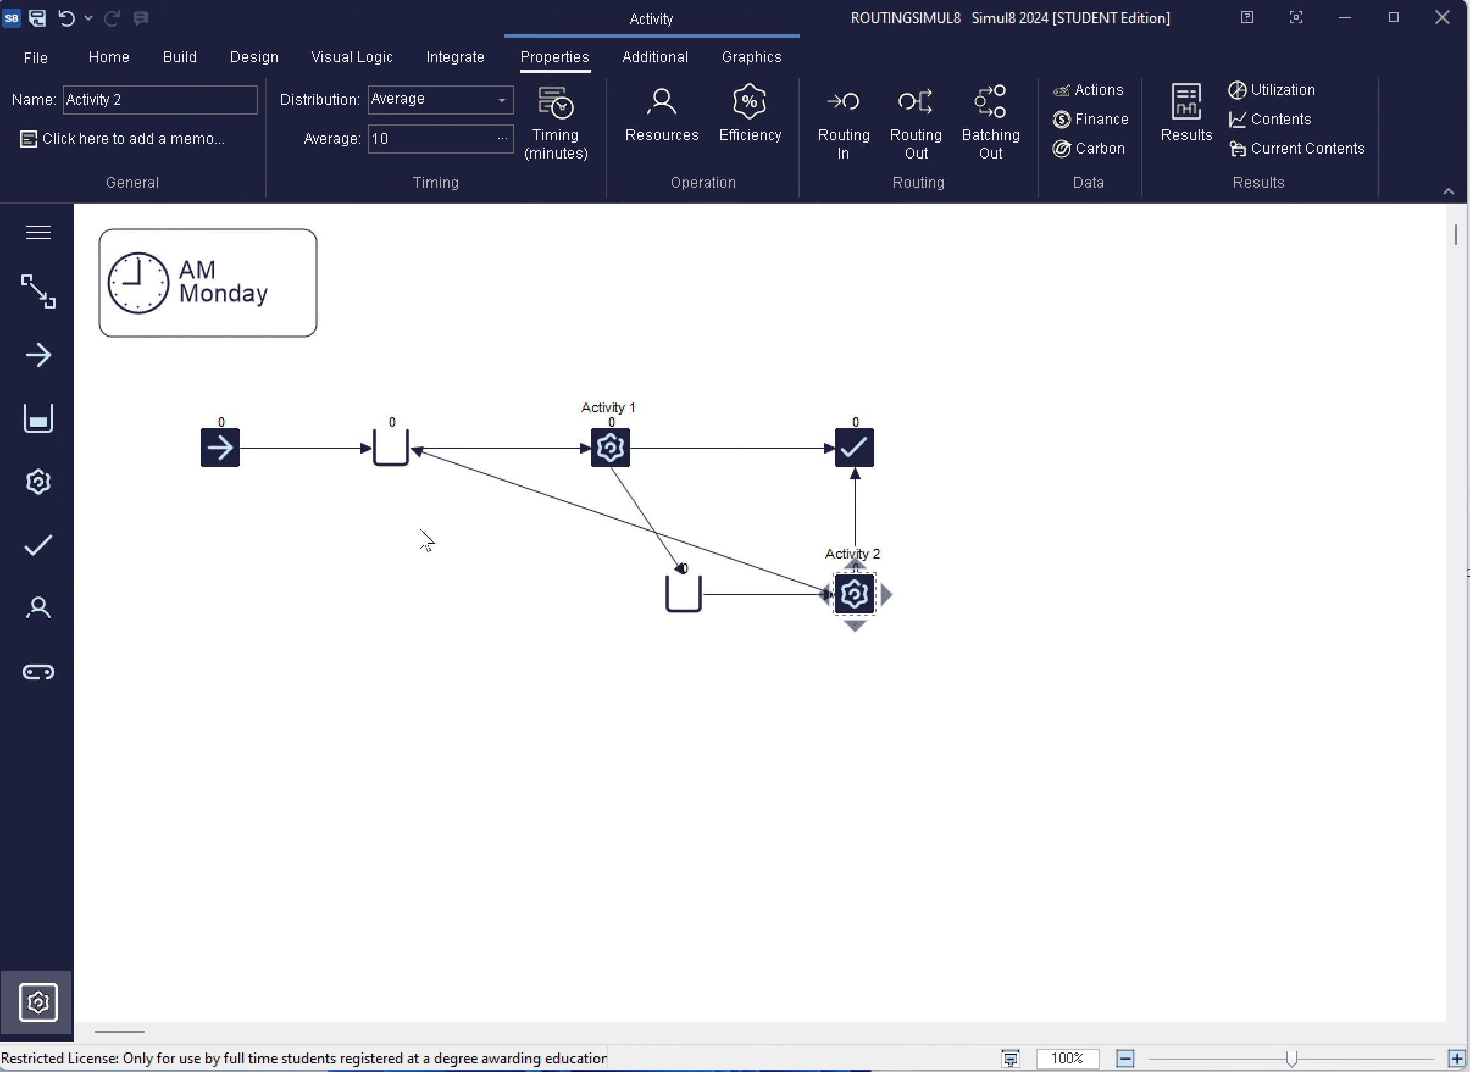
Run the simulation at a slow speed, raise the speed in stages, and pause the run
{"action": "left_click", "coordinate": [392, 350]}
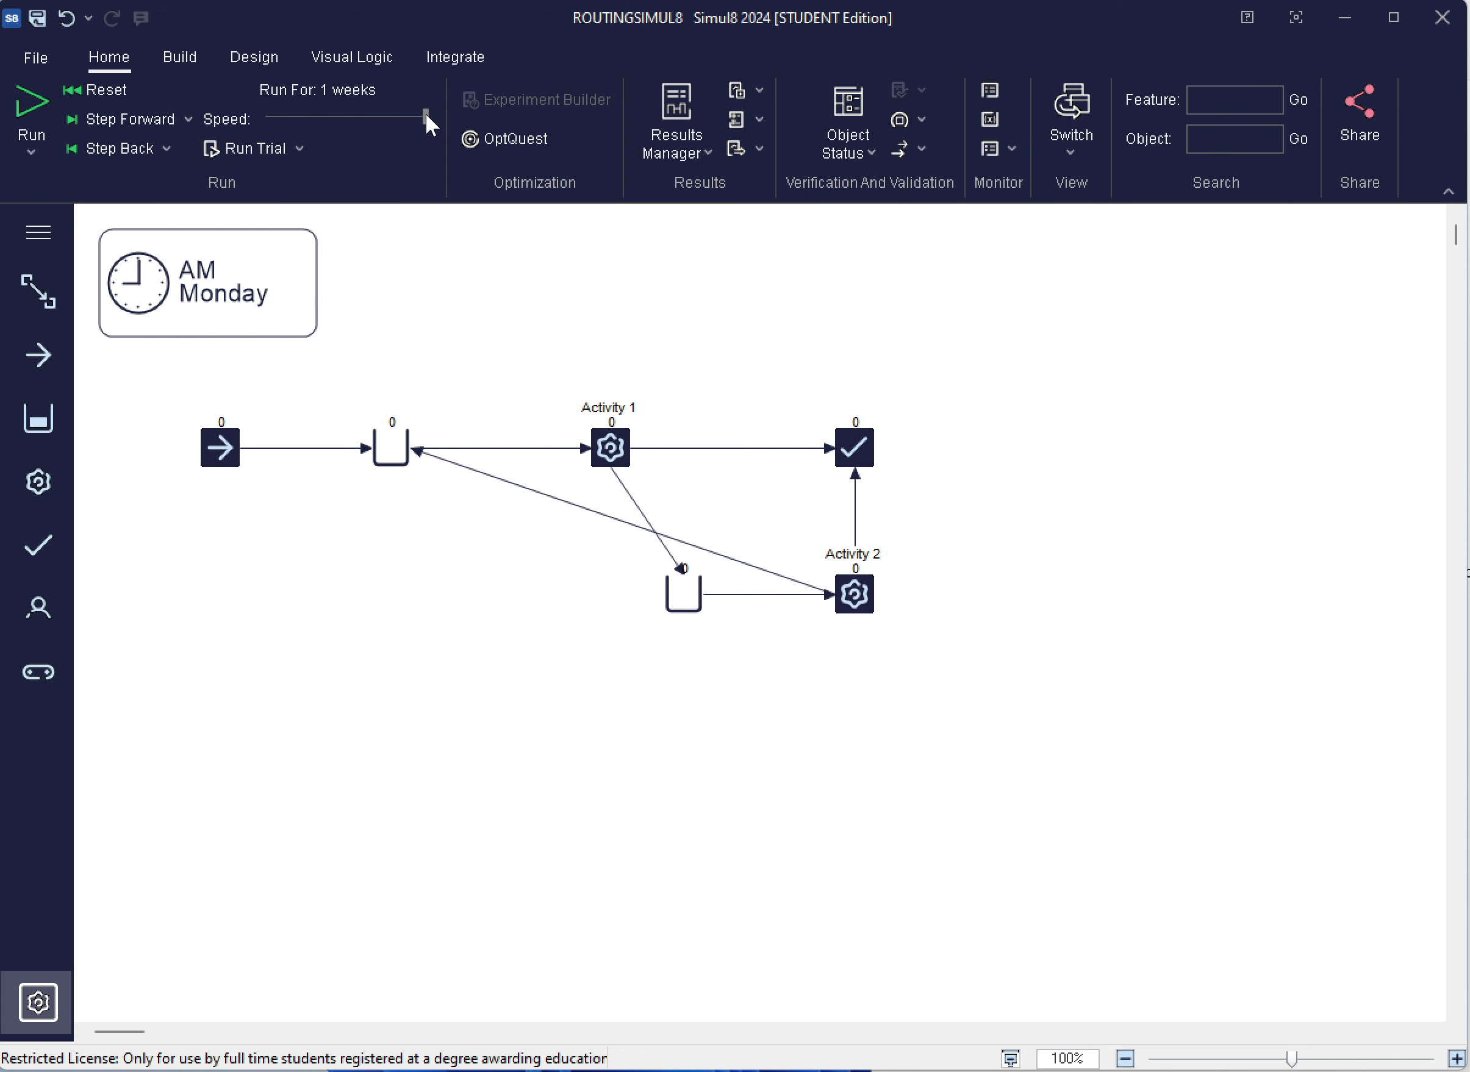
{"action": "left_click", "coordinate": [31, 106]}
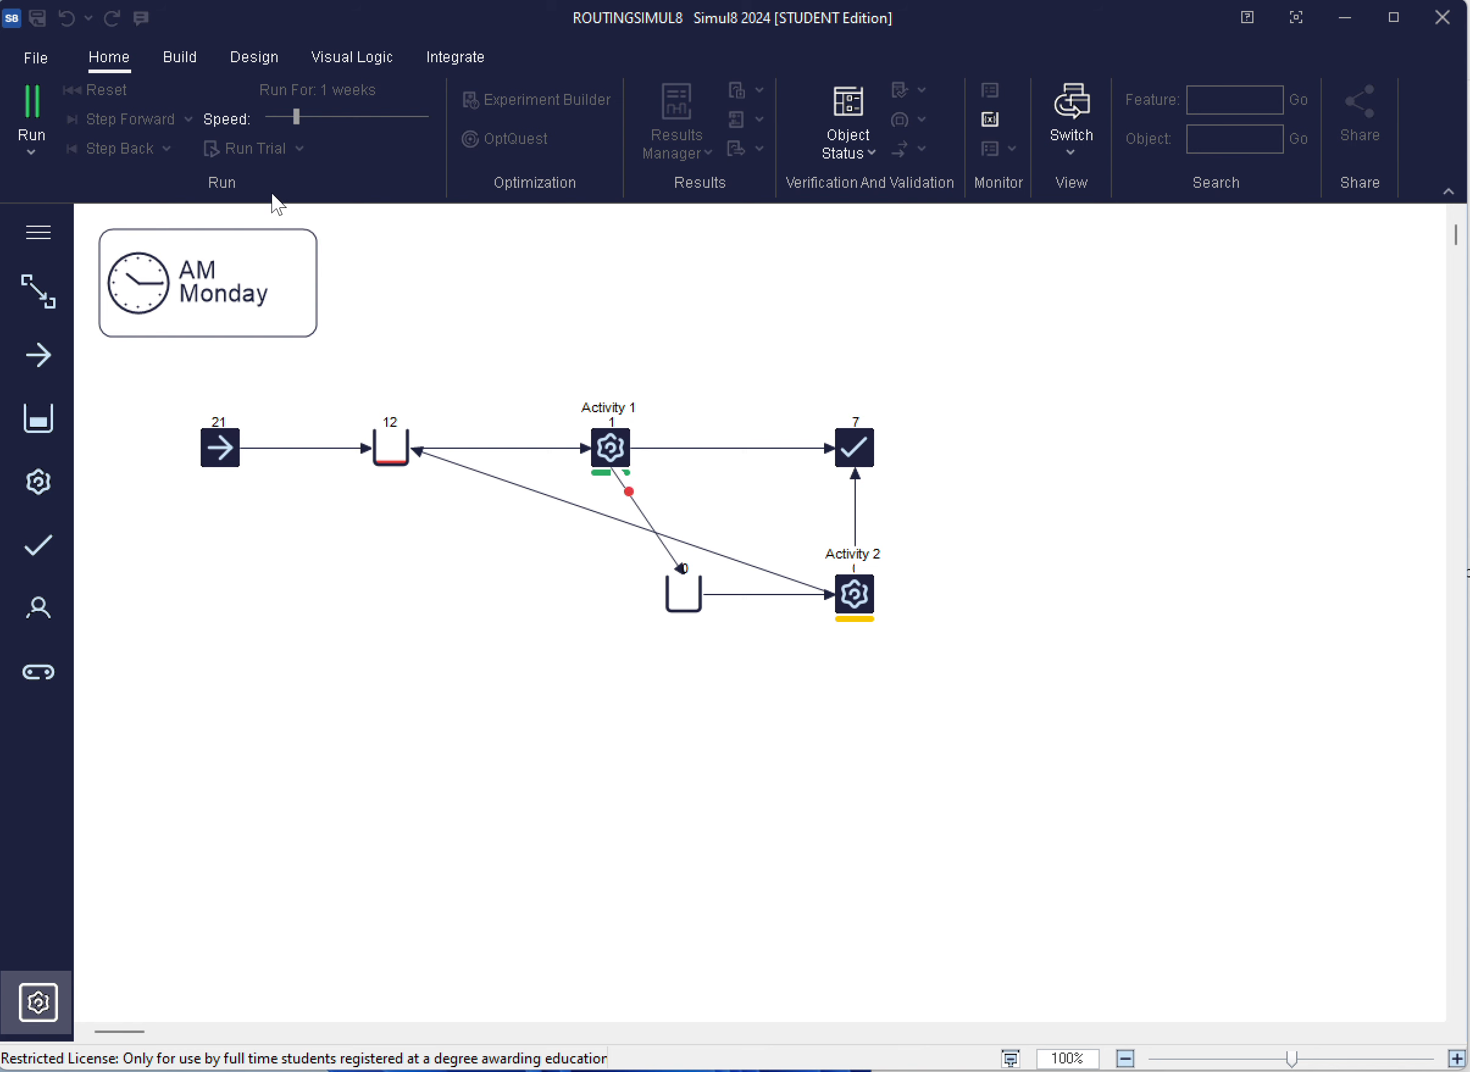
{"action": "left_click_drag", "start_coordinate": [297, 116], "coordinate": [365, 115]}
{"action": "left_click_drag", "start_coordinate": [361, 117], "coordinate": [396, 118]}
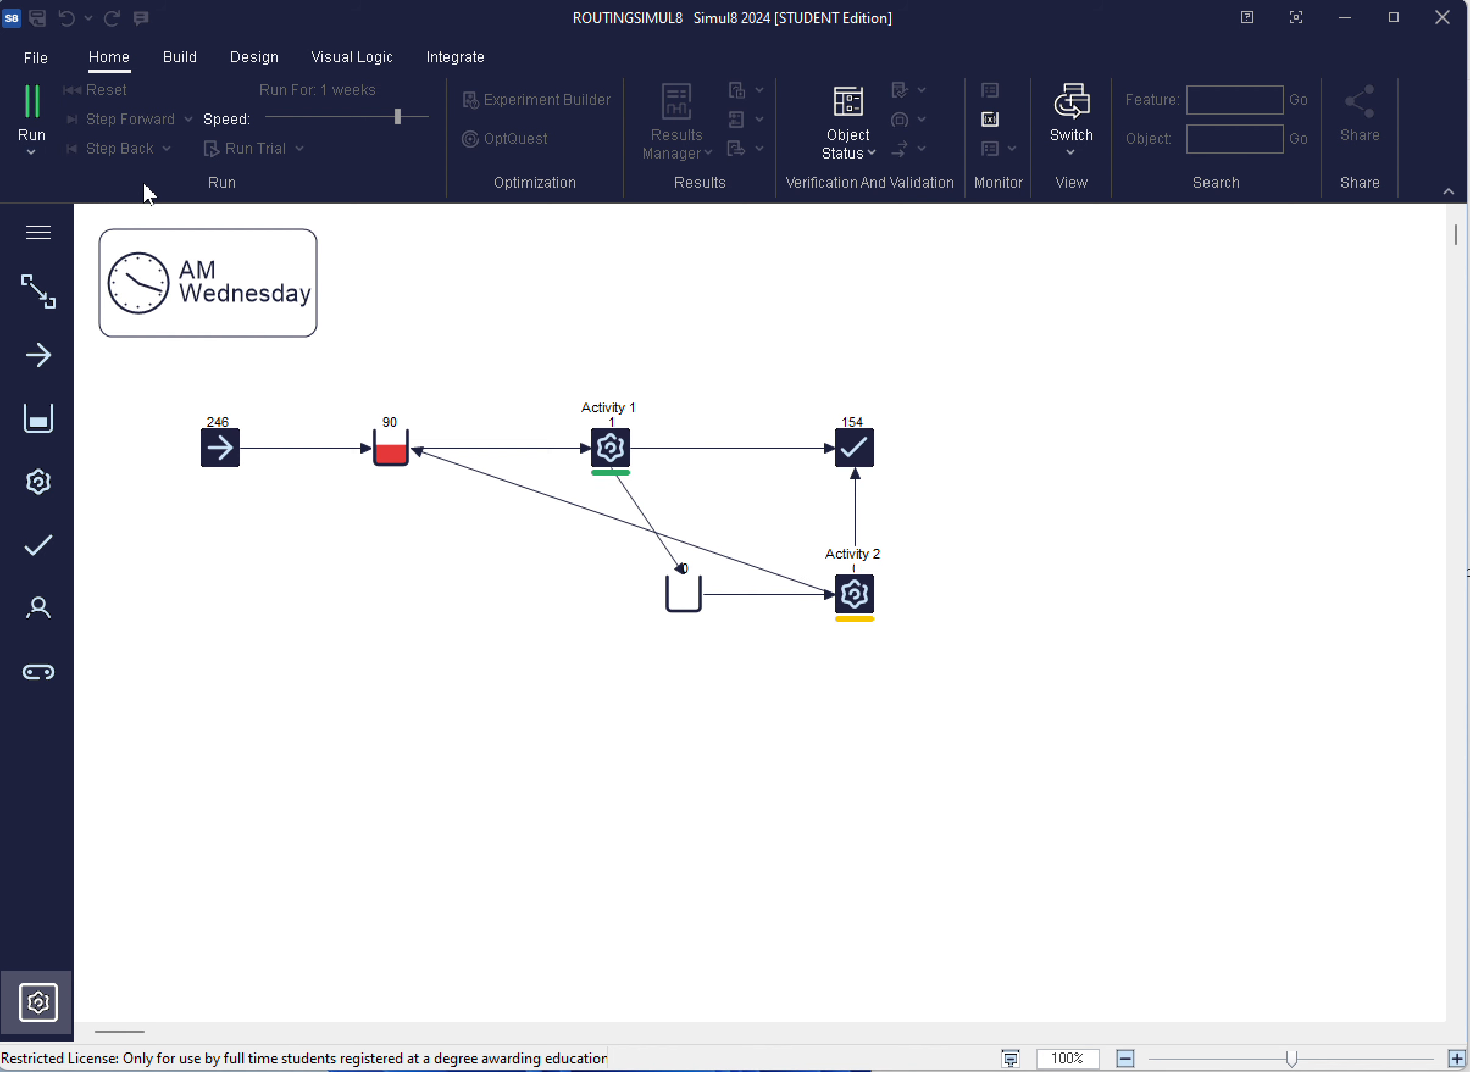
{"action": "left_click", "coordinate": [30, 99]}
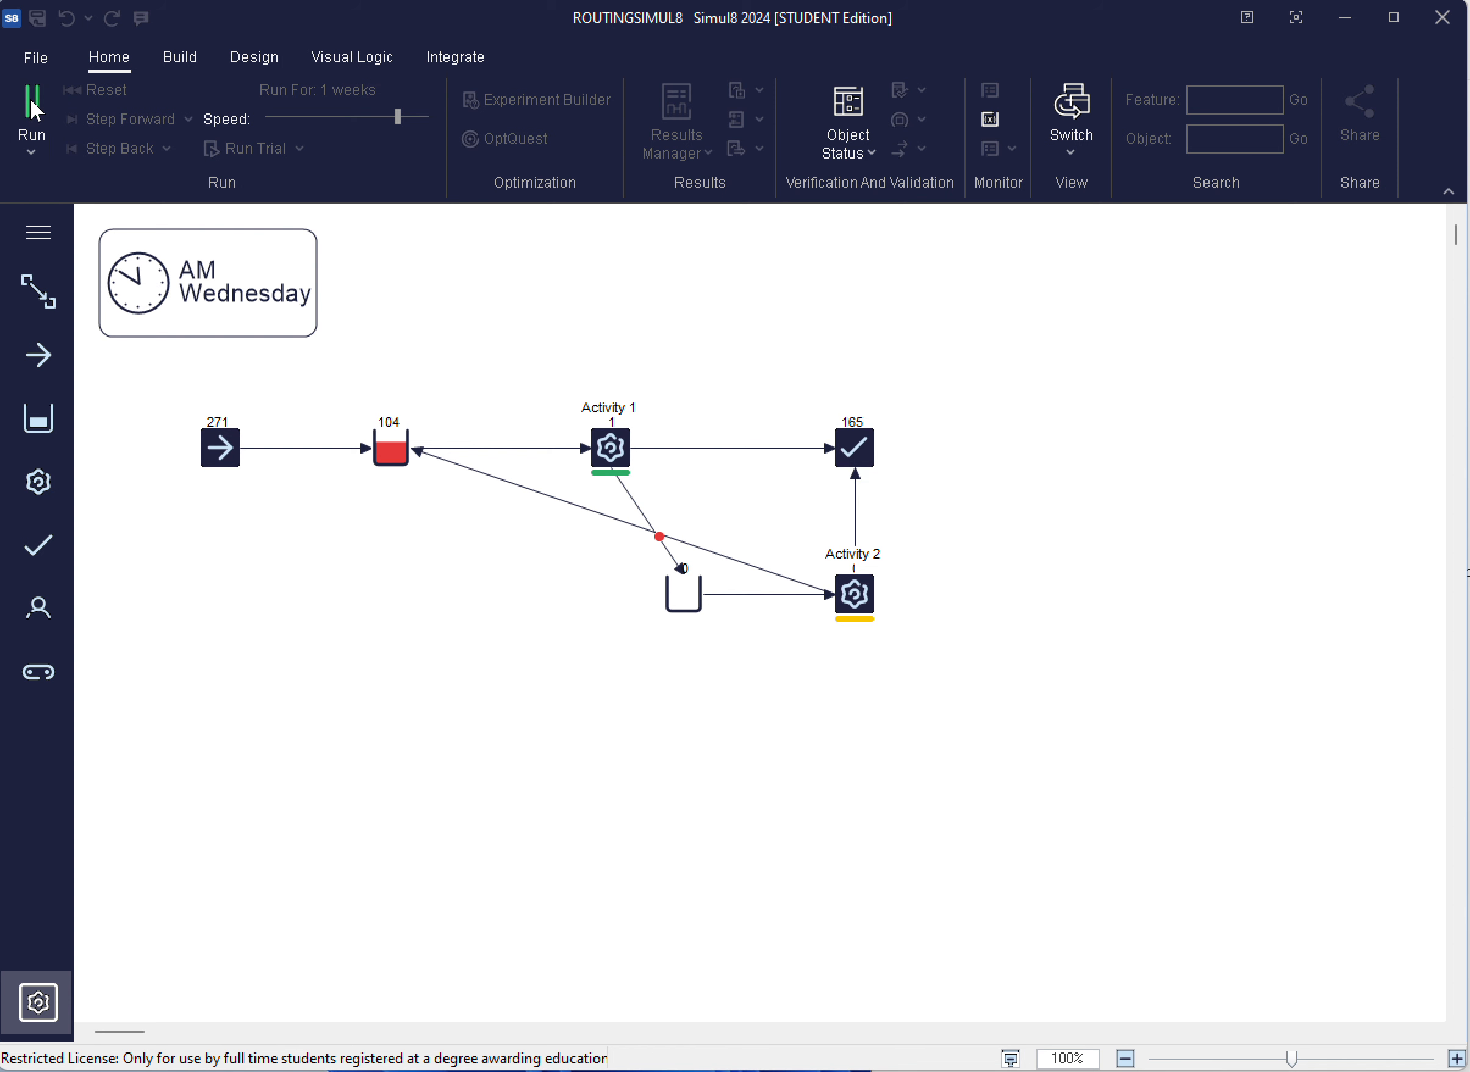
Change Activity 1's routing out percentages to 60% for End 1 and 40% for Queue for Activity 2
{"action": "left_click", "coordinate": [602, 454]}
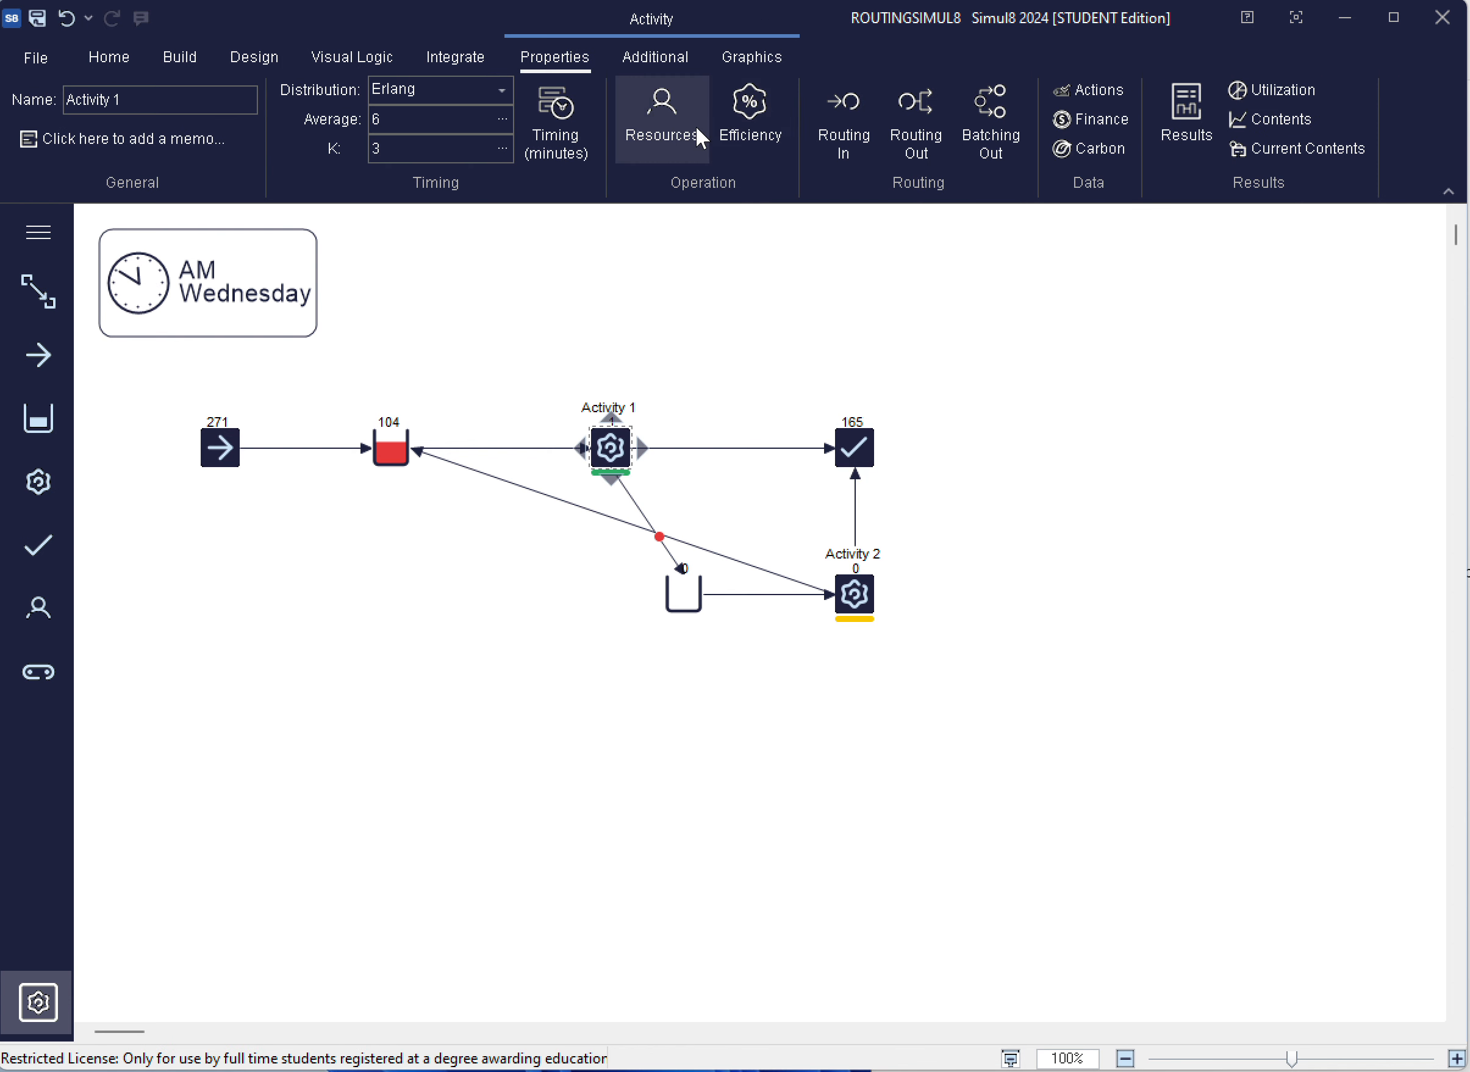
{"action": "left_click", "coordinate": [908, 112]}
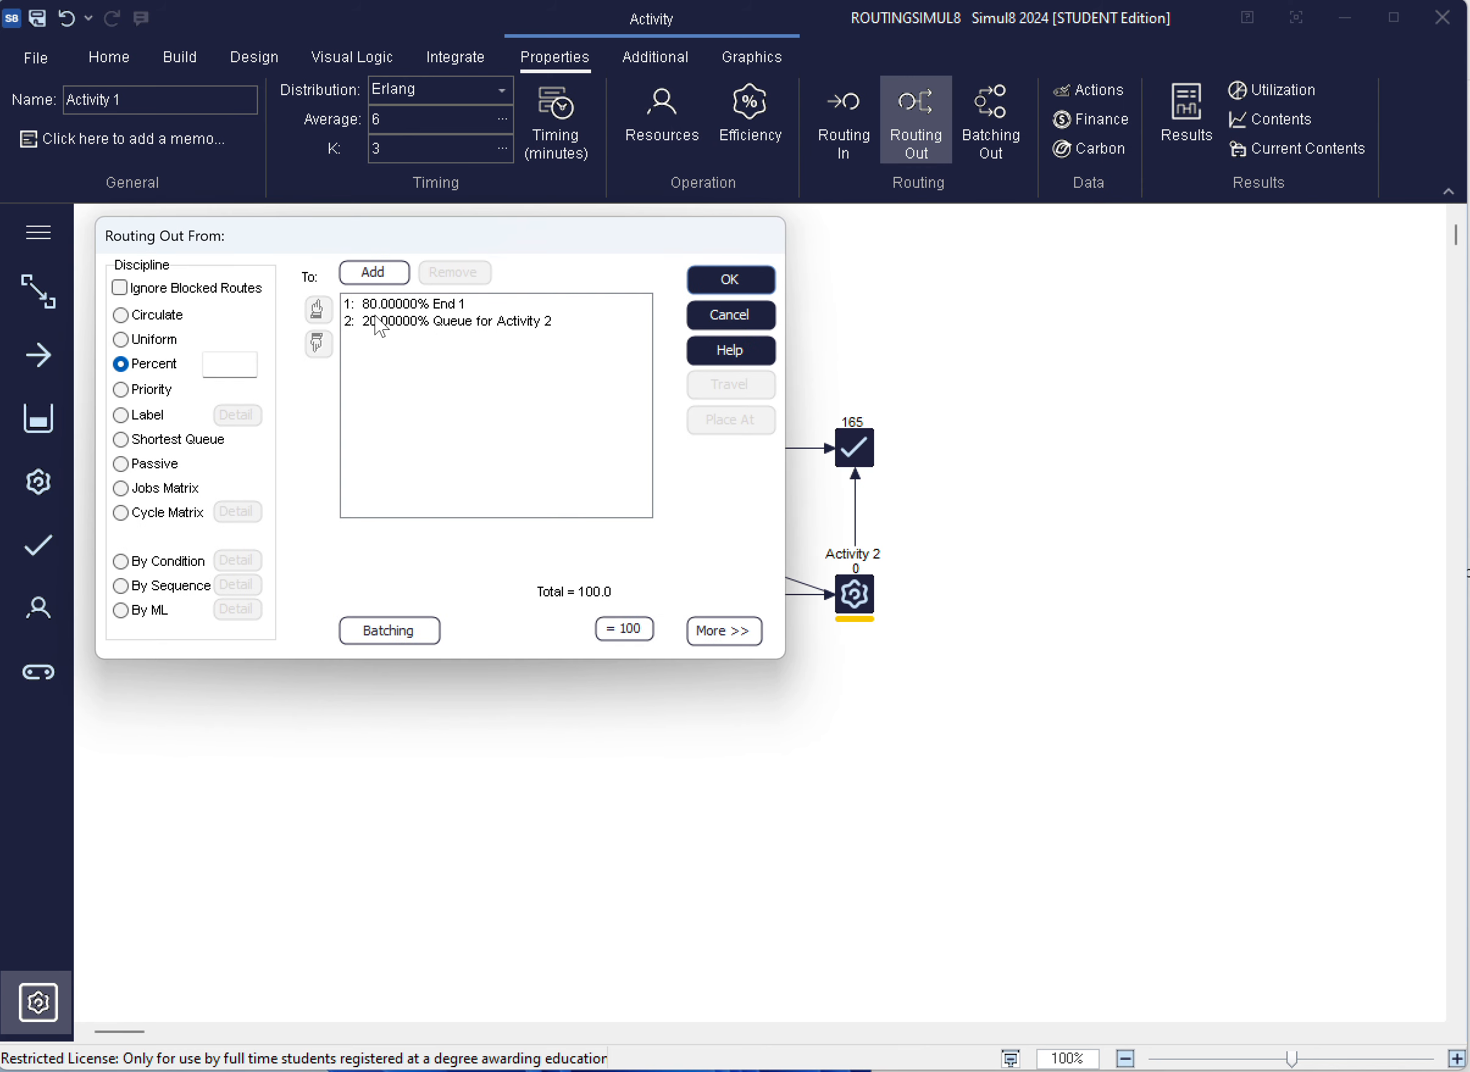
{"action": "left_click", "coordinate": [370, 303]}
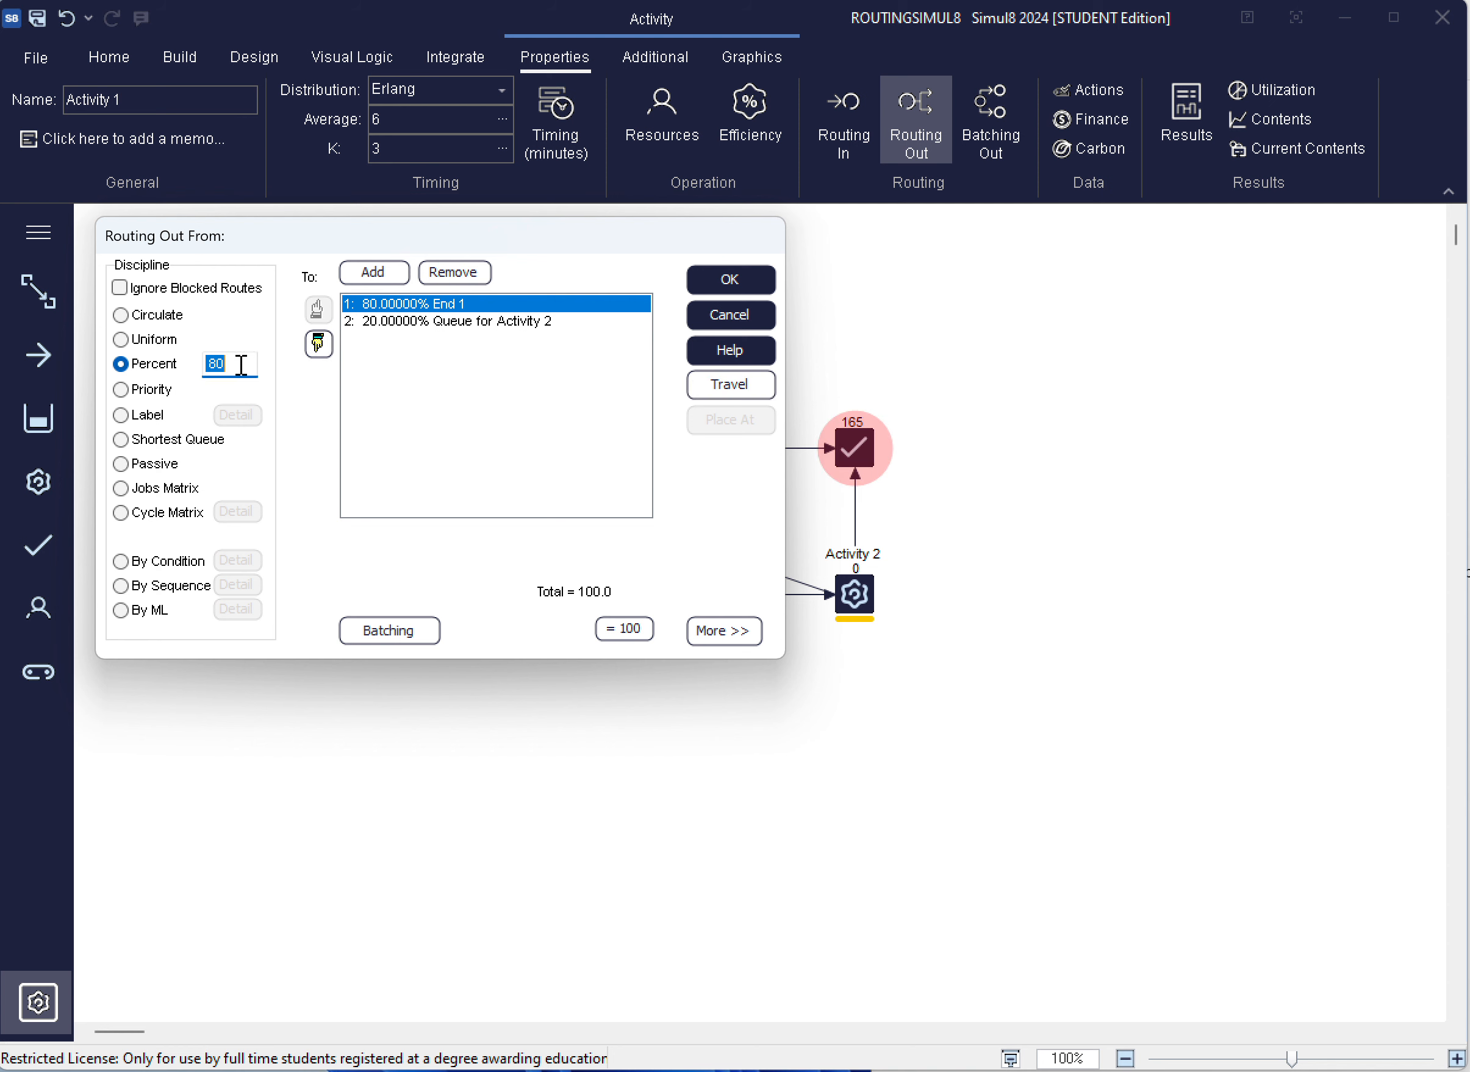
{"action": "type", "text": "60"}
{"action": "left_click", "coordinate": [397, 321]}
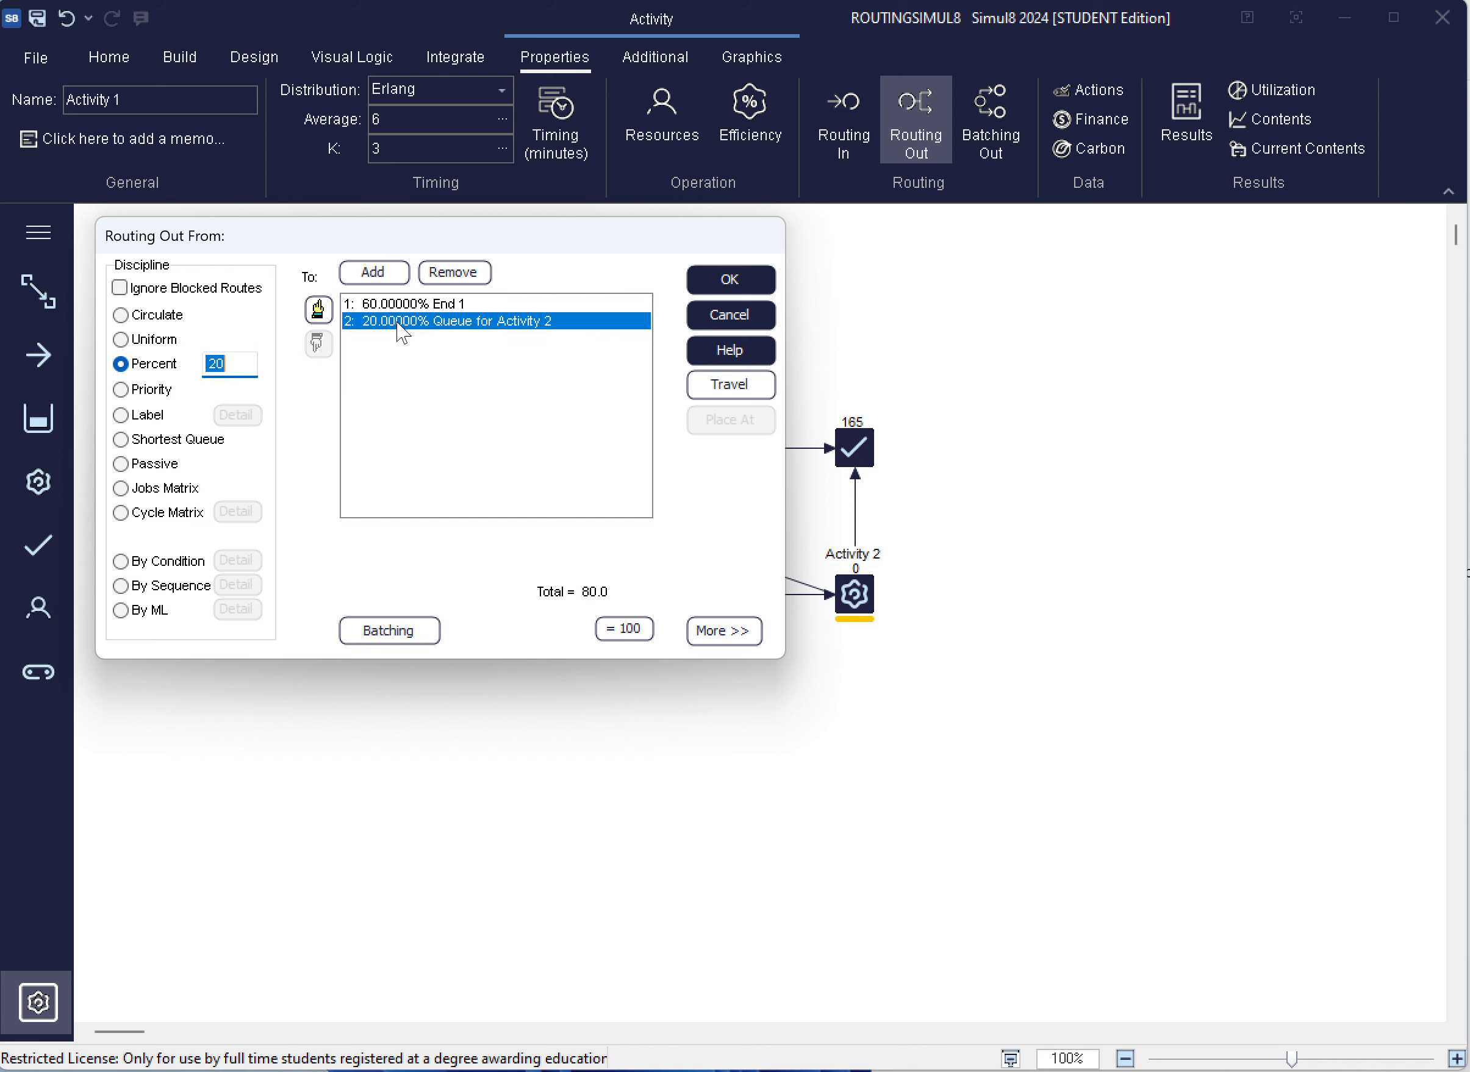
{"action": "type", "text": "40"}
{"action": "left_click", "coordinate": [729, 285]}
{"action": "left_click", "coordinate": [729, 280]}
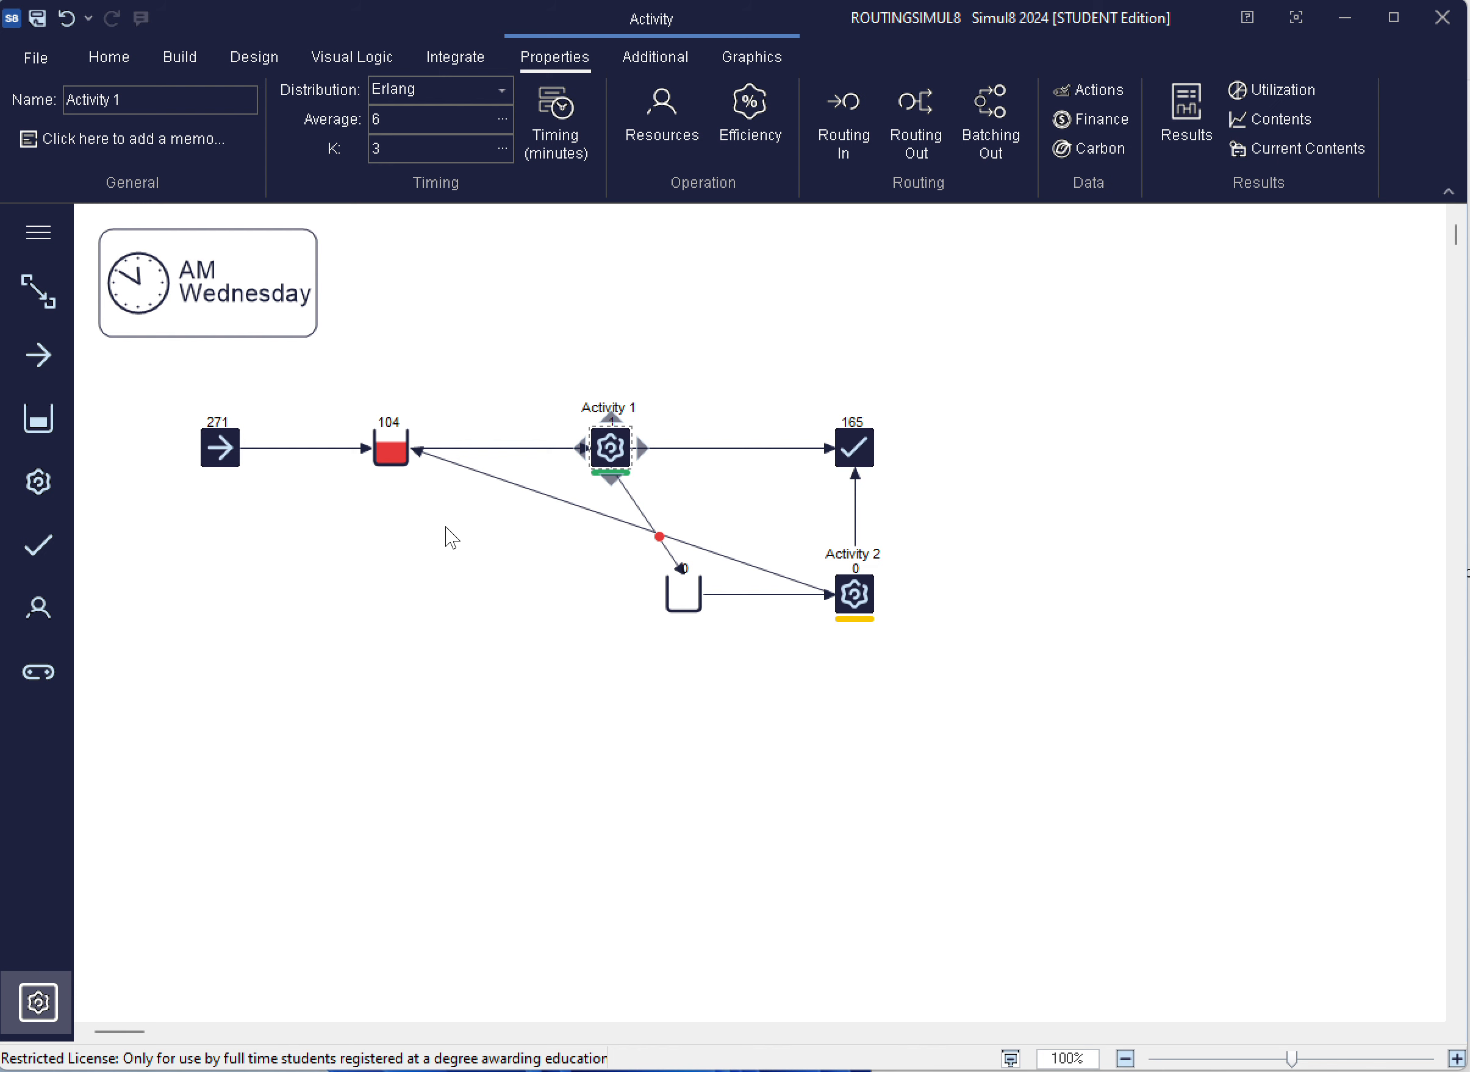
{"action": "left_click", "coordinate": [447, 541]}
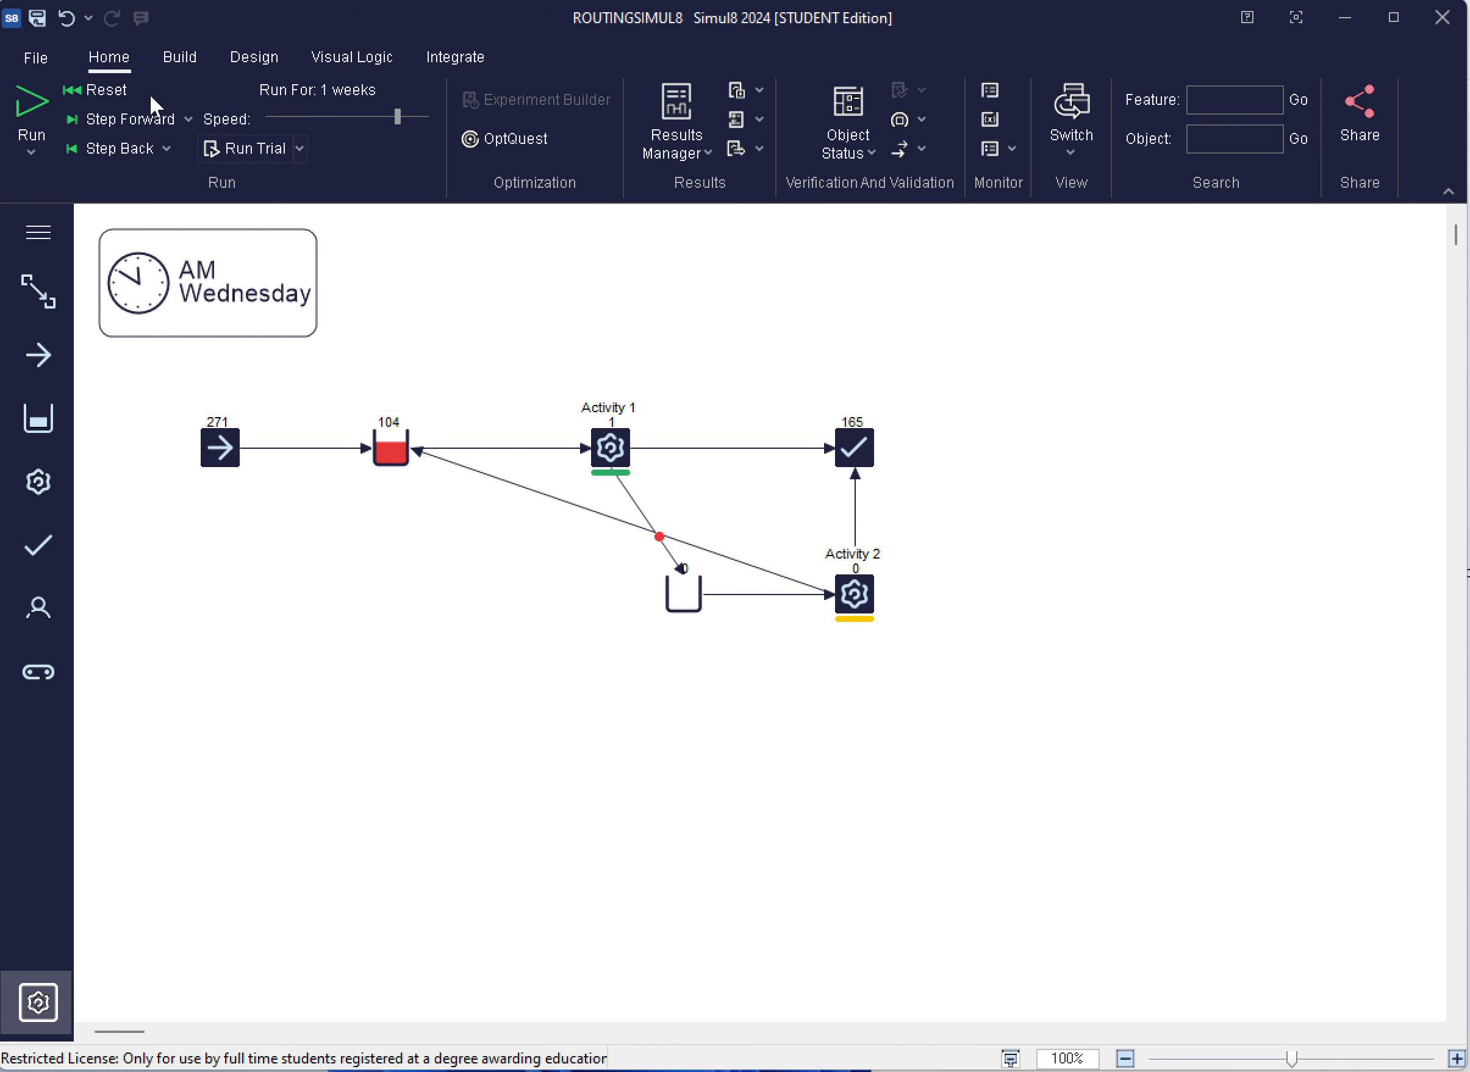
Reset and run the simulation, raise the speed to maximum, and check the waiting times of Queue for Activity 2
{"action": "left_click", "coordinate": [111, 90]}
{"action": "left_click", "coordinate": [31, 104]}
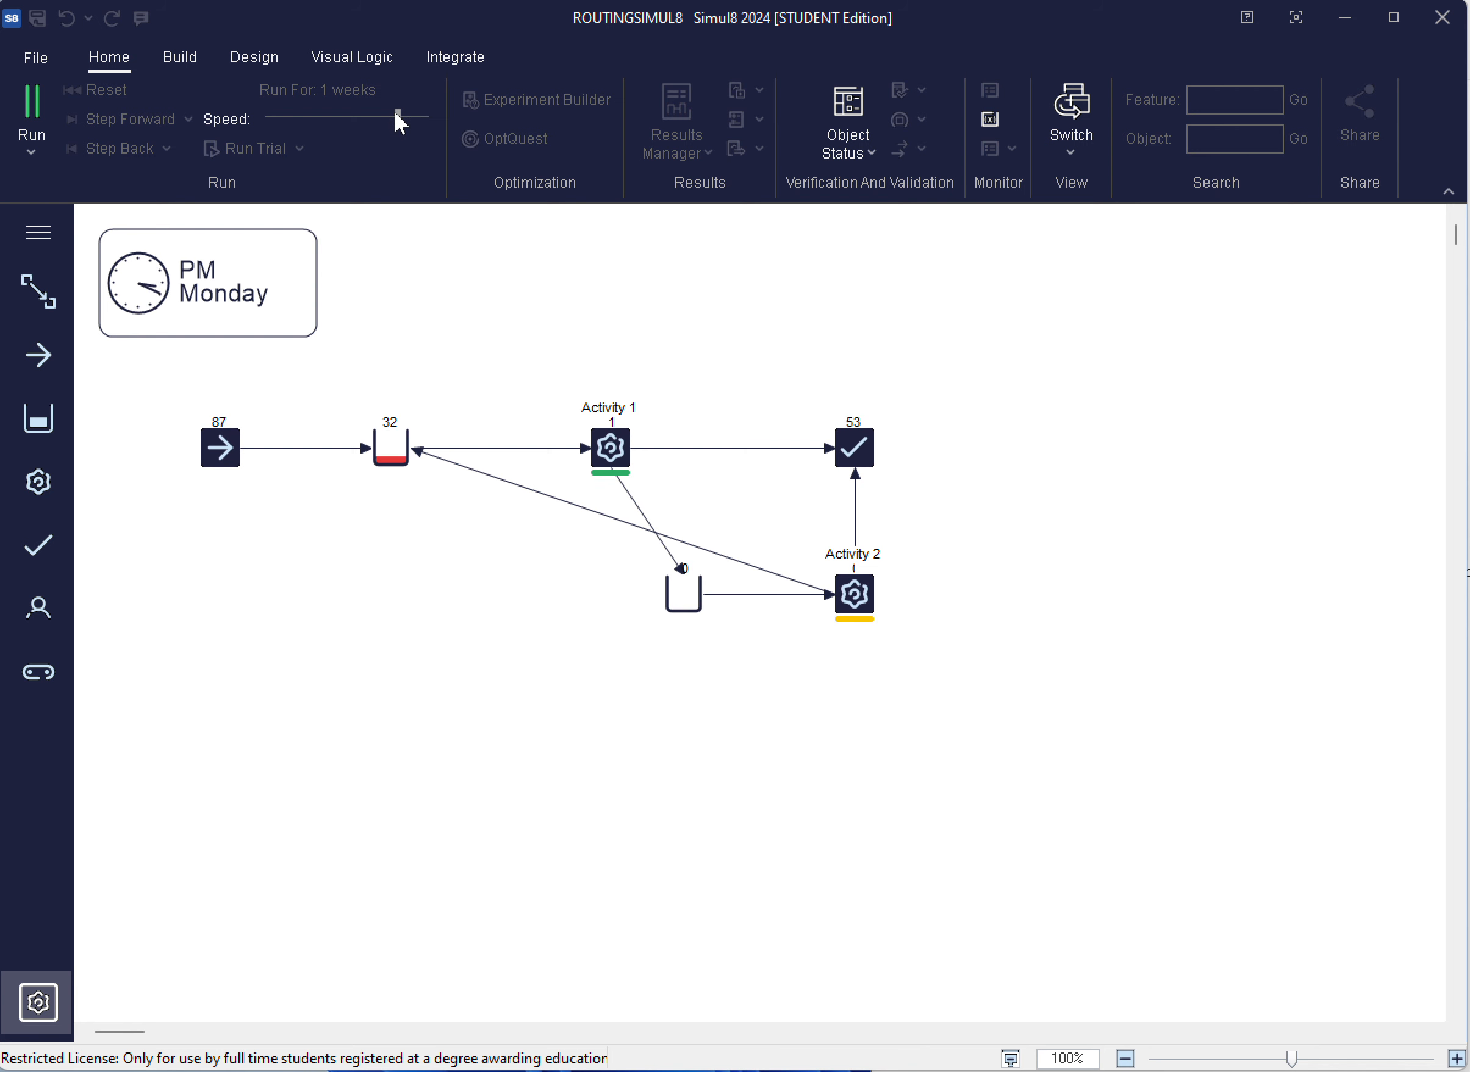
{"action": "left_click_drag", "start_coordinate": [400, 113], "coordinate": [501, 110]}
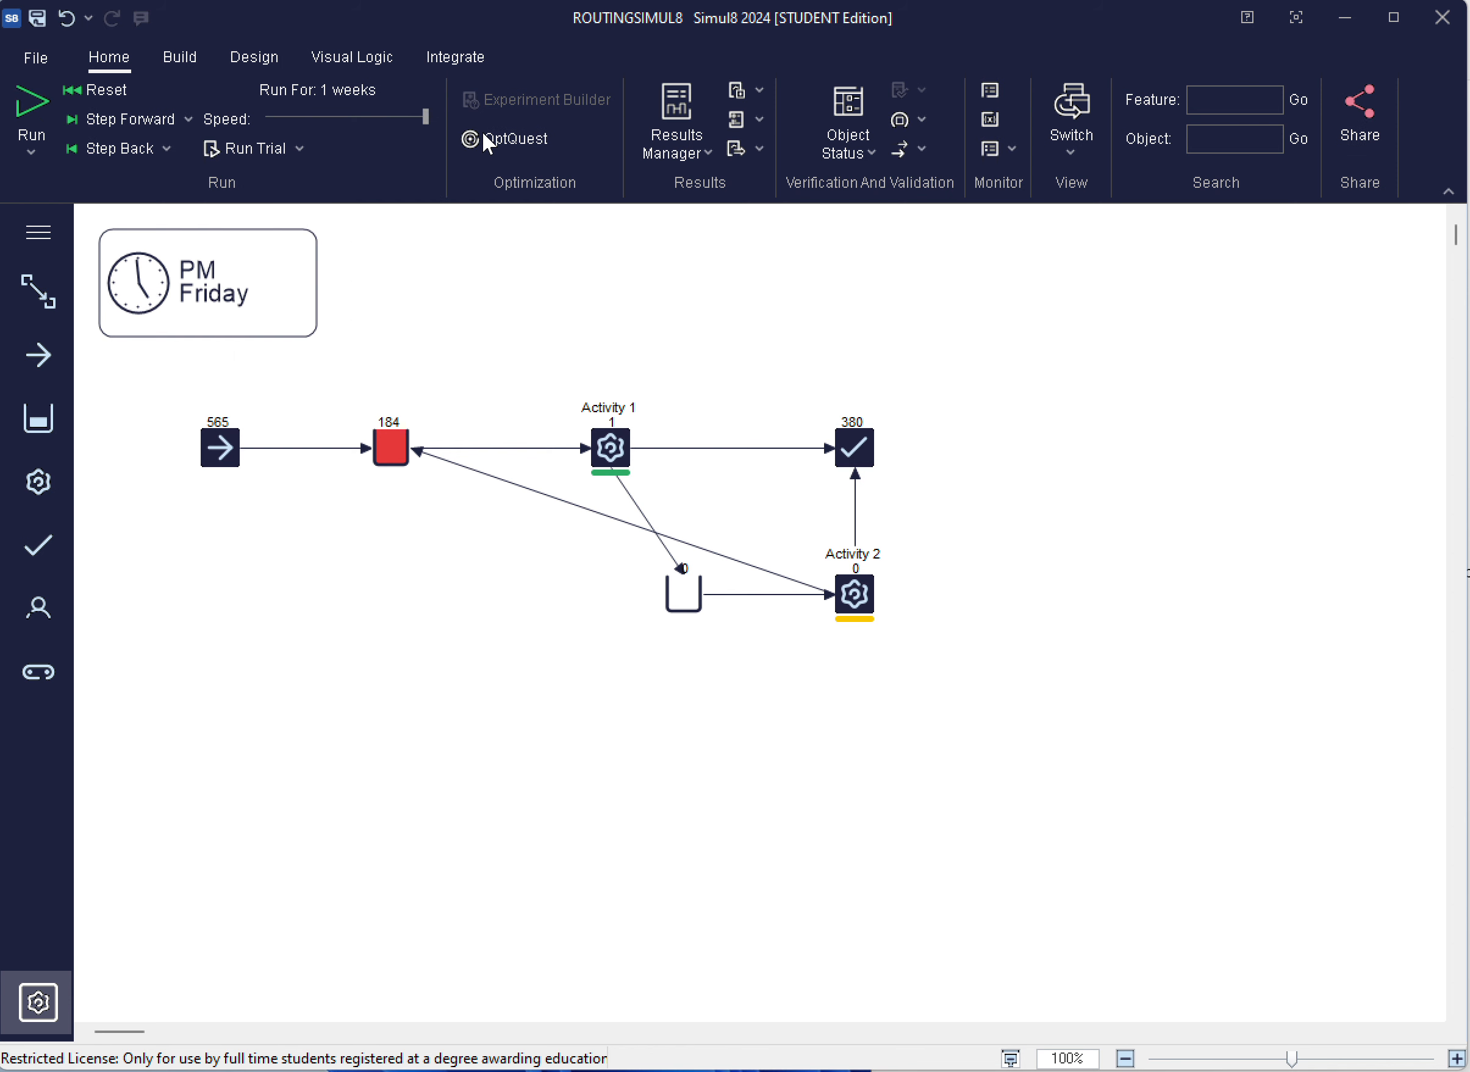
{"action": "mouse_move", "coordinate": [411, 466]}
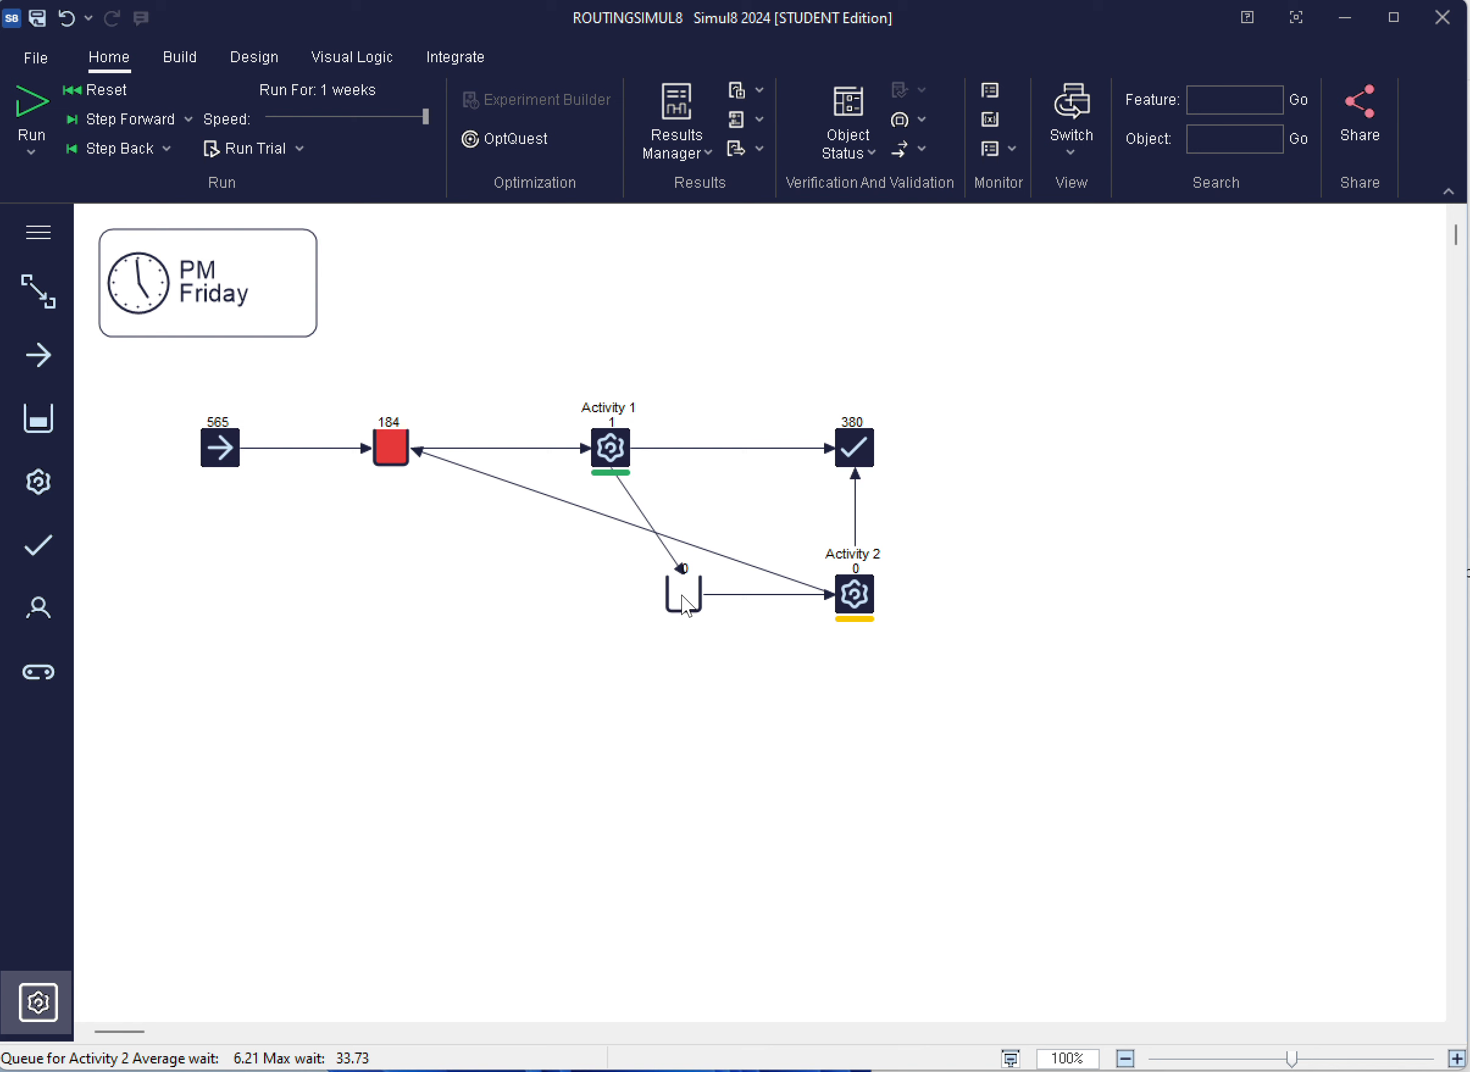
{"action": "mouse_move", "coordinate": [682, 595]}
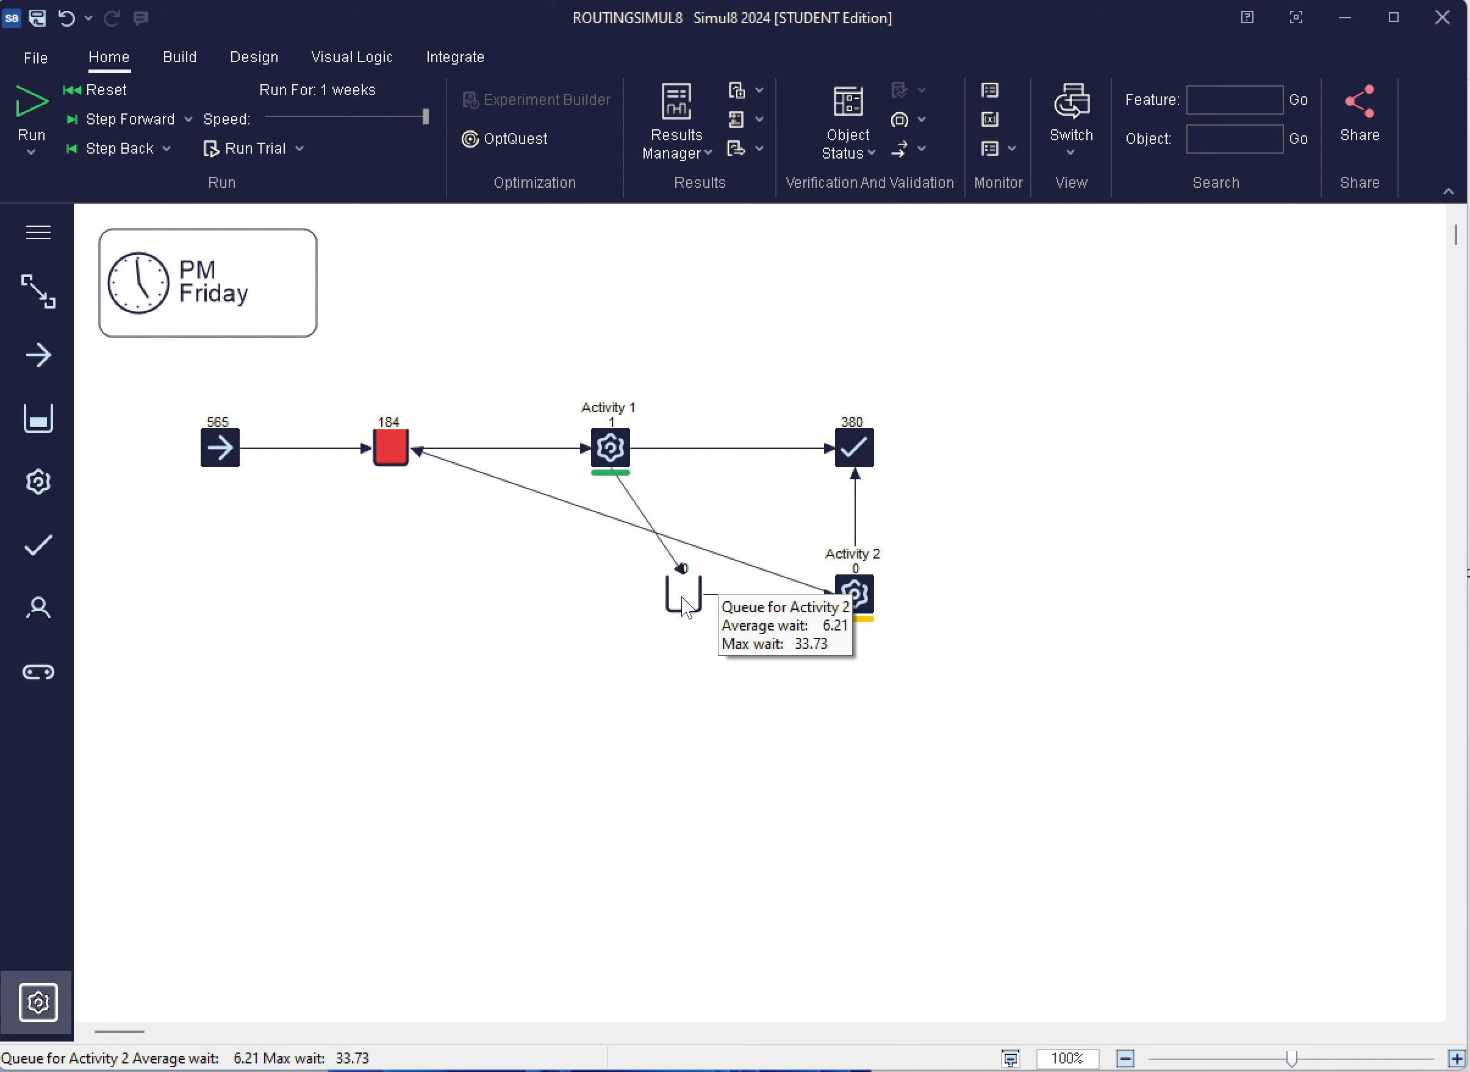
Set the results collection period to 1 year, reset the simulation and run it again
{"action": "left_click", "coordinate": [313, 88]}
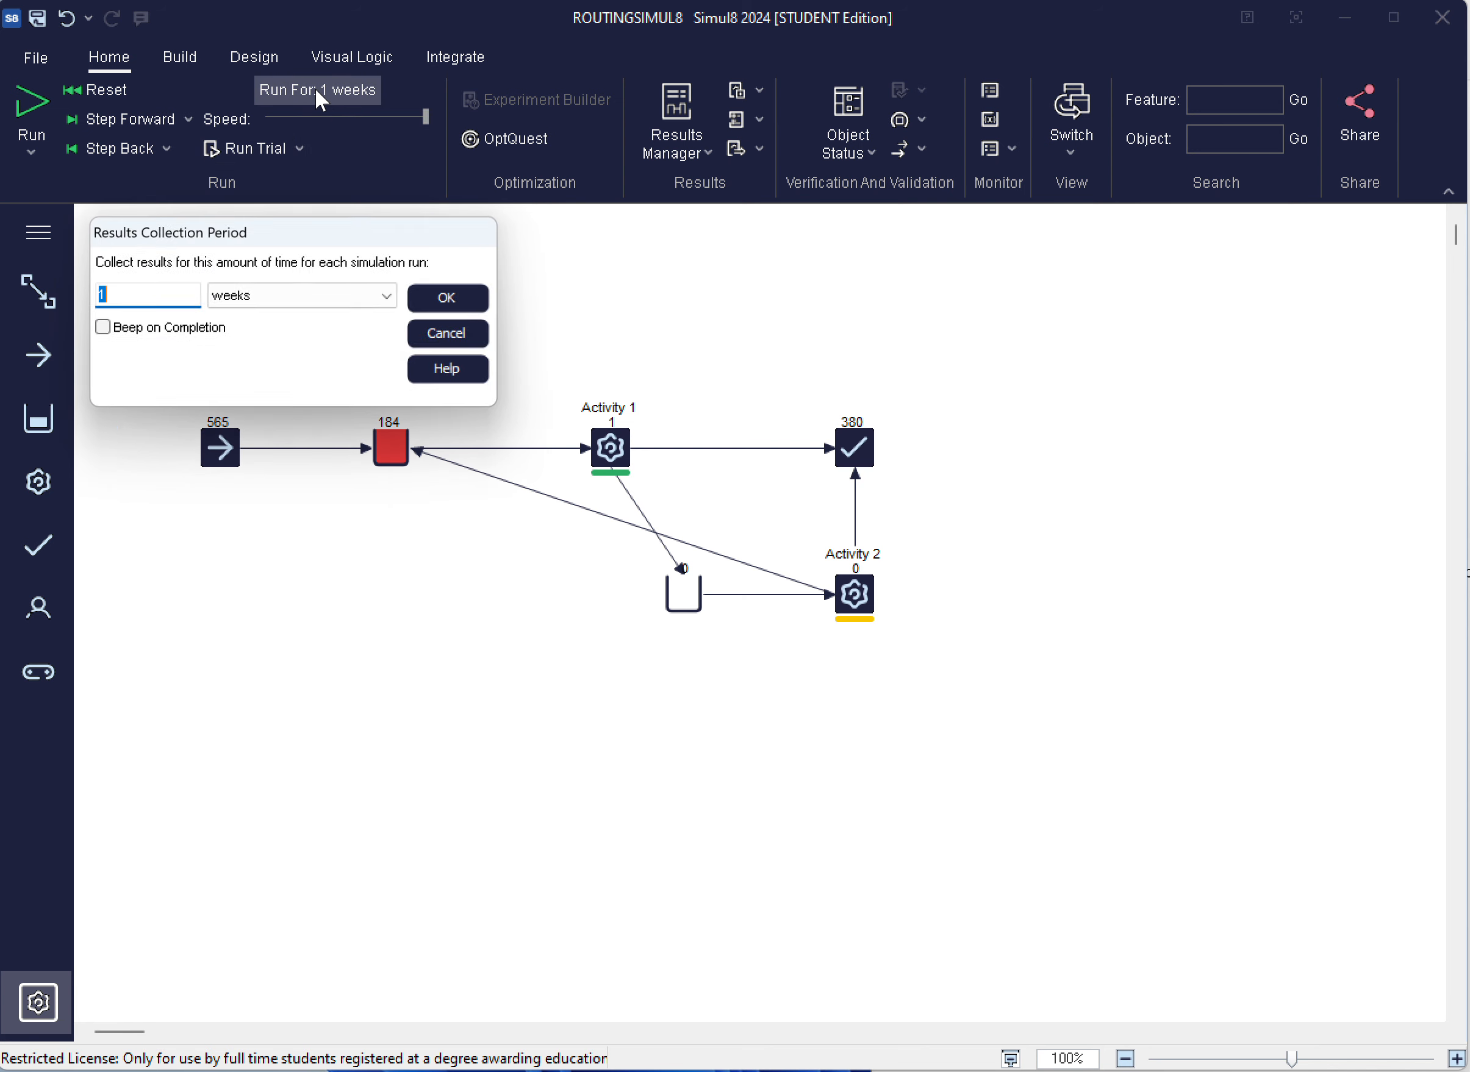
{"action": "left_click", "coordinate": [274, 301]}
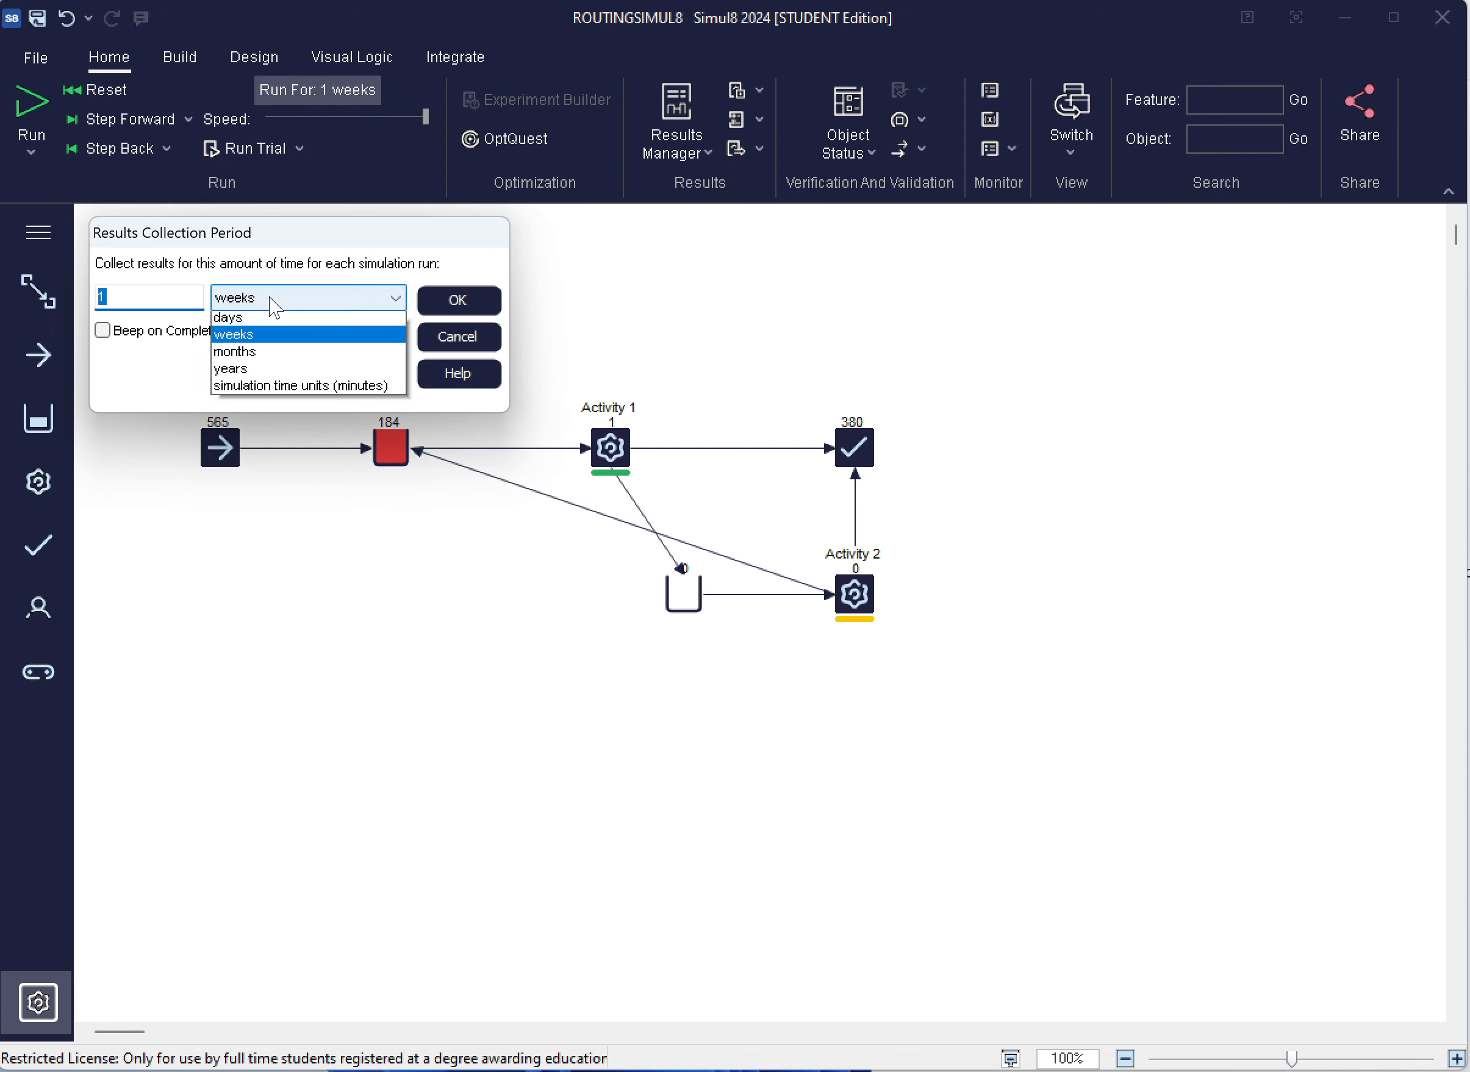
{"action": "left_click", "coordinate": [277, 369]}
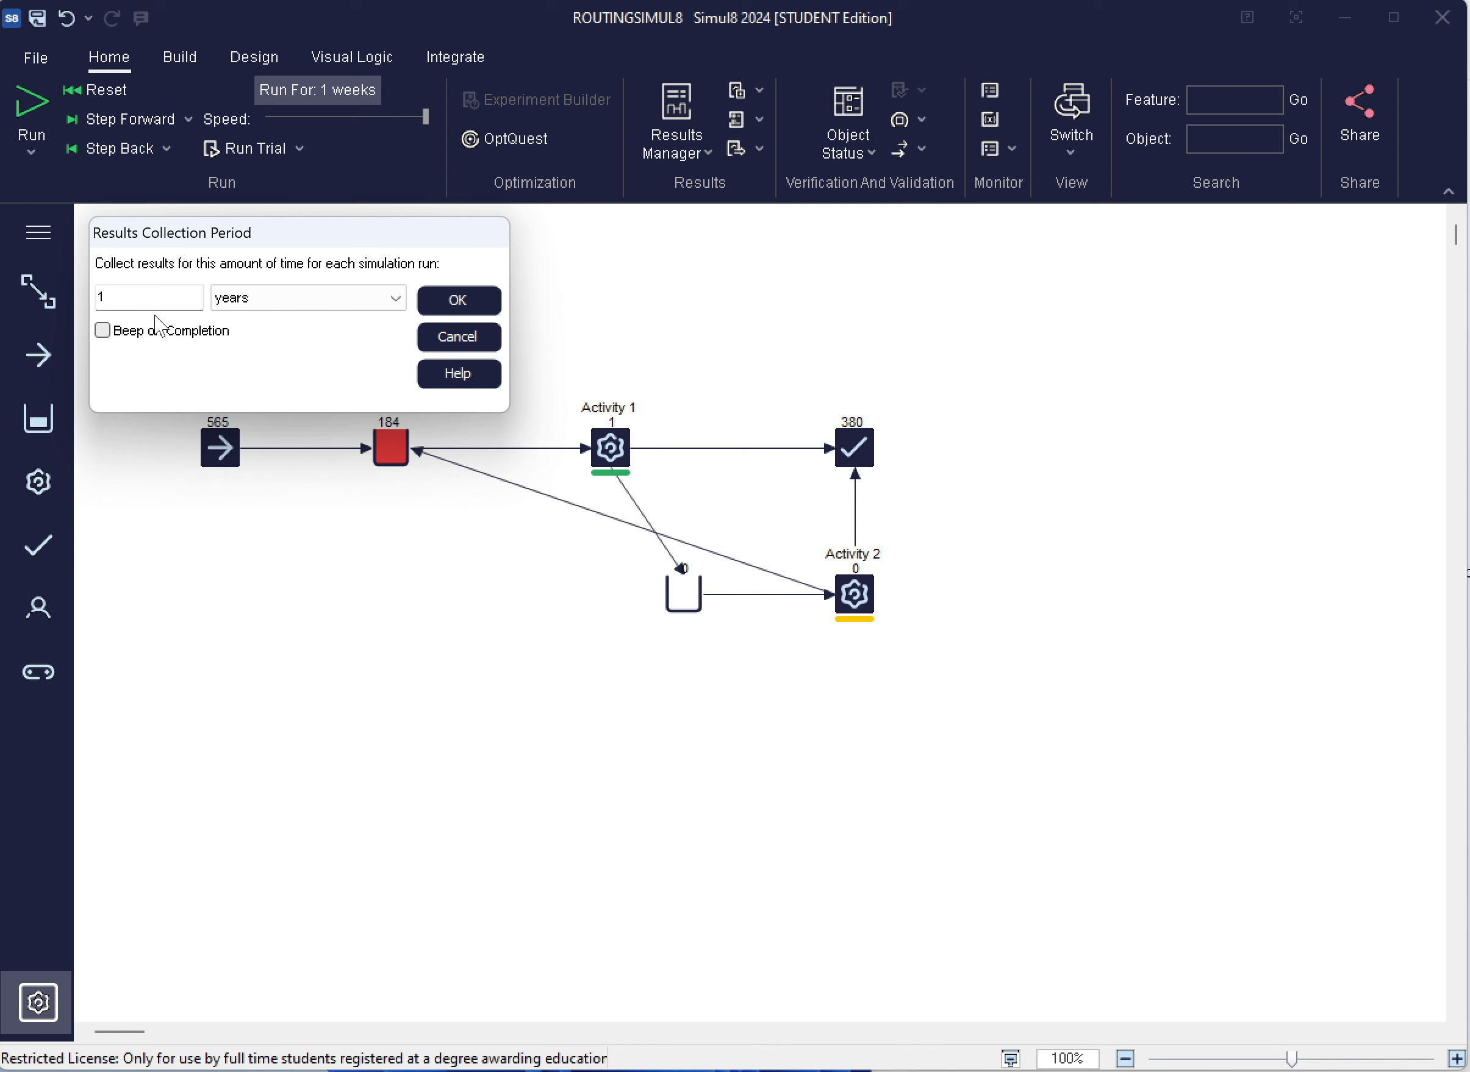
{"action": "left_click", "coordinate": [436, 303]}
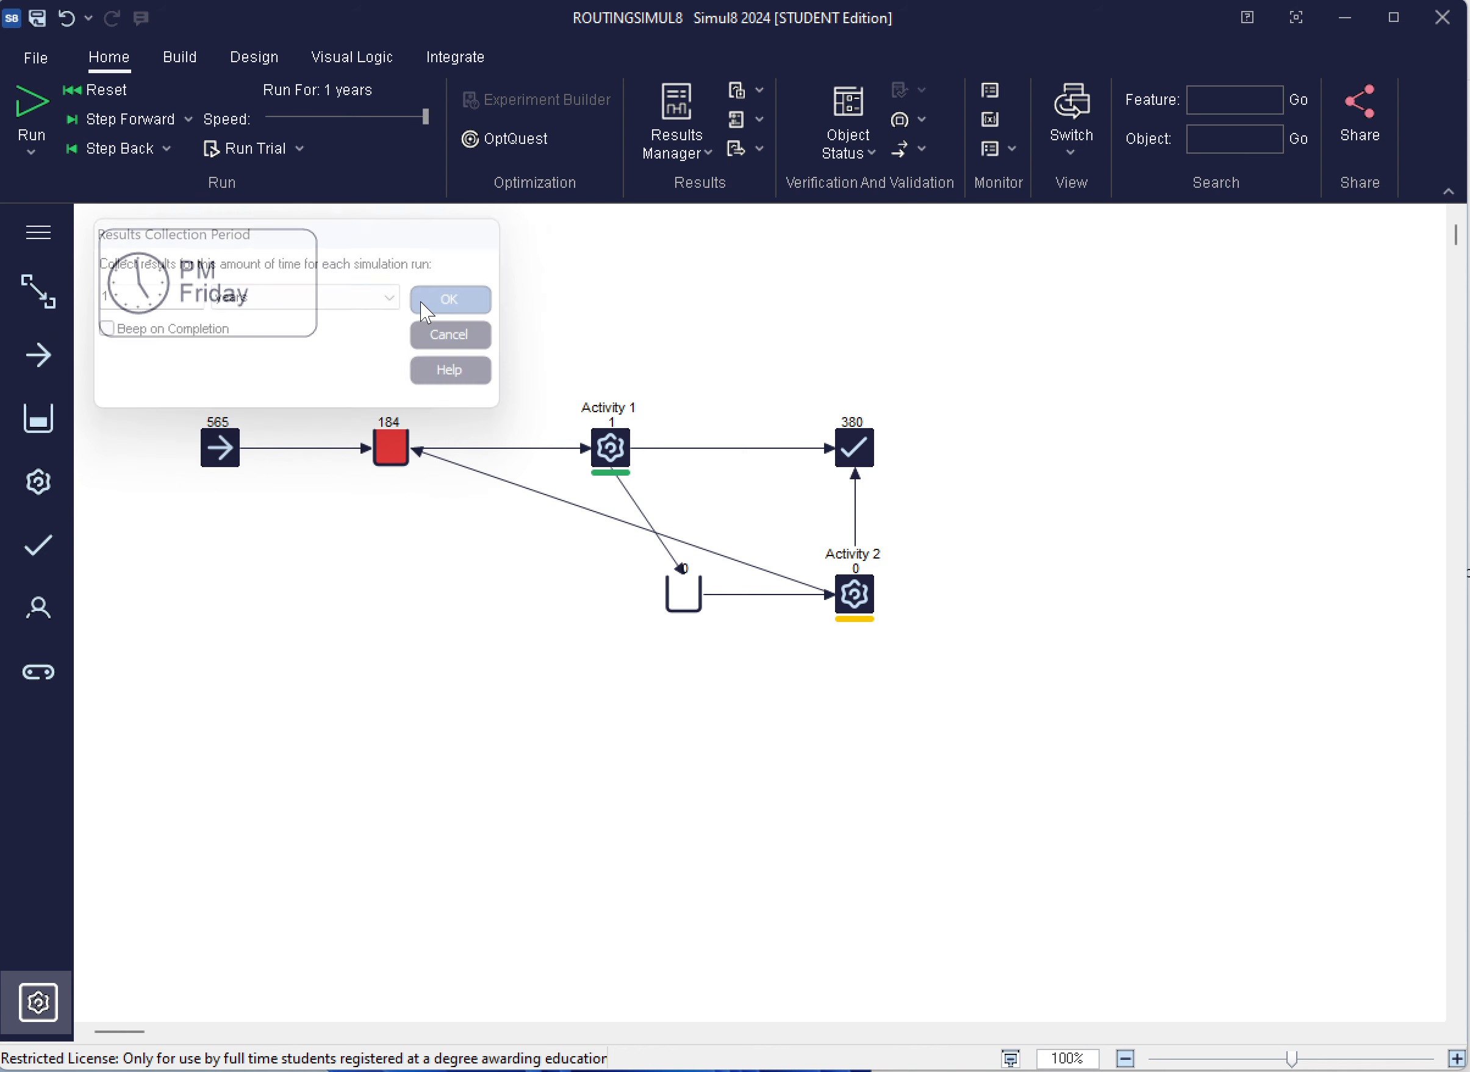
{"action": "left_click", "coordinate": [119, 95]}
{"action": "left_click", "coordinate": [30, 106]}
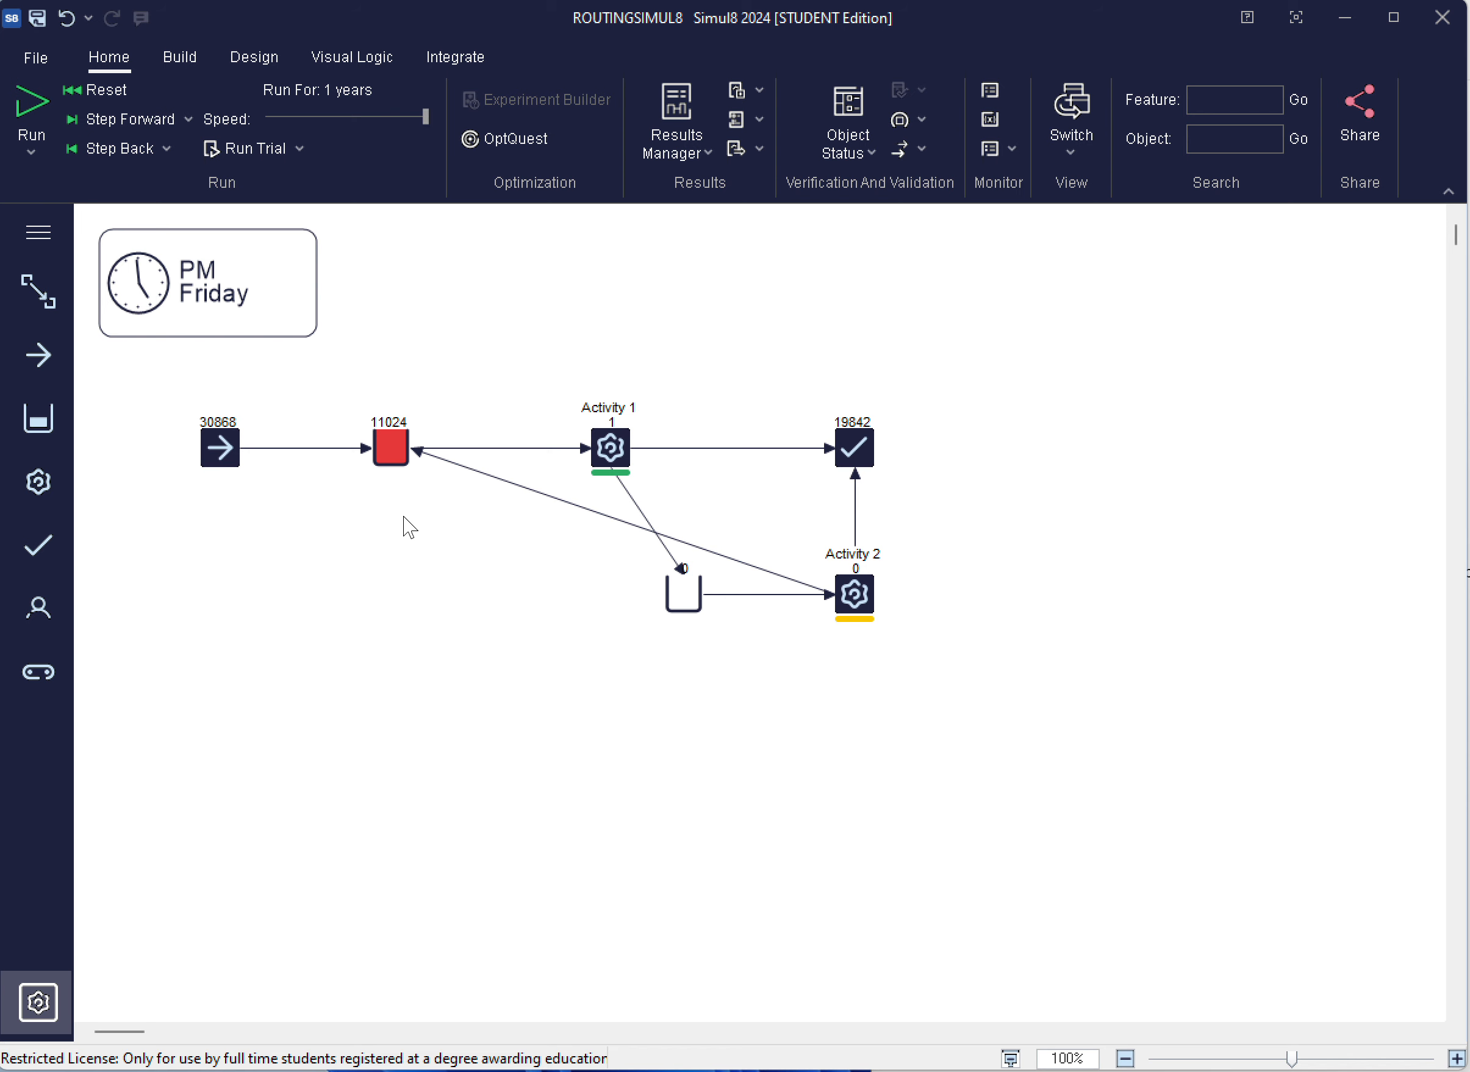
Inspect Queue for Activity 1 and the utilization of Activity 1 after the one-year run
{"action": "left_click", "coordinate": [400, 456]}
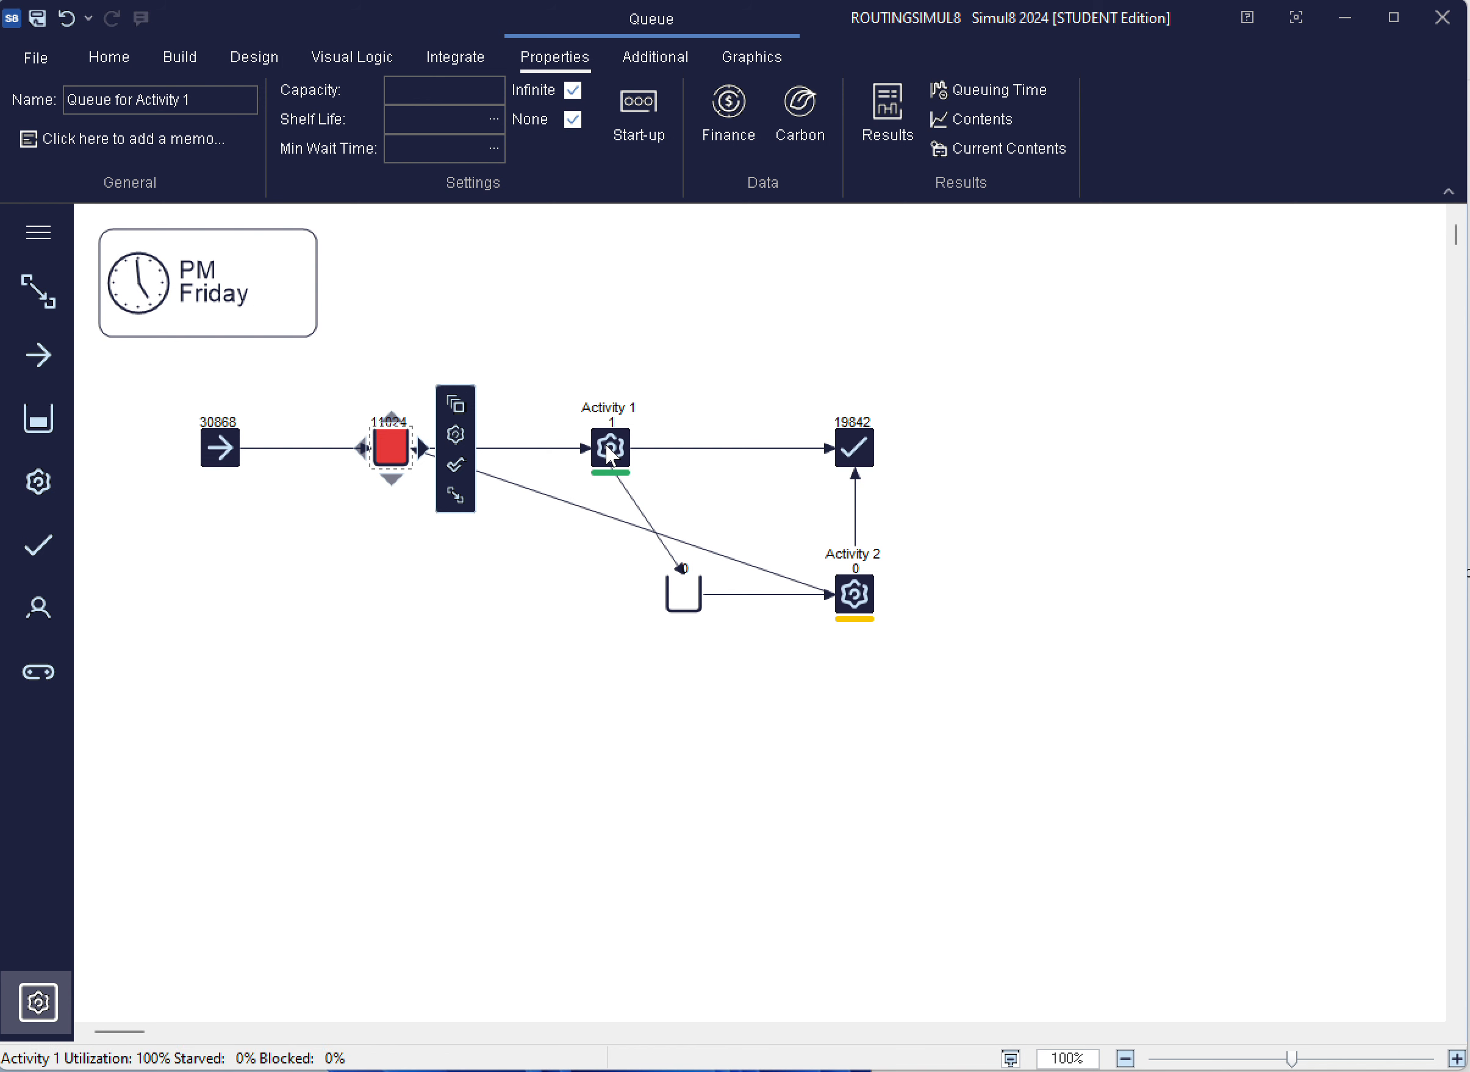
{"action": "mouse_move", "coordinate": [606, 443]}
{"action": "left_click", "coordinate": [606, 443]}
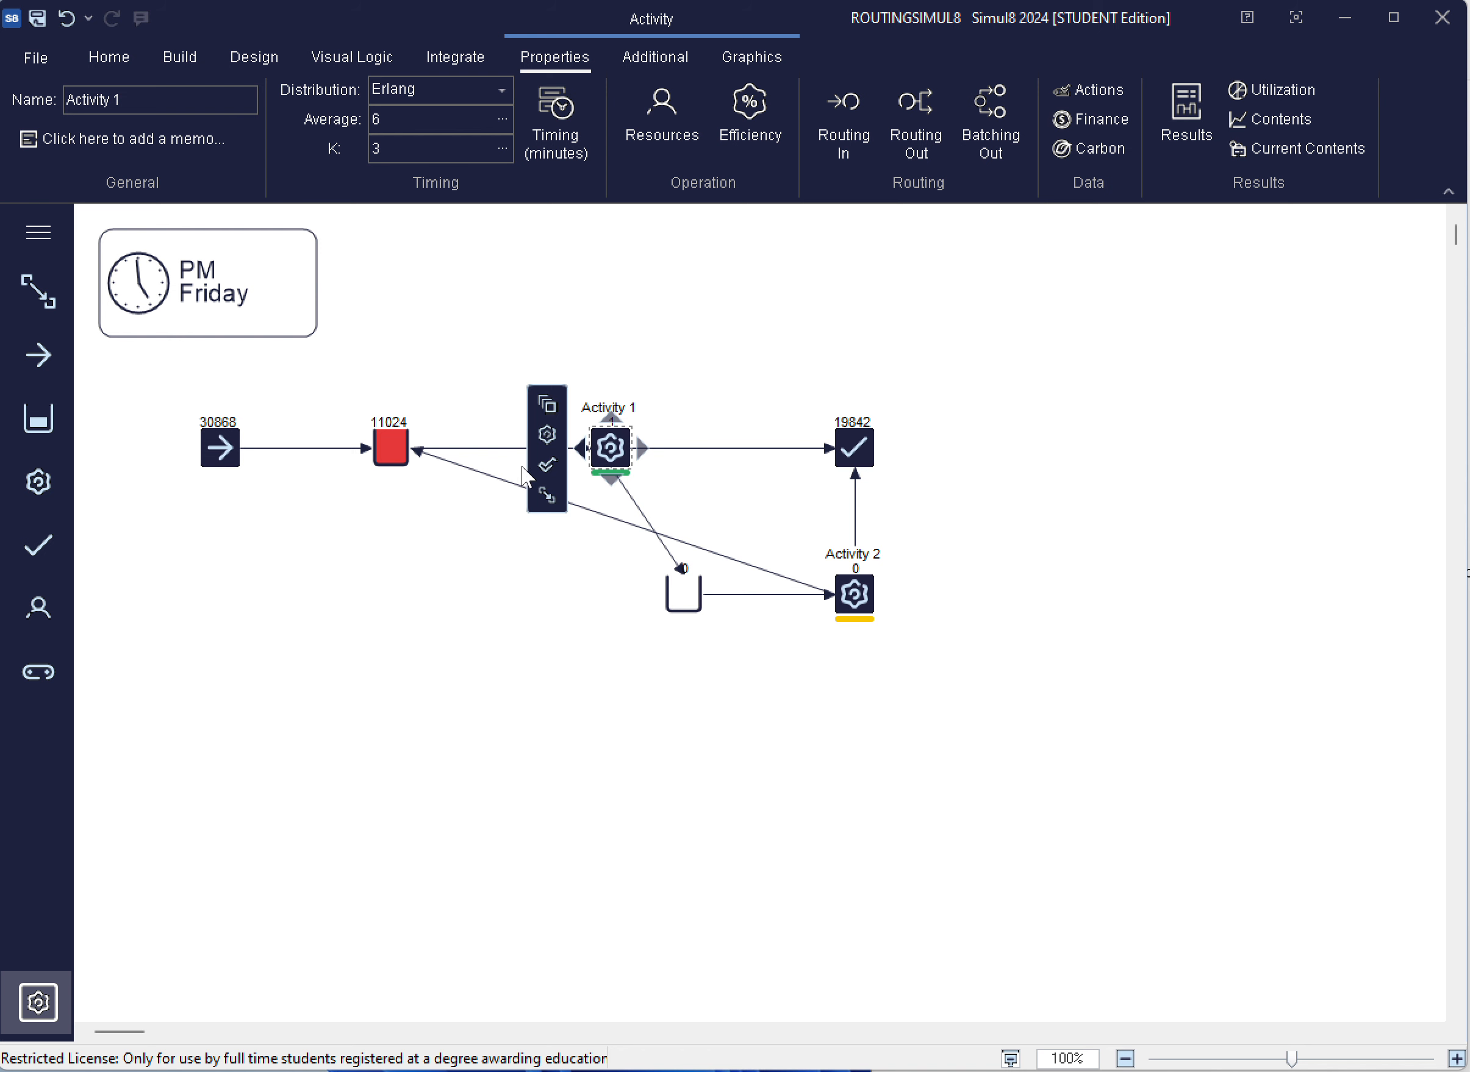
{"action": "mouse_move", "coordinate": [605, 449]}
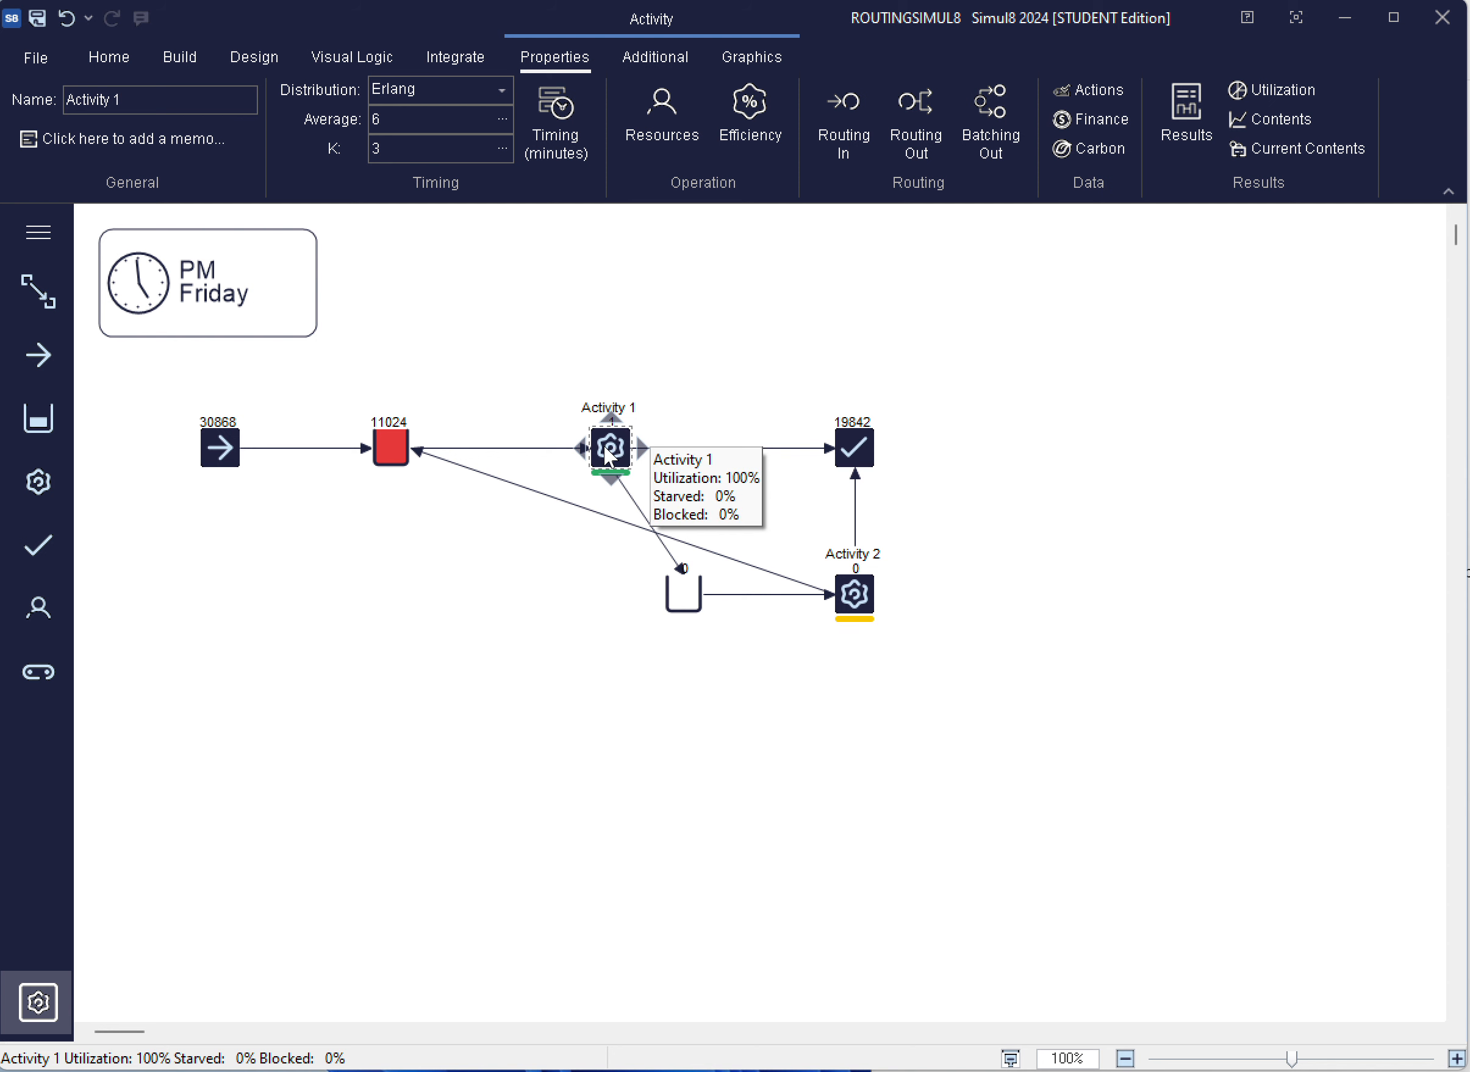
Try to copy Activity 1 and paste it into the empty area below the main flow
{"action": "right_click", "coordinate": [607, 445]}
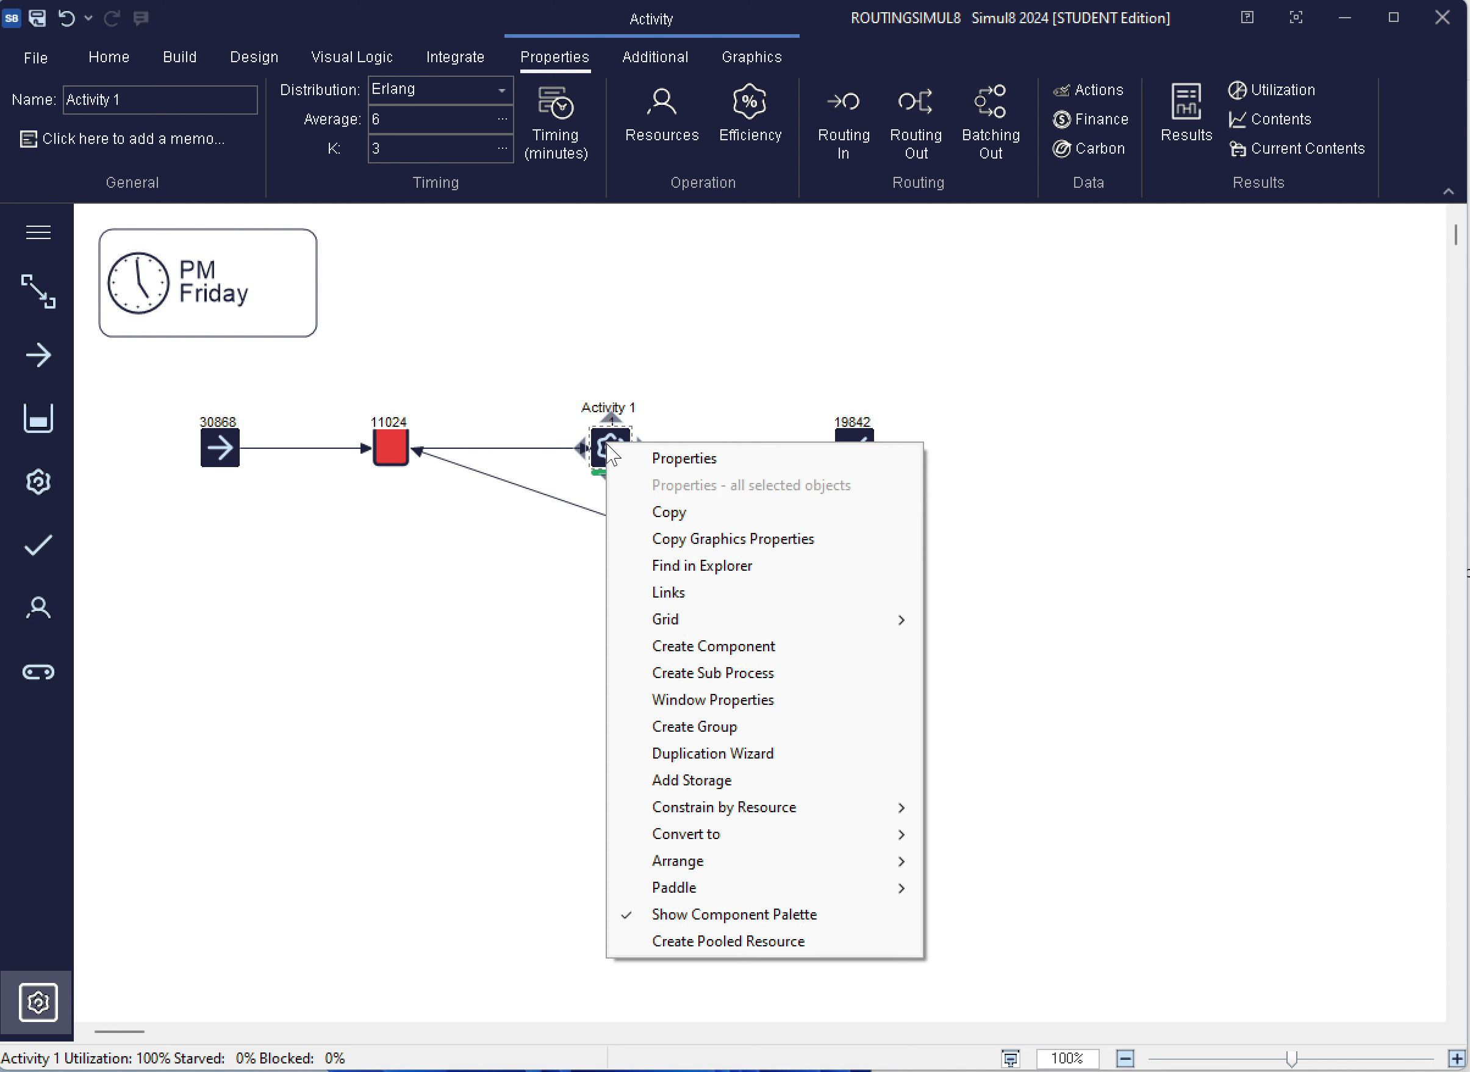
{"action": "left_click", "coordinate": [624, 512]}
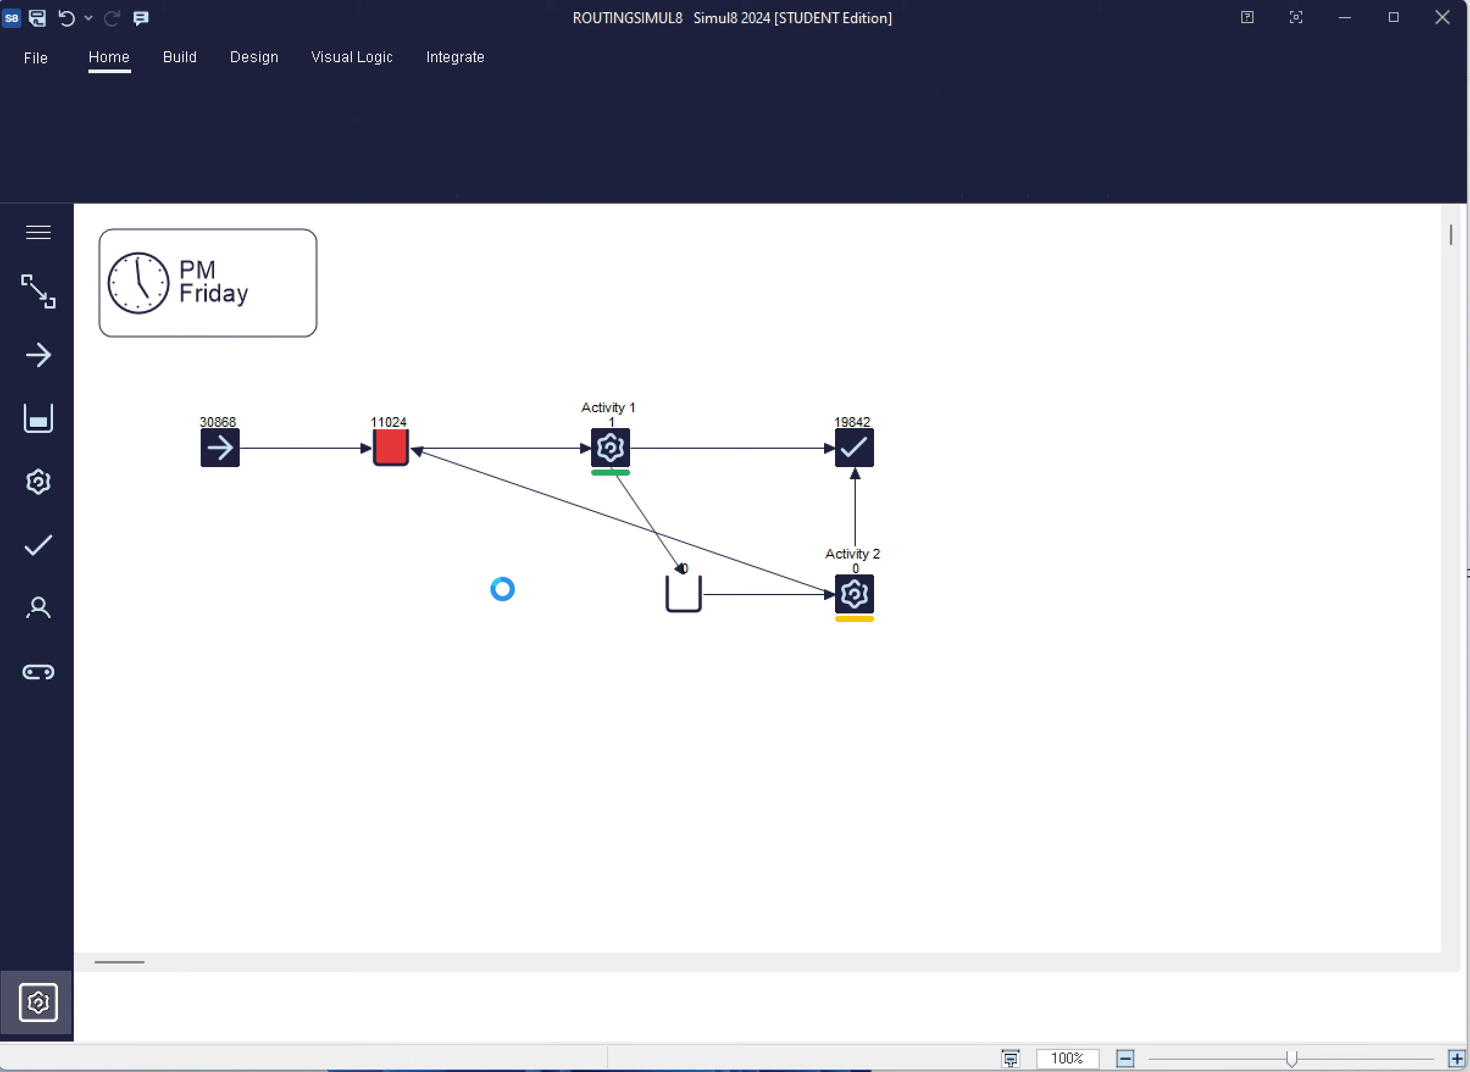
{"action": "right_click", "coordinate": [502, 595]}
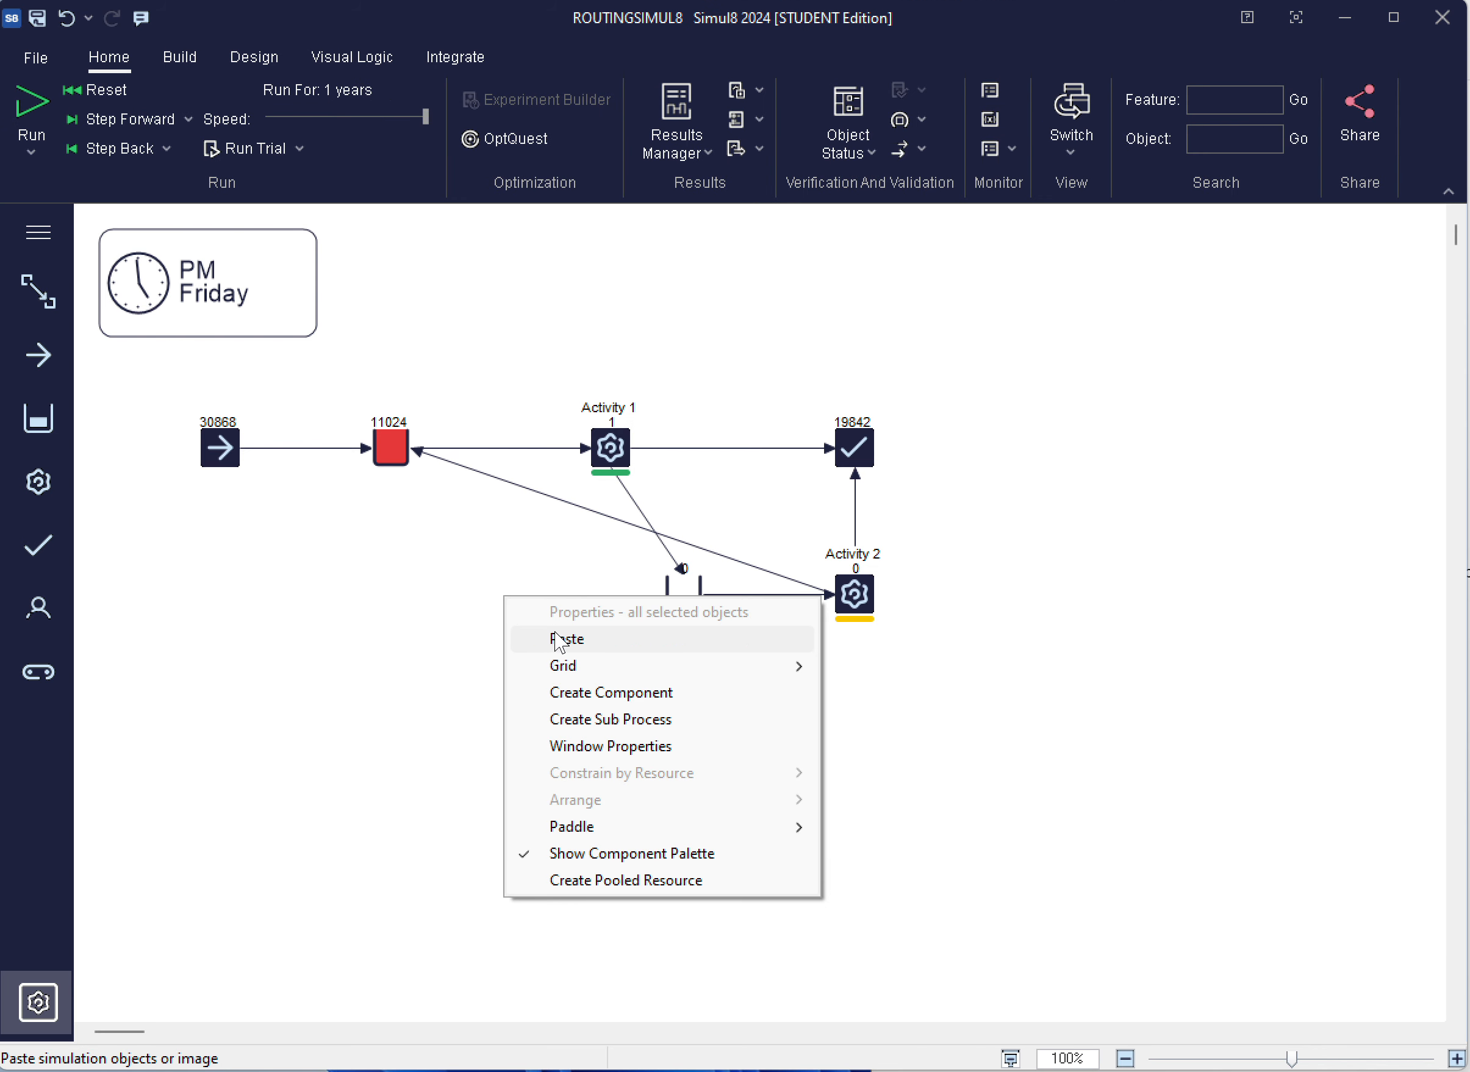
{"action": "left_click", "coordinate": [560, 639]}
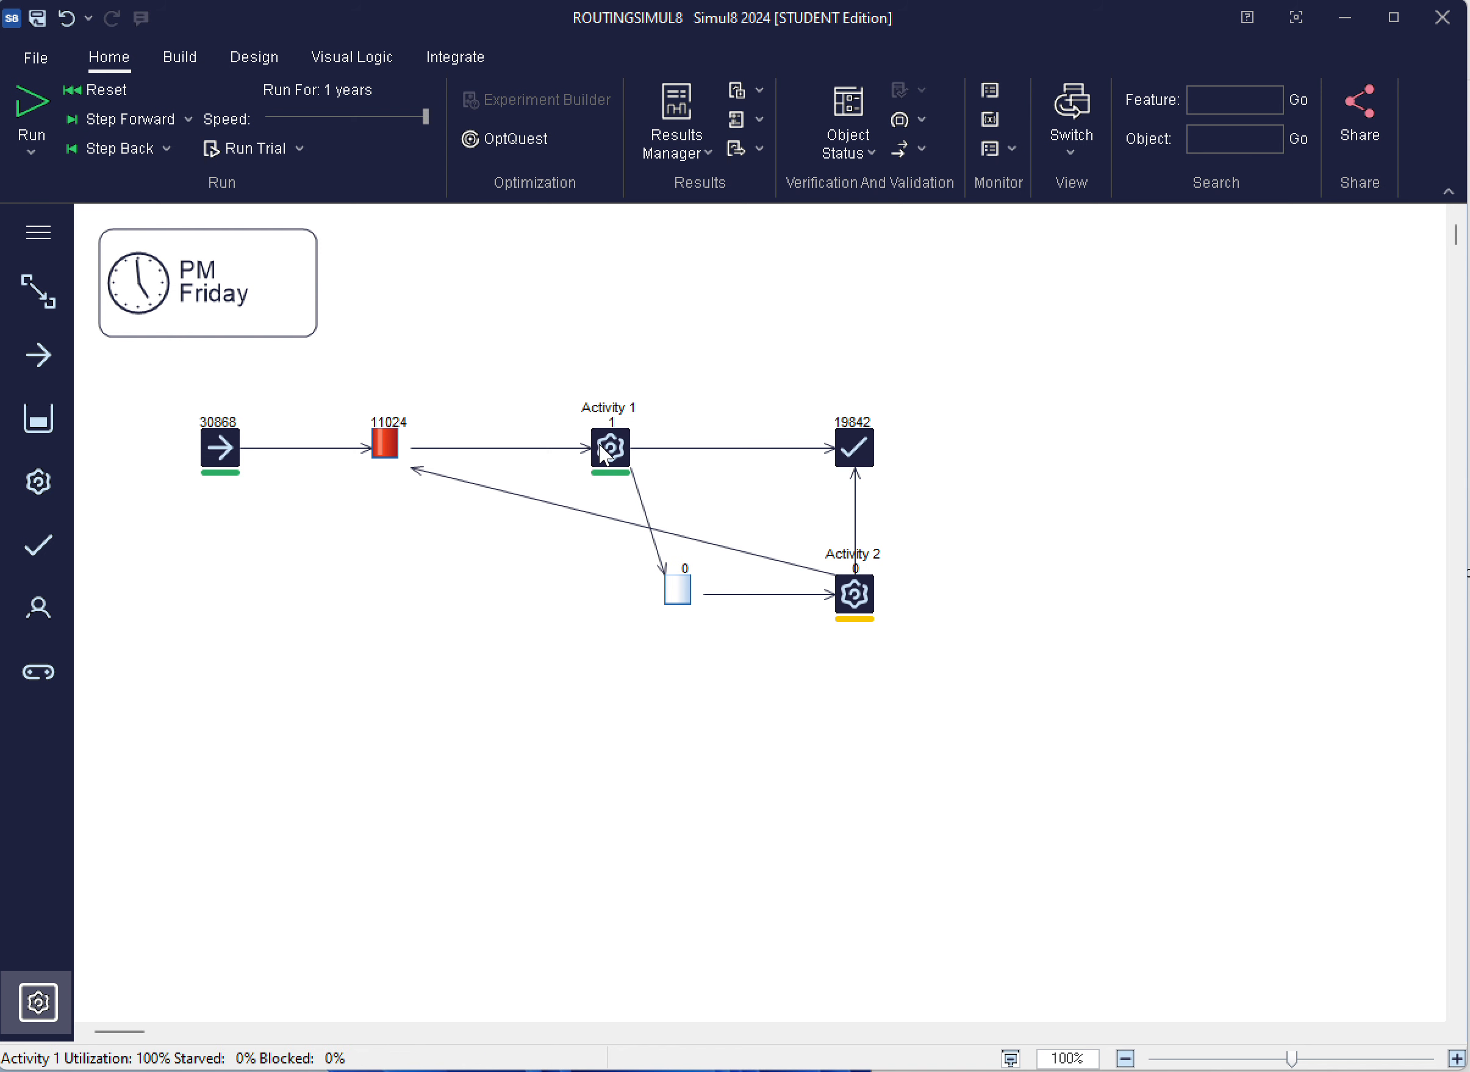
Move Activity 1 above the main flow line and try again to paste the copied activity into the empty area below
{"action": "left_click_drag", "start_coordinate": [599, 442], "coordinate": [570, 346]}
{"action": "left_click", "coordinate": [542, 618]}
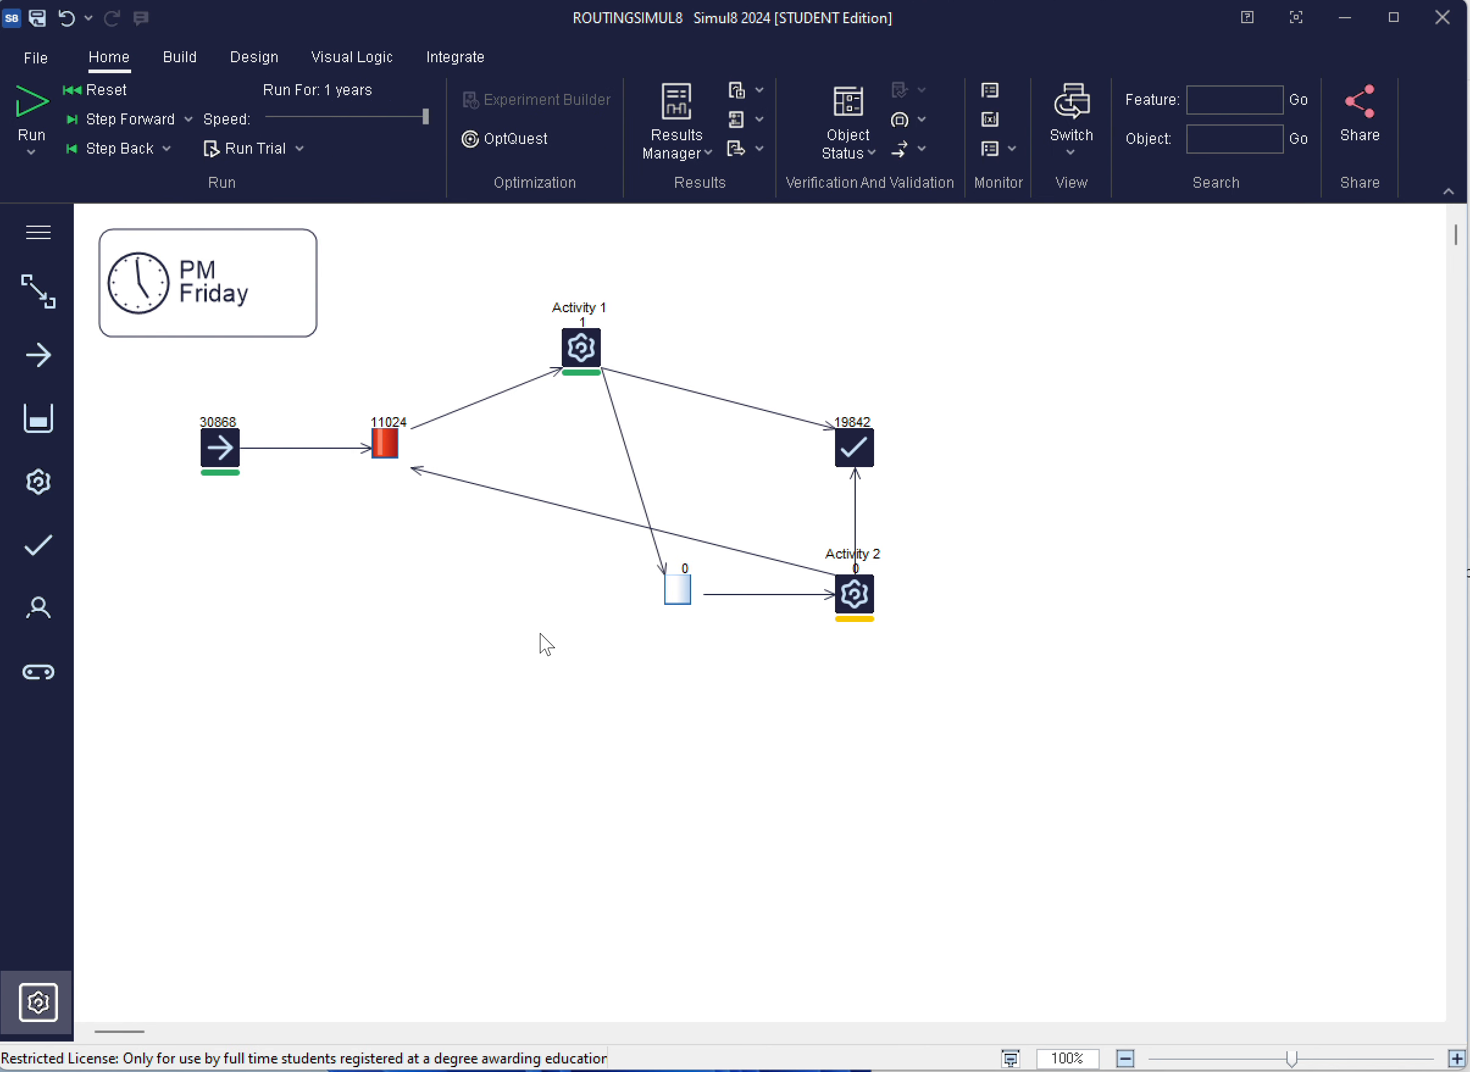
{"action": "right_click", "coordinate": [541, 632]}
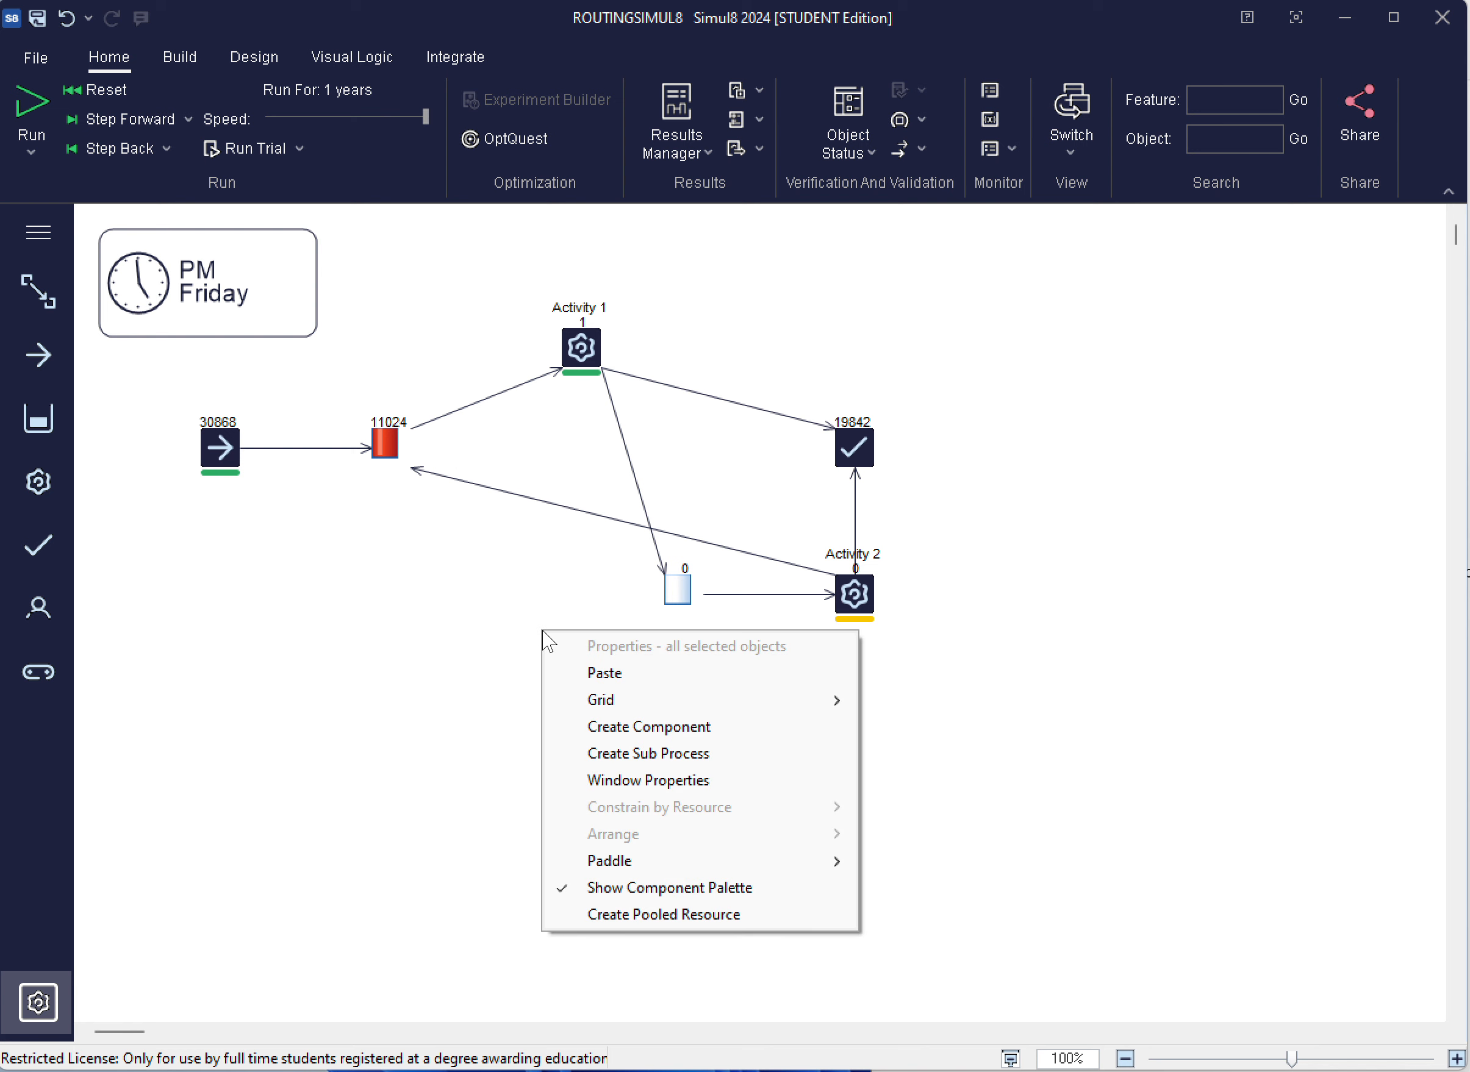
{"action": "left_click", "coordinate": [581, 673]}
Create one copy of Activity 1 with the Duplication Wizard and place it below Queue for Activity 1
{"action": "right_click", "coordinate": [580, 348]}
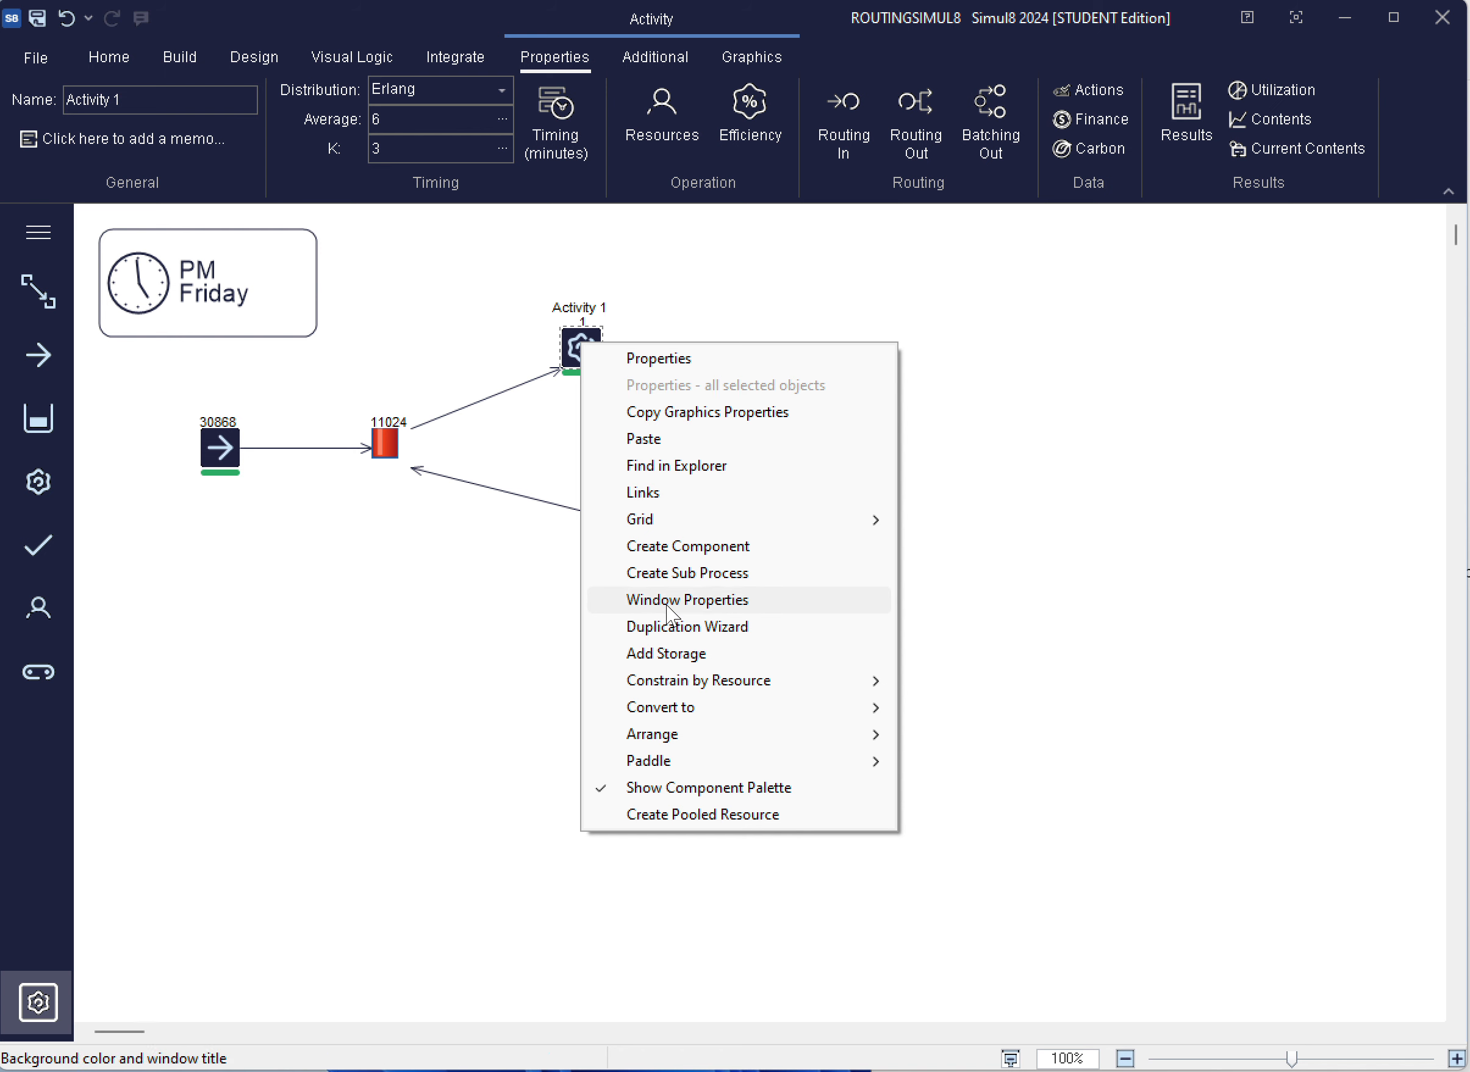
{"action": "left_click", "coordinate": [669, 626]}
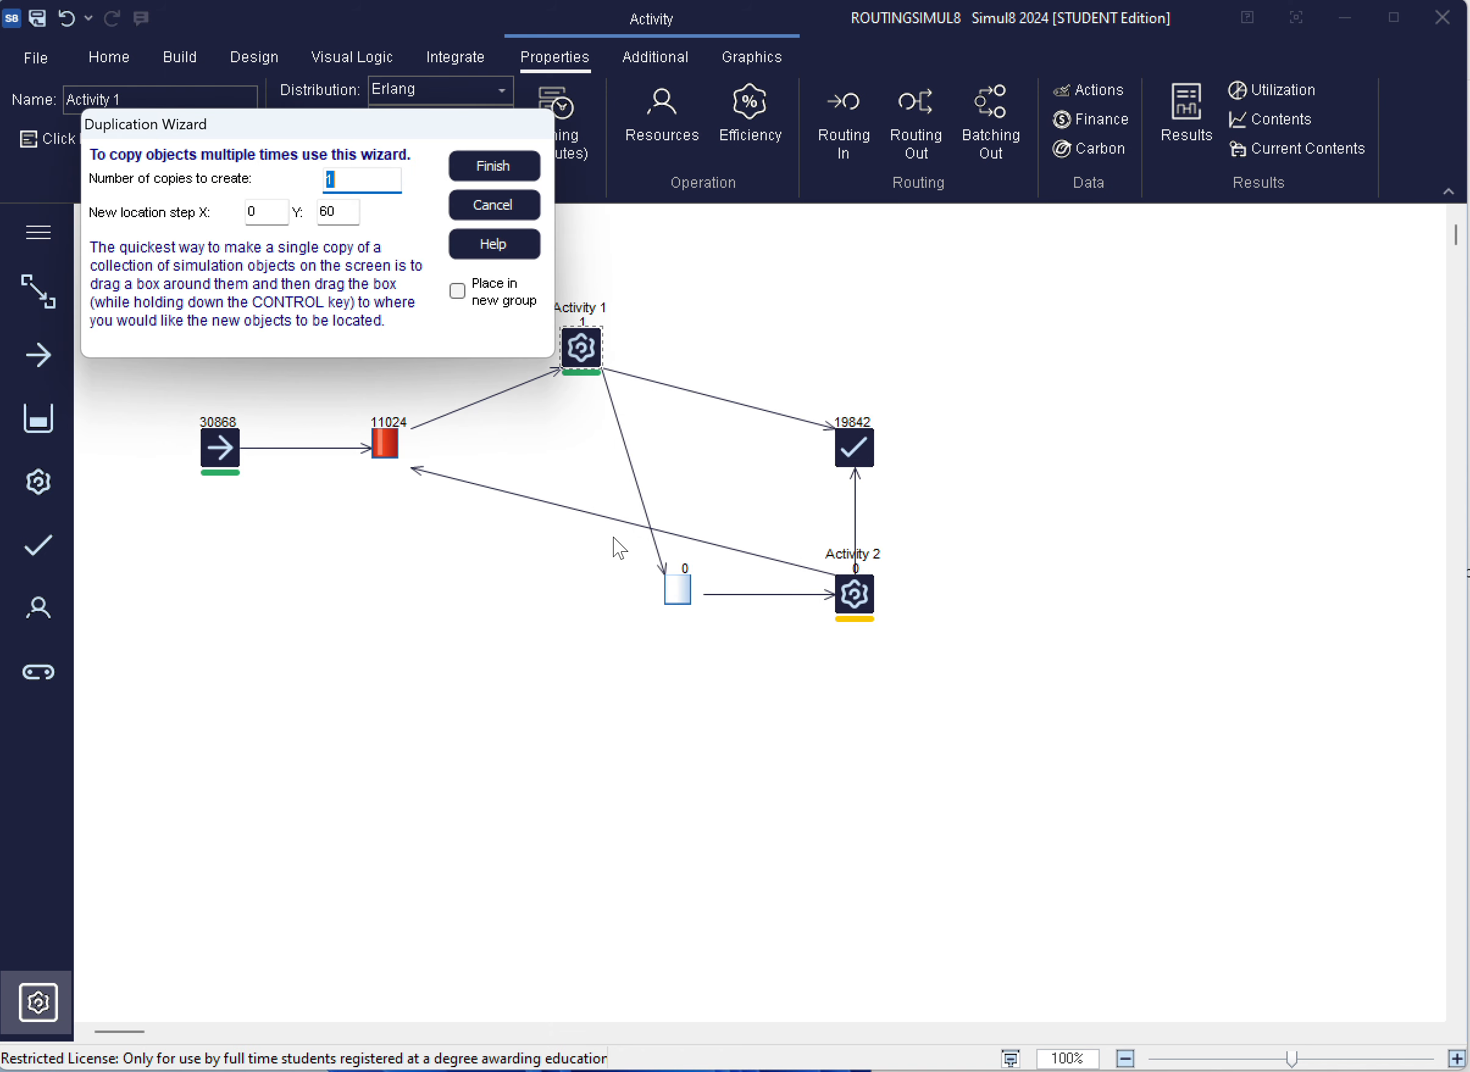
{"action": "left_click", "coordinate": [477, 166]}
{"action": "left_click_drag", "start_coordinate": [569, 425], "coordinate": [437, 610]}
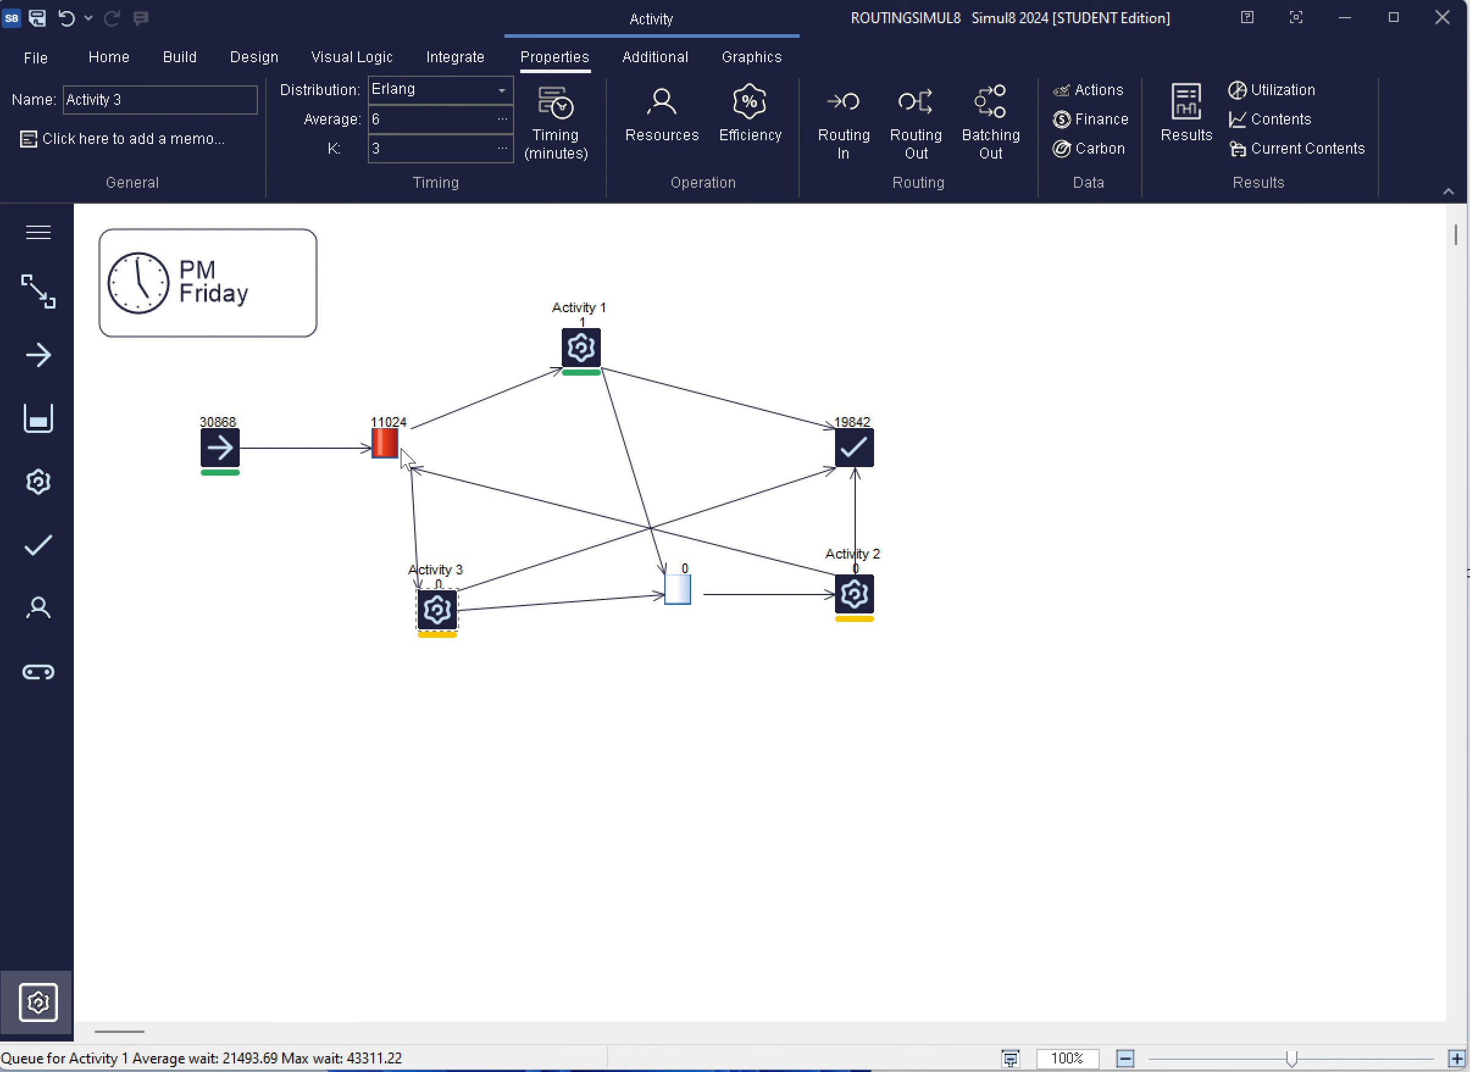
Move Queue for Activity 1 slightly upward and deselect it
{"action": "left_click", "coordinate": [385, 441]}
{"action": "left_click_drag", "start_coordinate": [377, 515], "coordinate": [385, 432]}
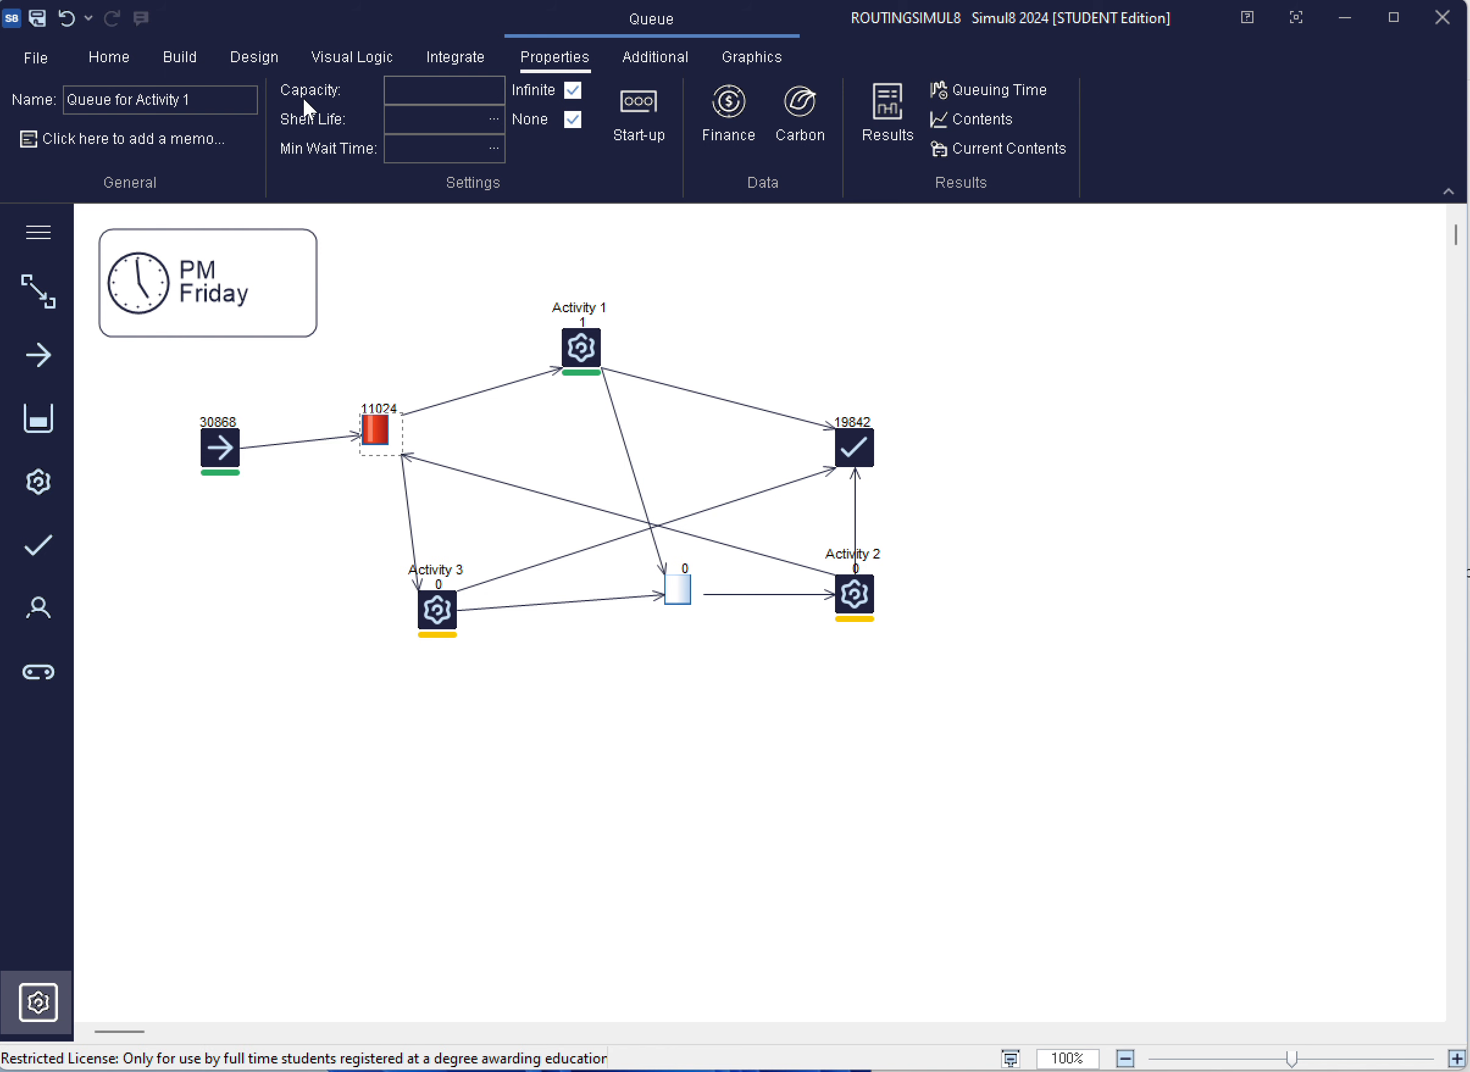
{"action": "left_click", "coordinate": [437, 325]}
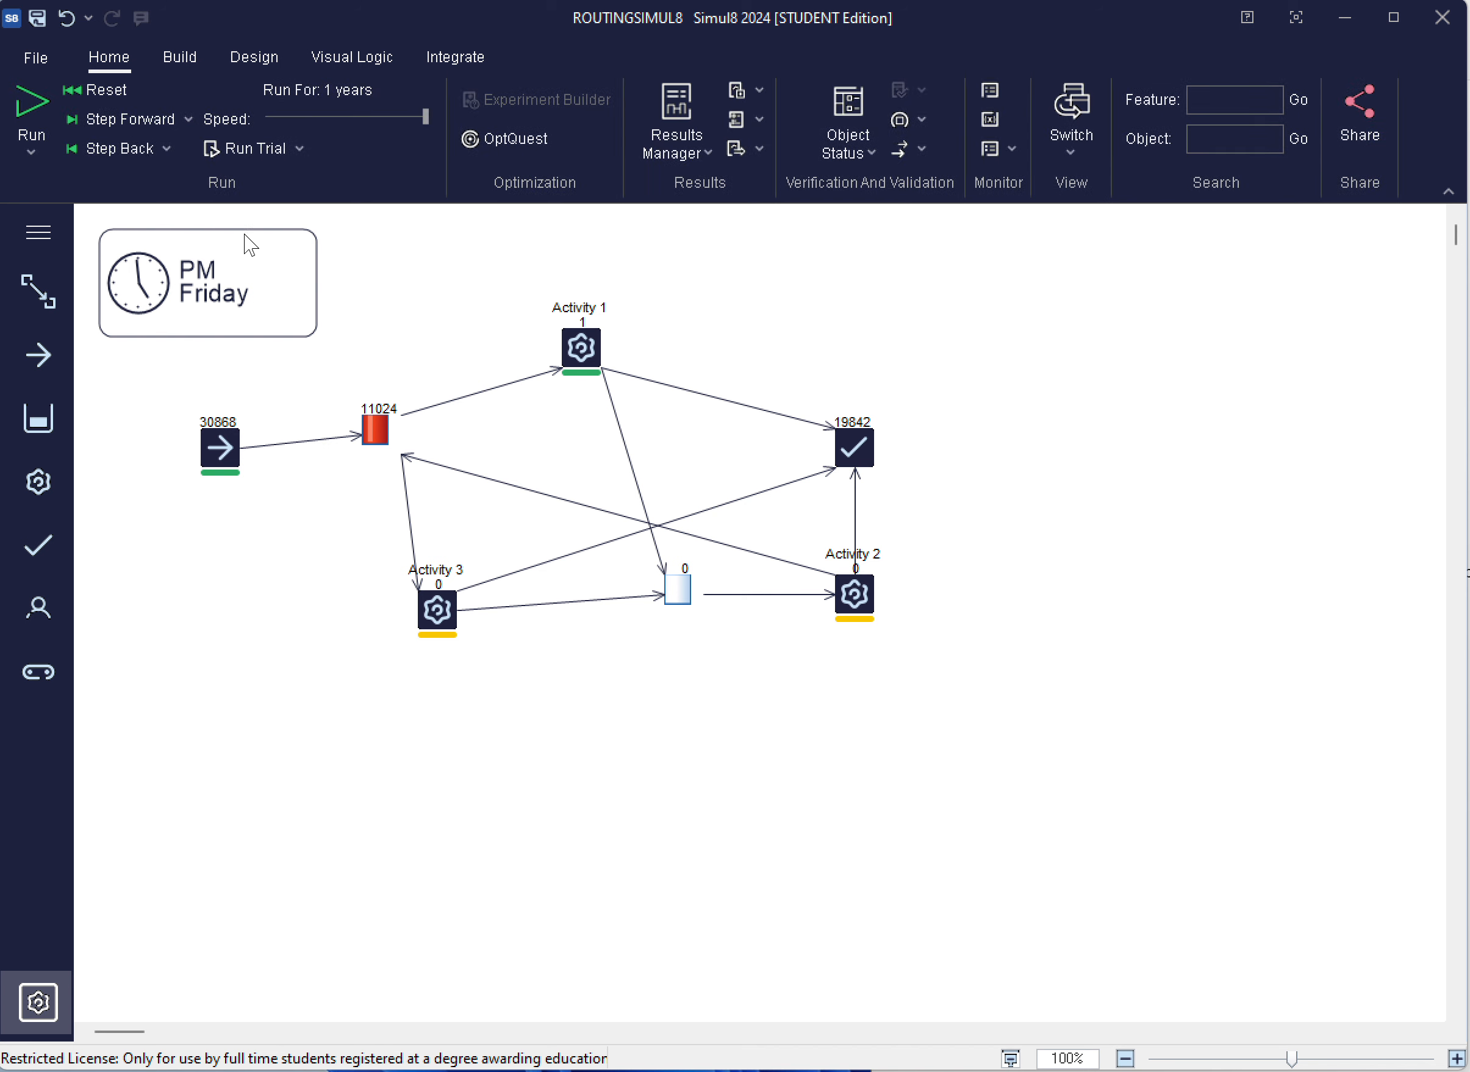
Reset the simulation, run it at a slow speed to watch work items reach Activity 3, and pause it
{"action": "left_click", "coordinate": [99, 88]}
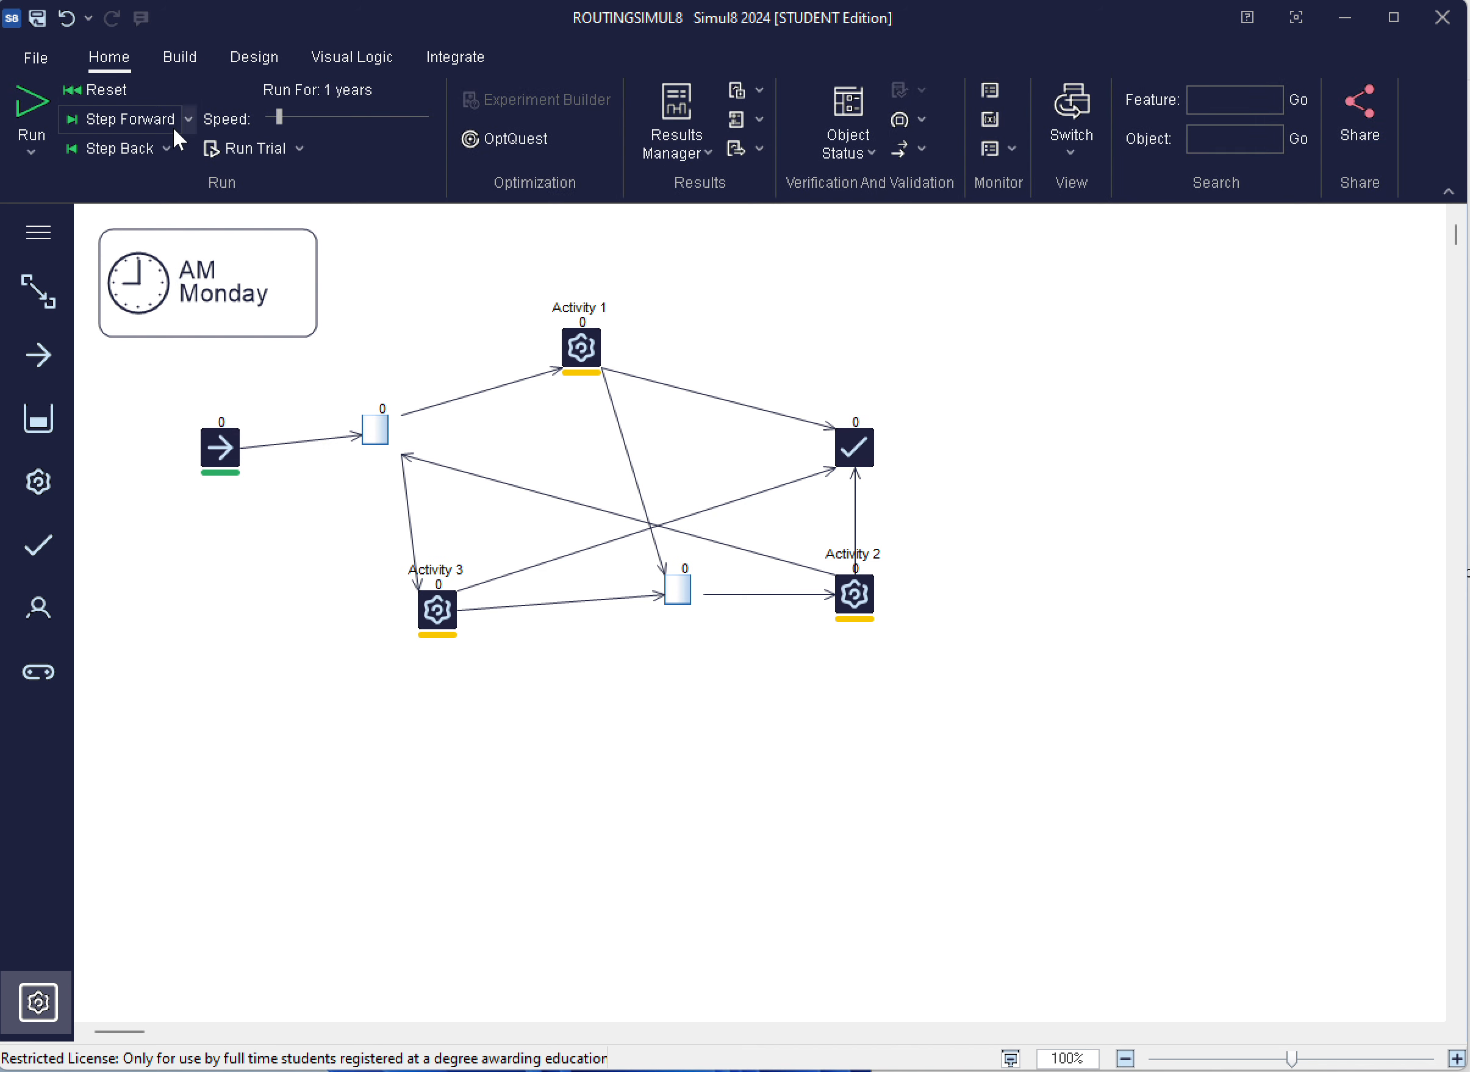
{"action": "left_click", "coordinate": [33, 103]}
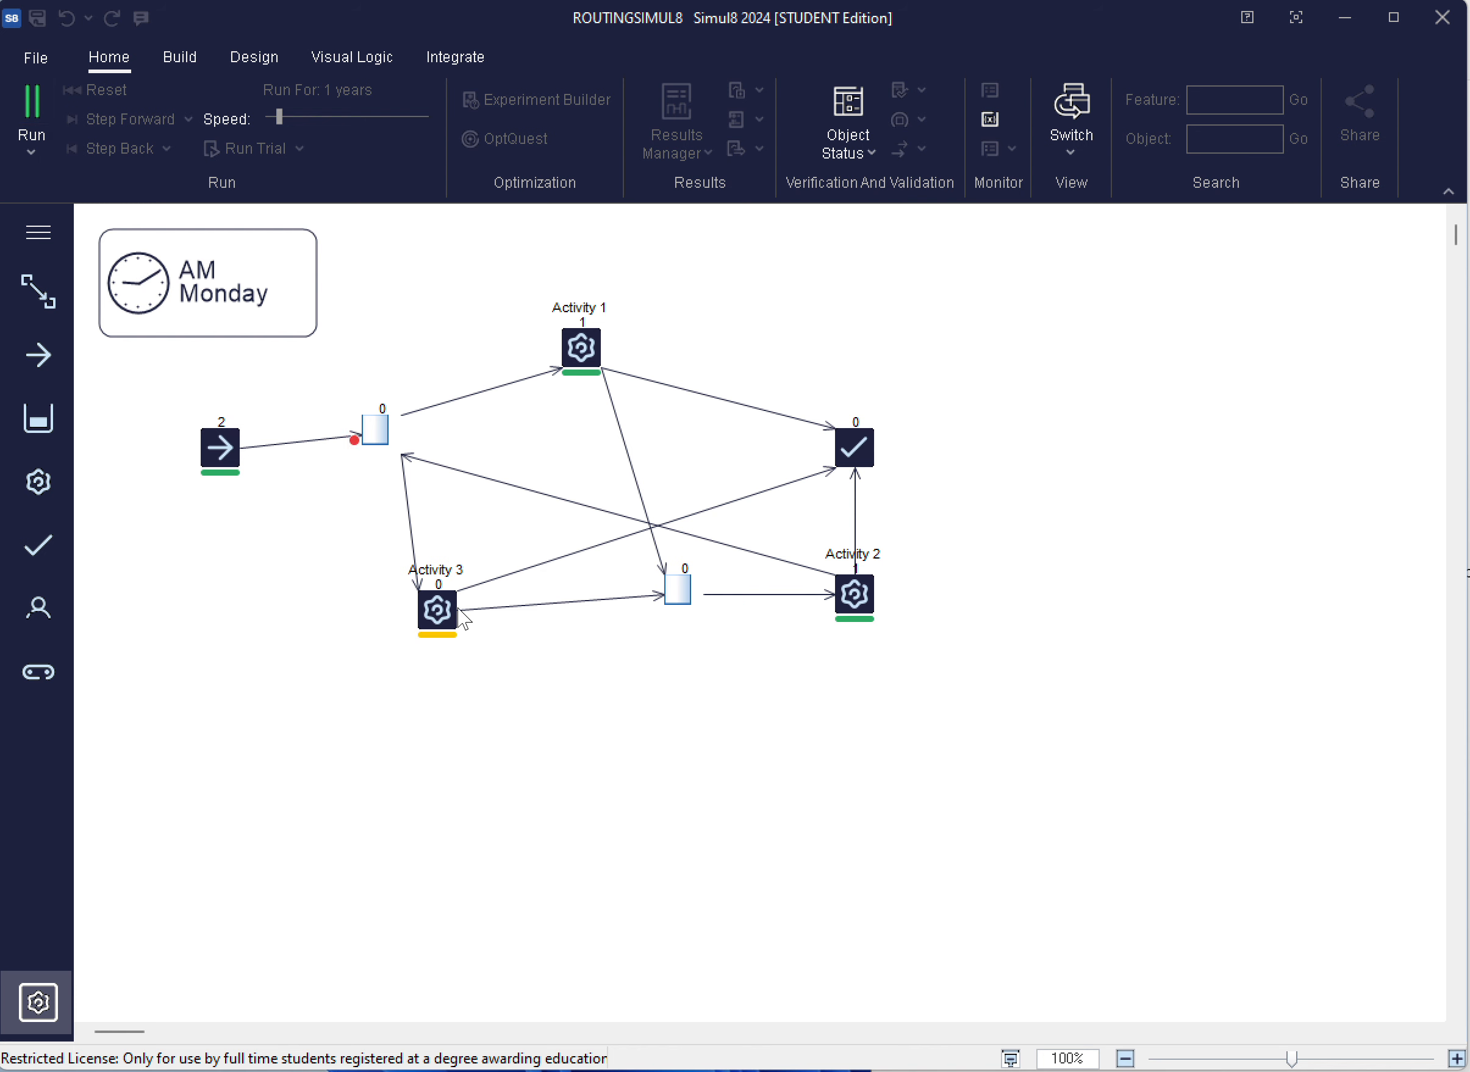
{"action": "left_click", "coordinate": [31, 95]}
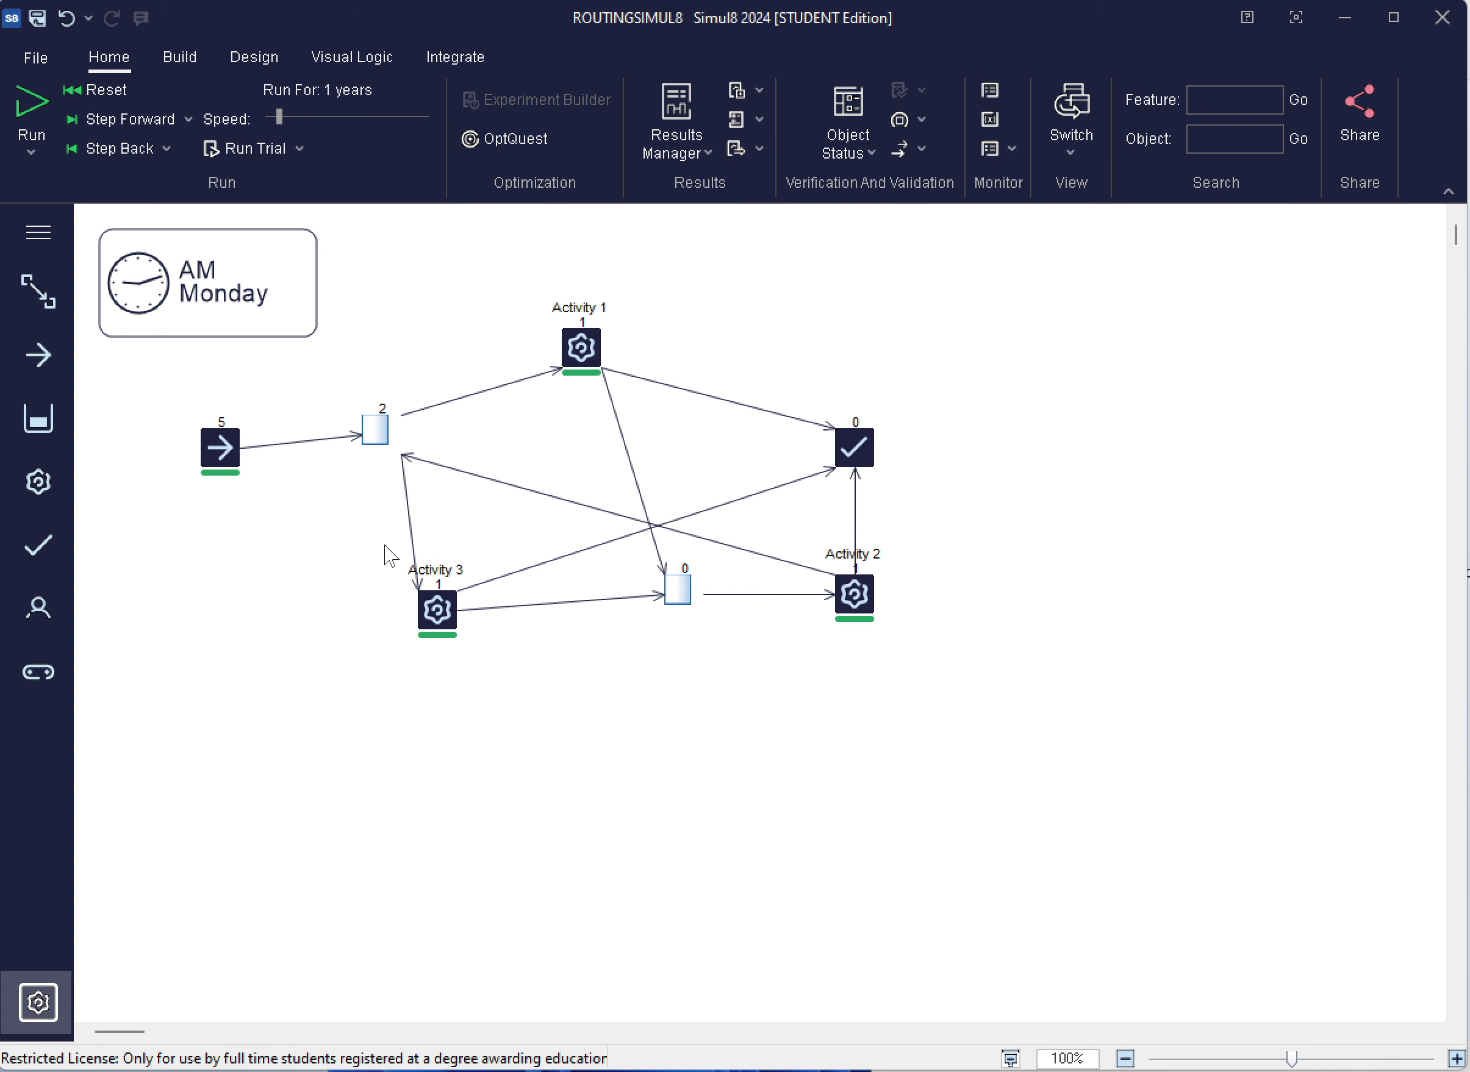
Review the routing in sources and routing out percentages of Activity 3
{"action": "left_click", "coordinate": [438, 610]}
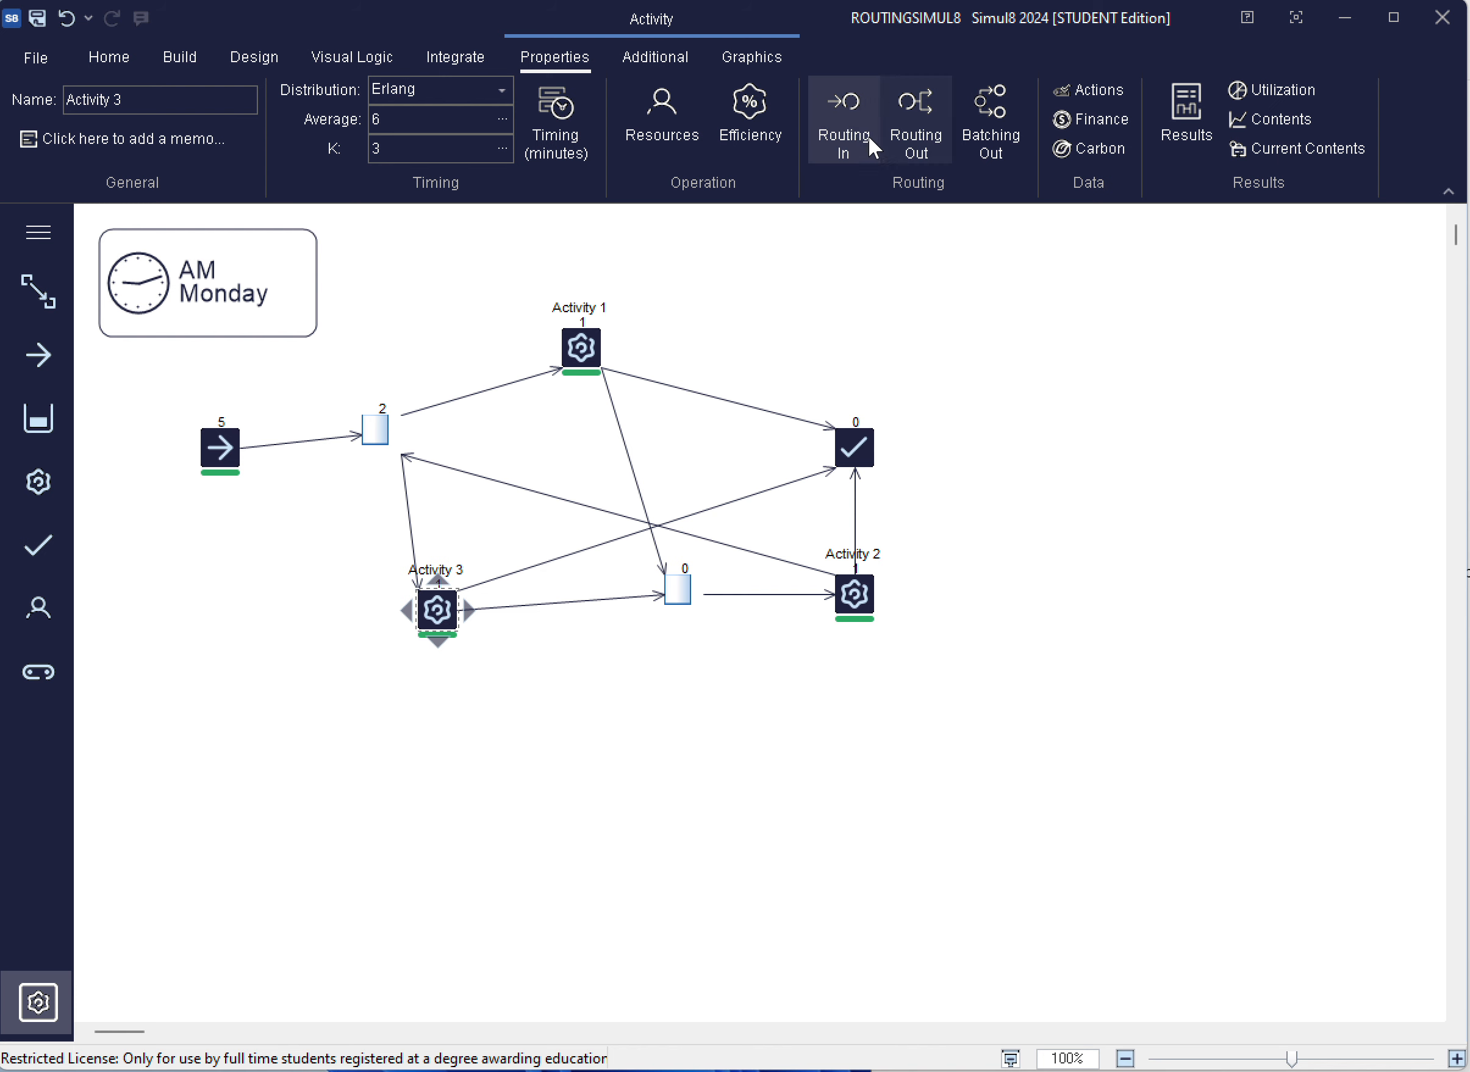
{"action": "left_click", "coordinate": [849, 117]}
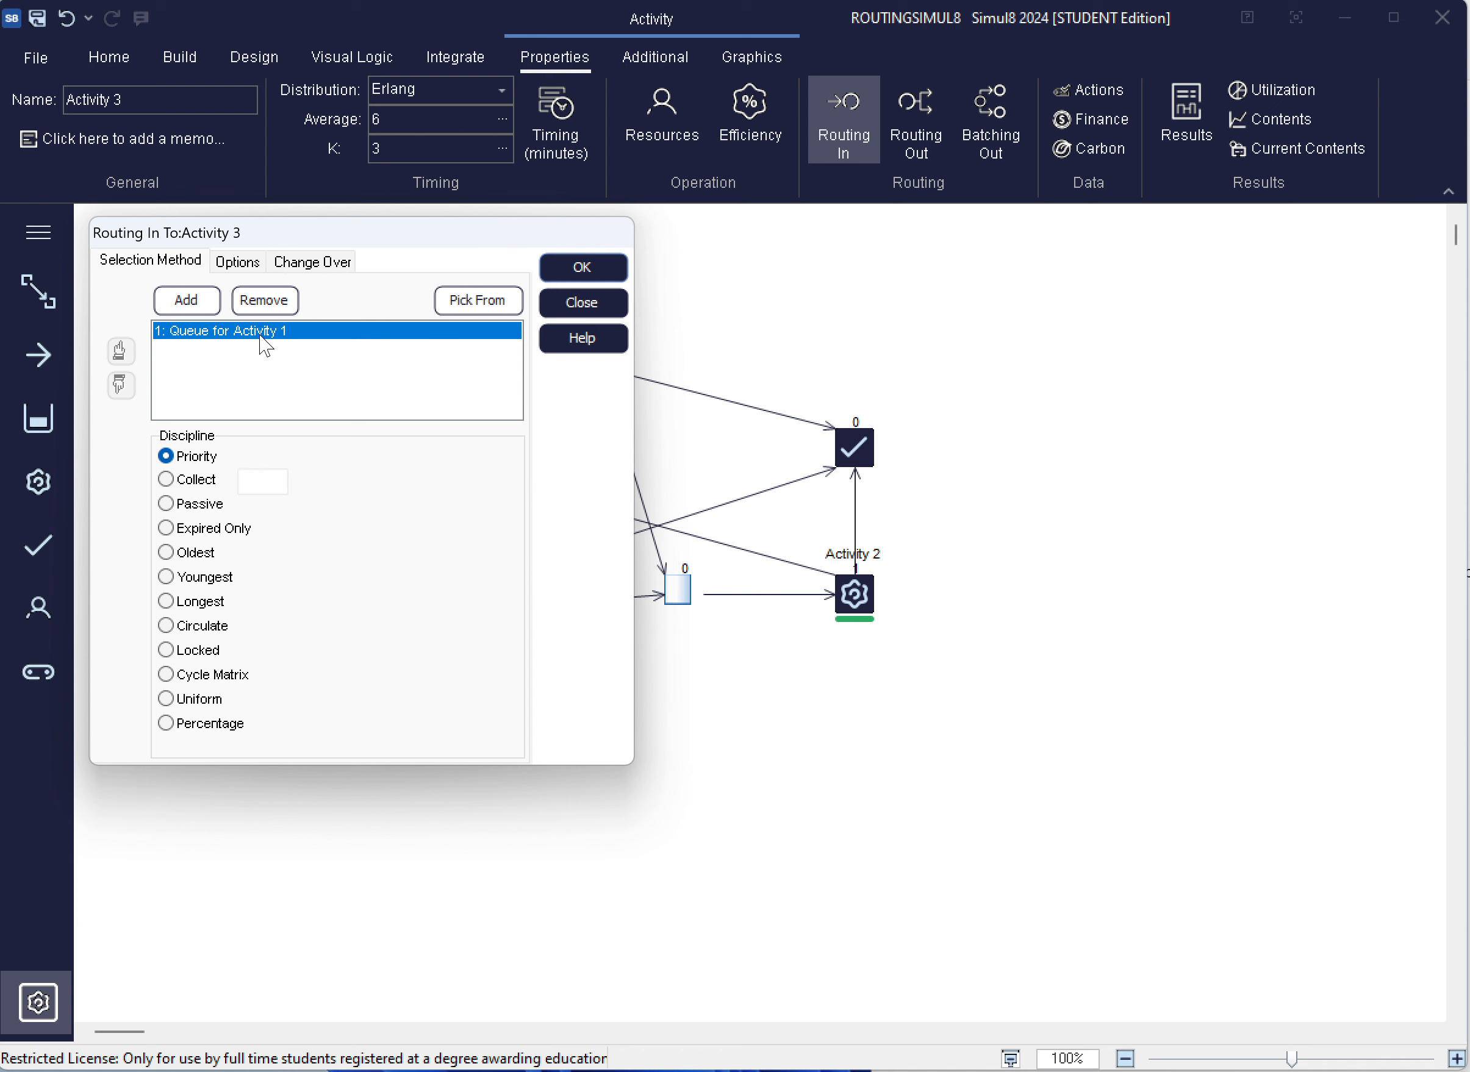
{"action": "left_click", "coordinate": [587, 264]}
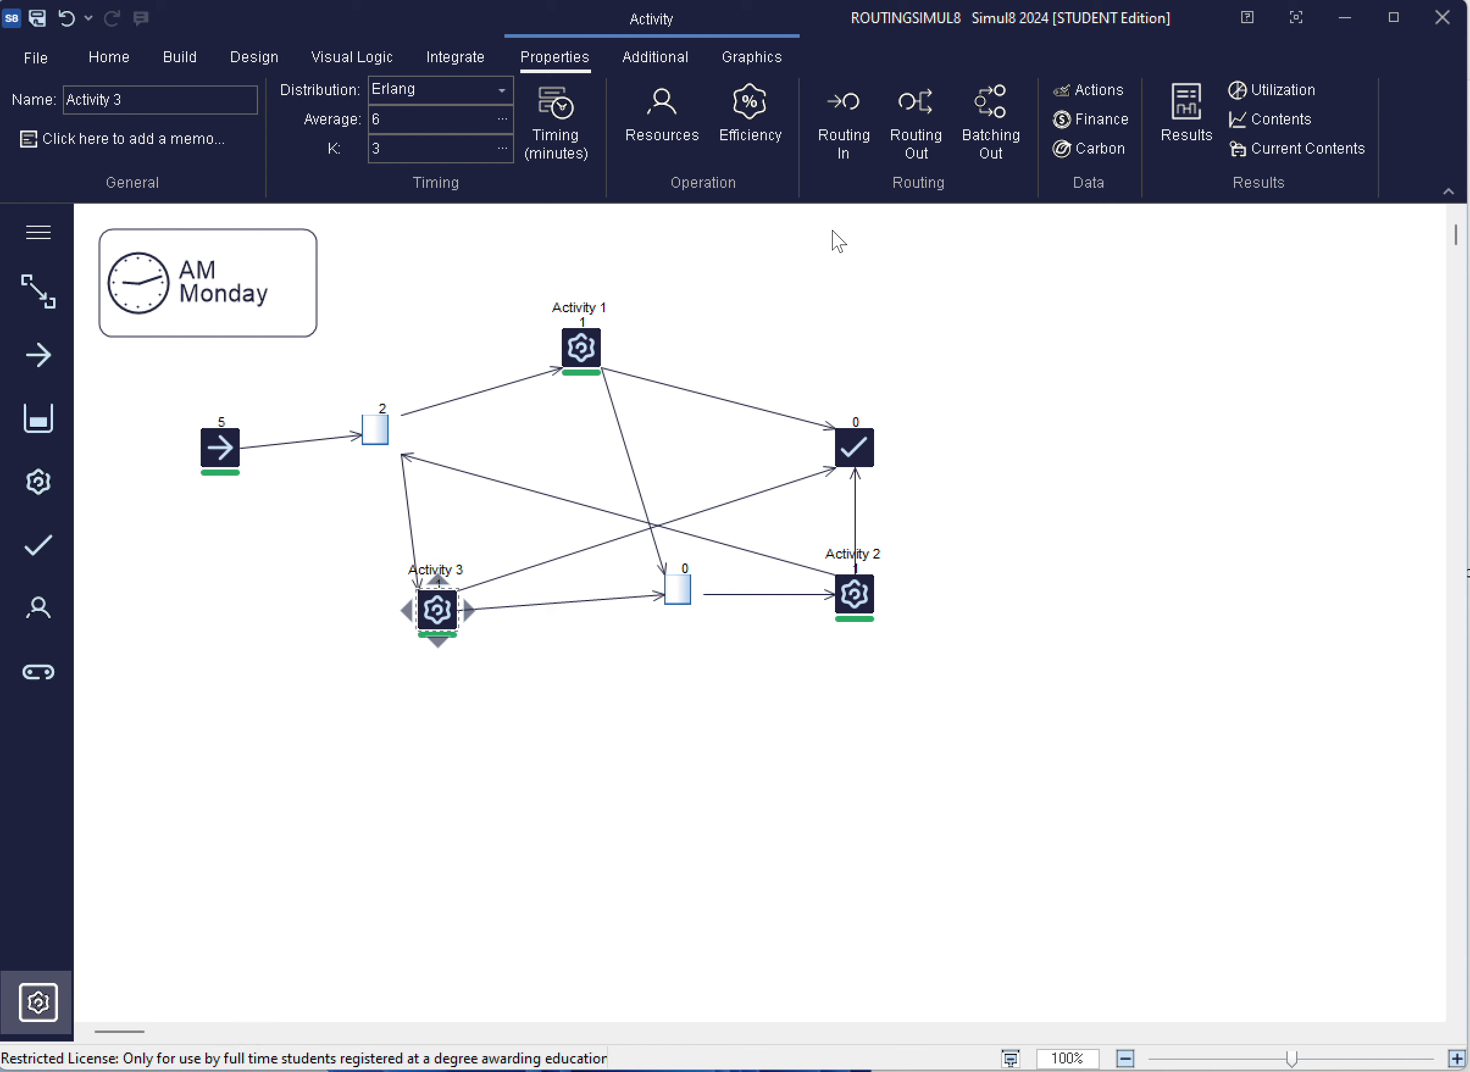
{"action": "left_click", "coordinate": [919, 122]}
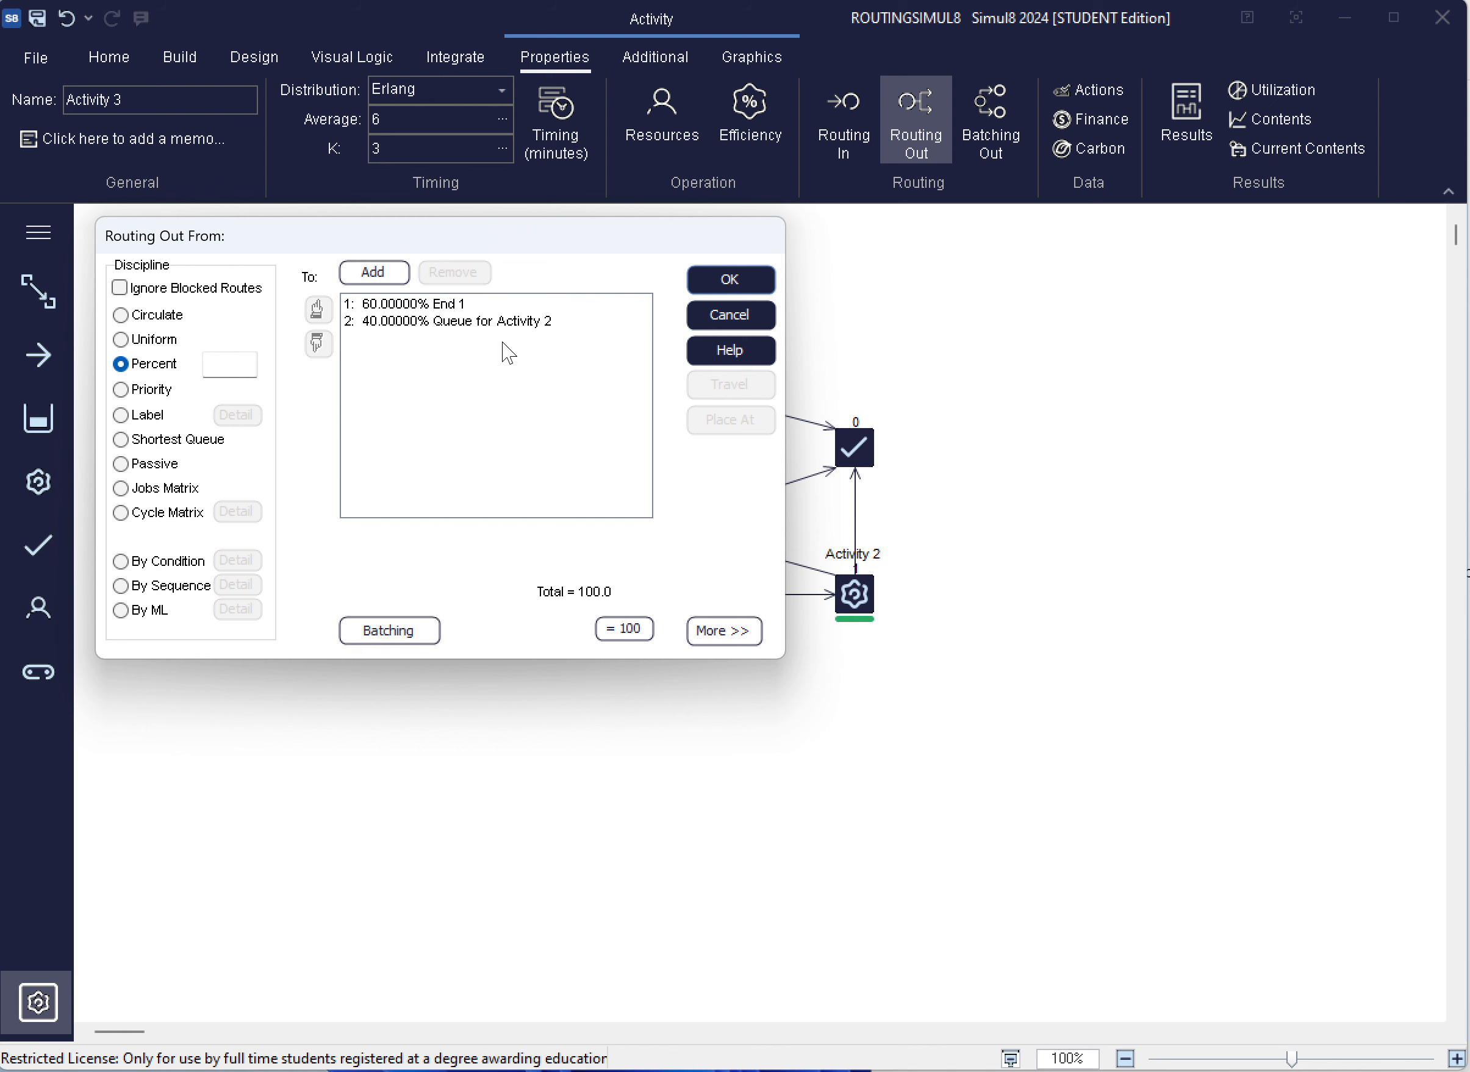
{"action": "left_click", "coordinate": [761, 279]}
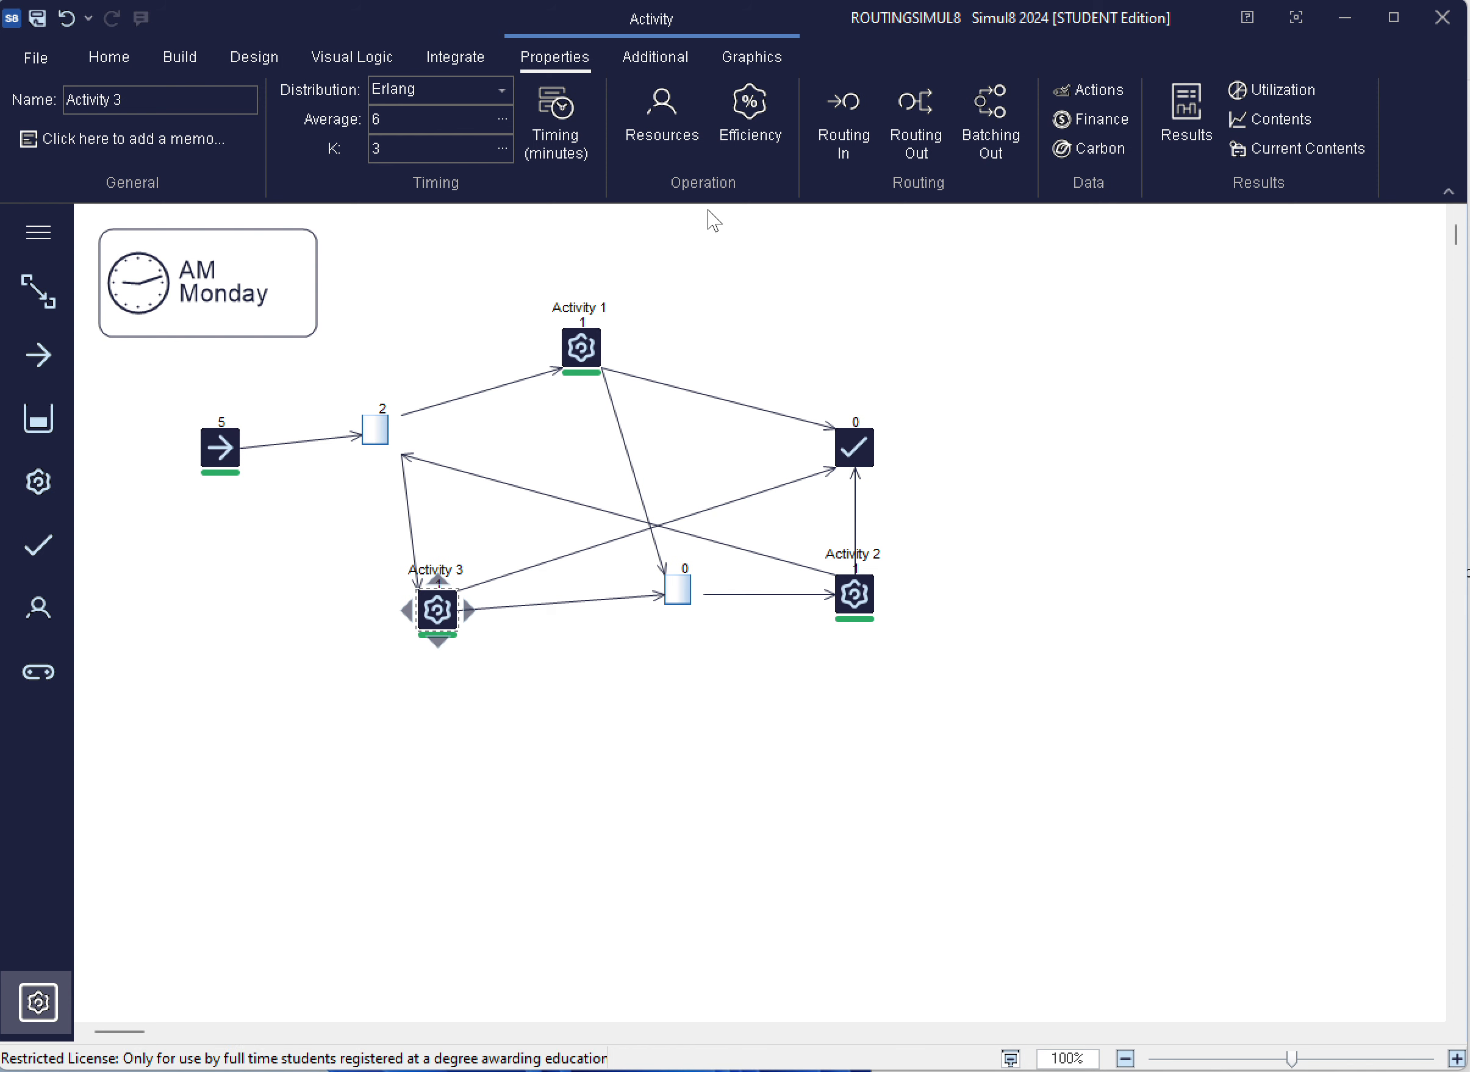
Add Activity 2 as a second source in Activity 3's routing in settings
{"action": "left_click", "coordinate": [852, 101]}
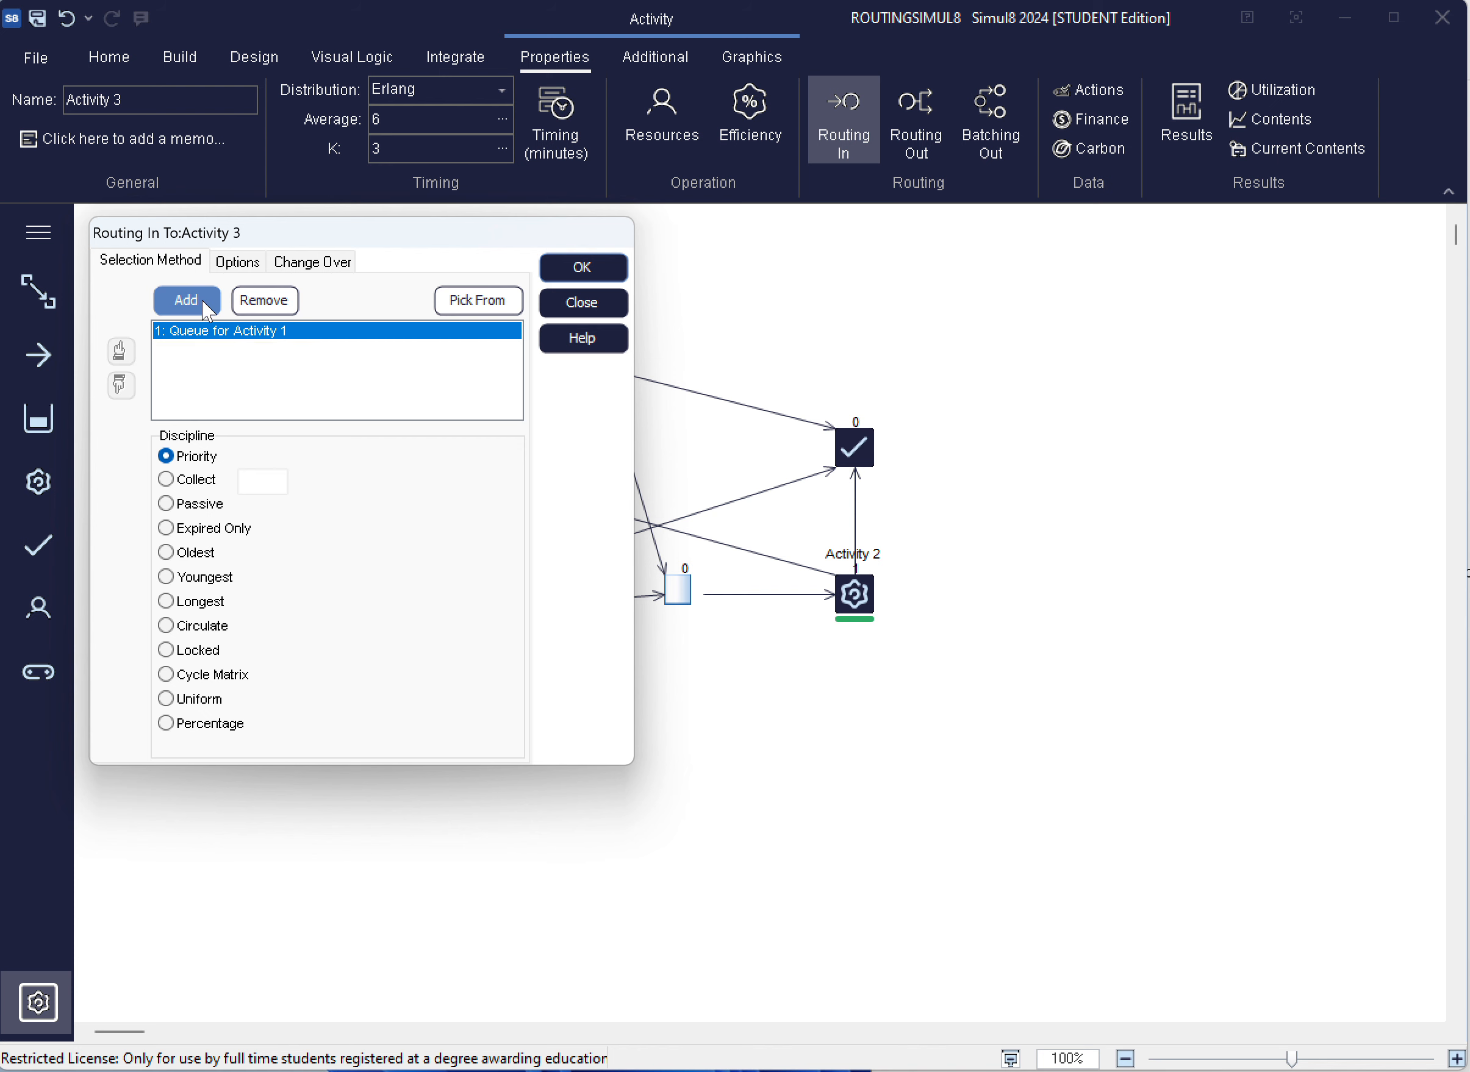
{"action": "left_click", "coordinate": [199, 302]}
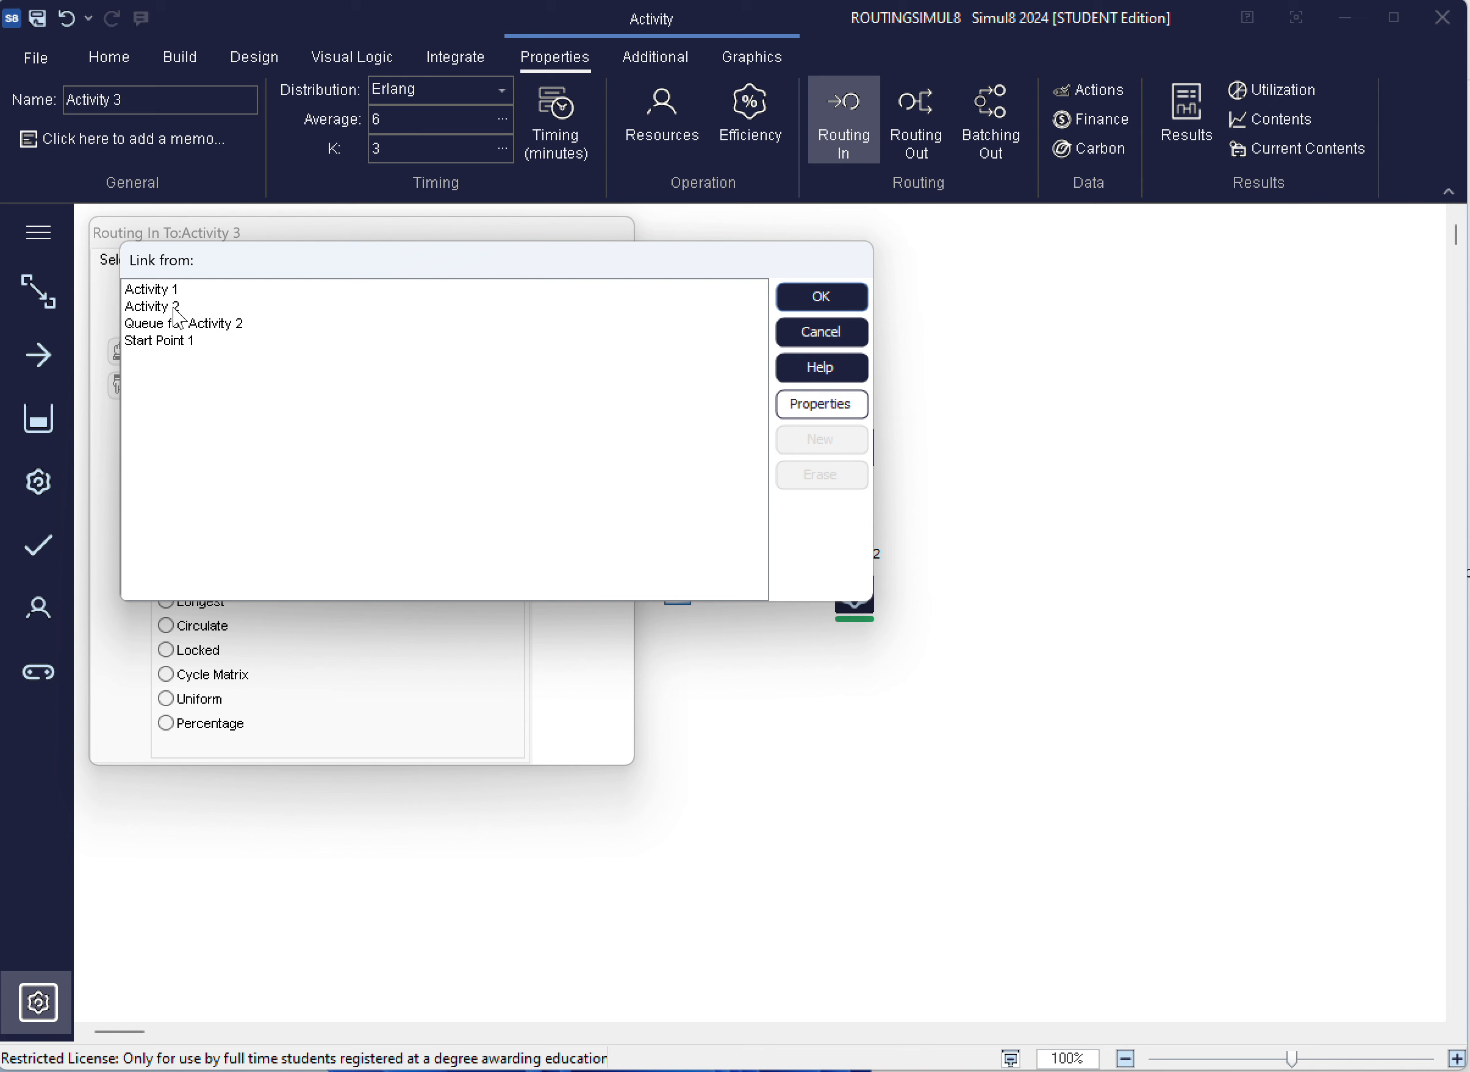
{"action": "left_click", "coordinate": [175, 308]}
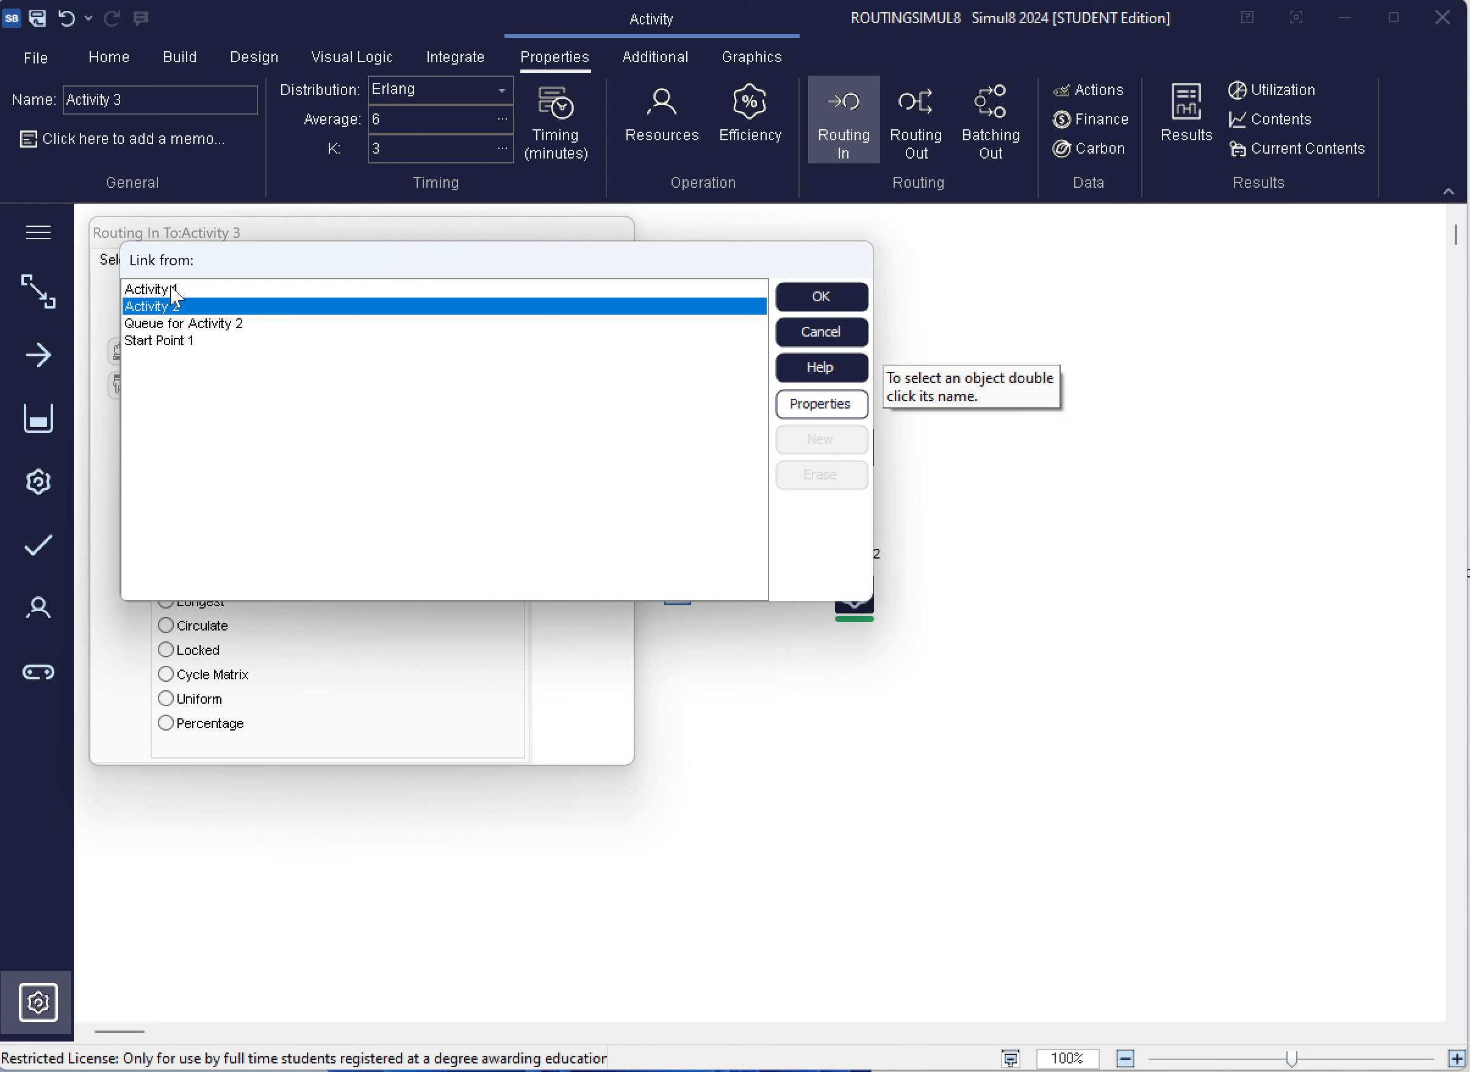
{"action": "left_click", "coordinate": [846, 301]}
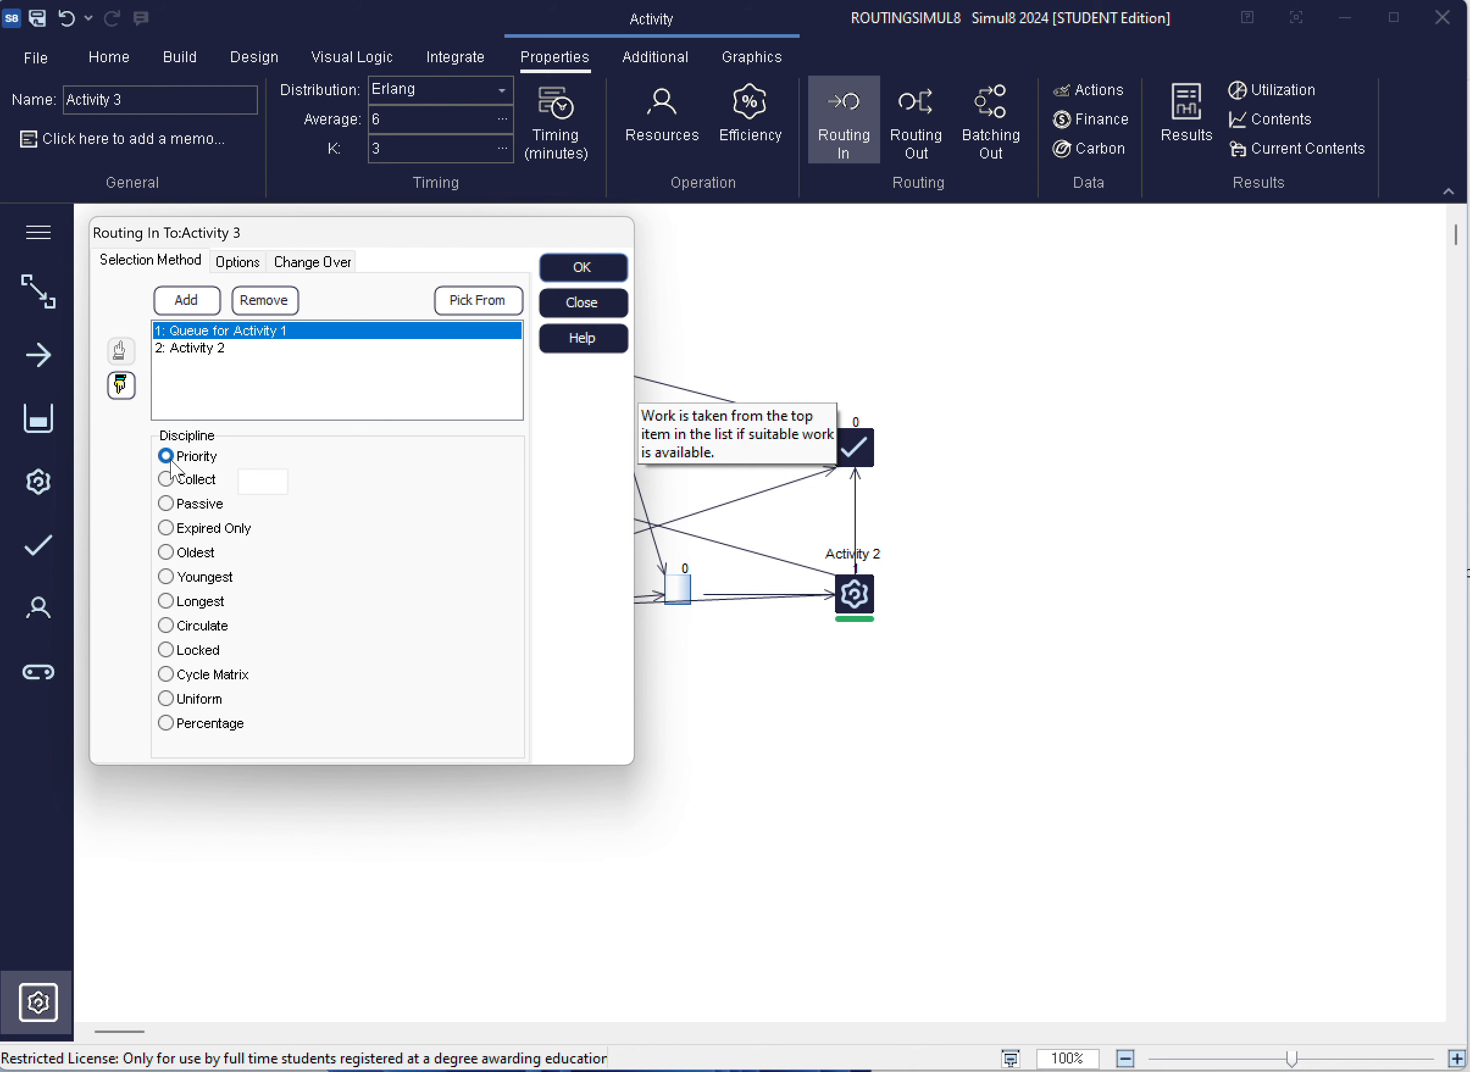
Confirm Activity 3's routing in settings with the Priority discipline and deselect the activity
{"action": "left_click", "coordinate": [584, 267]}
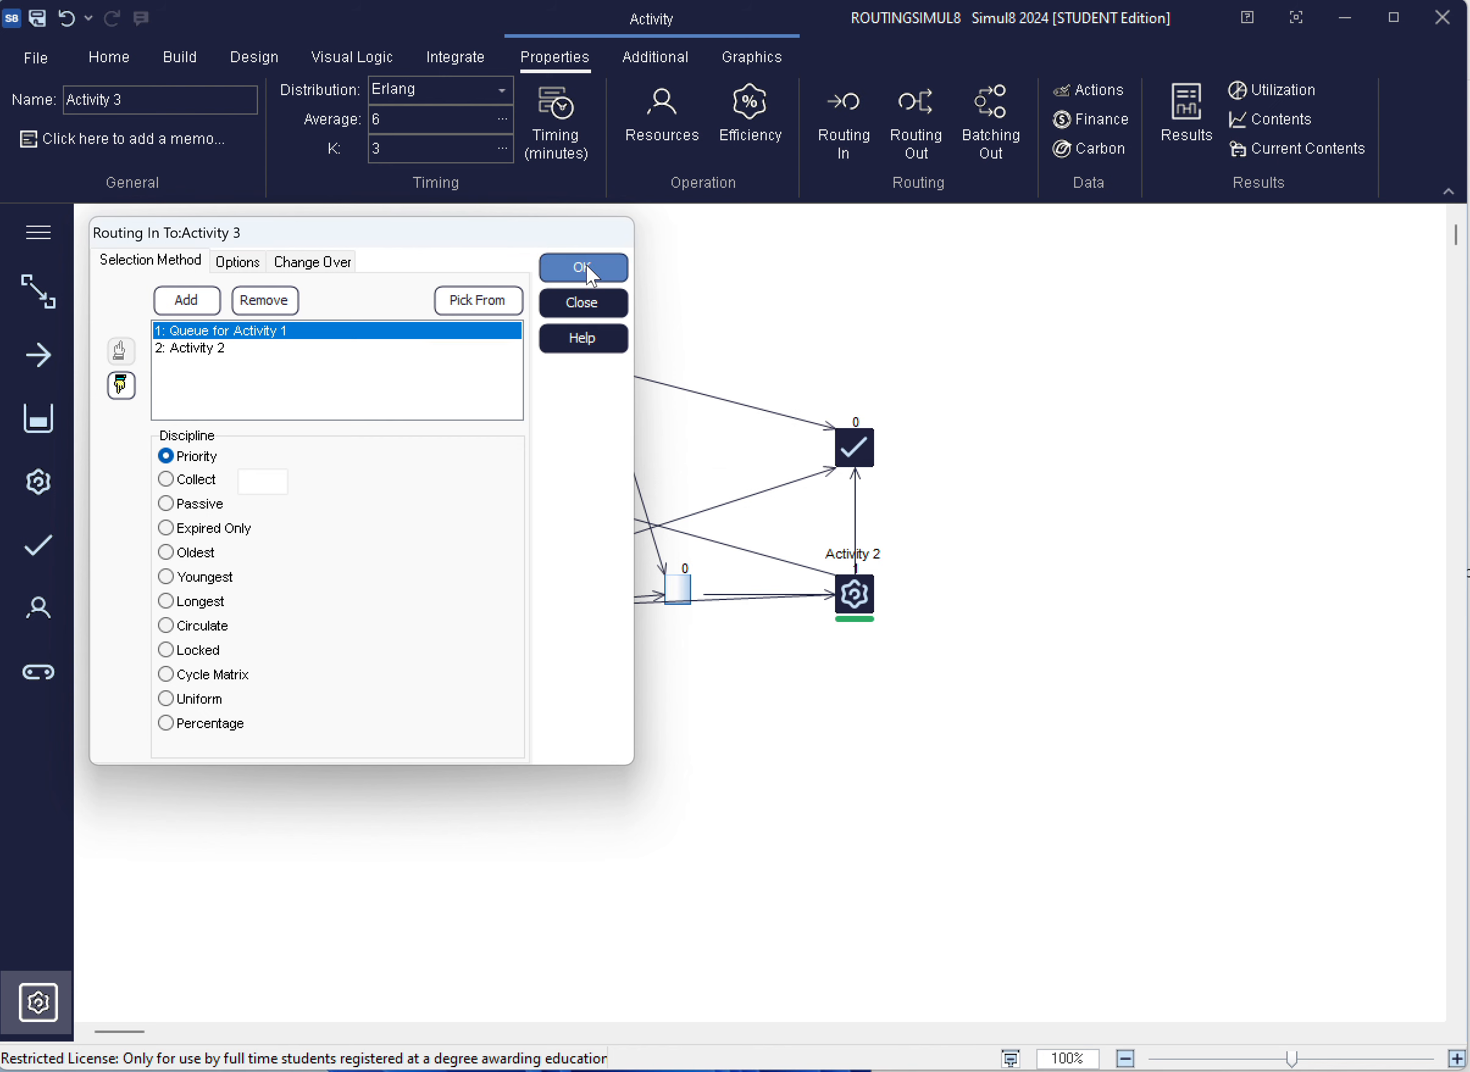
{"action": "left_click", "coordinate": [411, 286]}
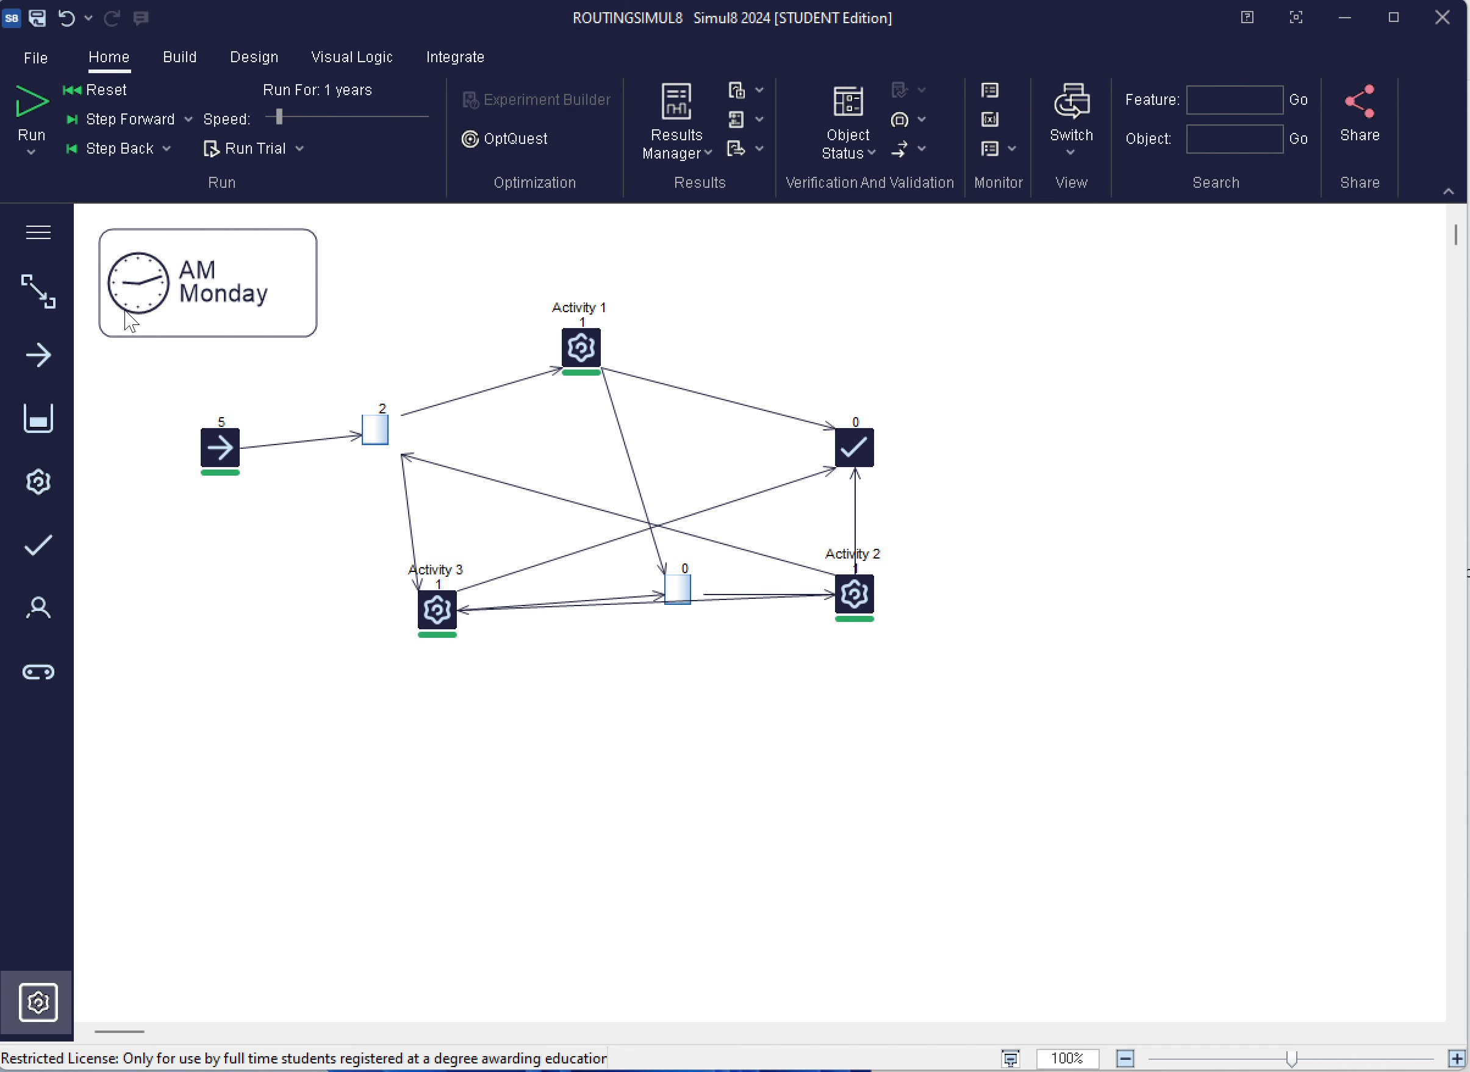
Reset and run the simulation, watch the rework routing at slow speed, then run at maximum speed to the end and inspect Activity 2's queue
{"action": "left_click", "coordinate": [99, 88]}
{"action": "left_click", "coordinate": [34, 103]}
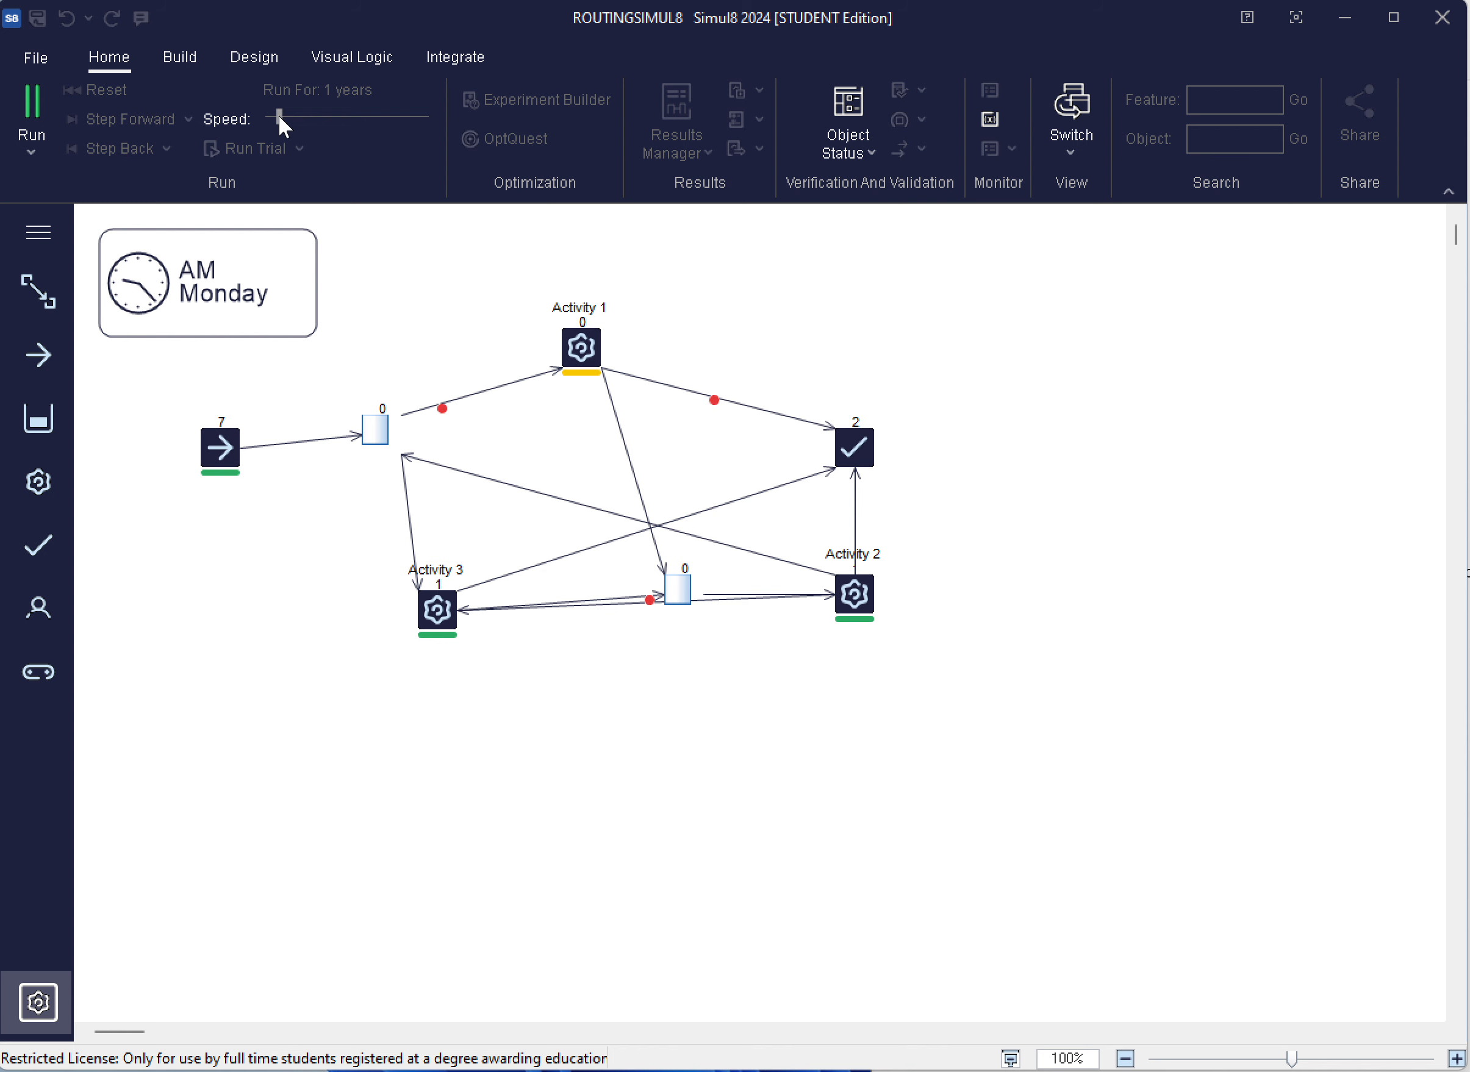
{"action": "left_click_drag", "start_coordinate": [279, 116], "coordinate": [283, 117]}
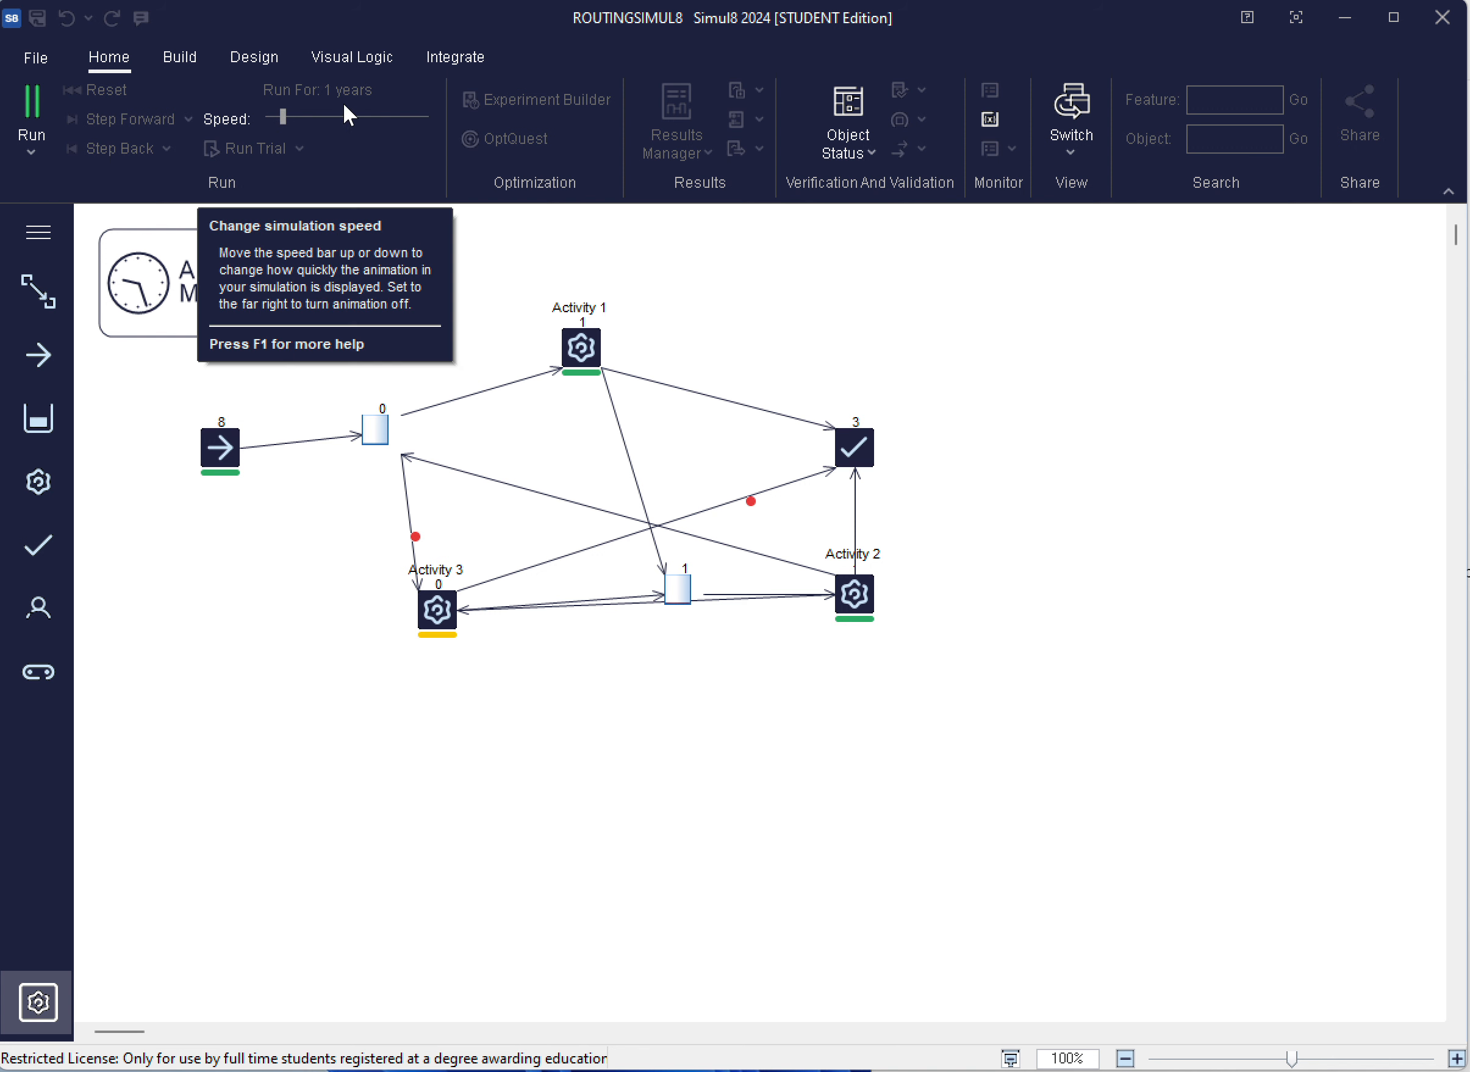
{"action": "left_click_drag", "start_coordinate": [282, 112], "coordinate": [452, 115]}
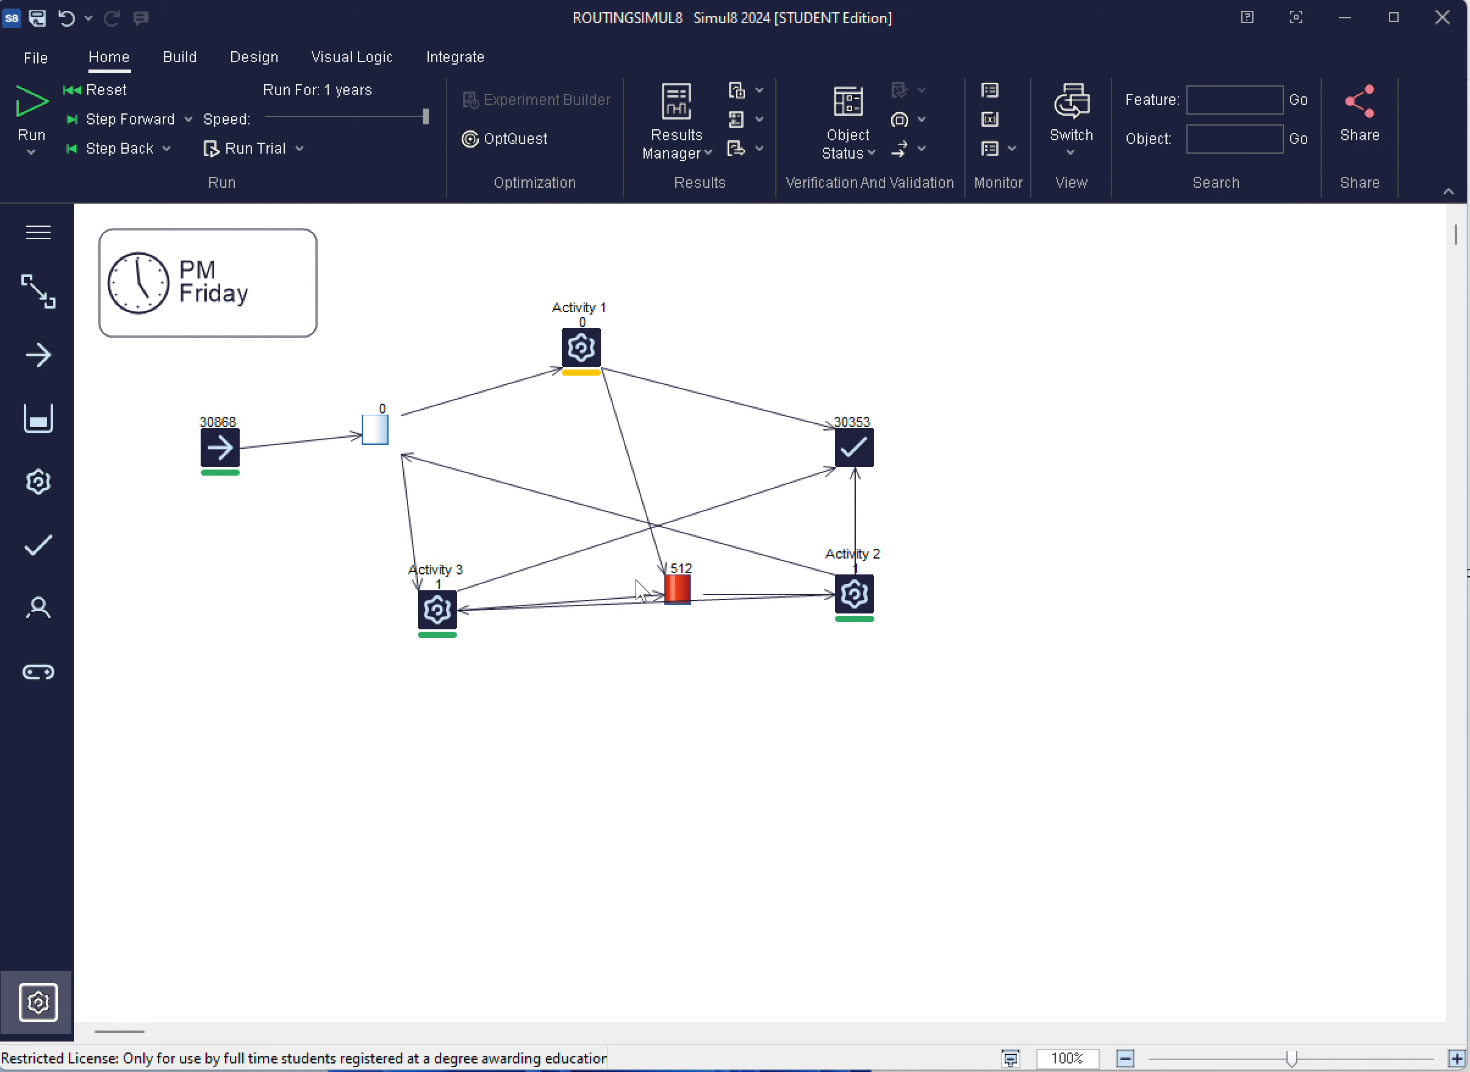
{"action": "mouse_move", "coordinate": [679, 604]}
Save the routing simulation and create a new blank simulation
{"action": "left_click", "coordinate": [31, 58]}
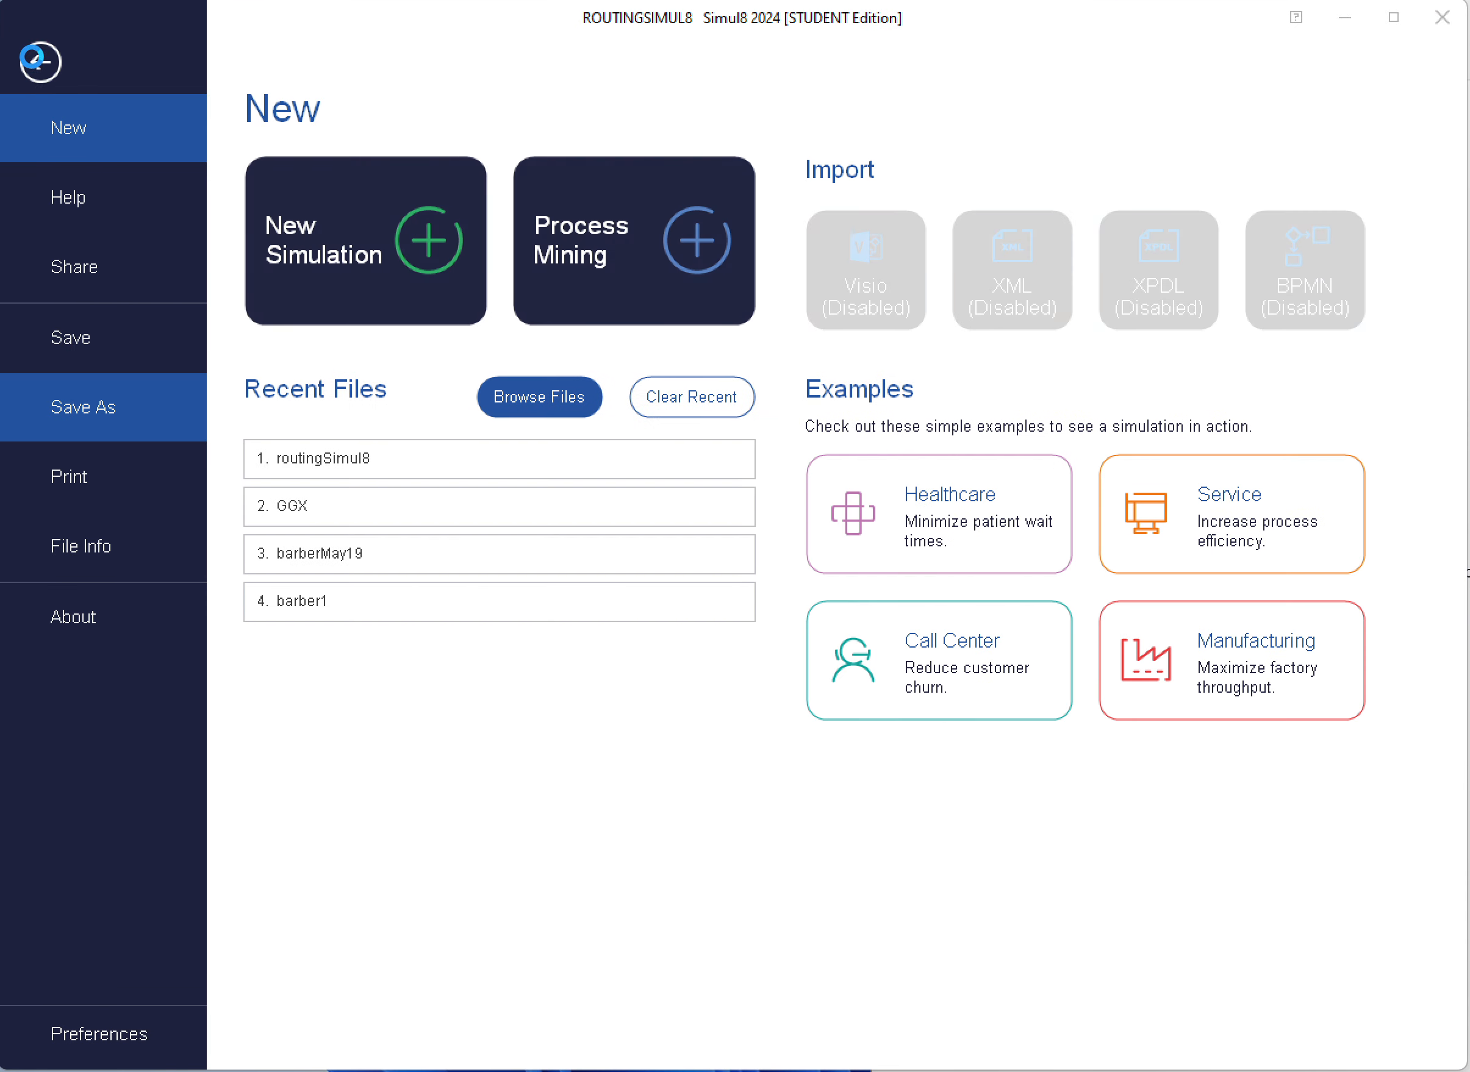
{"action": "left_click", "coordinate": [93, 343]}
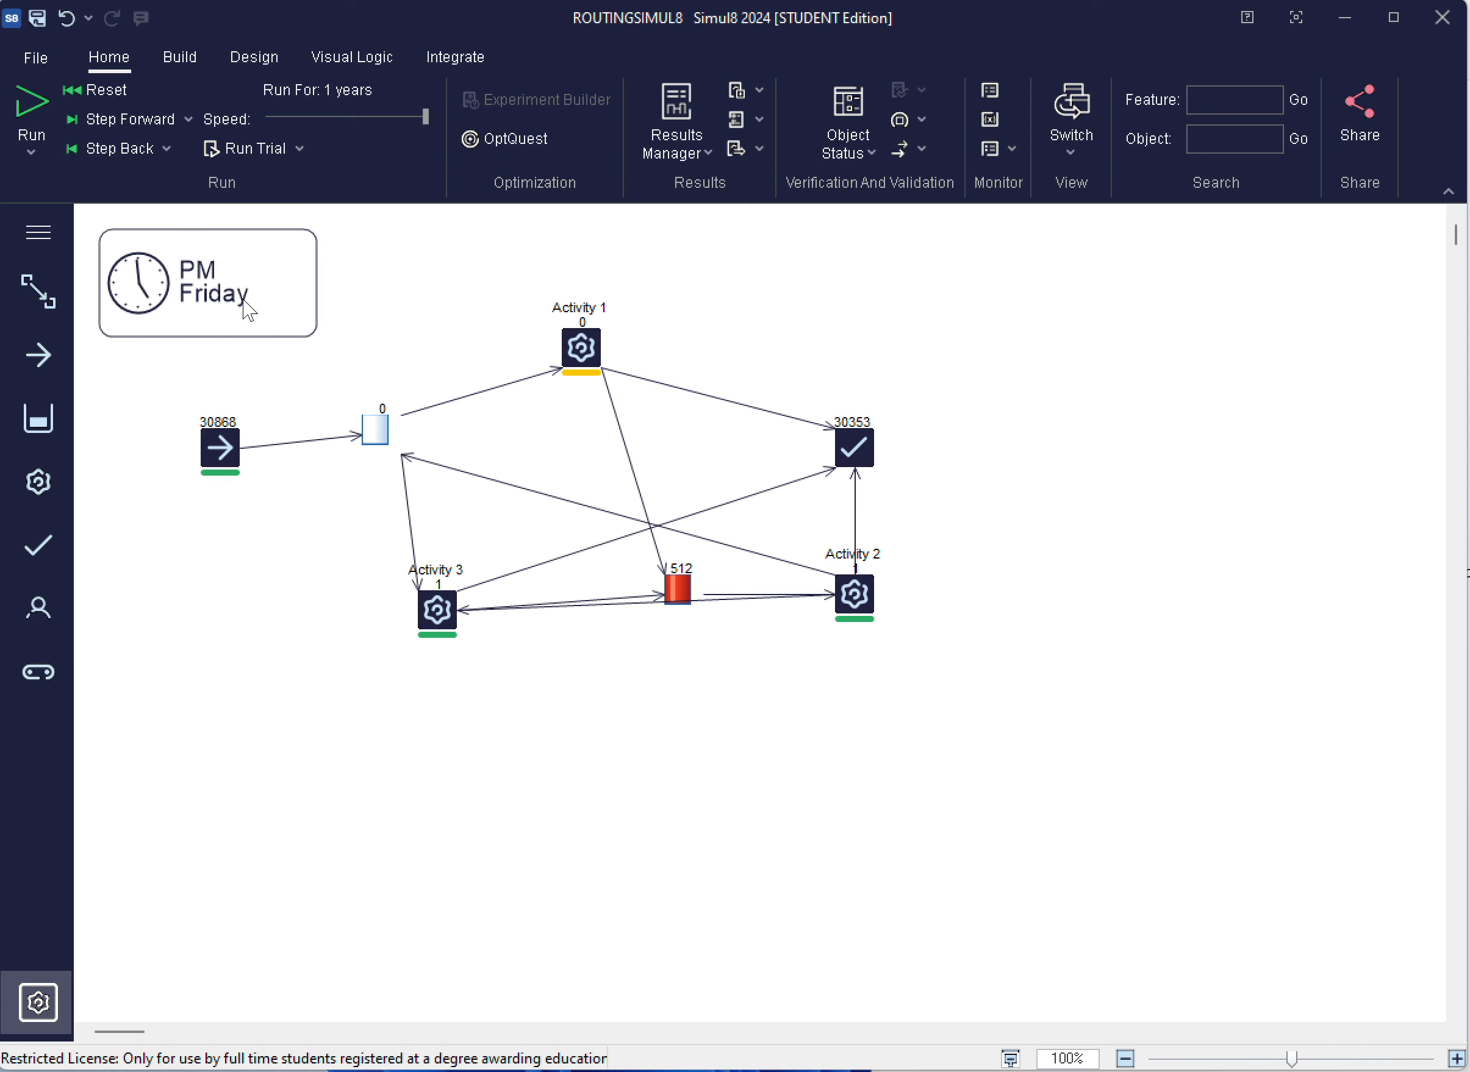
{"action": "left_click", "coordinate": [33, 56]}
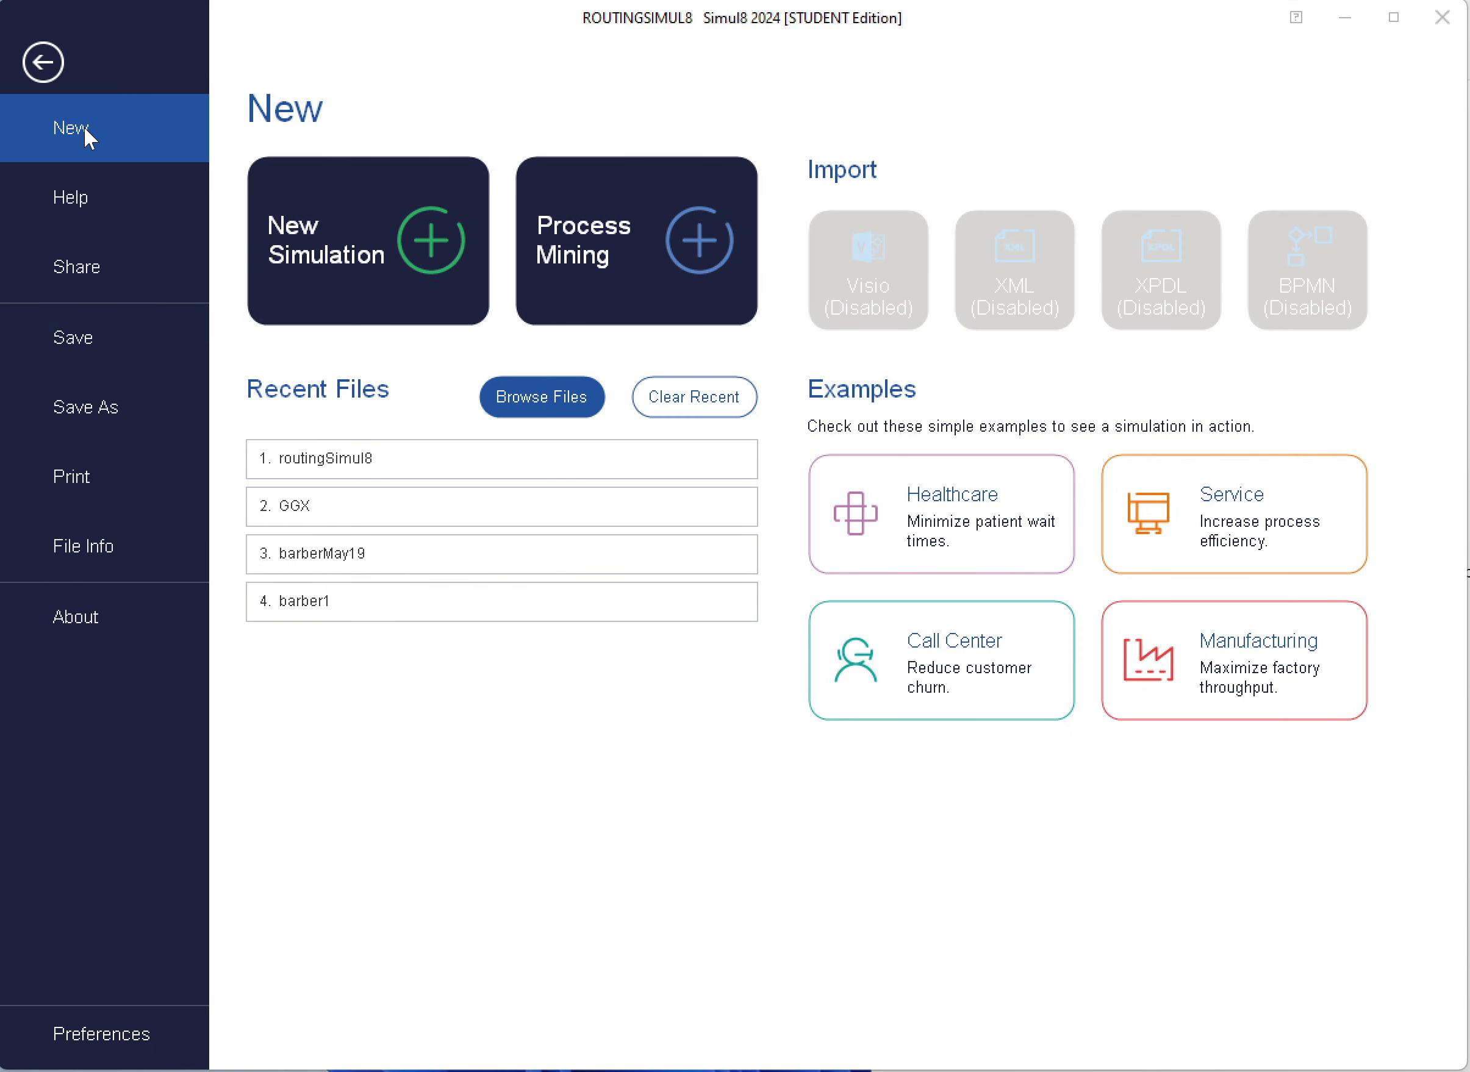
{"action": "left_click", "coordinate": [344, 241]}
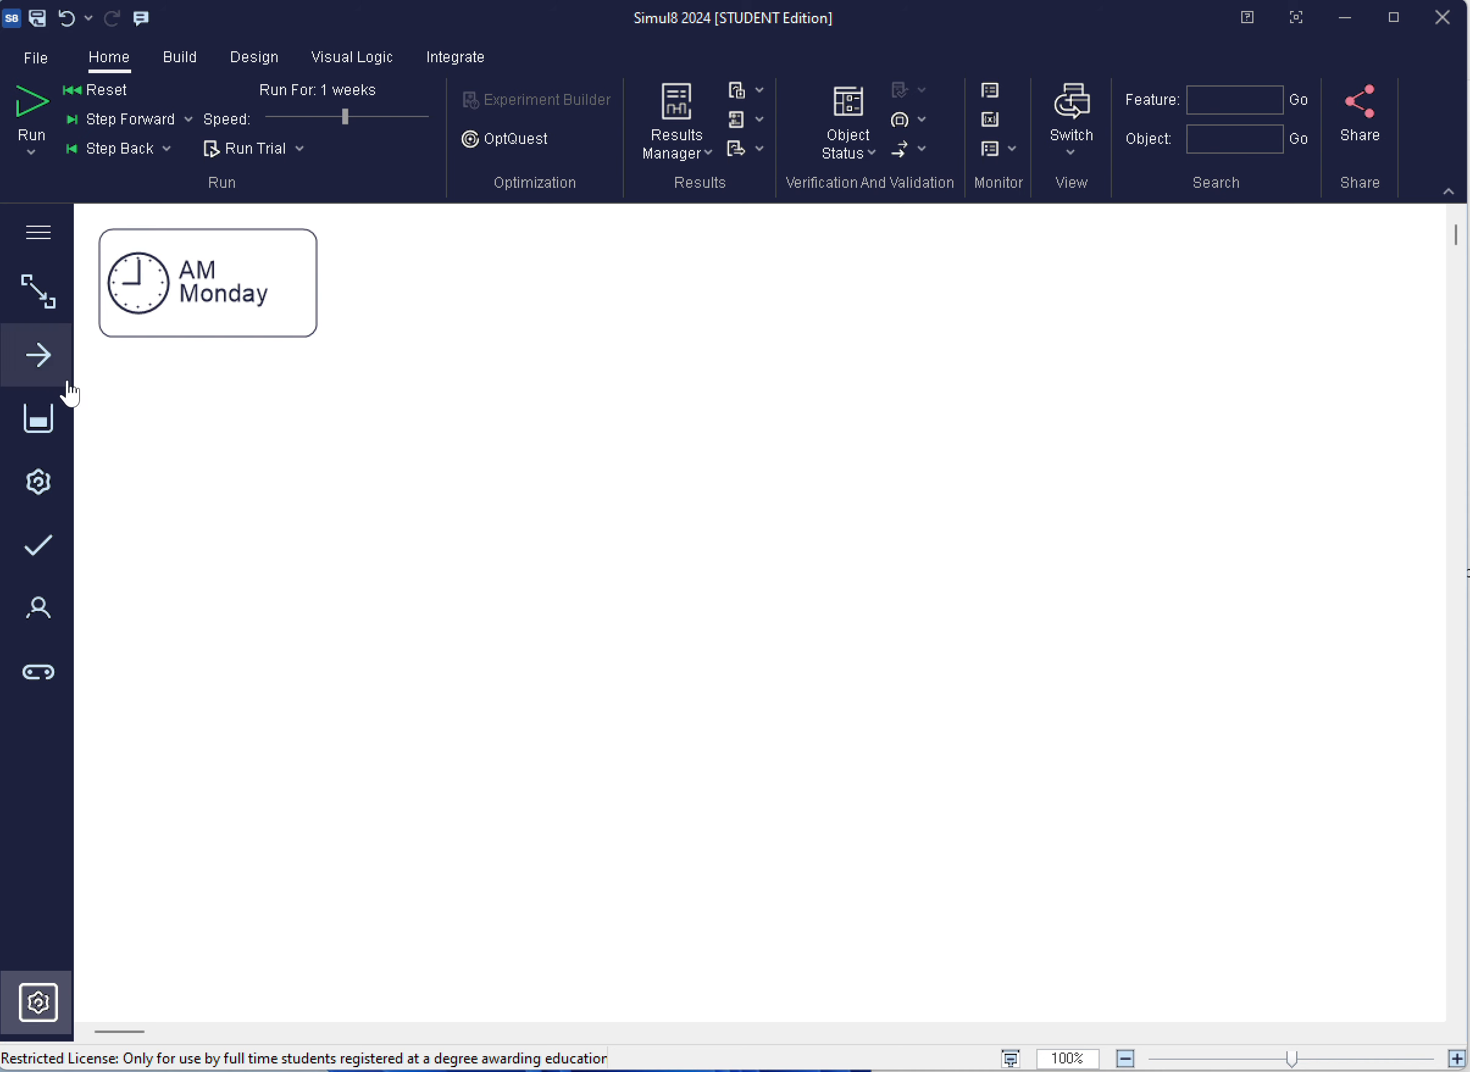
Place a start point, queue, activity and end in a linked row, plus a resource above the row between the activity and end
{"action": "left_click_drag", "start_coordinate": [41, 360], "coordinate": [220, 449]}
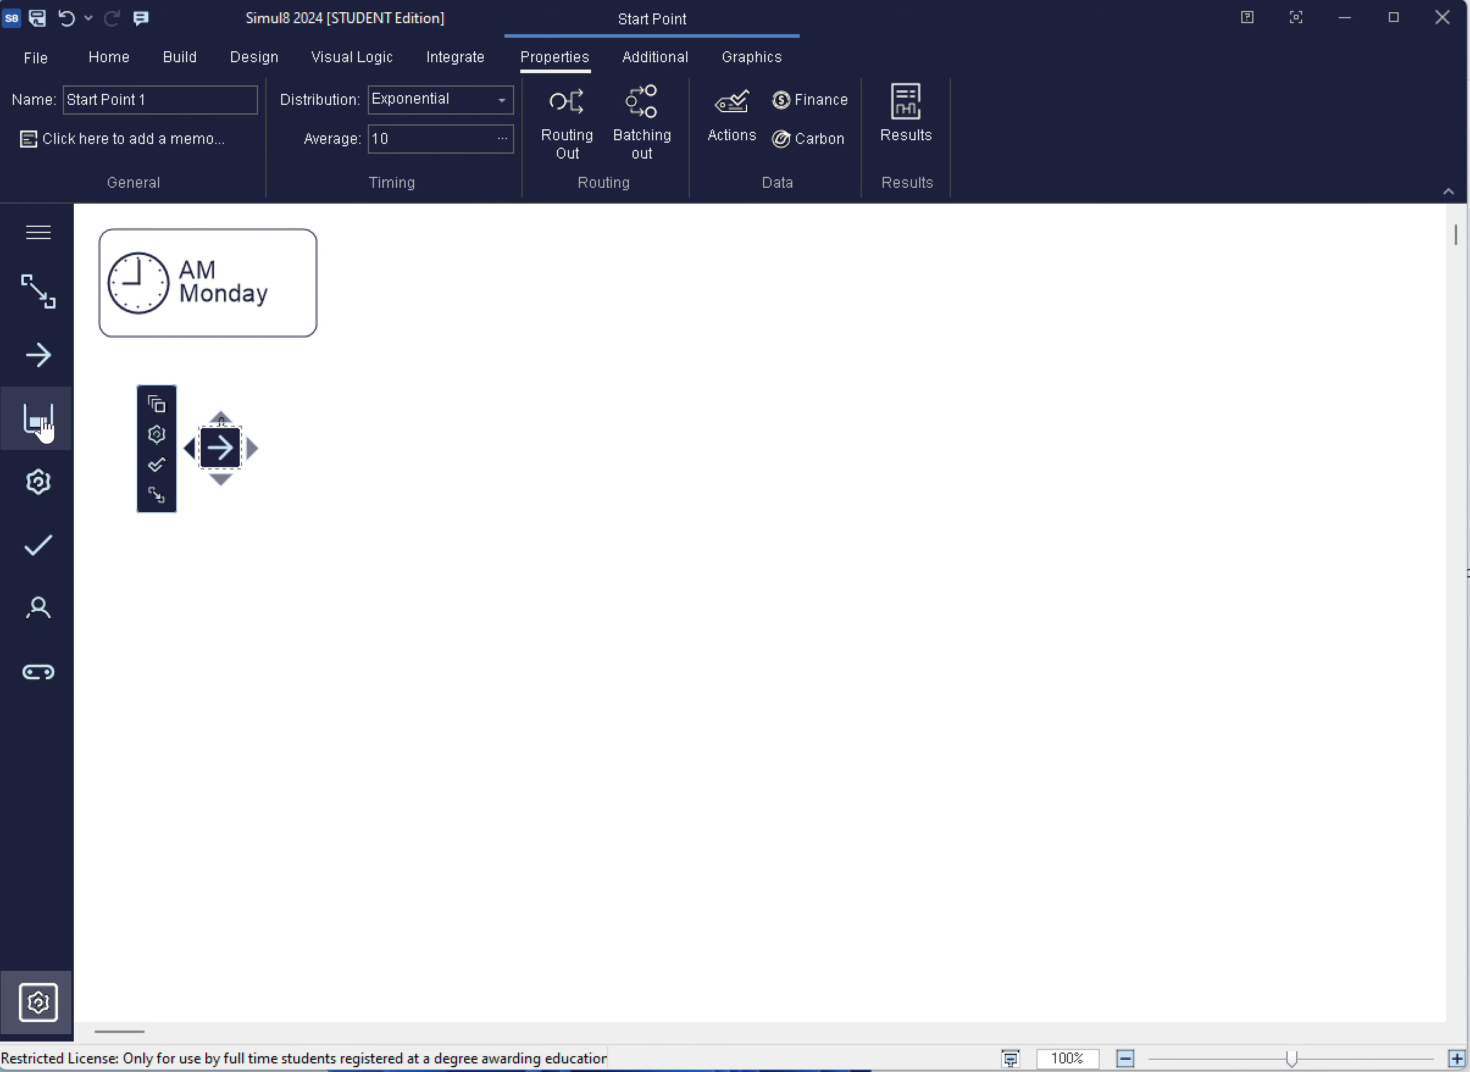
{"action": "left_click_drag", "start_coordinate": [46, 433], "coordinate": [455, 458]}
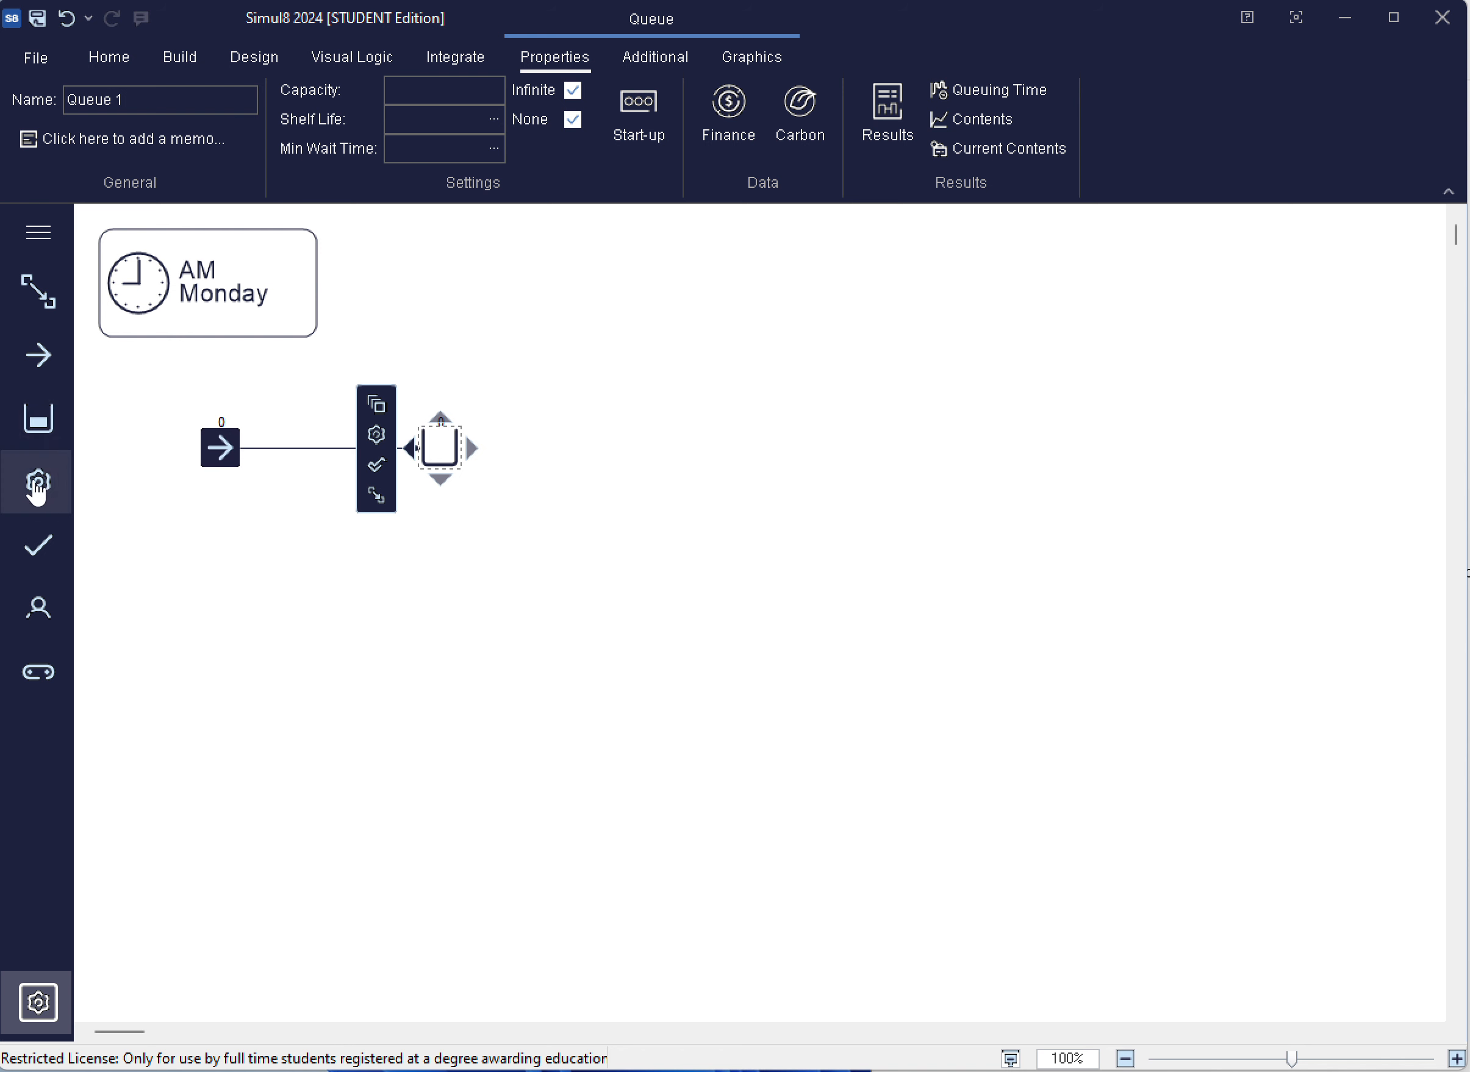
{"action": "left_click_drag", "start_coordinate": [38, 483], "coordinate": [658, 451]}
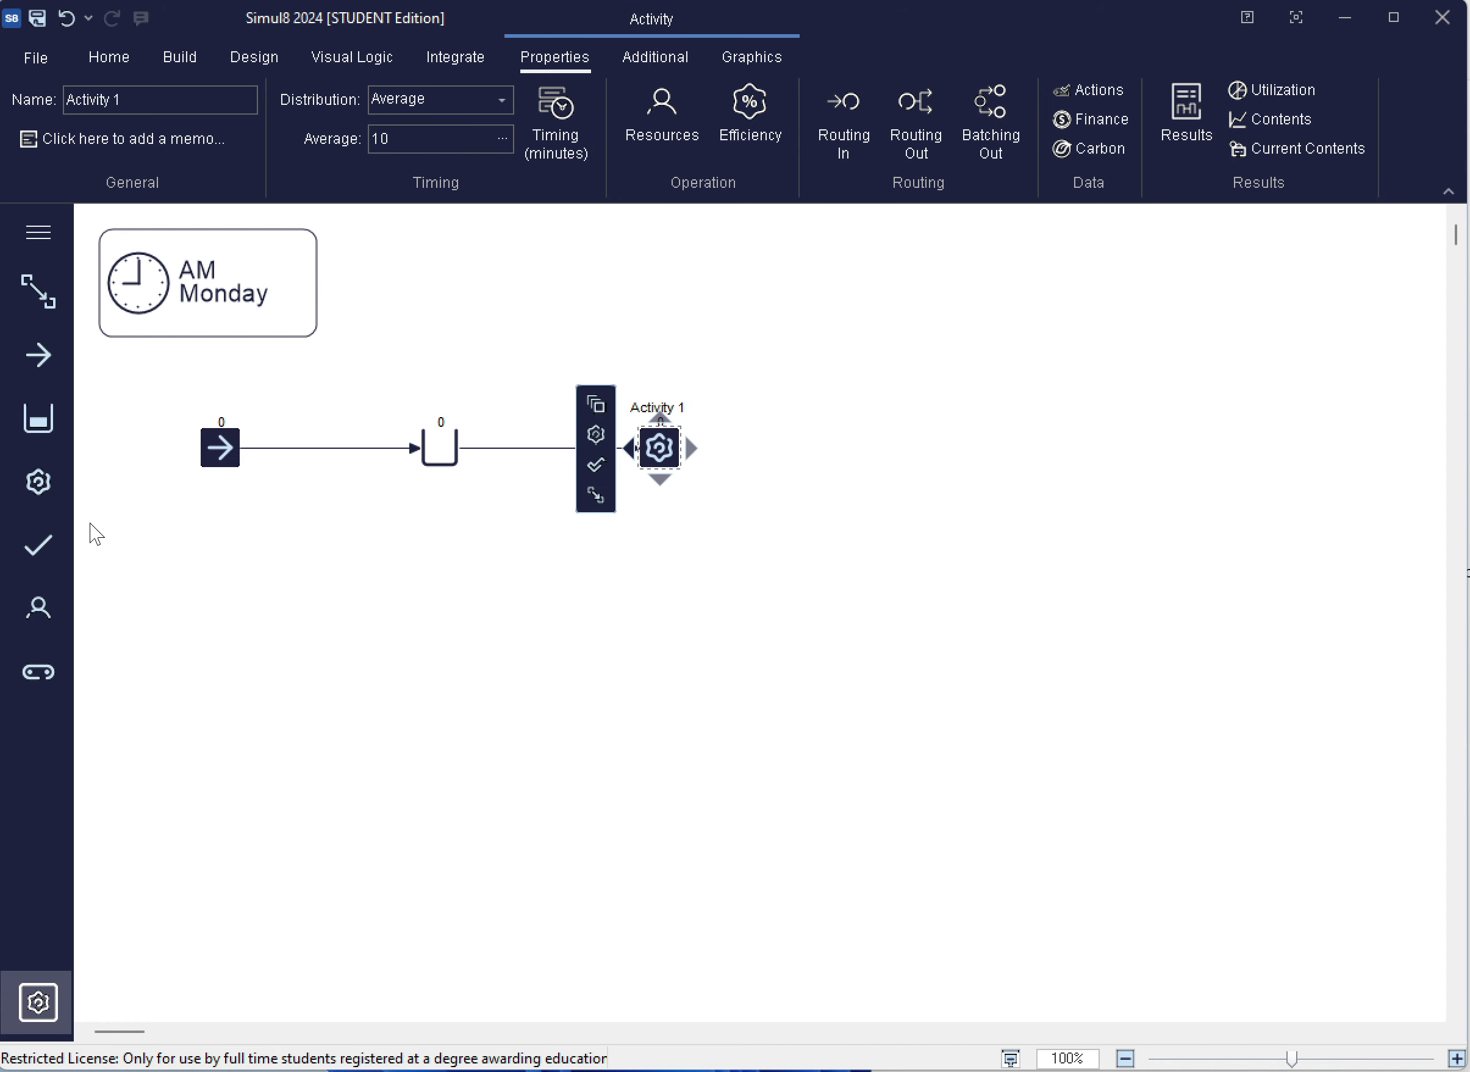
{"action": "left_click_drag", "start_coordinate": [41, 560], "coordinate": [977, 446]}
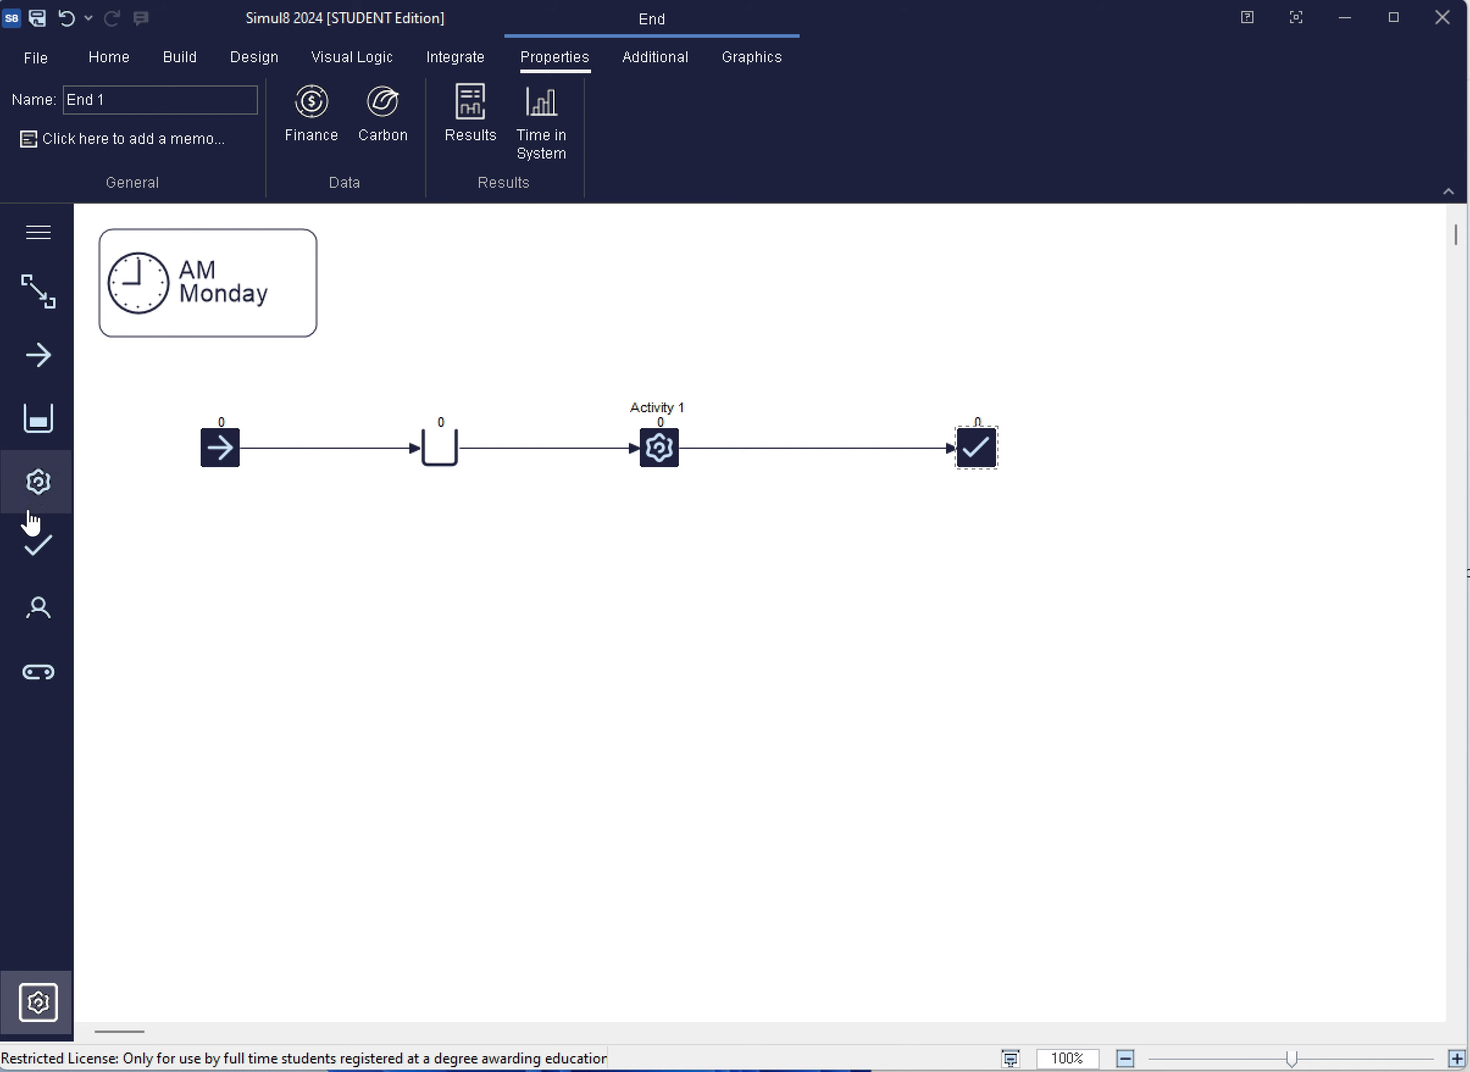
{"action": "left_click_drag", "start_coordinate": [39, 601], "coordinate": [780, 345]}
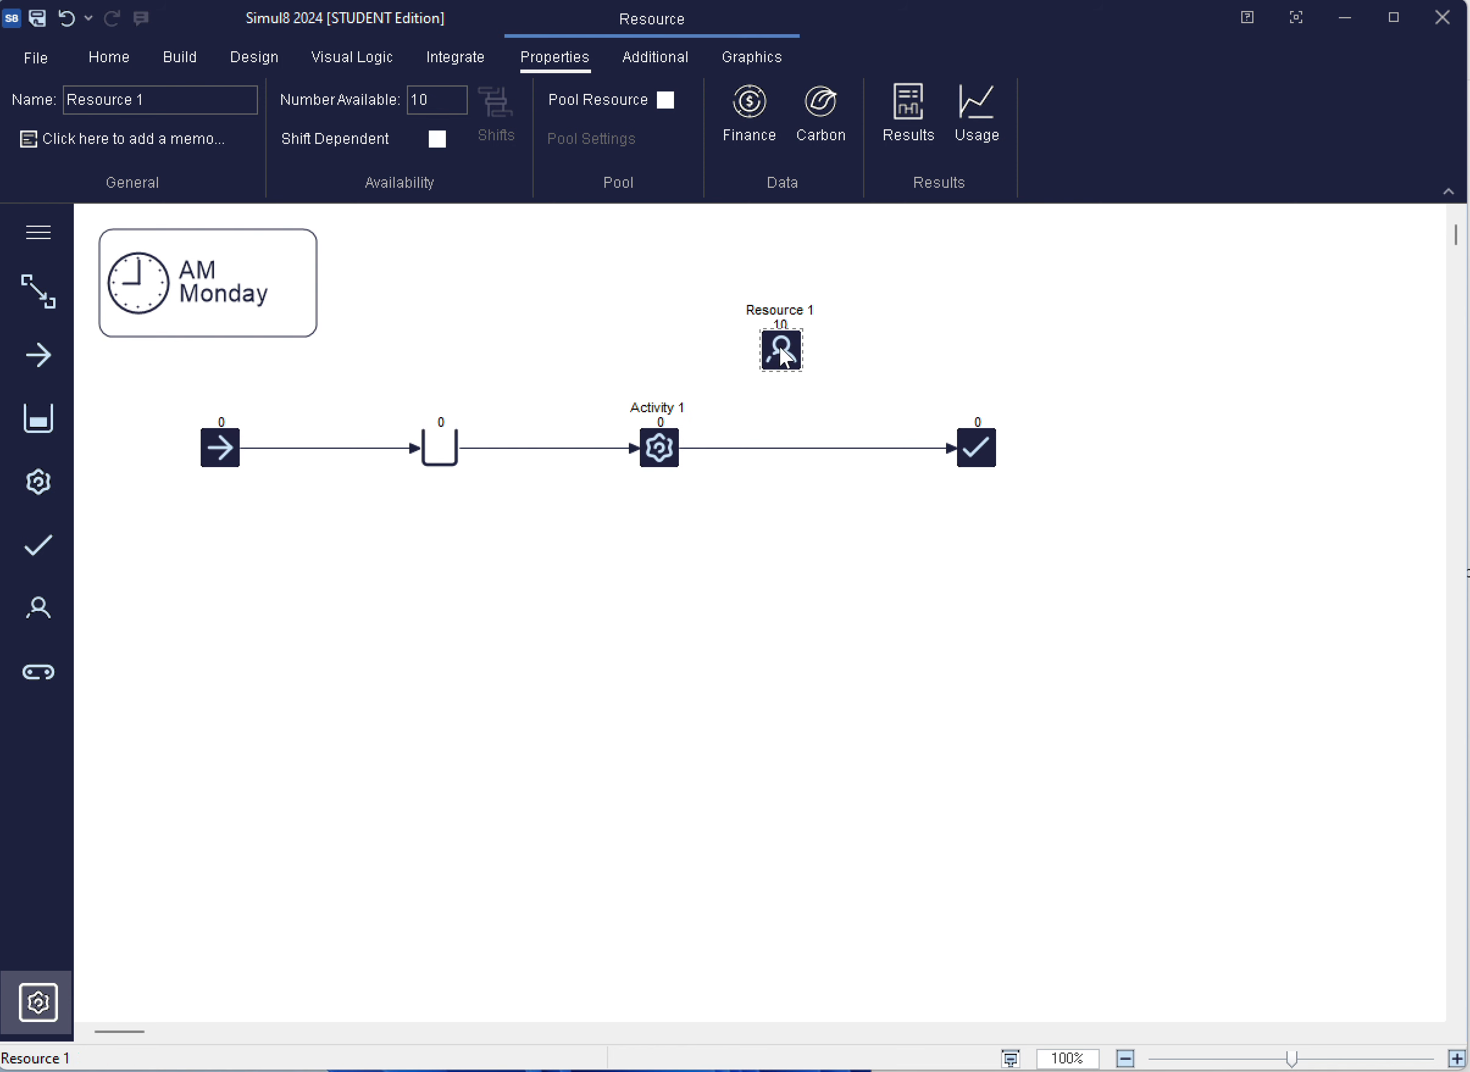
Try to link Activity 1 directly to Resource 1 with a routing arrow
{"action": "left_click", "coordinate": [660, 453]}
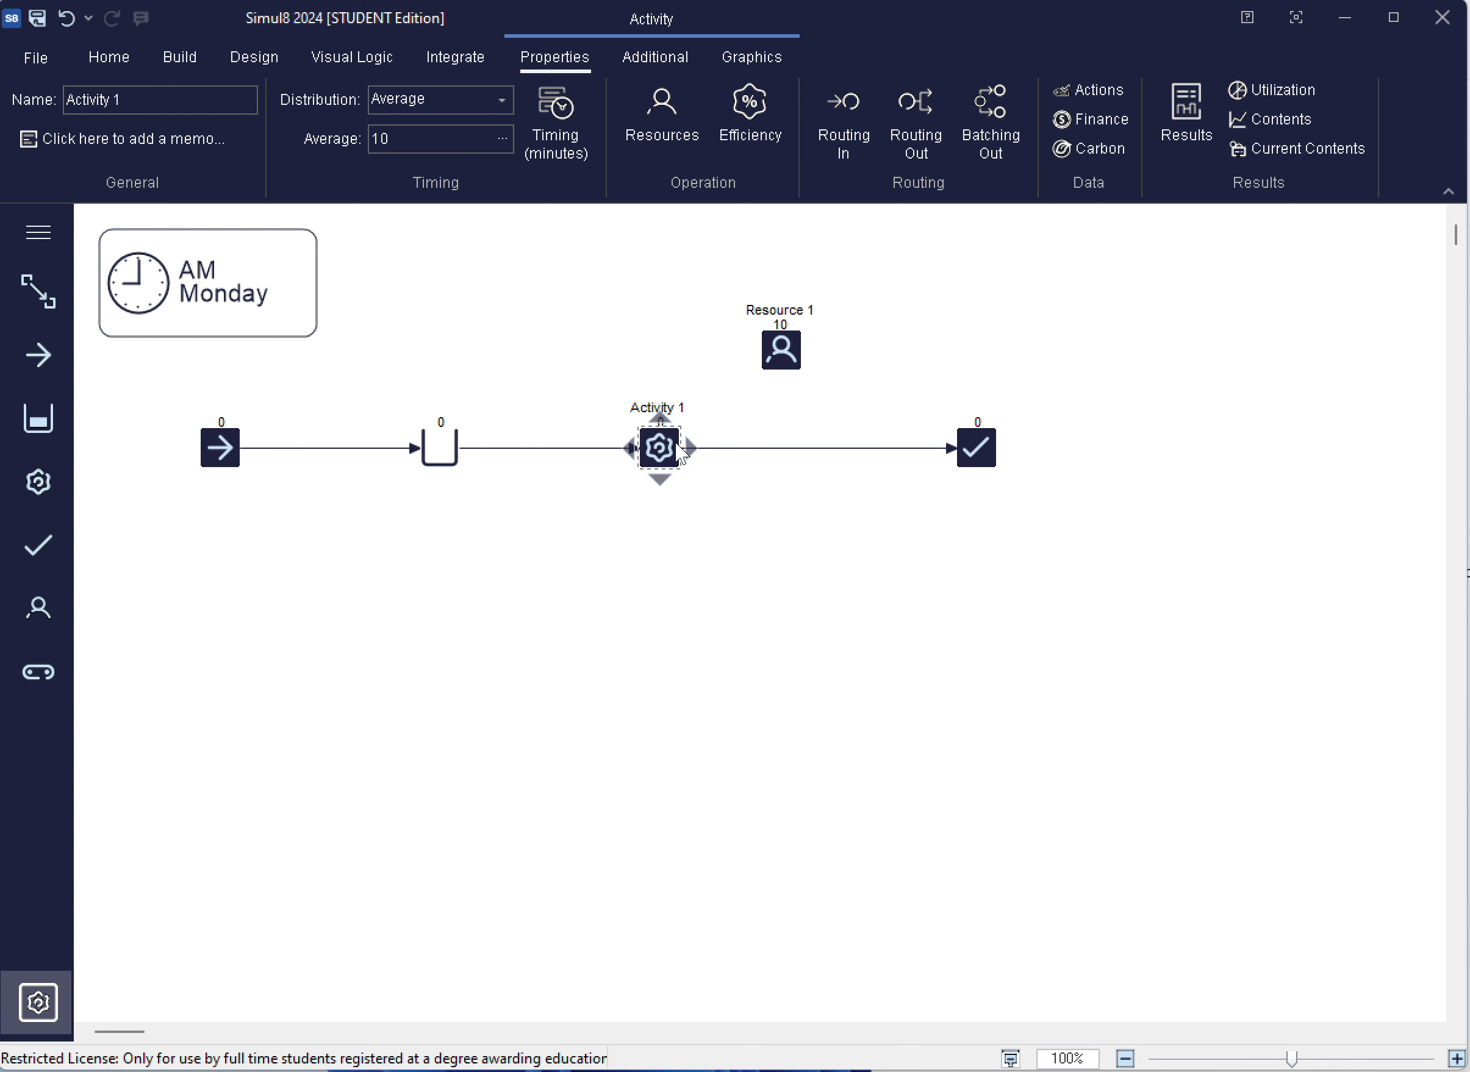
{"action": "mouse_move", "coordinate": [698, 451]}
{"action": "left_click_drag", "start_coordinate": [688, 442], "coordinate": [775, 344]}
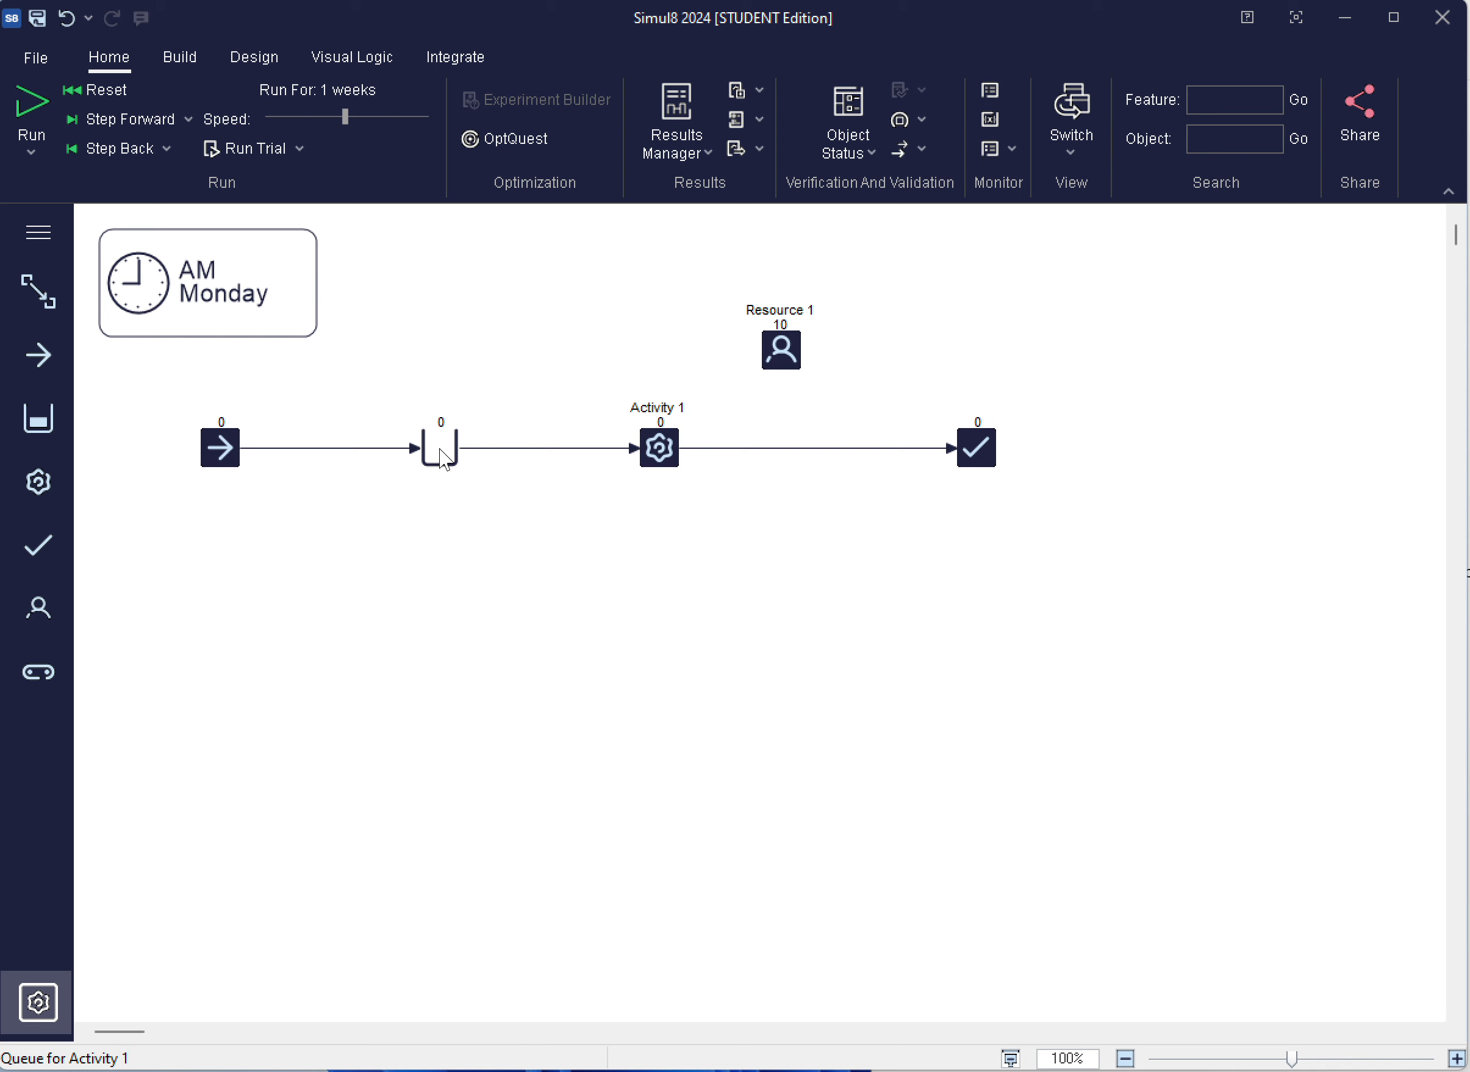
Review the distribution options and average of Start Point 1, choosing Exponential for its arrivals
{"action": "left_click", "coordinate": [225, 450]}
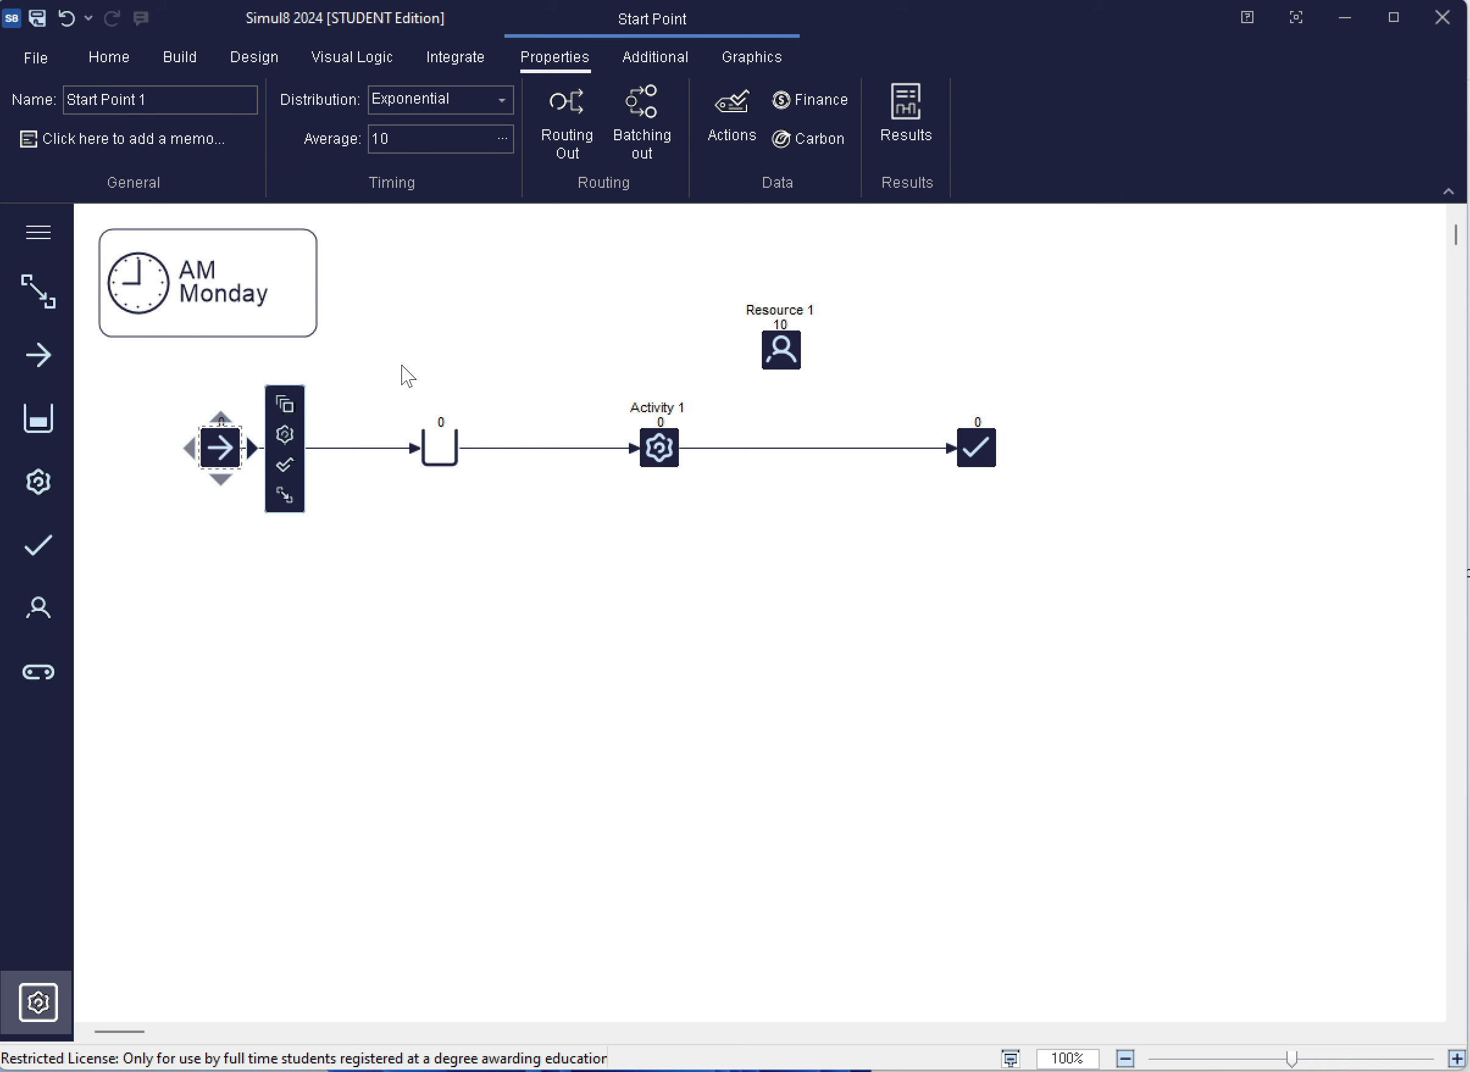
{"action": "left_click", "coordinate": [502, 99]}
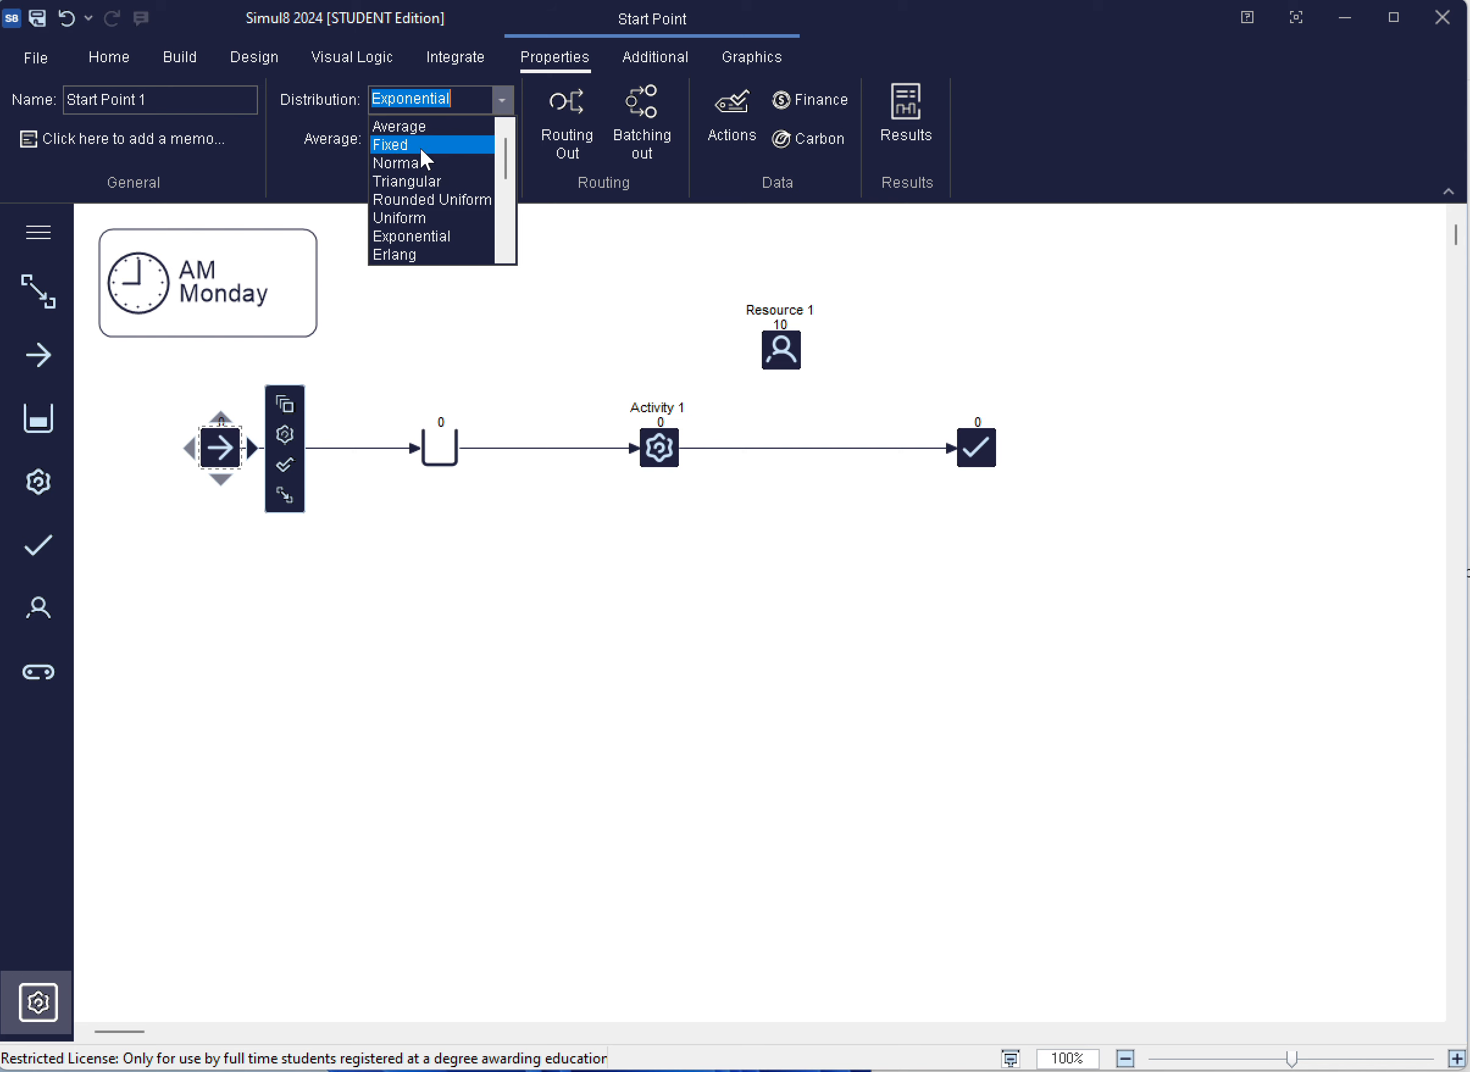
{"action": "scroll", "coordinate": [420, 149], "scroll_direction": "down", "scroll_amount": 1}
{"action": "scroll", "coordinate": [423, 158], "scroll_direction": "down", "scroll_amount": 3}
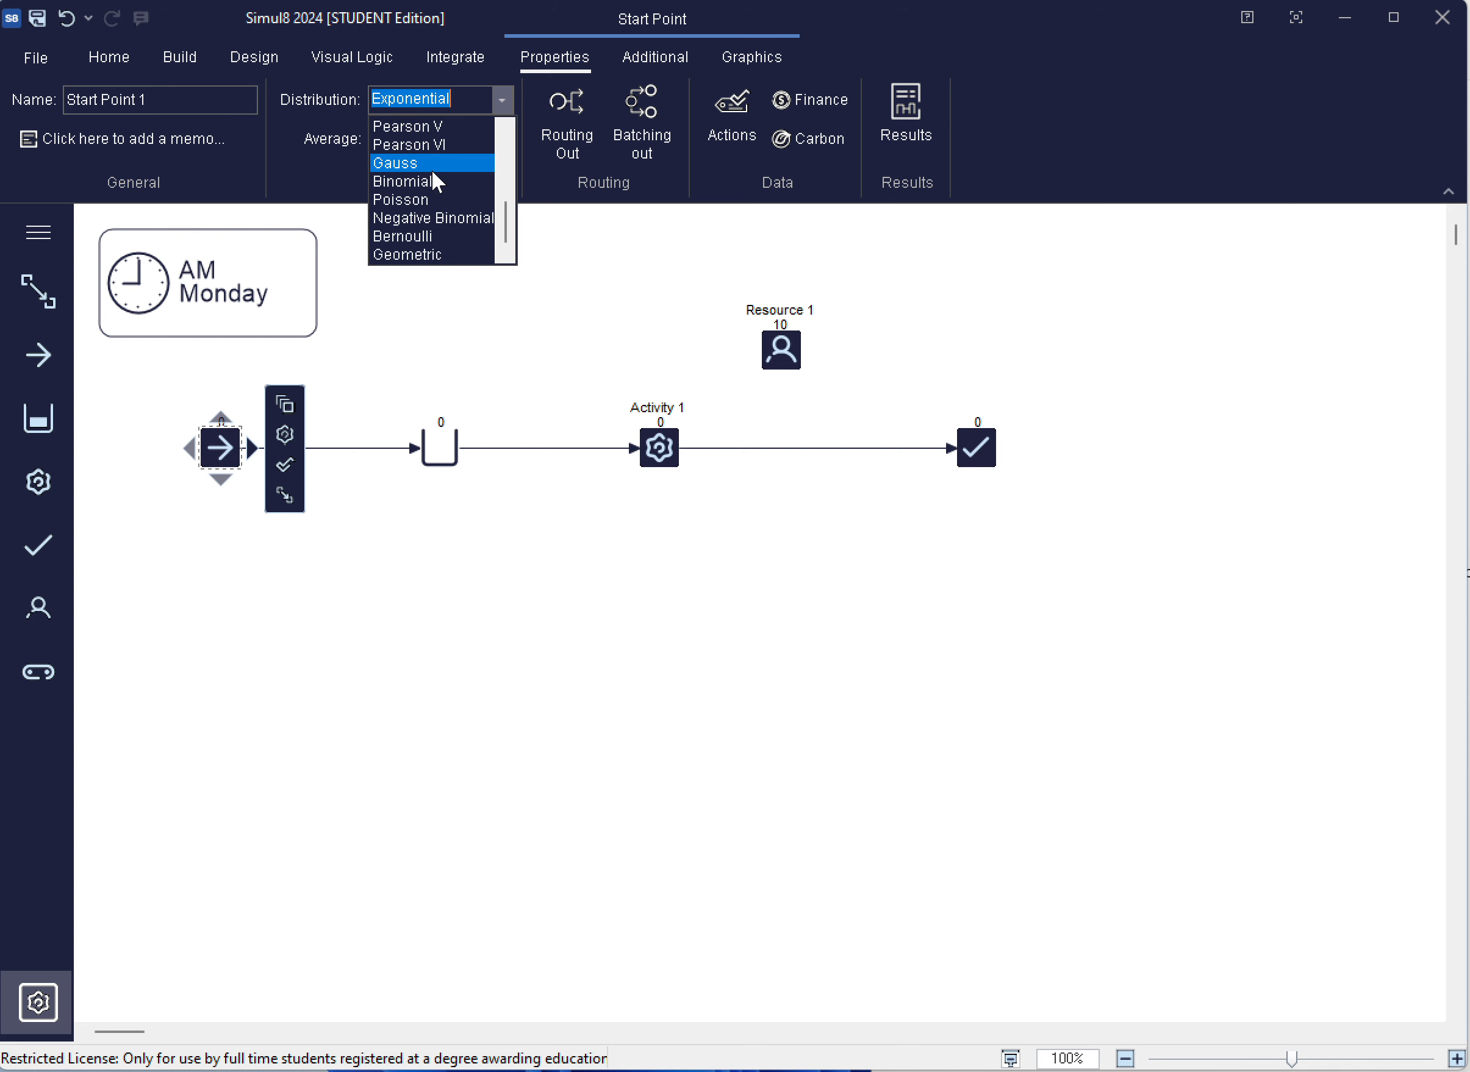
{"action": "scroll", "coordinate": [433, 173], "scroll_direction": "up", "scroll_amount": 4}
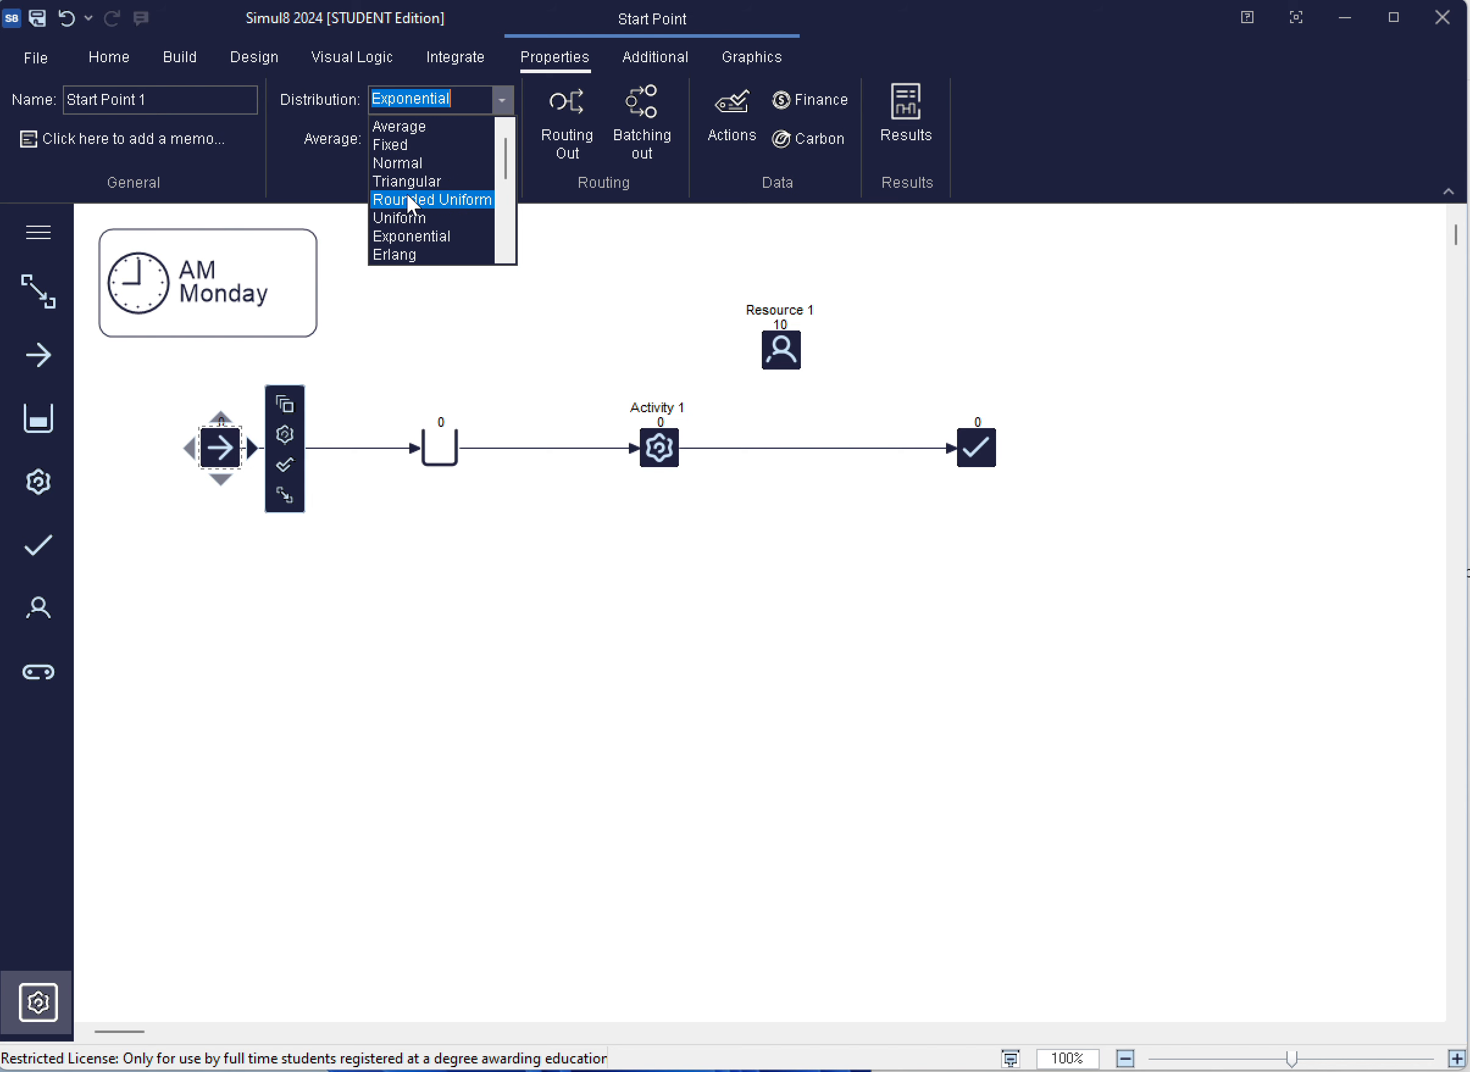
{"action": "left_click", "coordinate": [420, 237]}
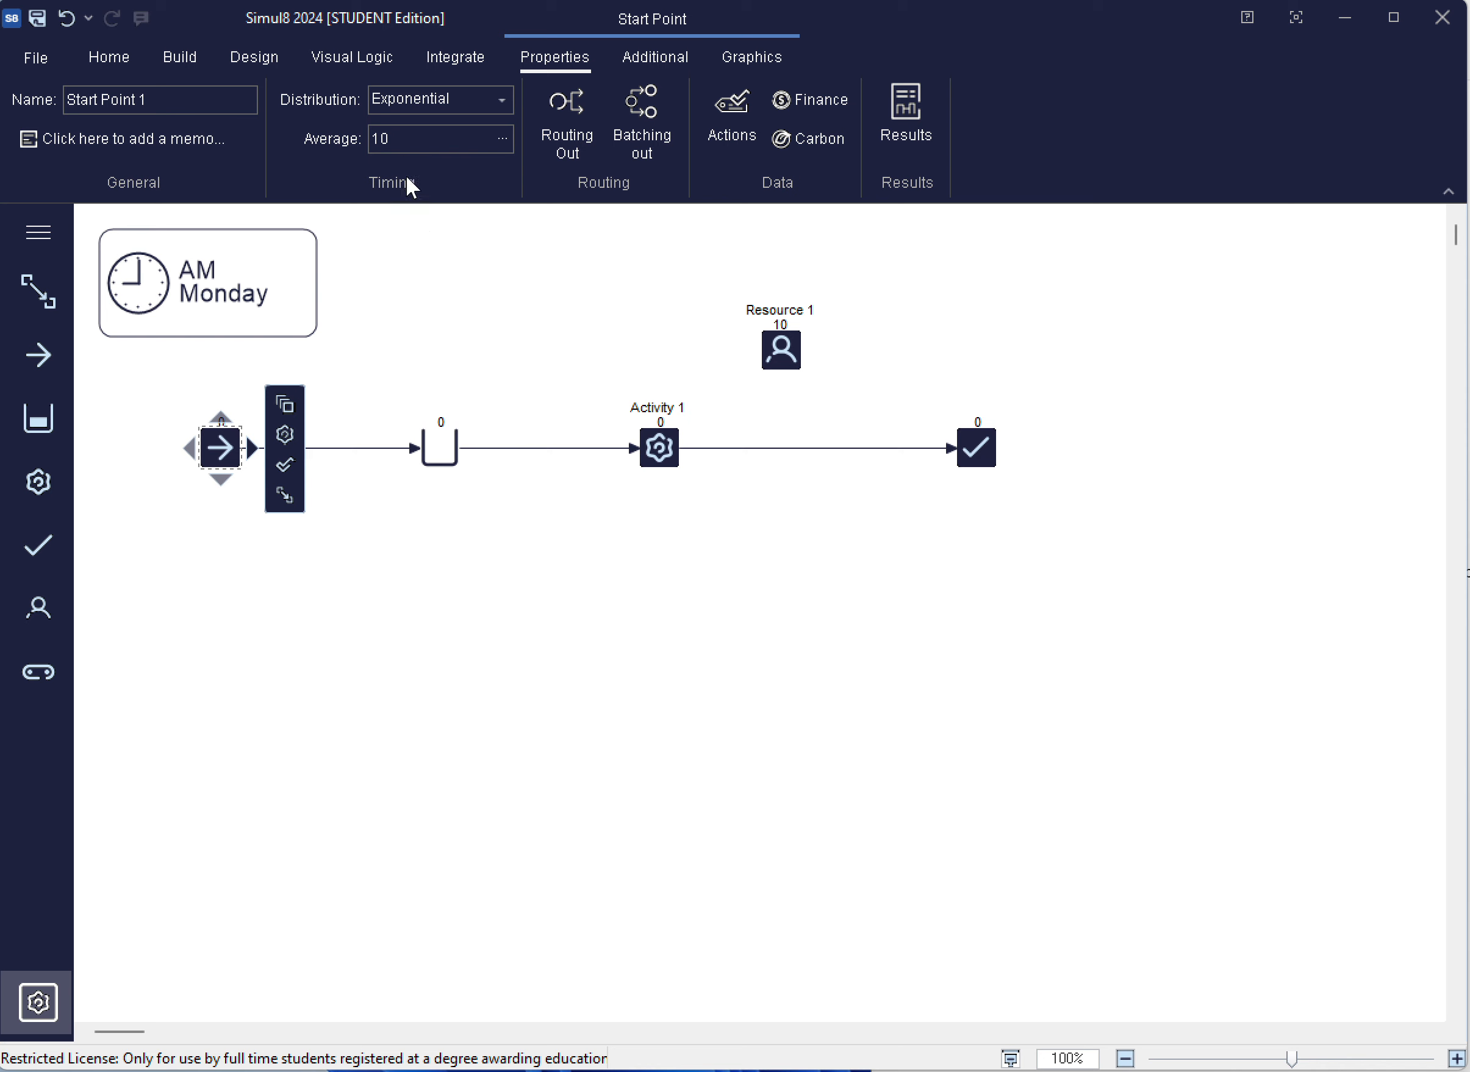
{"action": "left_click", "coordinate": [398, 138]}
{"action": "left_click", "coordinate": [445, 275]}
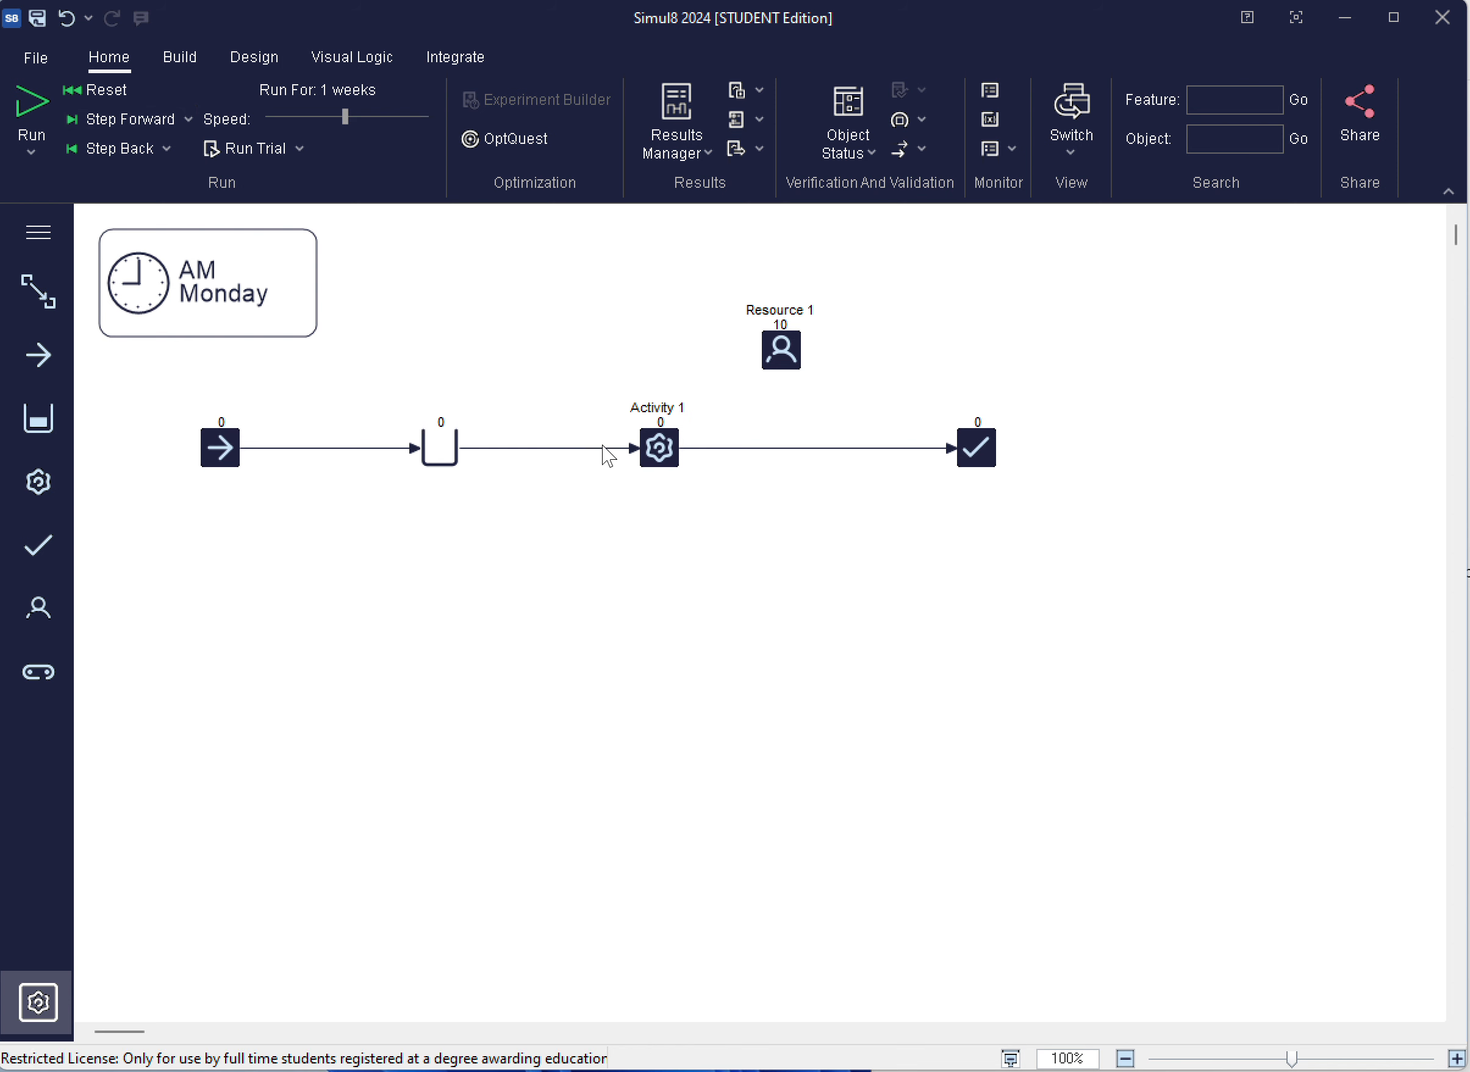
Set Activity 1's timing to a Normal distribution with an average of 30 and a standard deviation of 5
{"action": "left_click", "coordinate": [658, 451]}
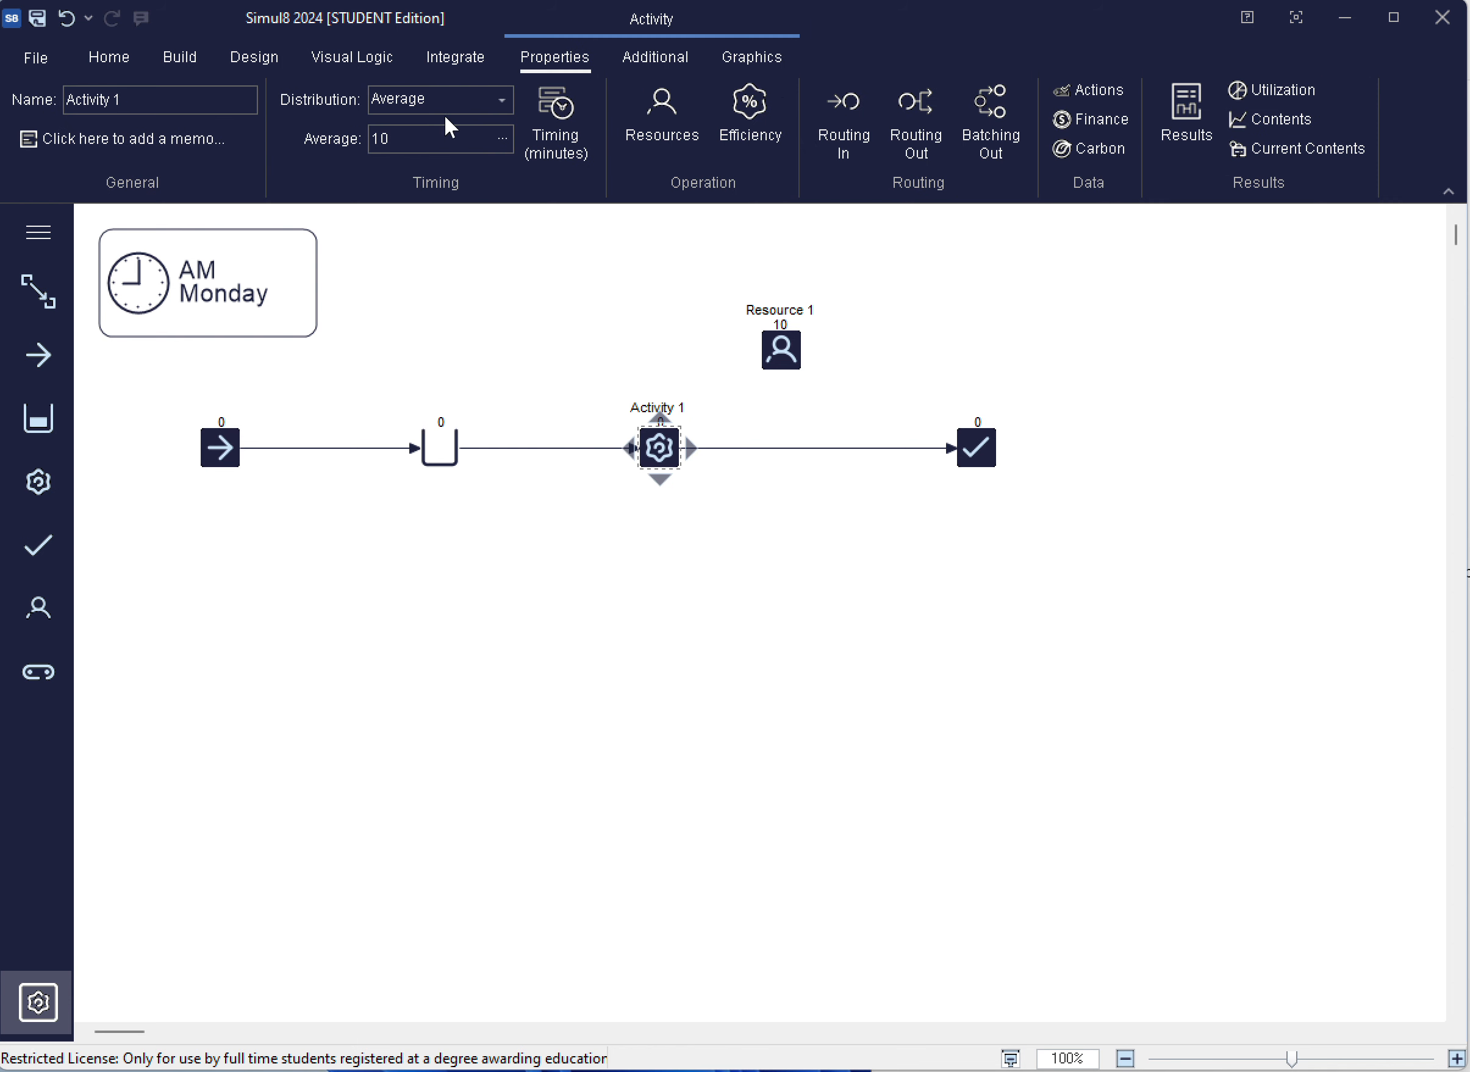
{"action": "left_click", "coordinate": [505, 94]}
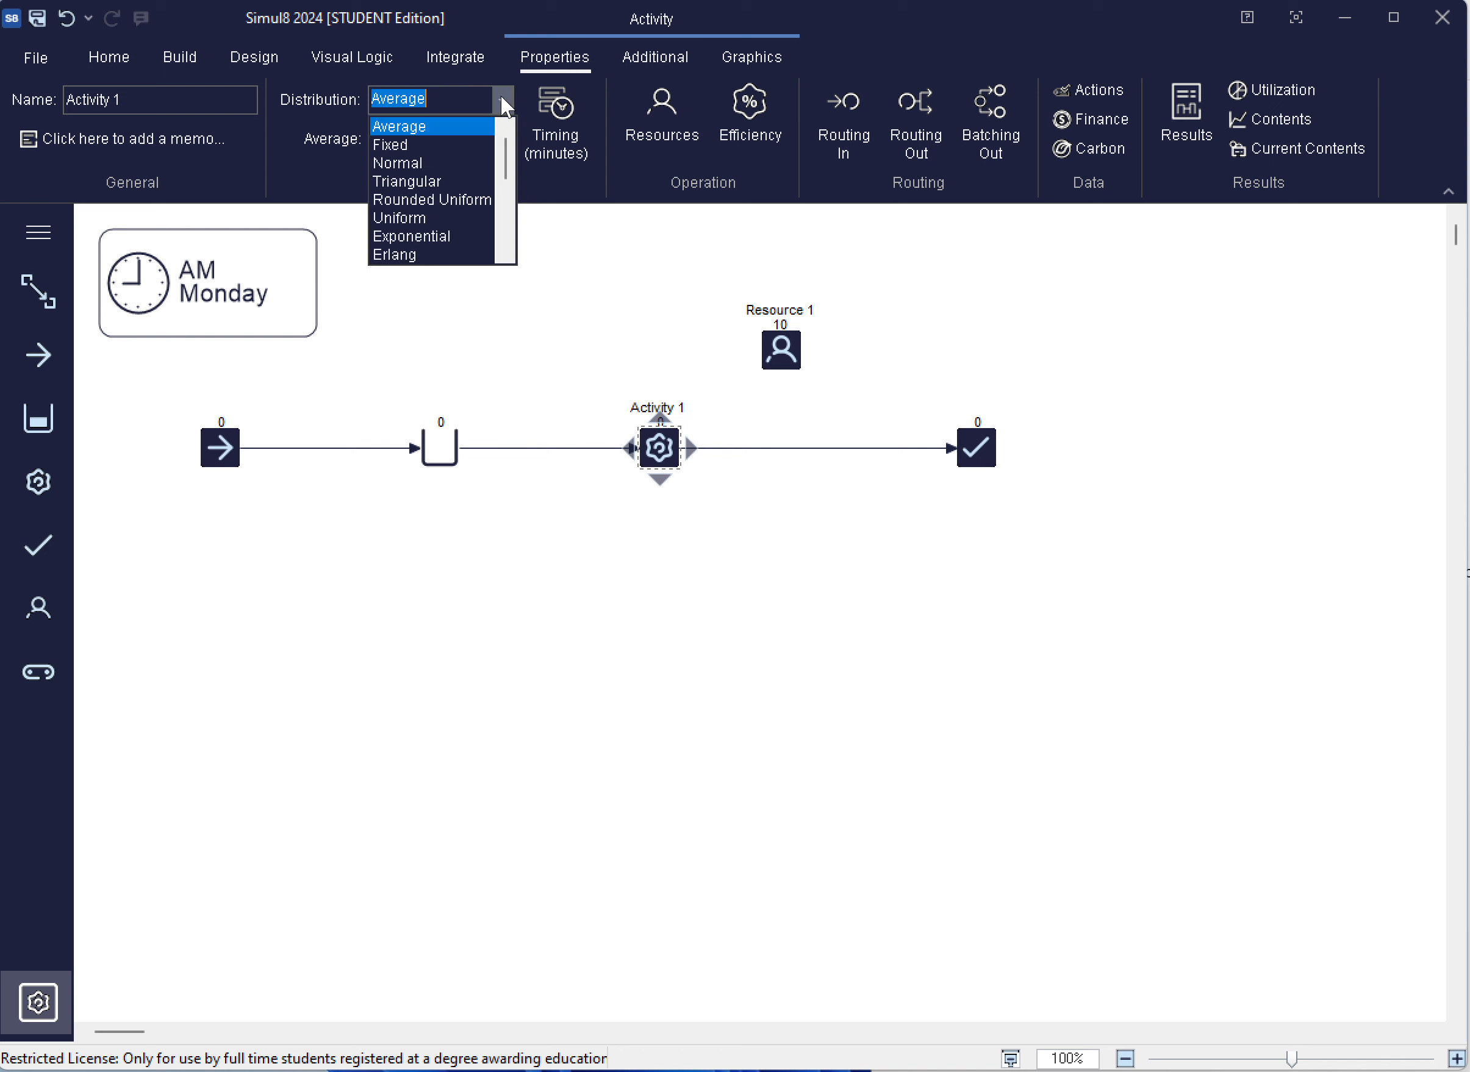
{"action": "left_click", "coordinate": [424, 161]}
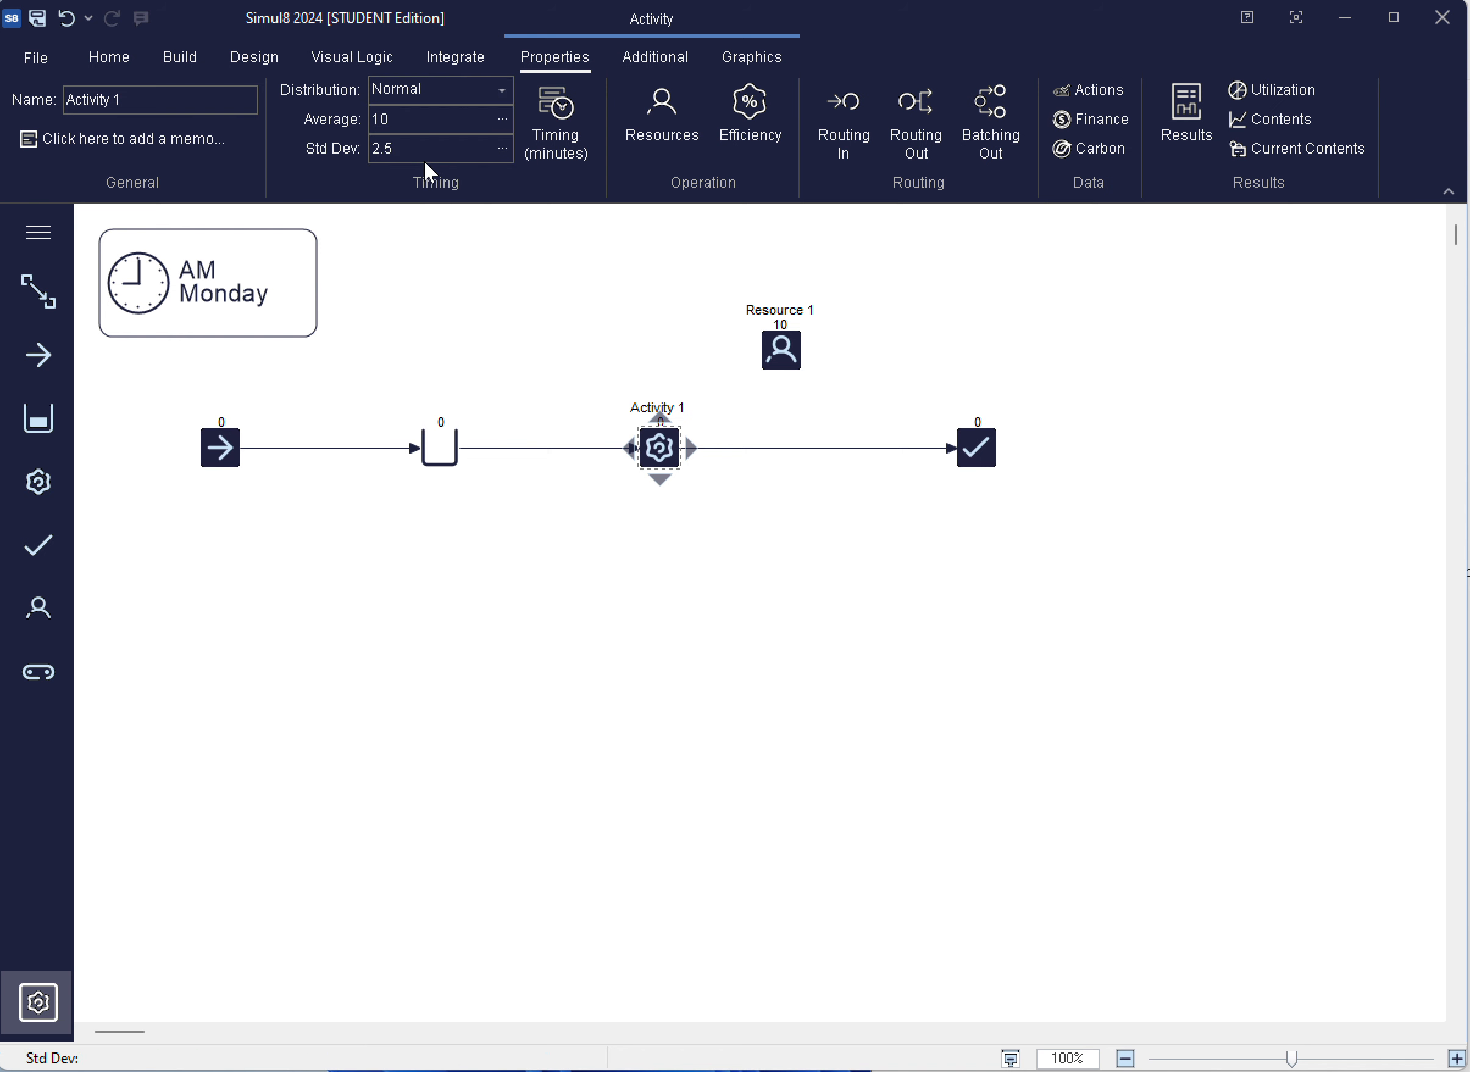
{"action": "left_click", "coordinate": [392, 118]}
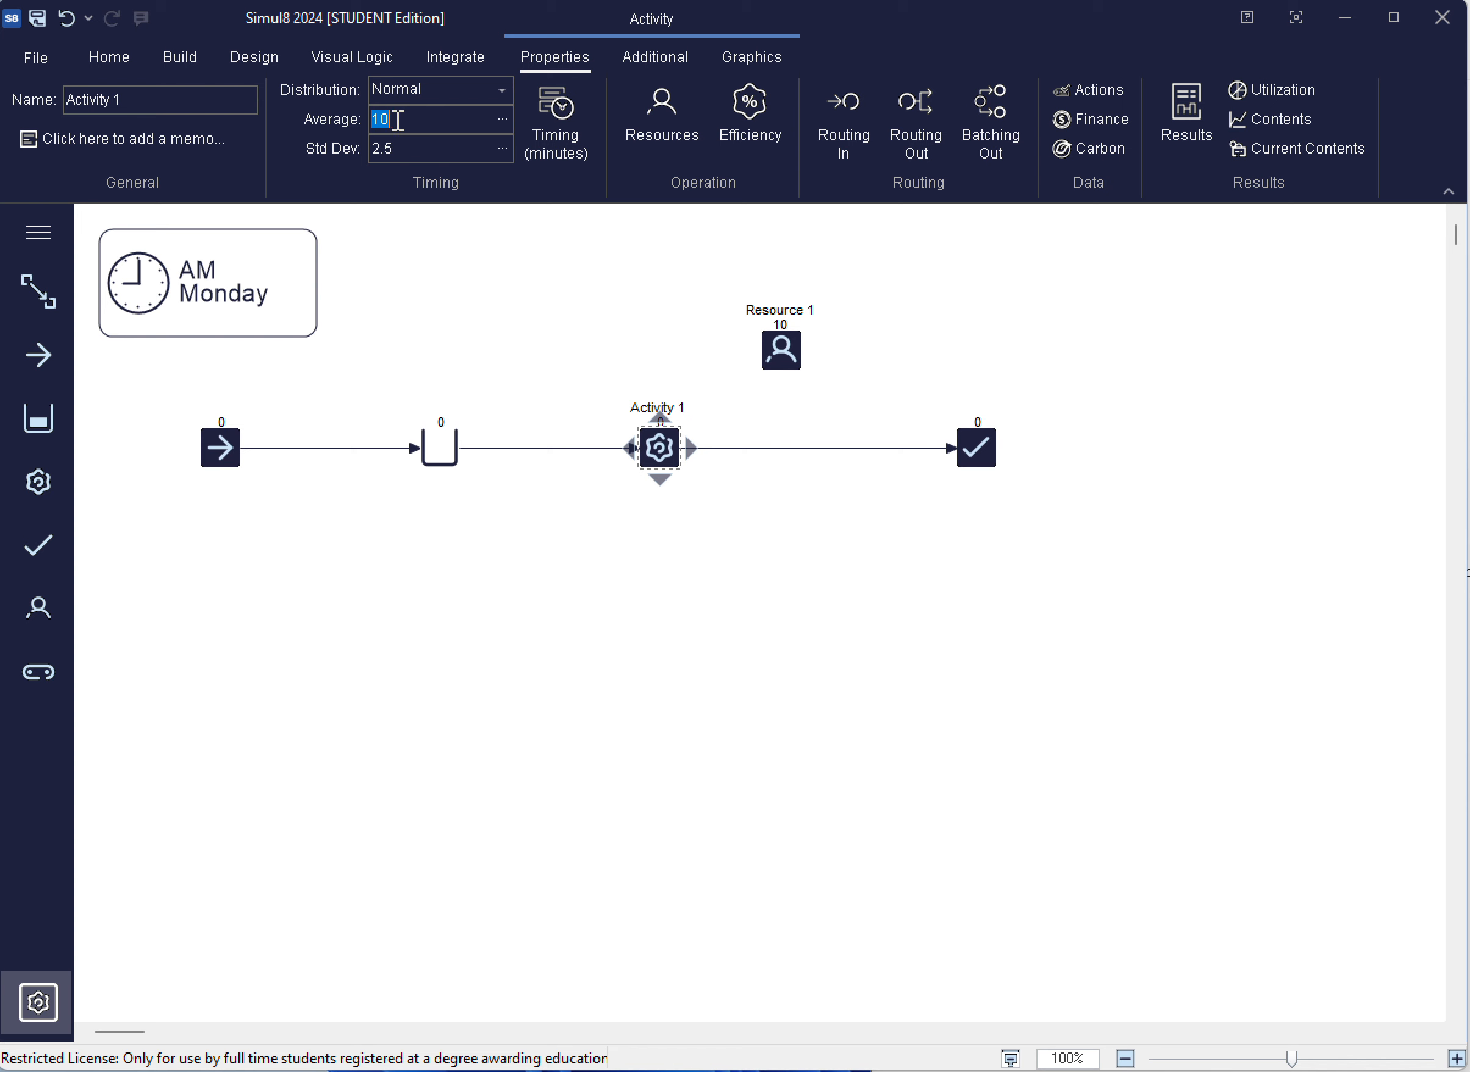
{"action": "type", "text": "30"}
{"action": "left_click", "coordinate": [410, 147]}
{"action": "type", "text": "5"}
{"action": "left_click", "coordinate": [460, 277]}
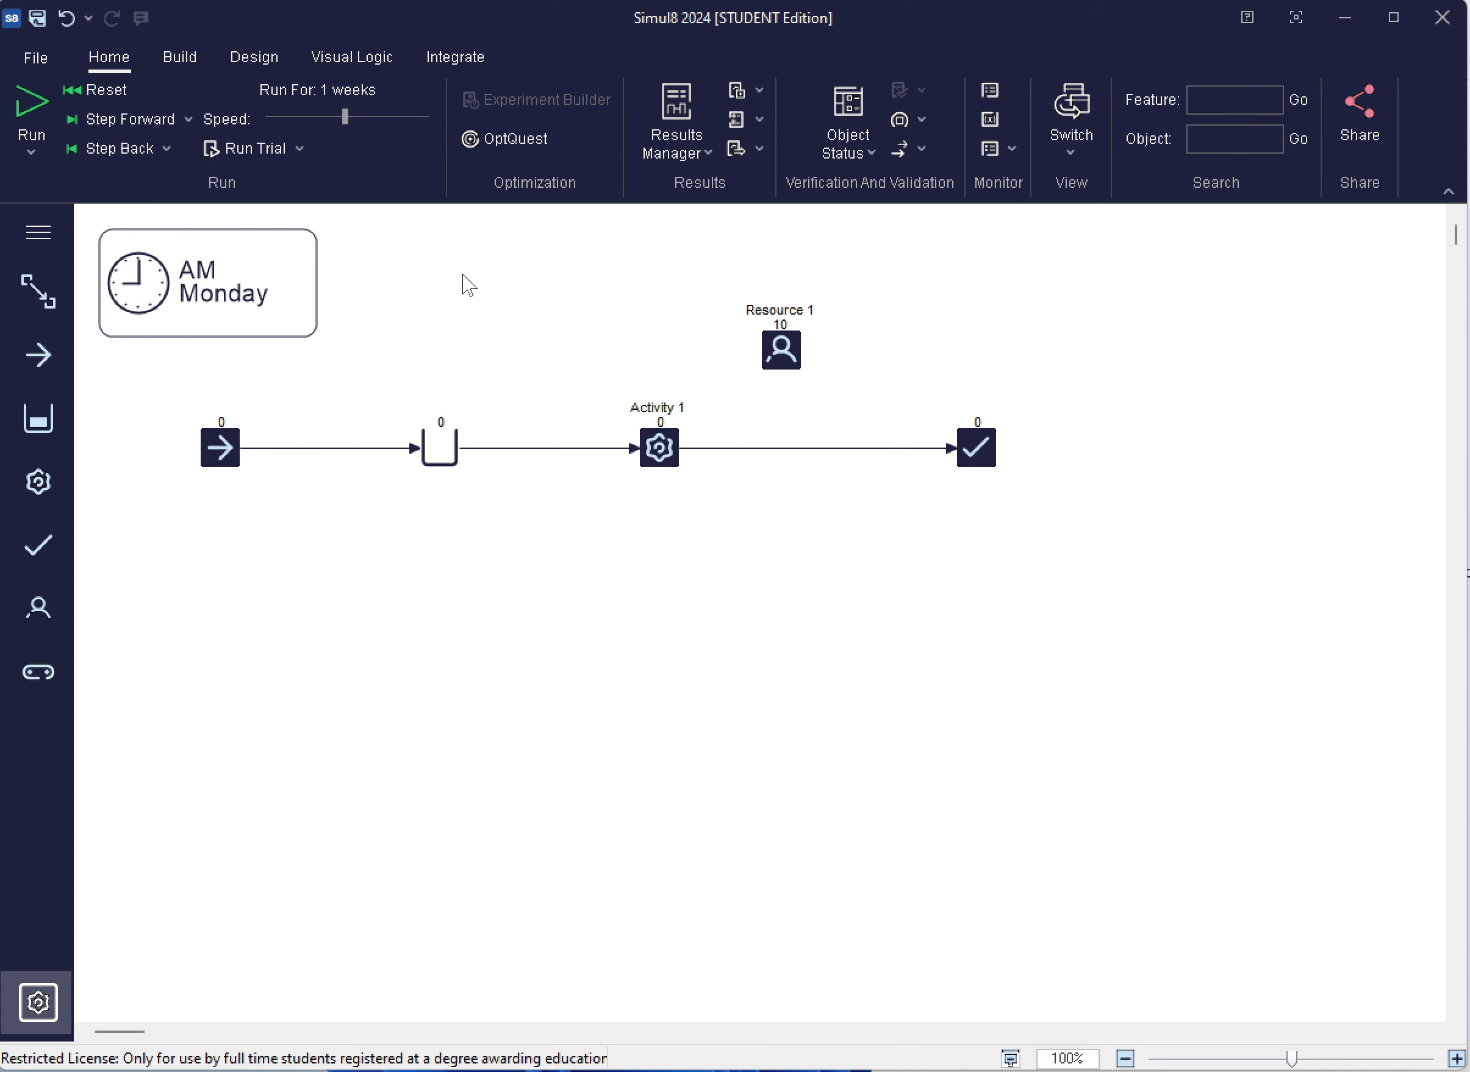
Save the new simulation as resourceSim in the Simul8 documents folder
{"action": "left_click", "coordinate": [33, 58]}
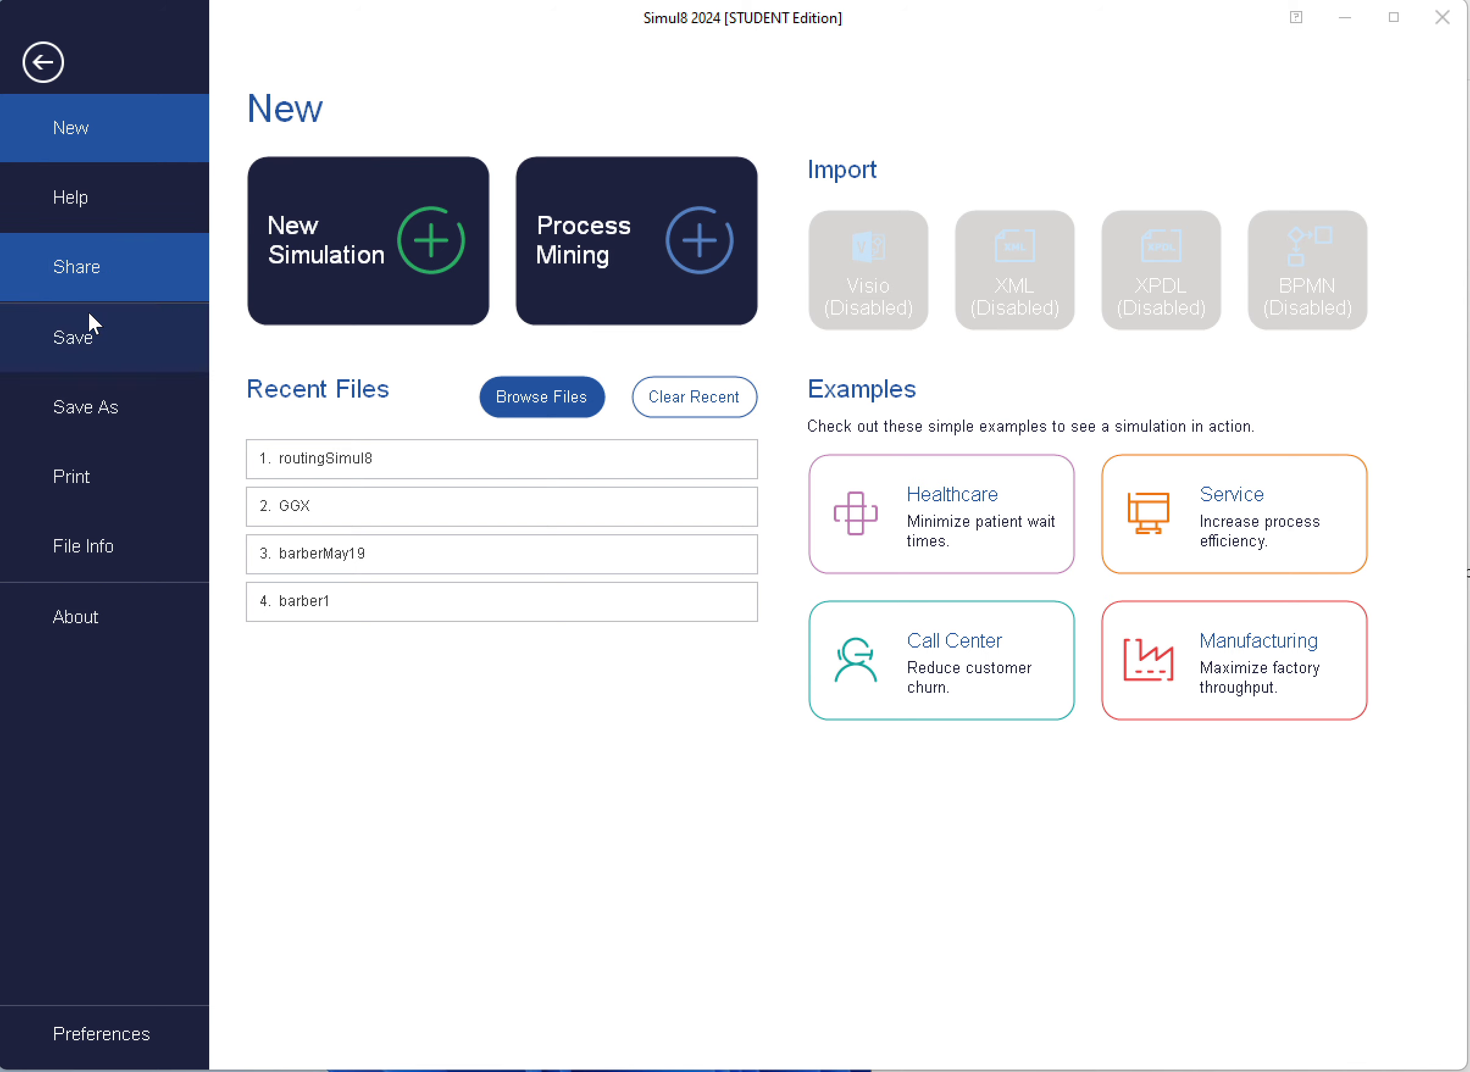
{"action": "left_click", "coordinate": [107, 400]}
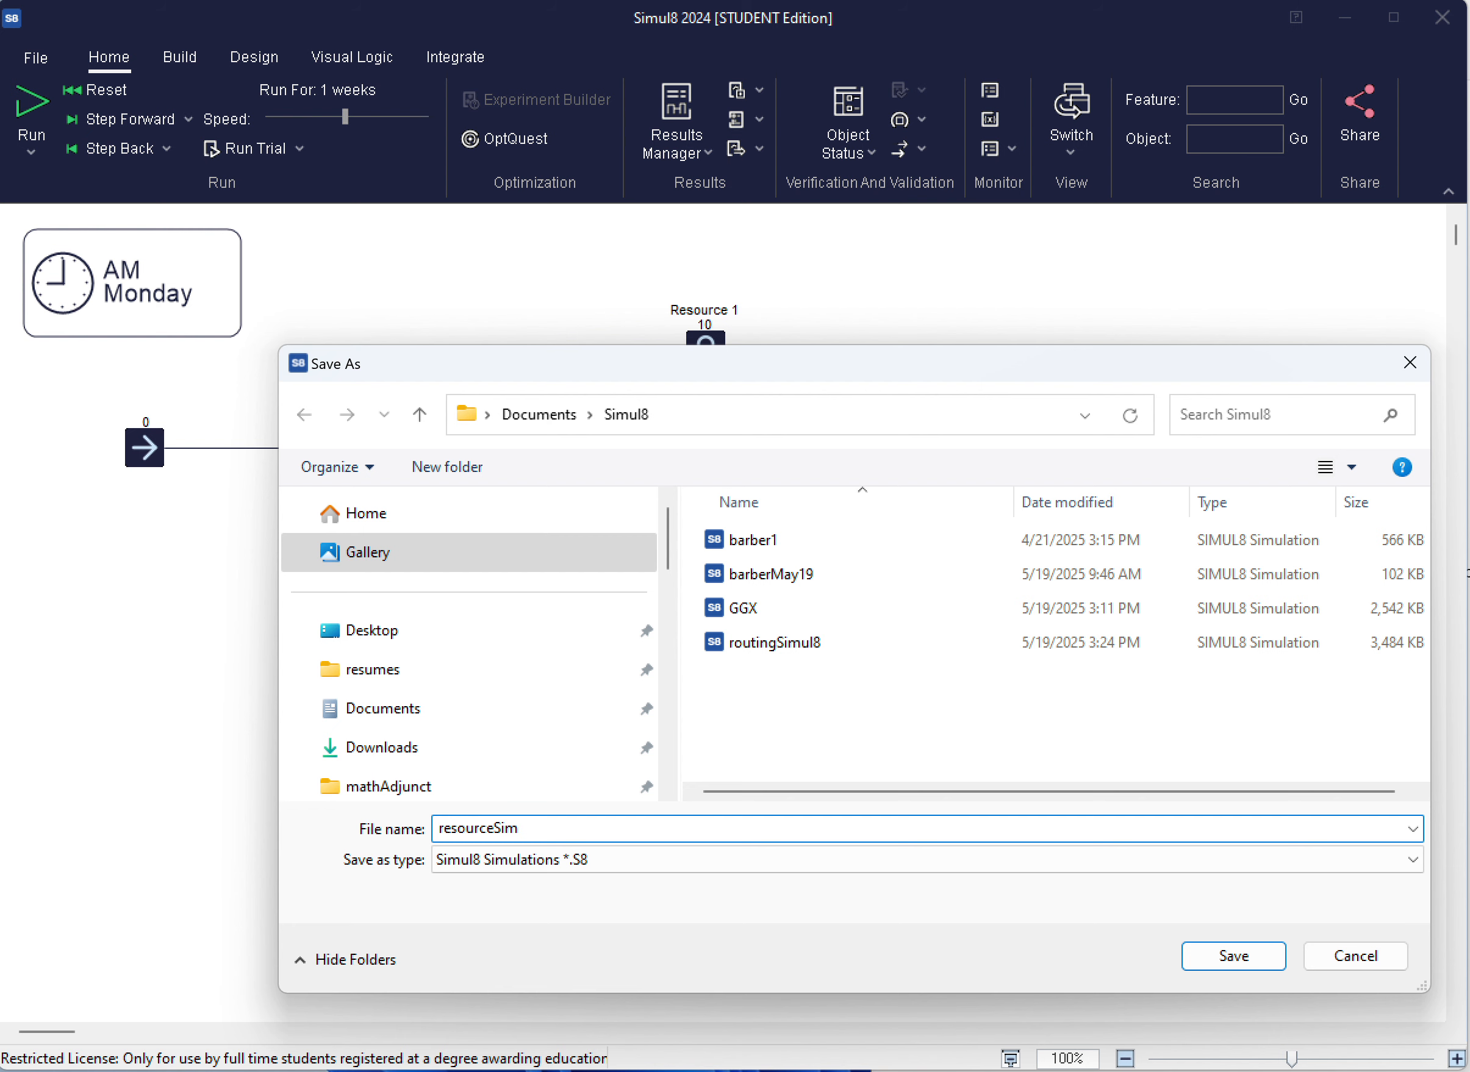
{"action": "left_click", "coordinate": [1232, 958]}
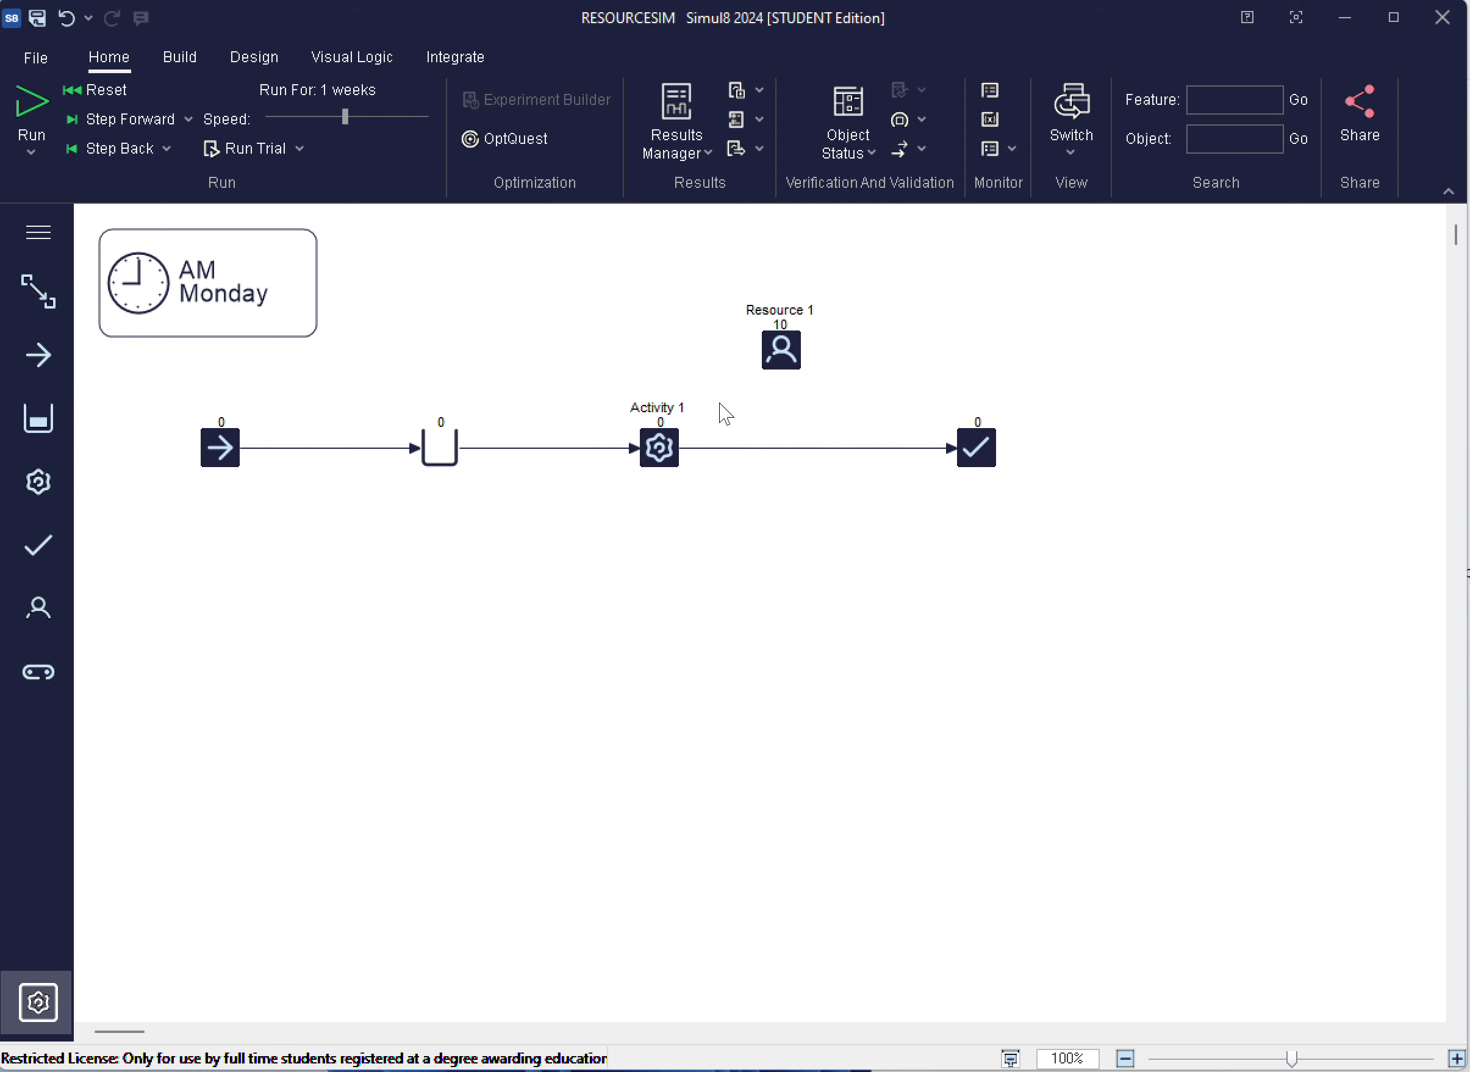
Add Resource 1 as a required resource for Activity 1
{"action": "left_click", "coordinate": [669, 444]}
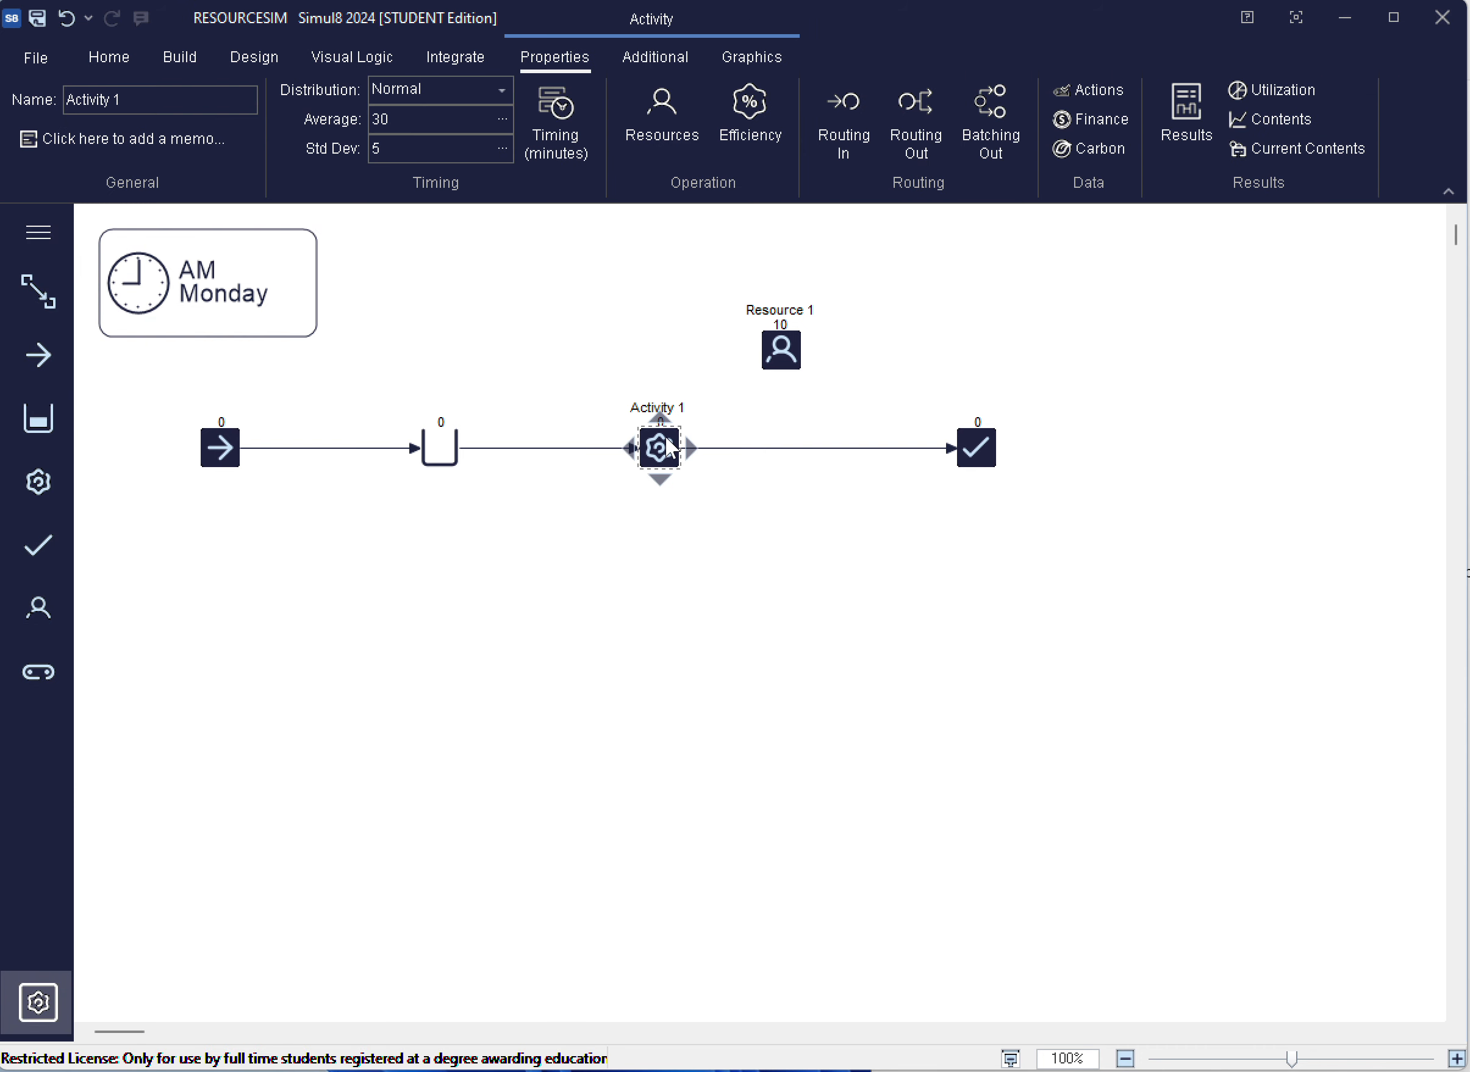
{"action": "left_click", "coordinate": [659, 113]}
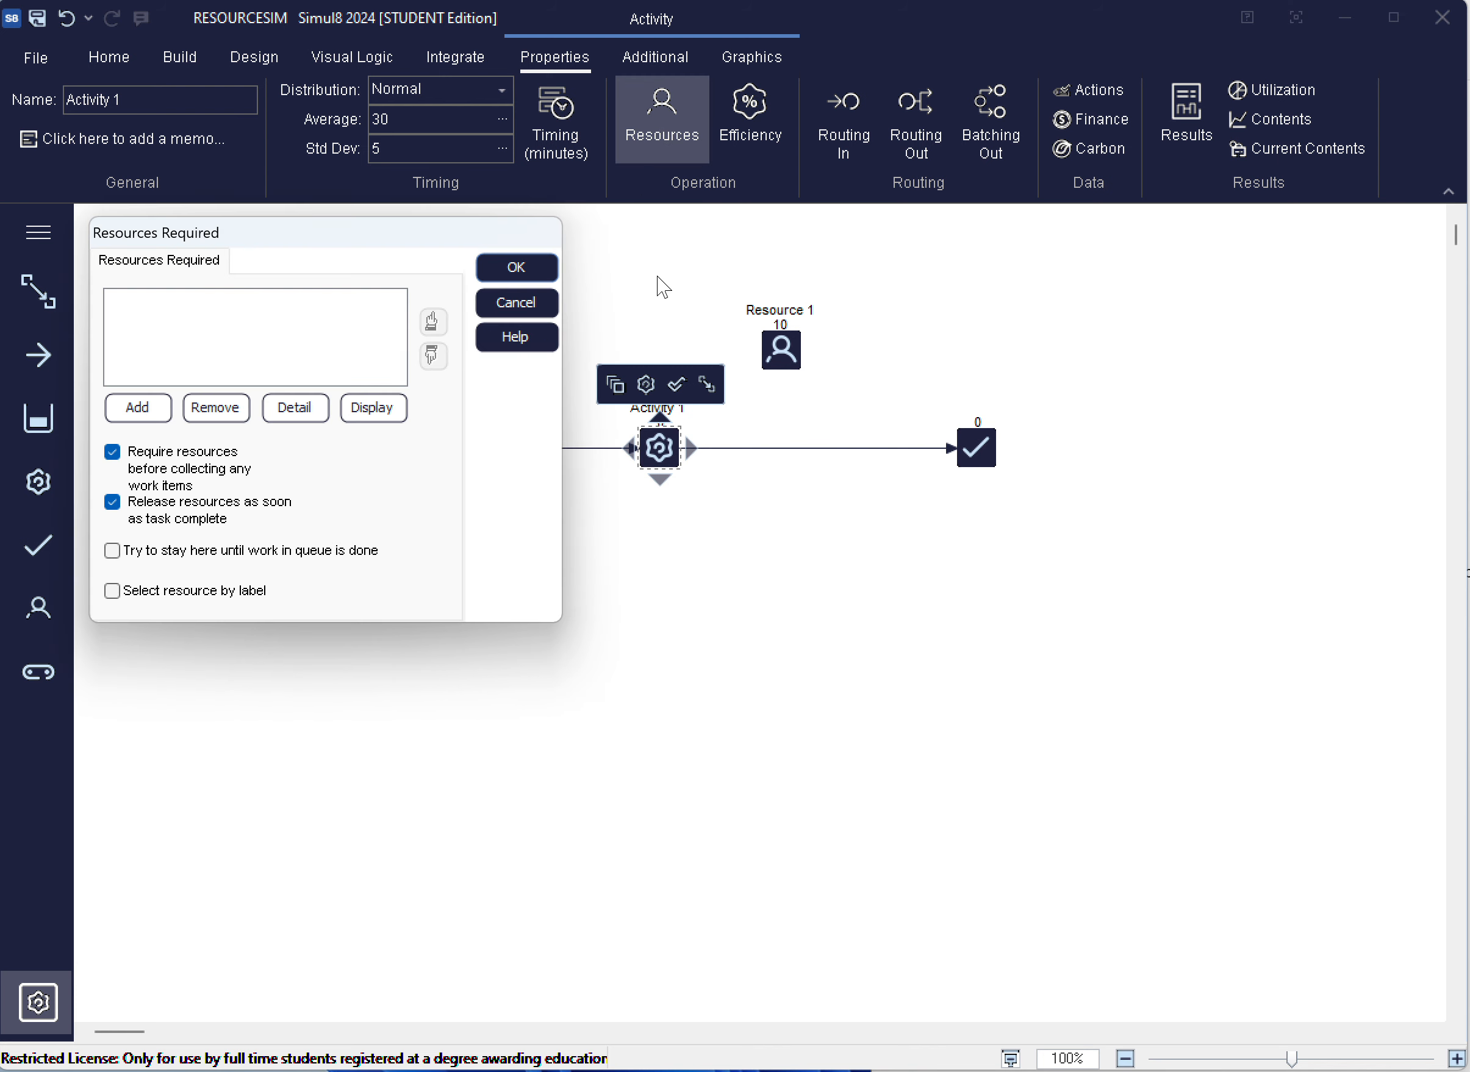
{"action": "left_click", "coordinate": [152, 411]}
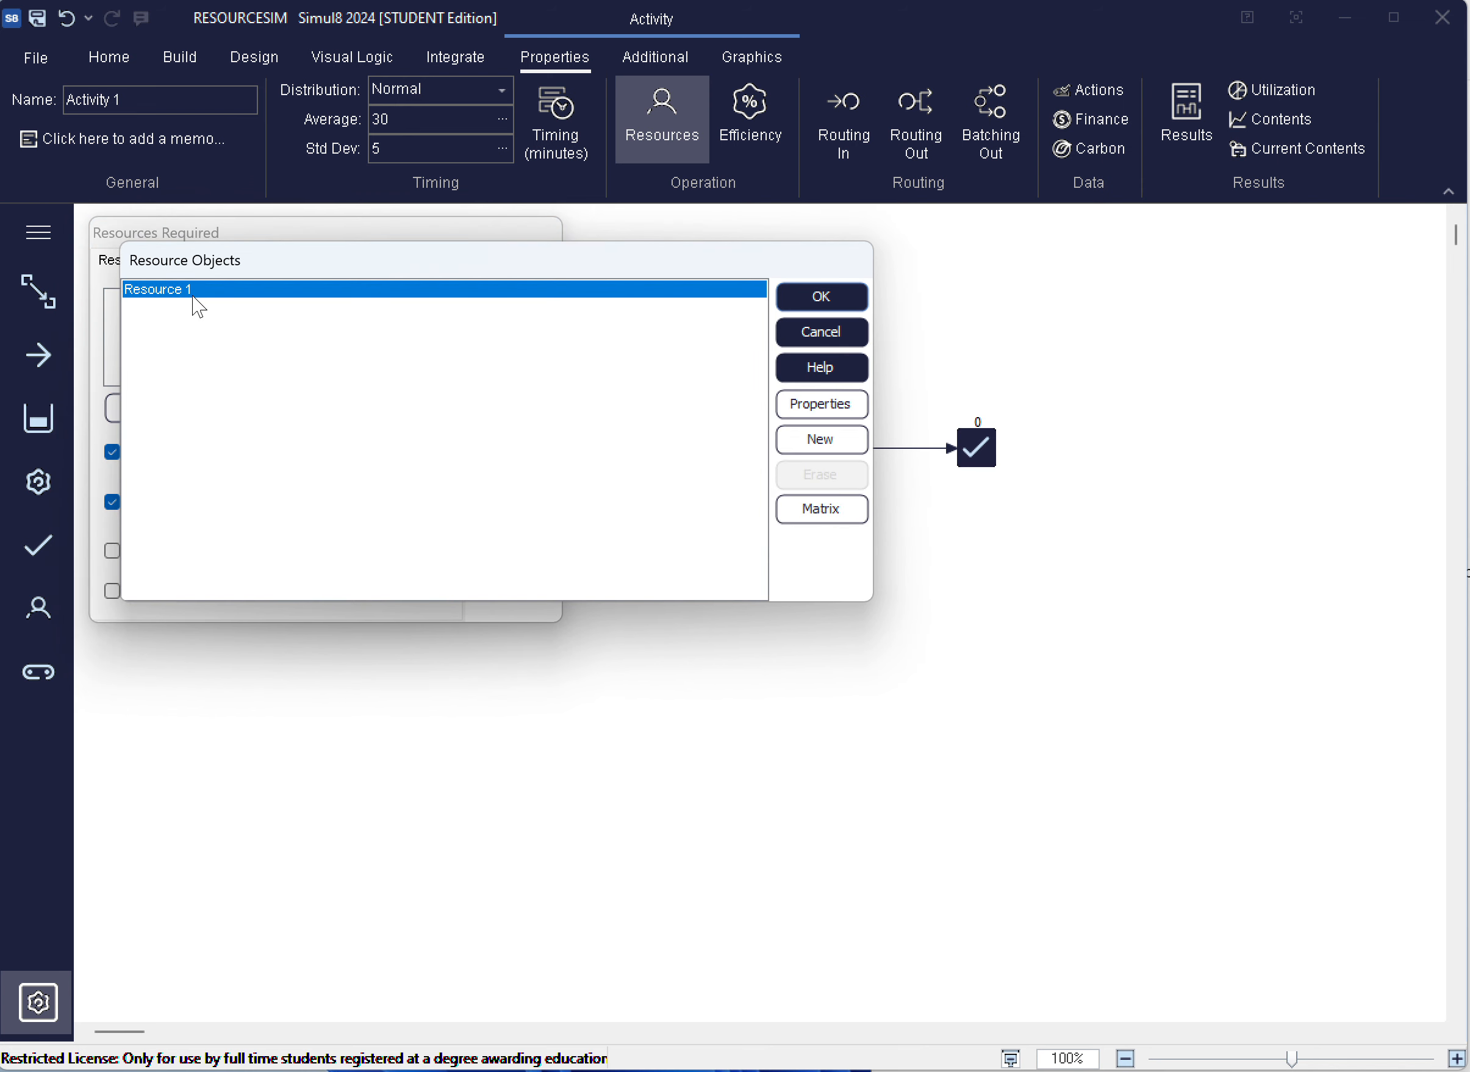
{"action": "left_click", "coordinate": [816, 294]}
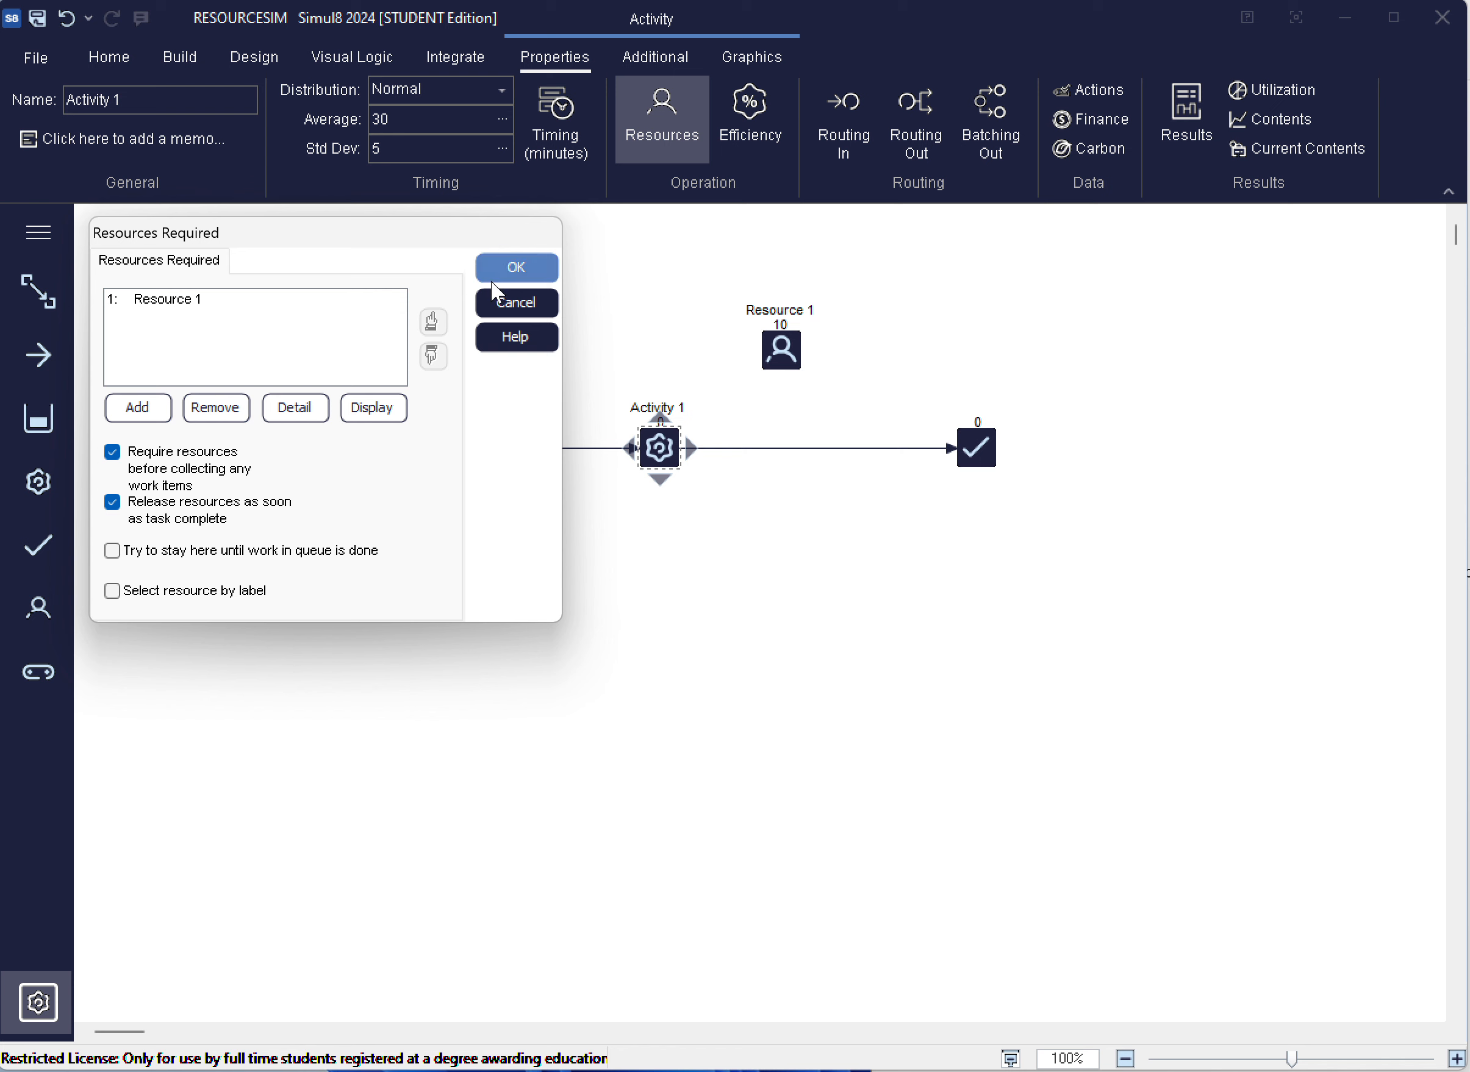
{"action": "left_click", "coordinate": [515, 267]}
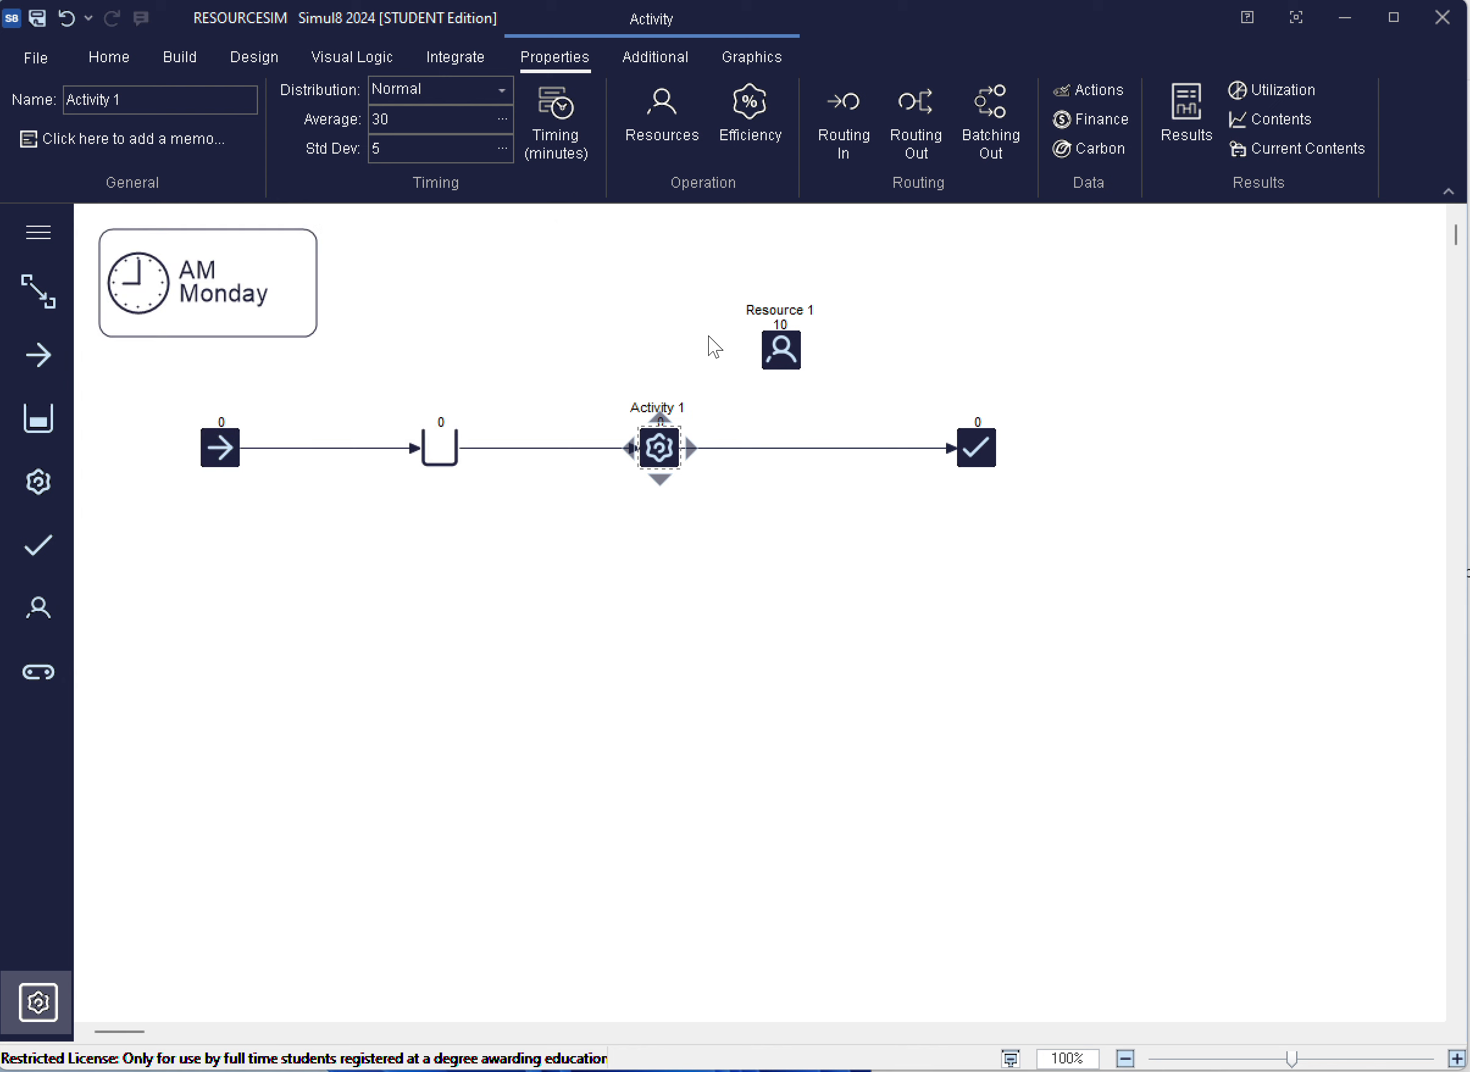
Set the number available for Resource 1 to 2 and save the resourceSim model
{"action": "left_click", "coordinate": [778, 353]}
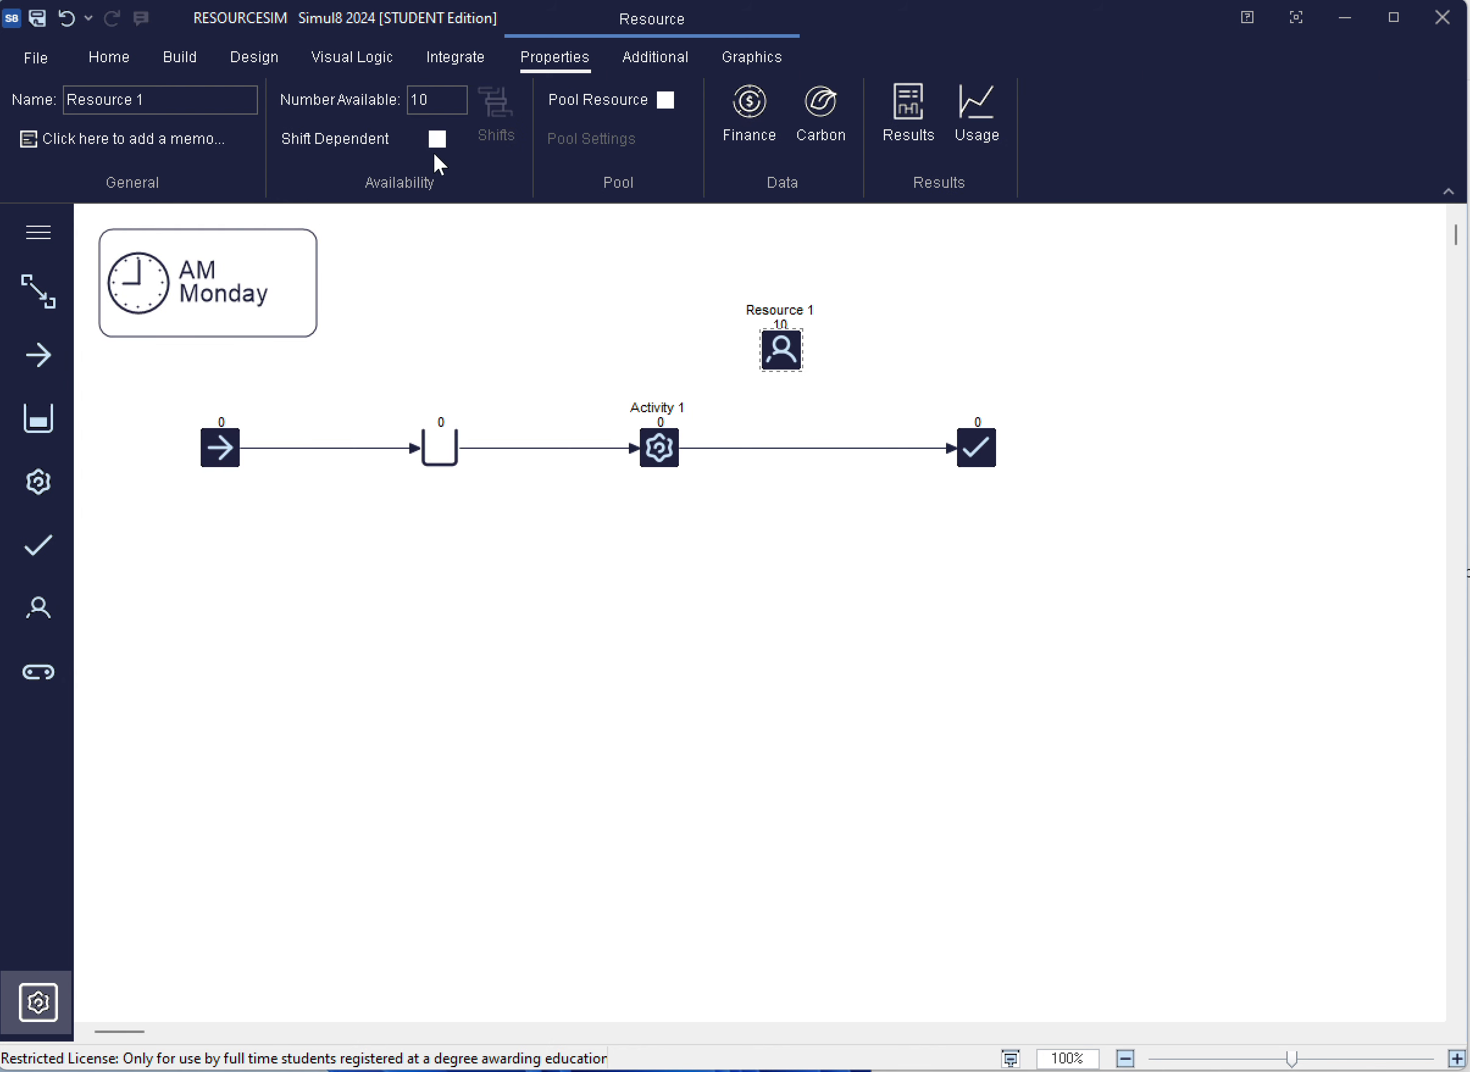
{"action": "double_click", "coordinate": [429, 95]}
{"action": "type", "text": "2"}
{"action": "left_click", "coordinate": [515, 259]}
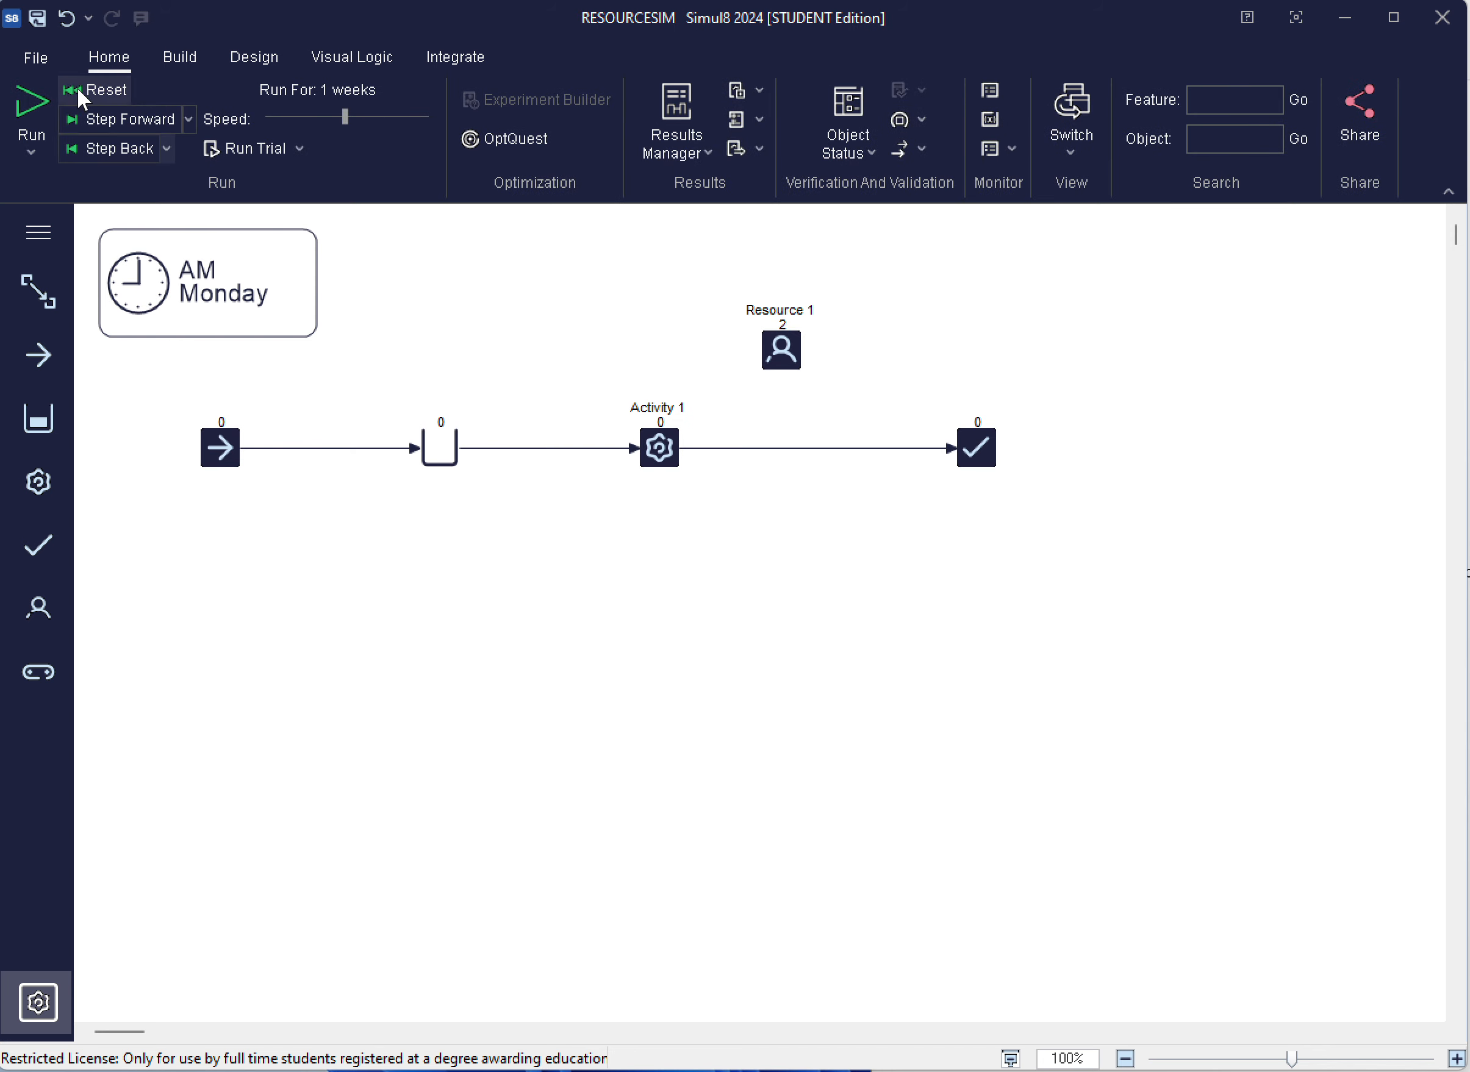
{"action": "left_click", "coordinate": [36, 57]}
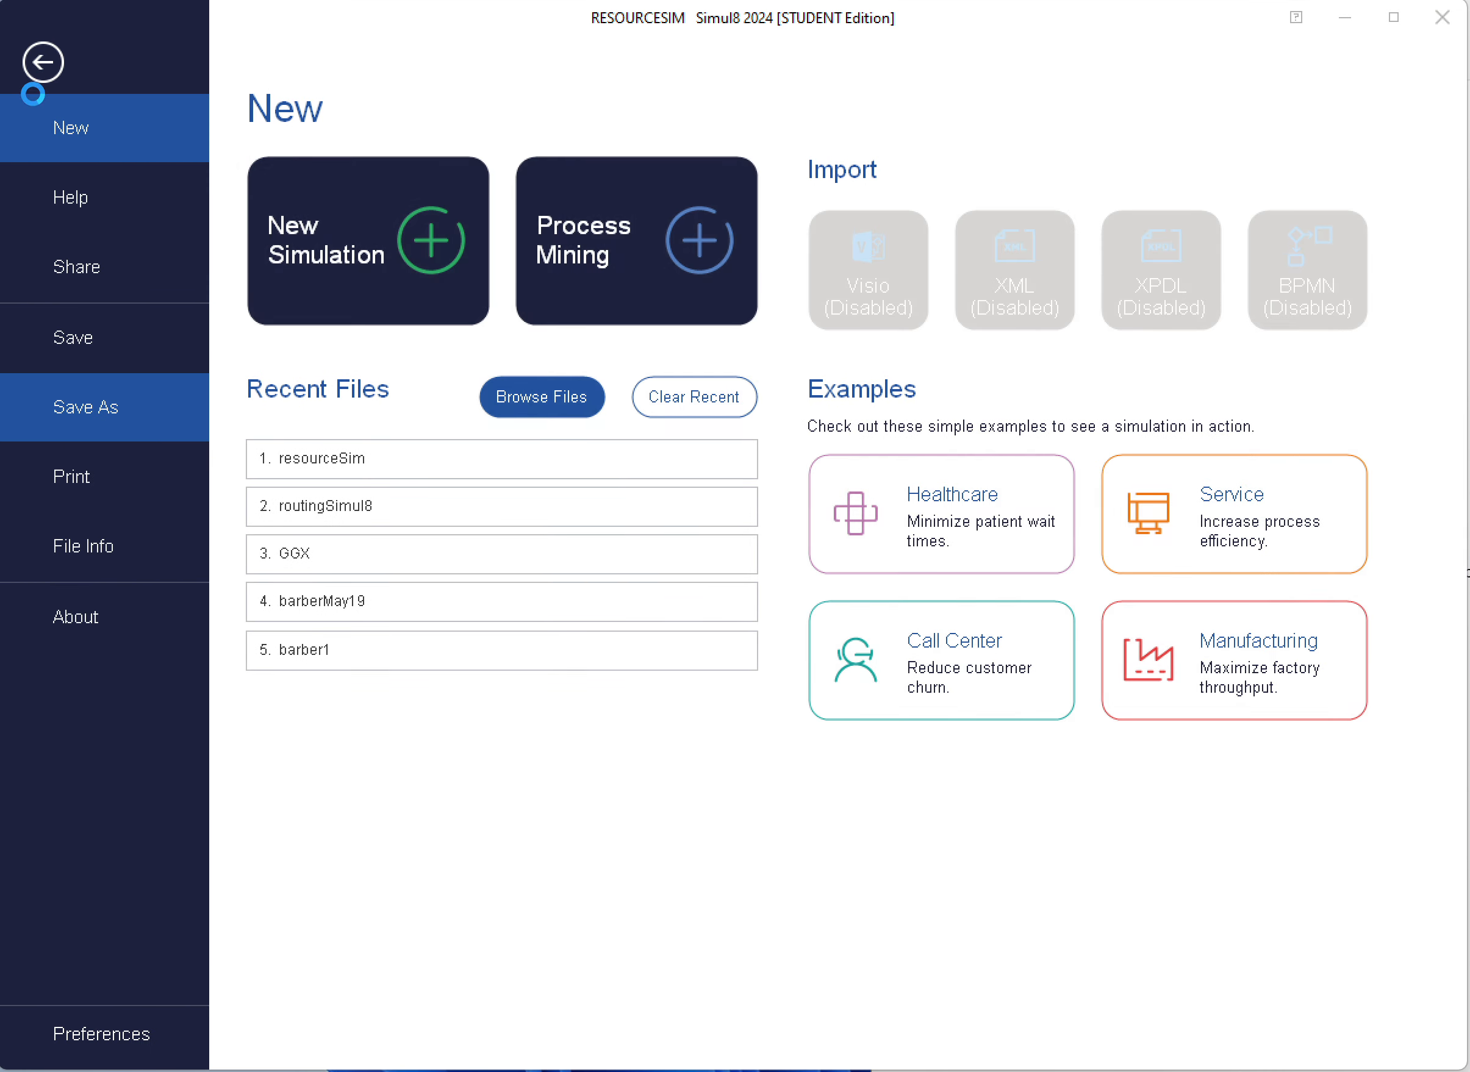
{"action": "left_click", "coordinate": [80, 326]}
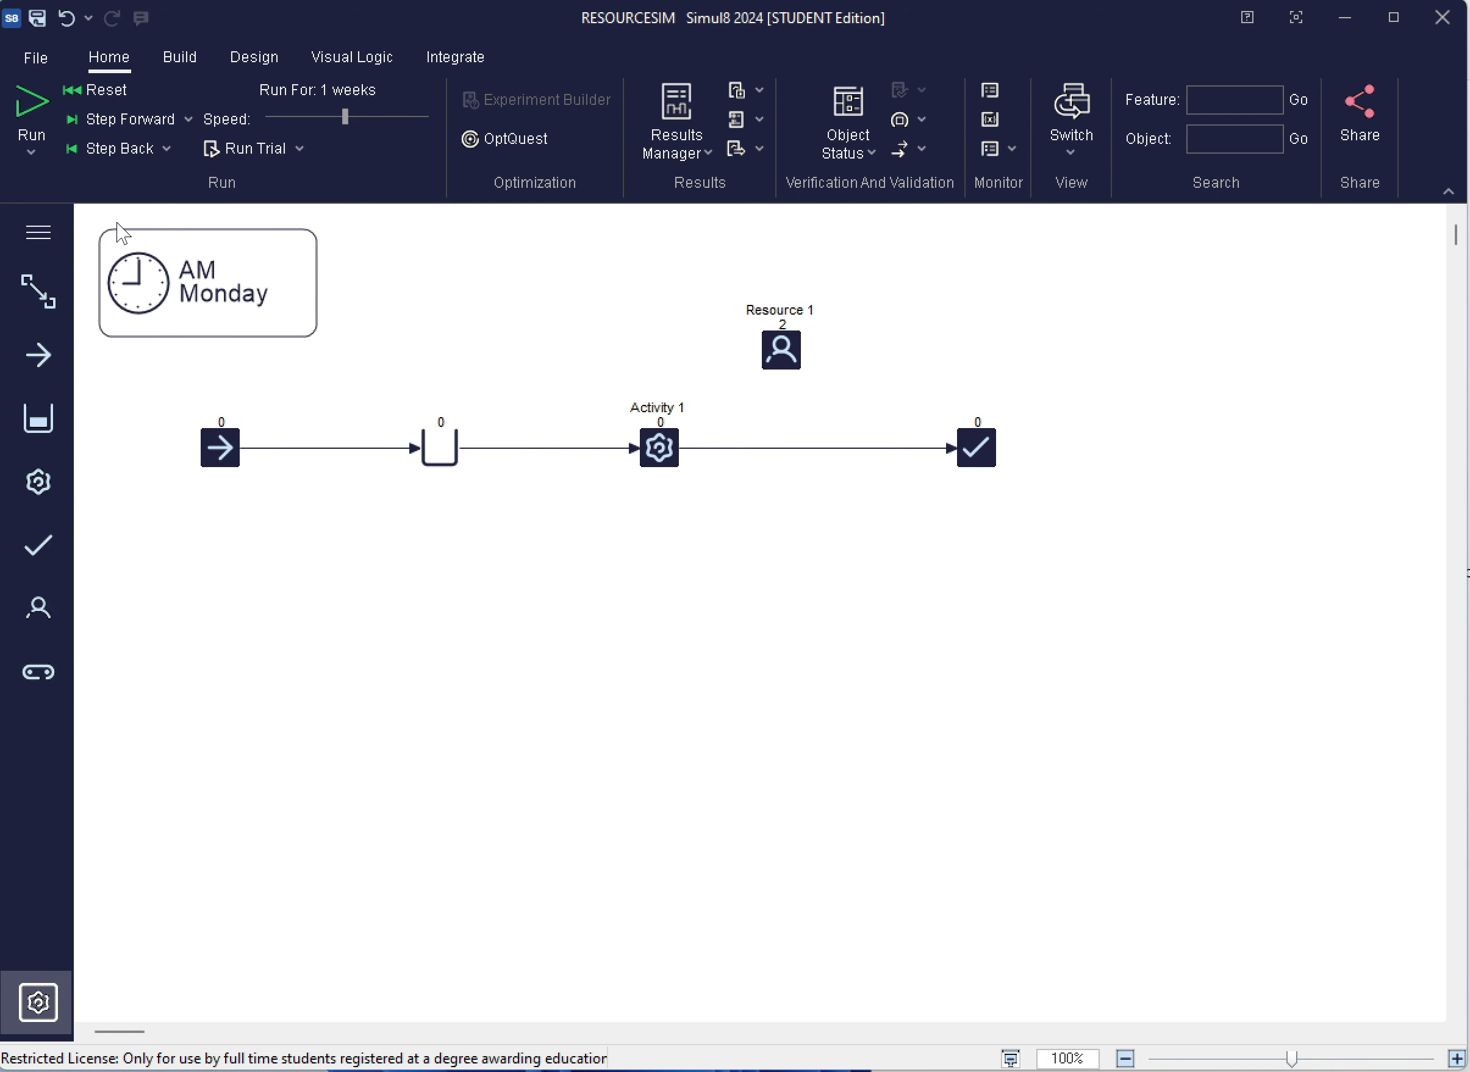
Create 2 copies of Activity 1 with the Duplication Wizard
{"action": "left_click", "coordinate": [669, 455]}
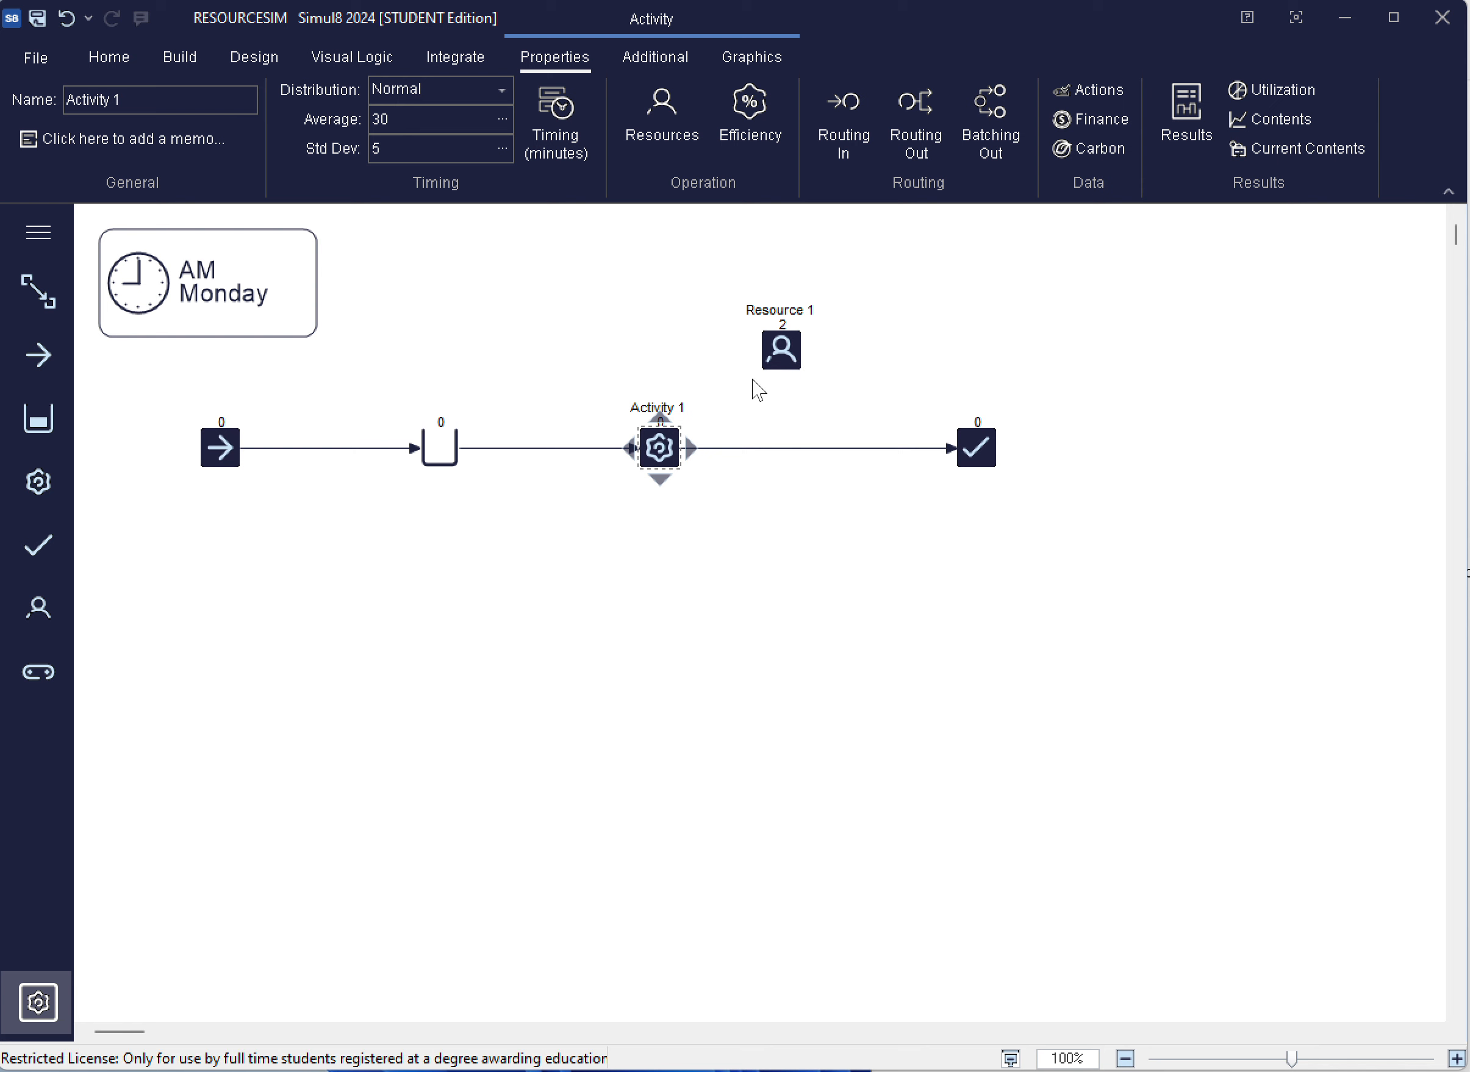
{"action": "right_click", "coordinate": [667, 453]}
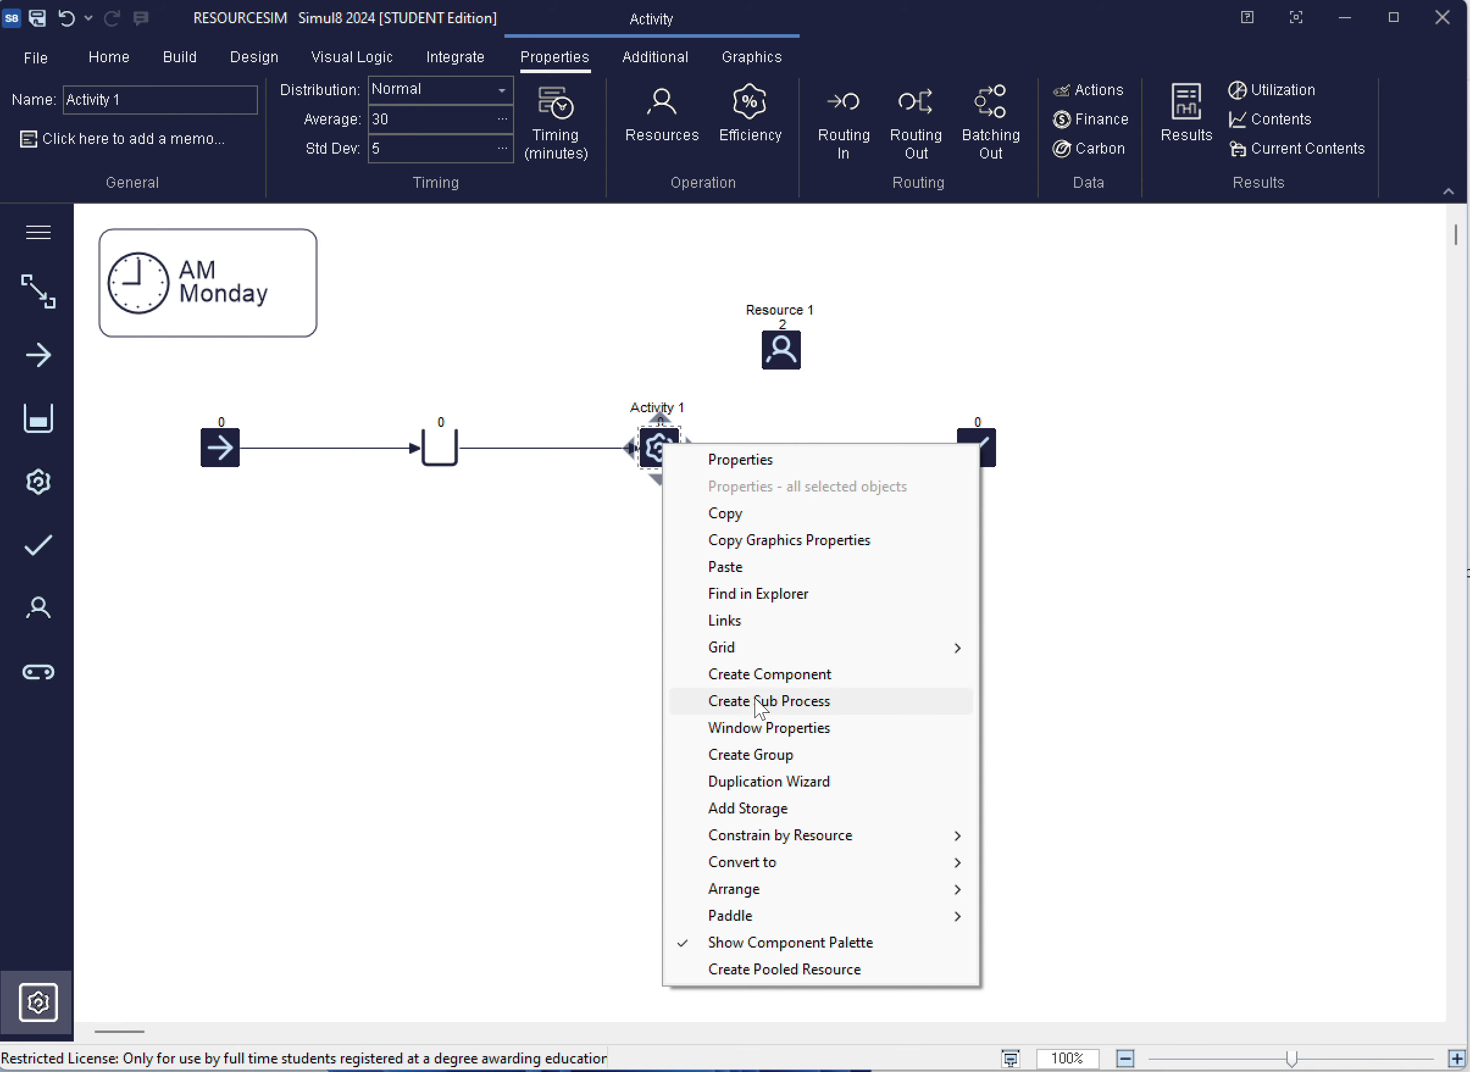
{"action": "left_click", "coordinate": [784, 784]}
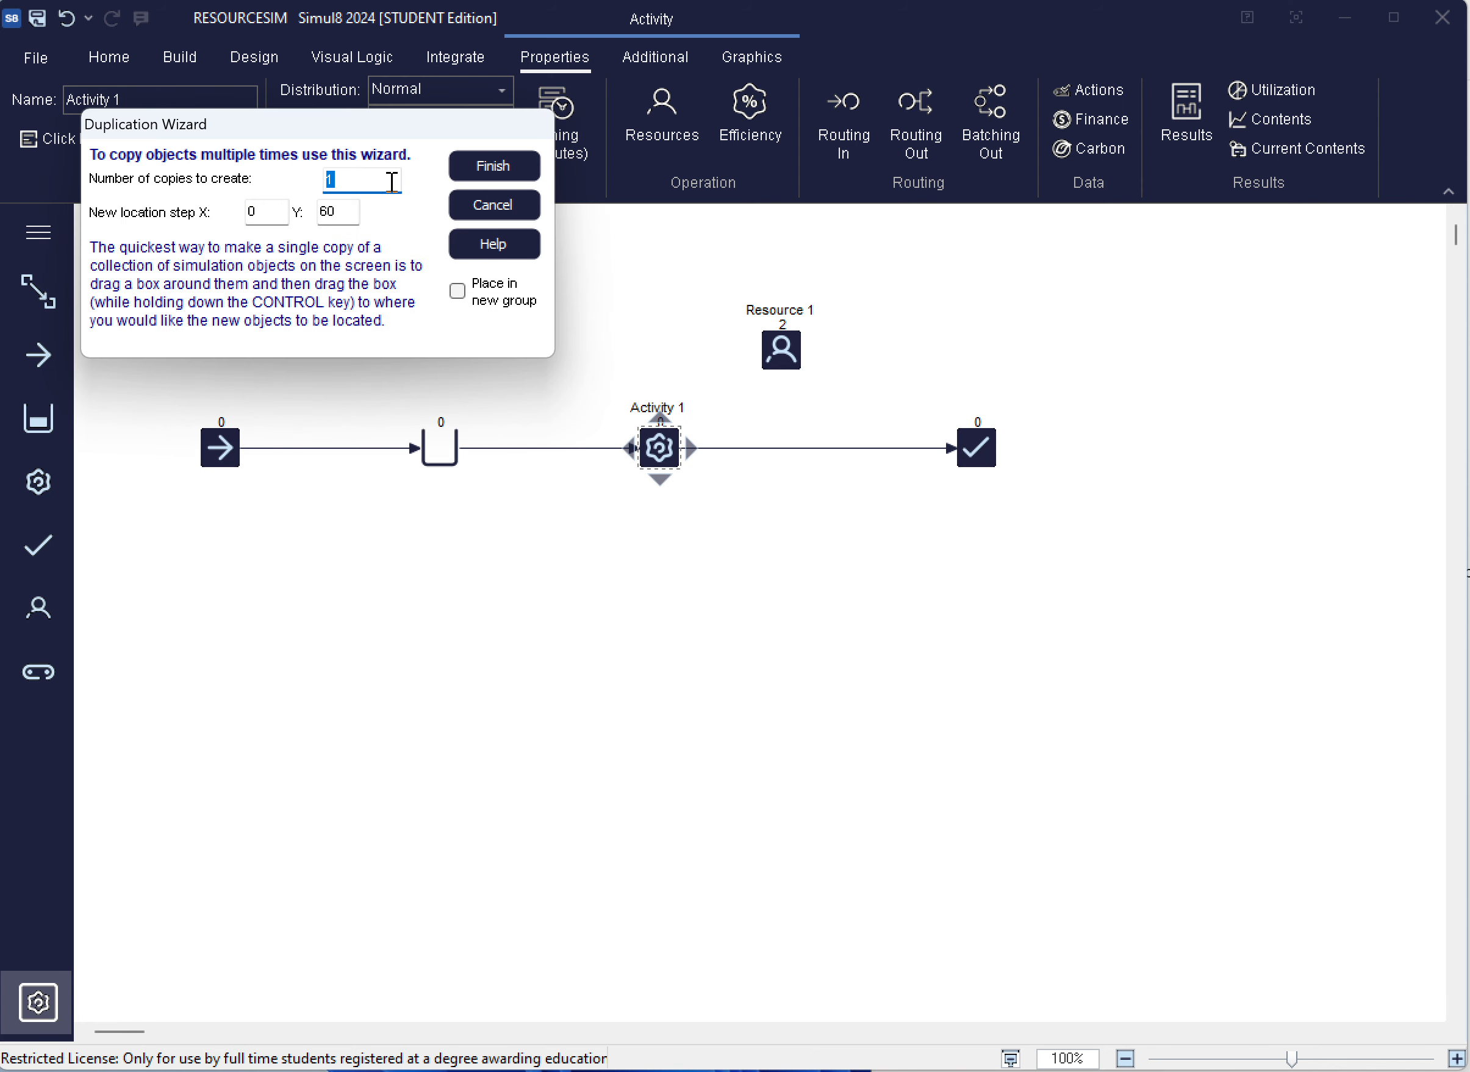
{"action": "type", "text": "2"}
{"action": "left_click", "coordinate": [493, 166]}
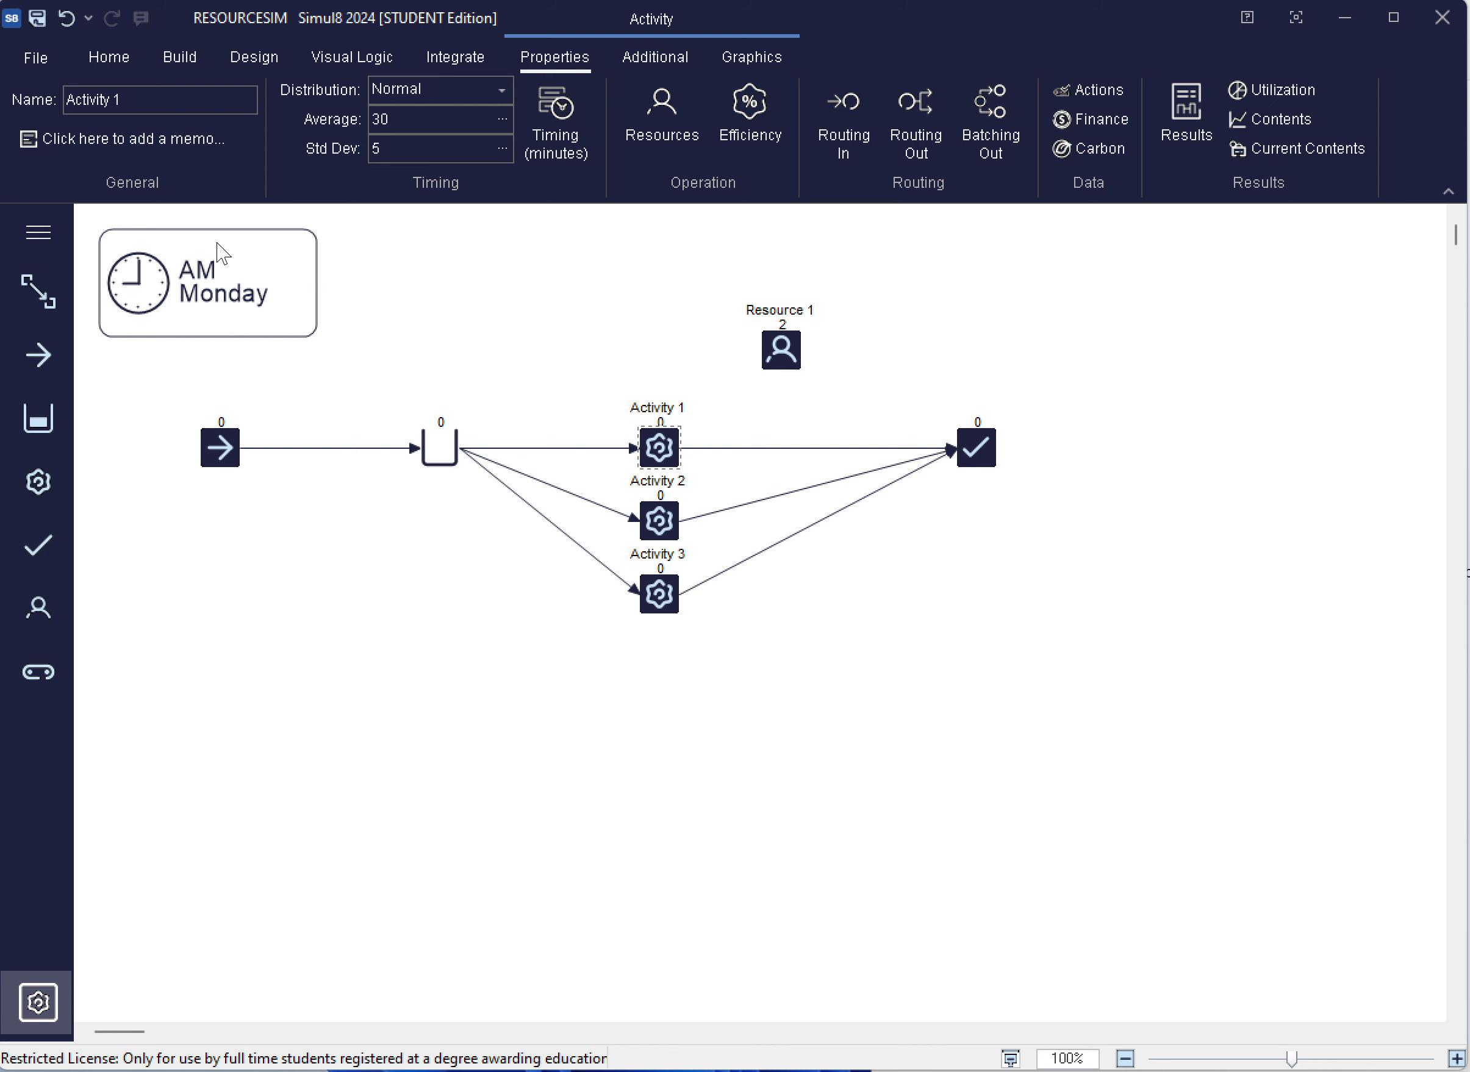
{"action": "left_click", "coordinate": [404, 347]}
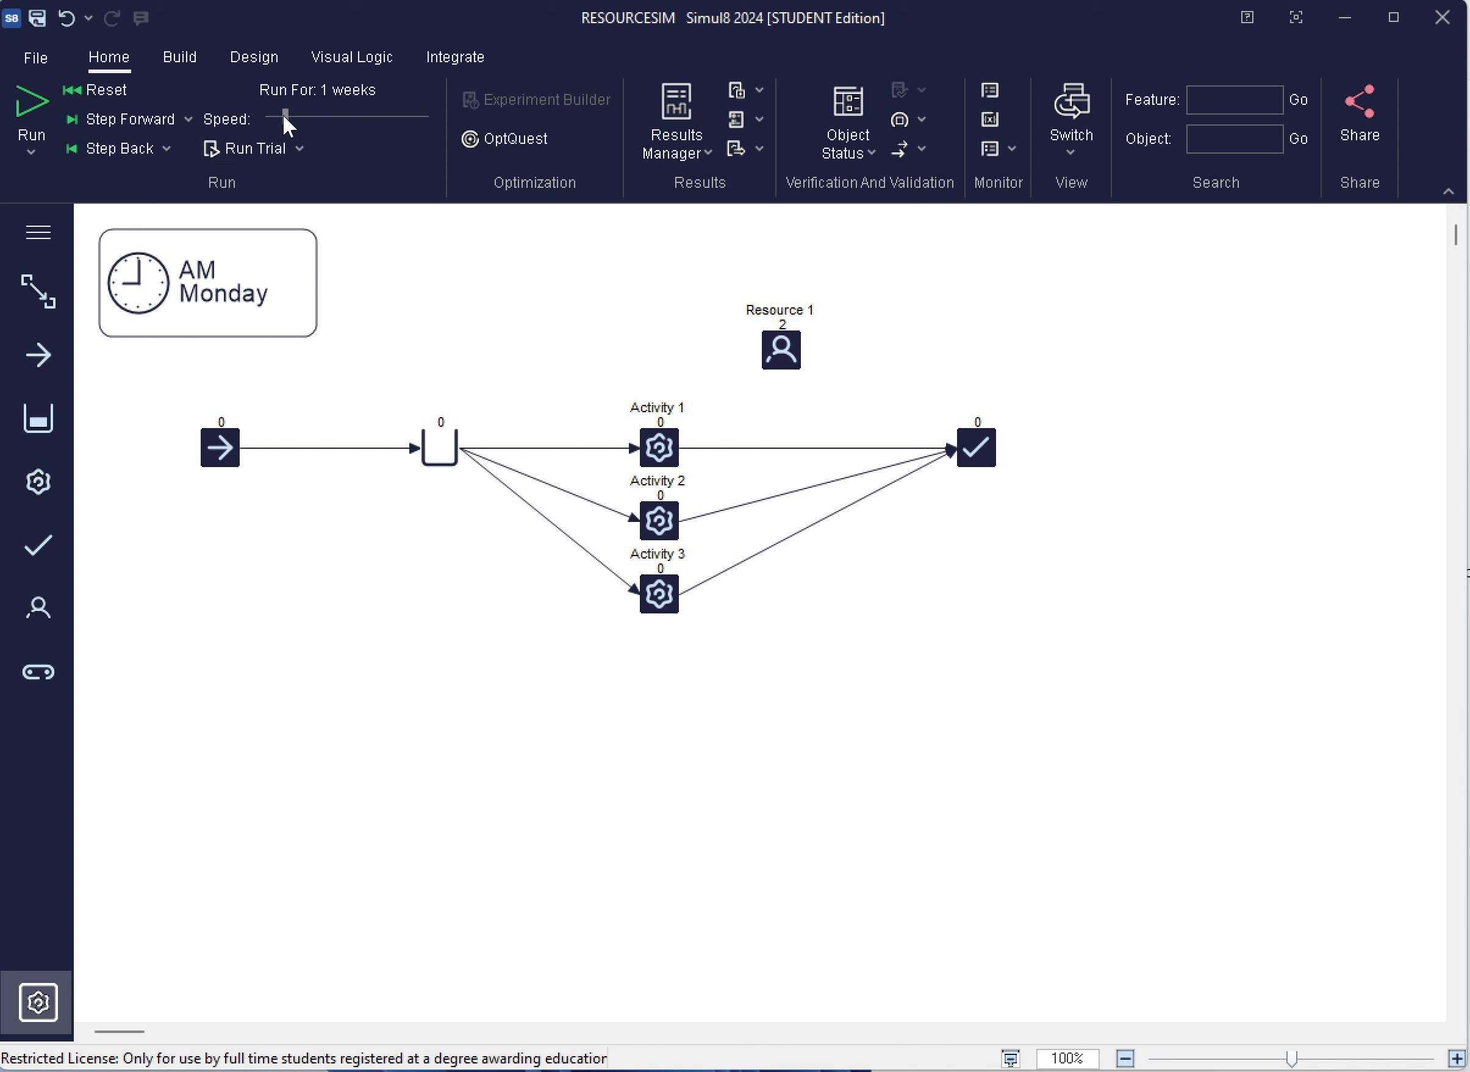
Slow the simulation speed to near the minimum, run the model to watch the resource sharing, and pause it
{"action": "left_click_drag", "start_coordinate": [282, 114], "coordinate": [275, 116]}
{"action": "left_click", "coordinate": [28, 95]}
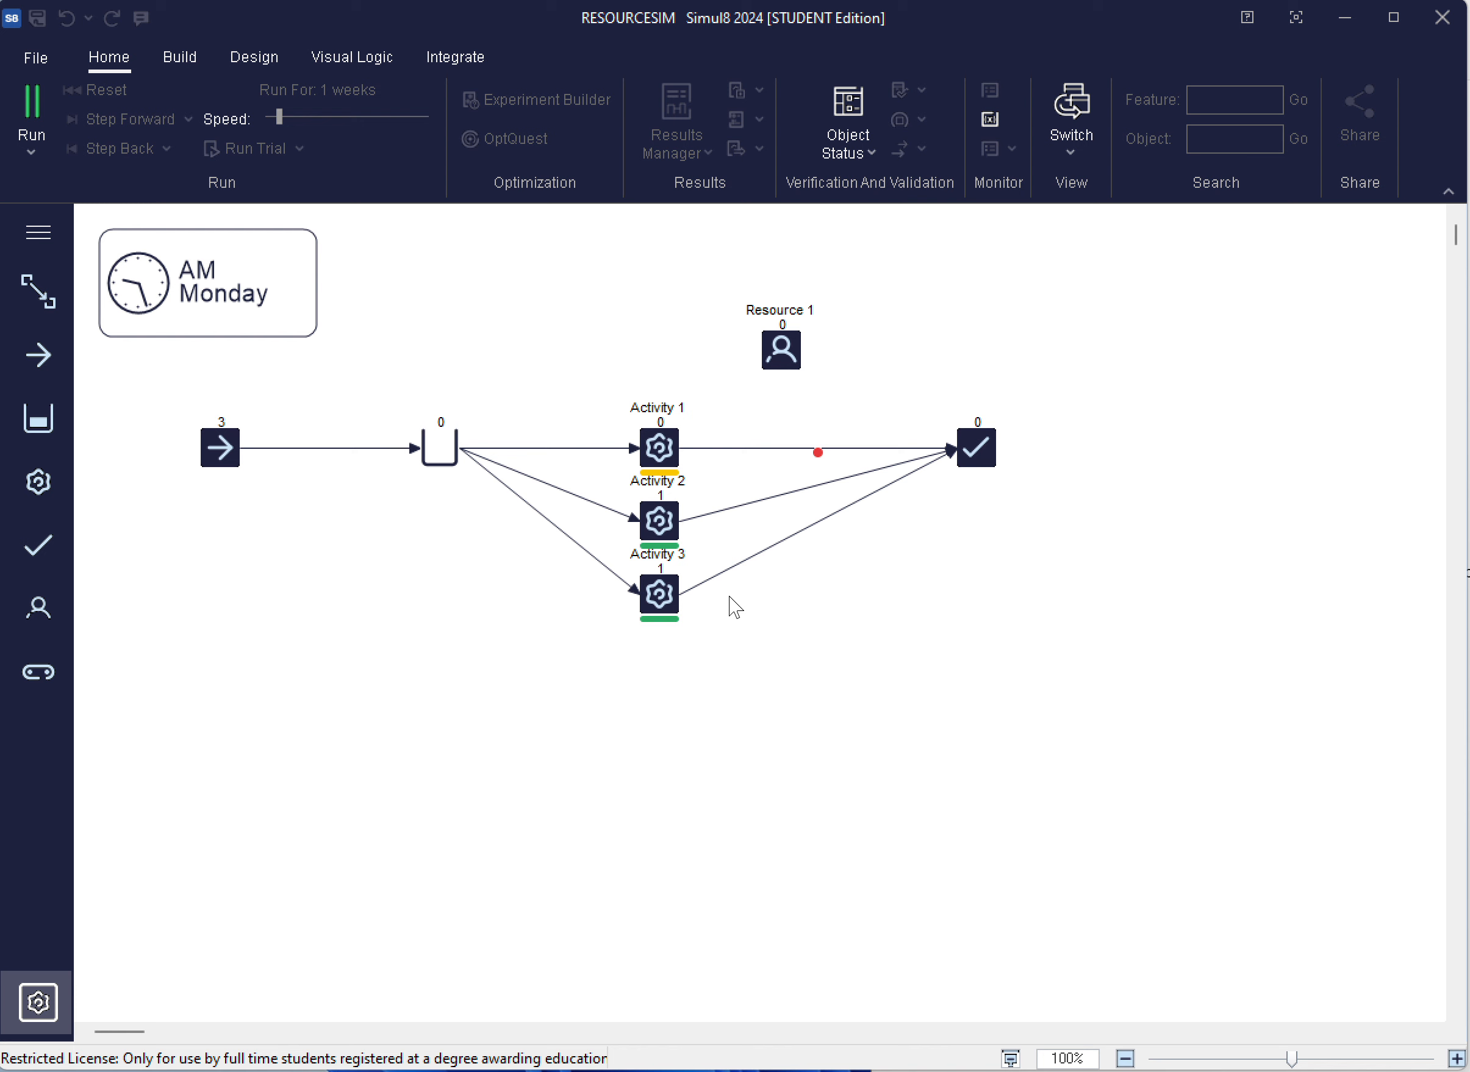
{"action": "left_click", "coordinate": [35, 102]}
Set all travel times to zero in the distance preferences and run the simulation briefly to check the movement
{"action": "left_click", "coordinate": [35, 57]}
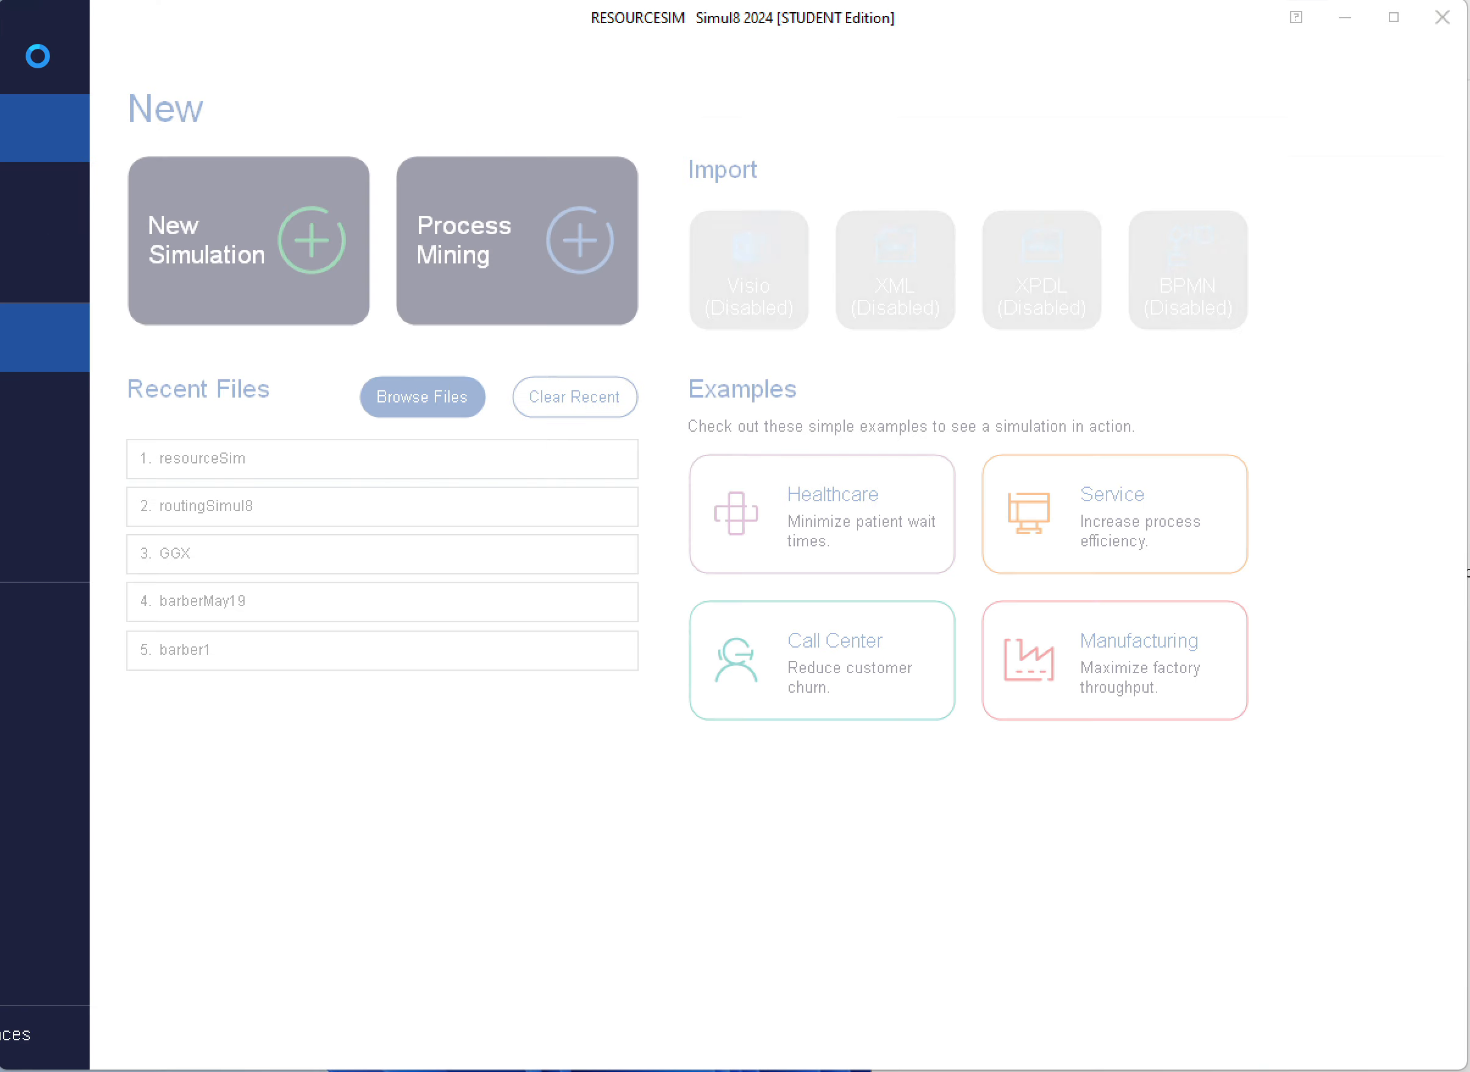
{"action": "left_click", "coordinate": [115, 1047]}
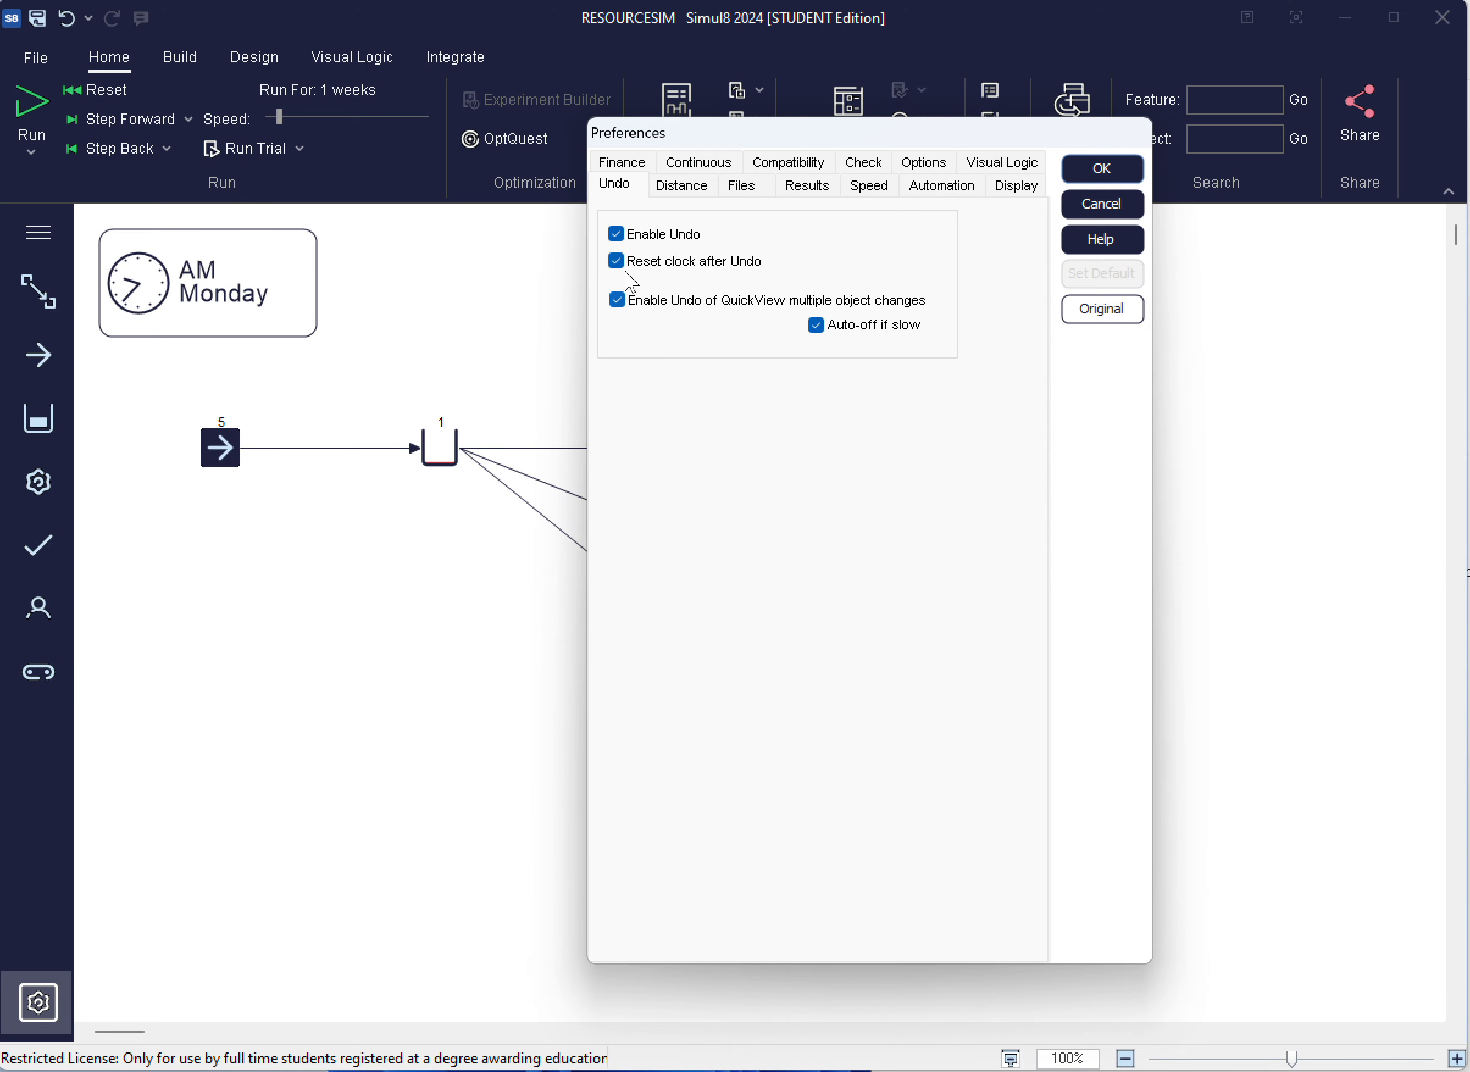
{"action": "left_click", "coordinate": [682, 189]}
{"action": "left_click", "coordinate": [651, 323]}
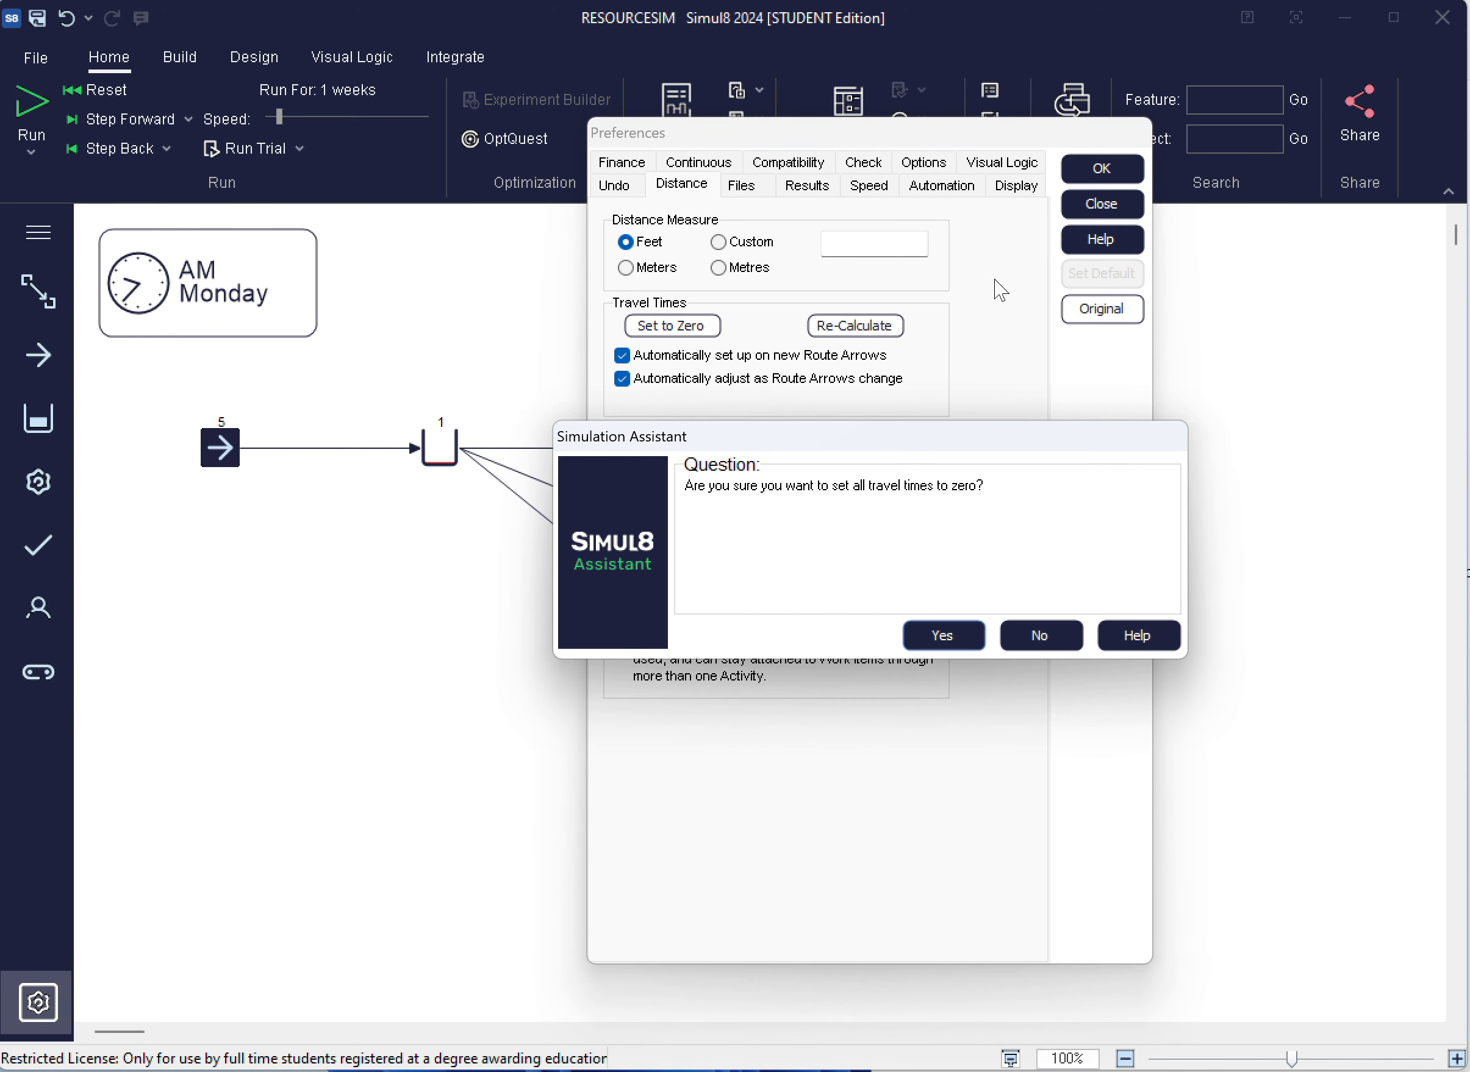
{"action": "left_click", "coordinate": [945, 637]}
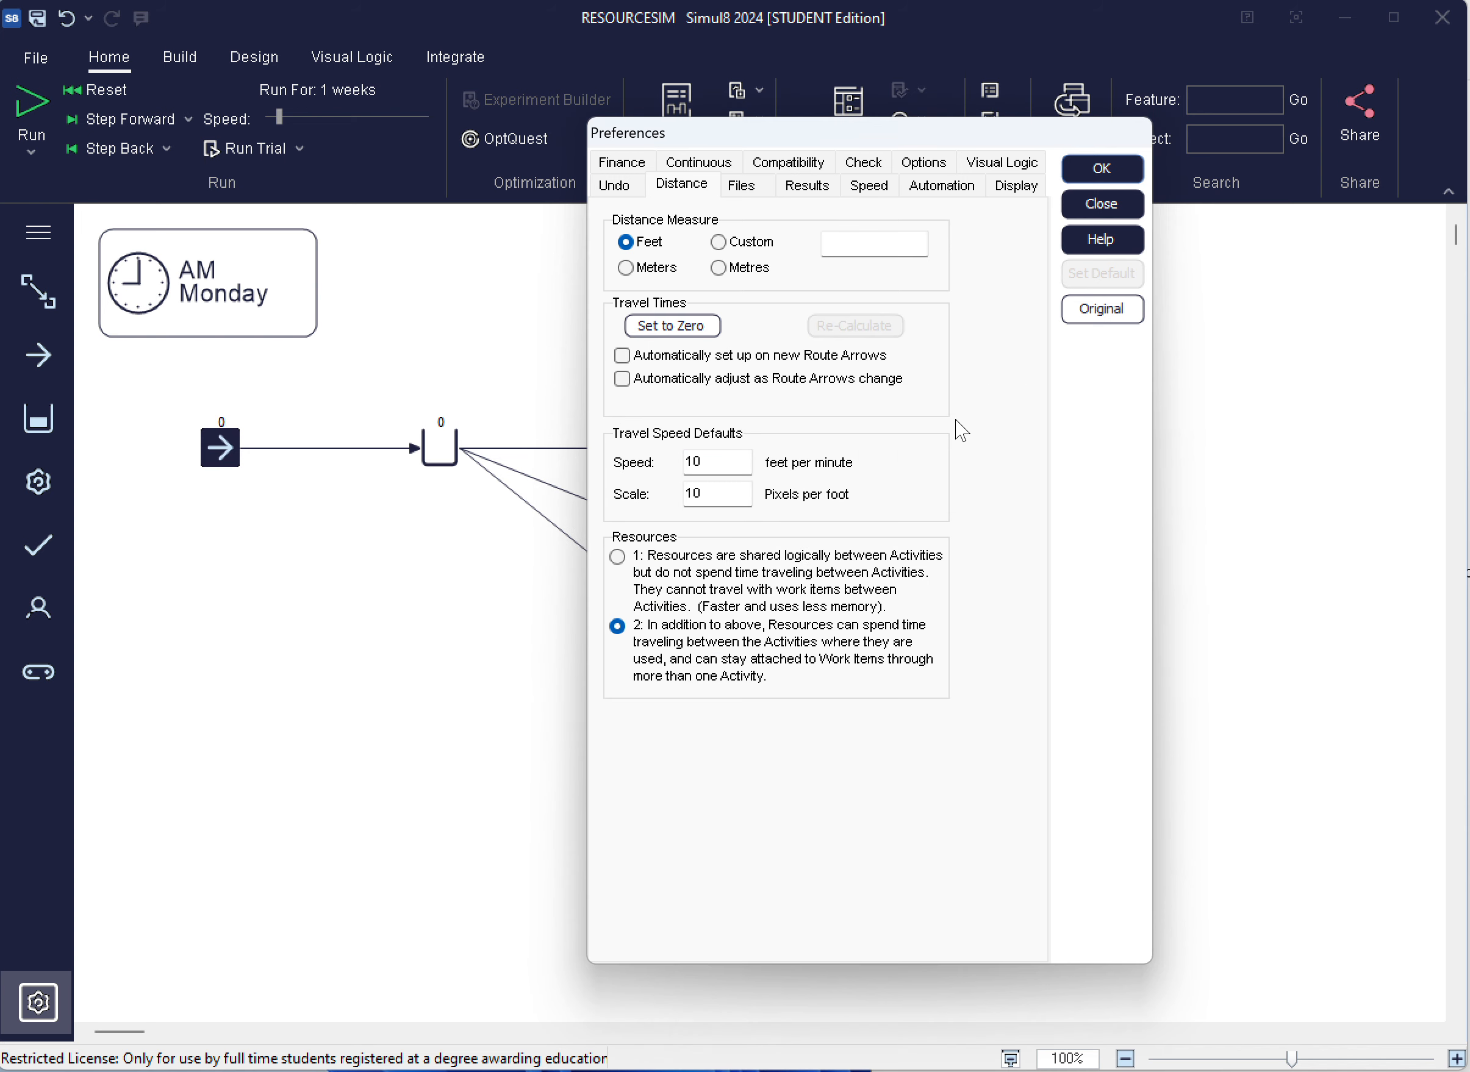
{"action": "left_click", "coordinate": [1109, 173]}
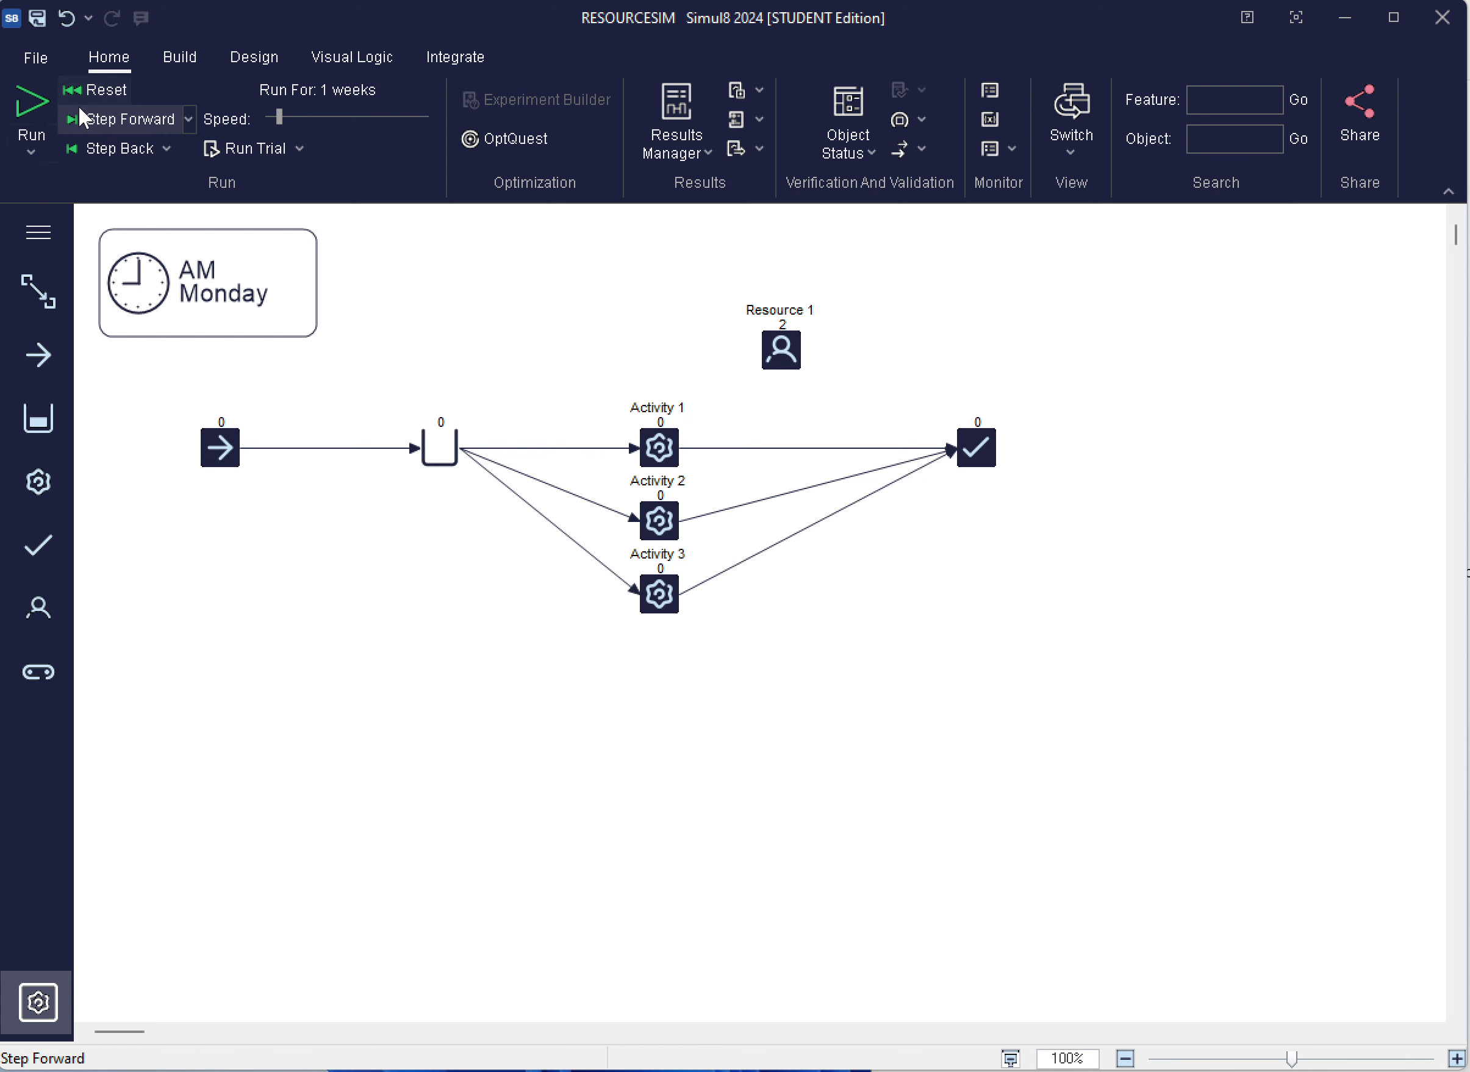
{"action": "left_click", "coordinate": [31, 111]}
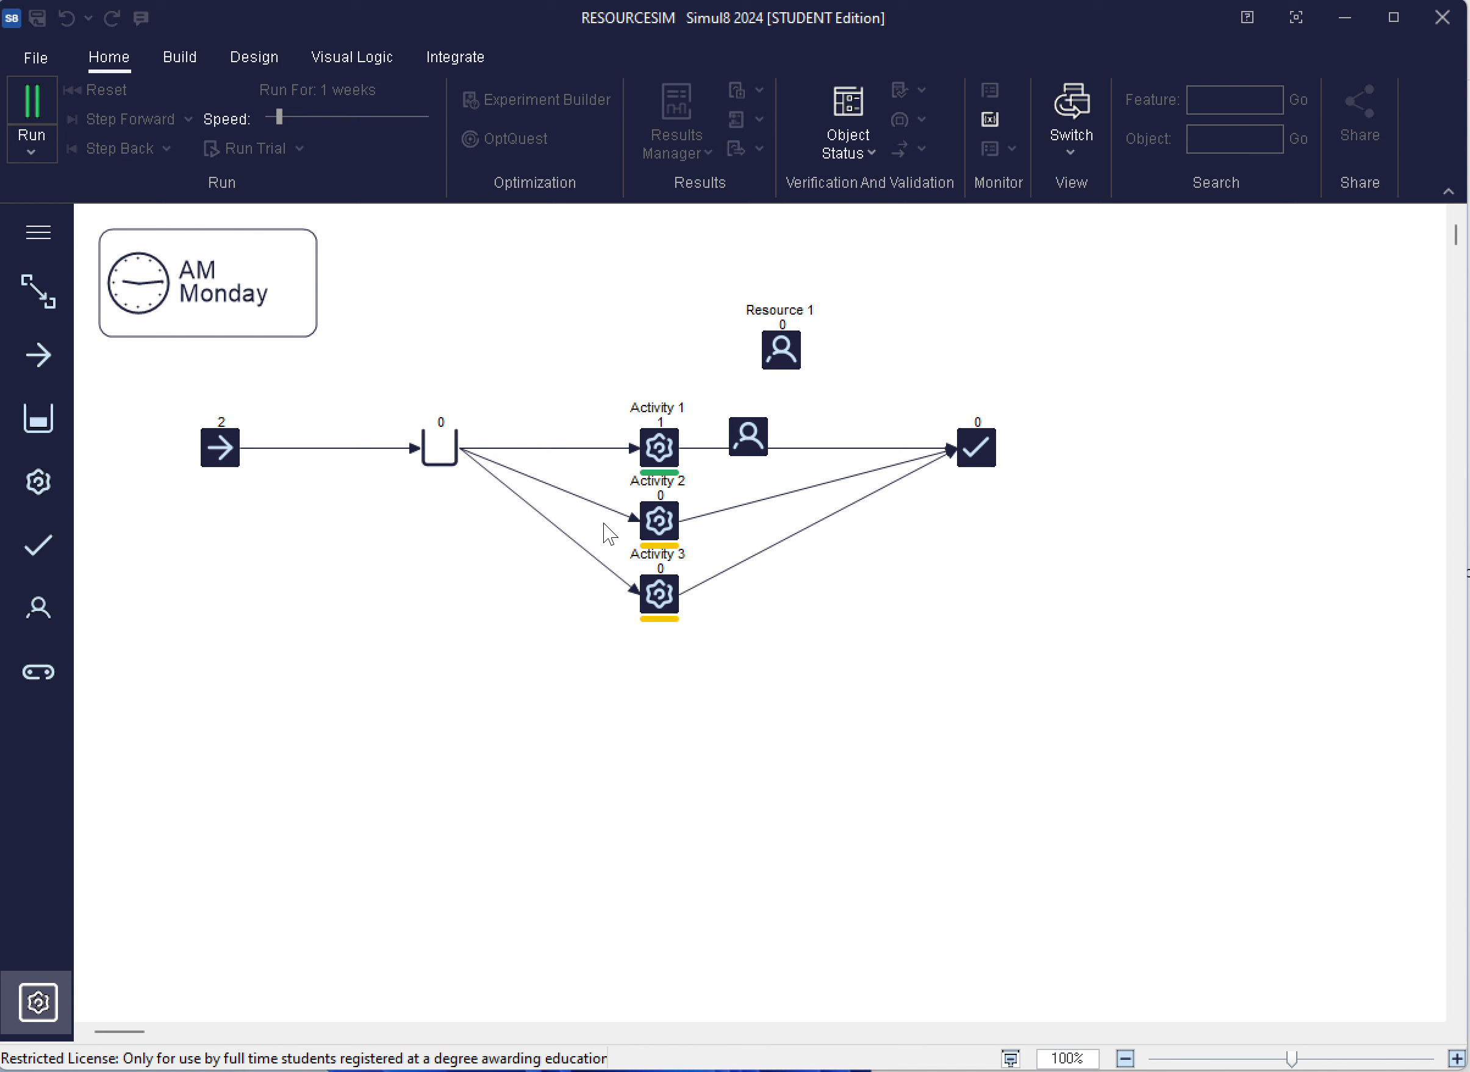
{"action": "left_click", "coordinate": [27, 88]}
Set the simulation speed to maximum and the results collection period to 1 year
{"action": "left_click_drag", "start_coordinate": [278, 116], "coordinate": [426, 117]}
{"action": "left_click", "coordinate": [350, 90]}
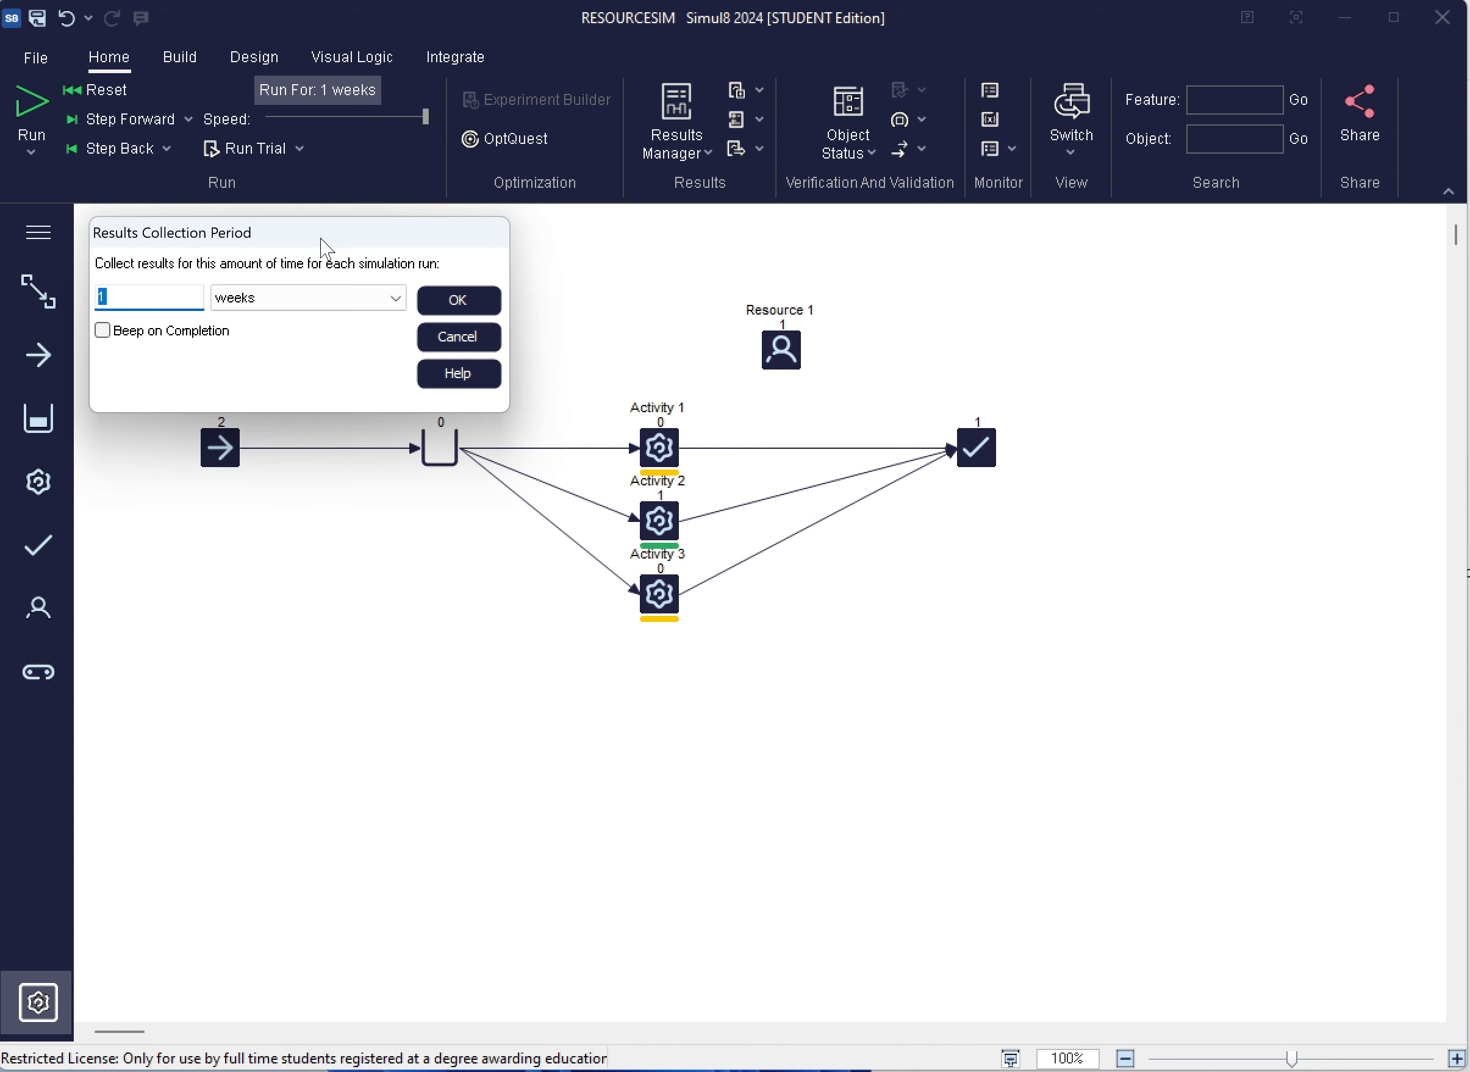
{"action": "left_click", "coordinate": [278, 301]}
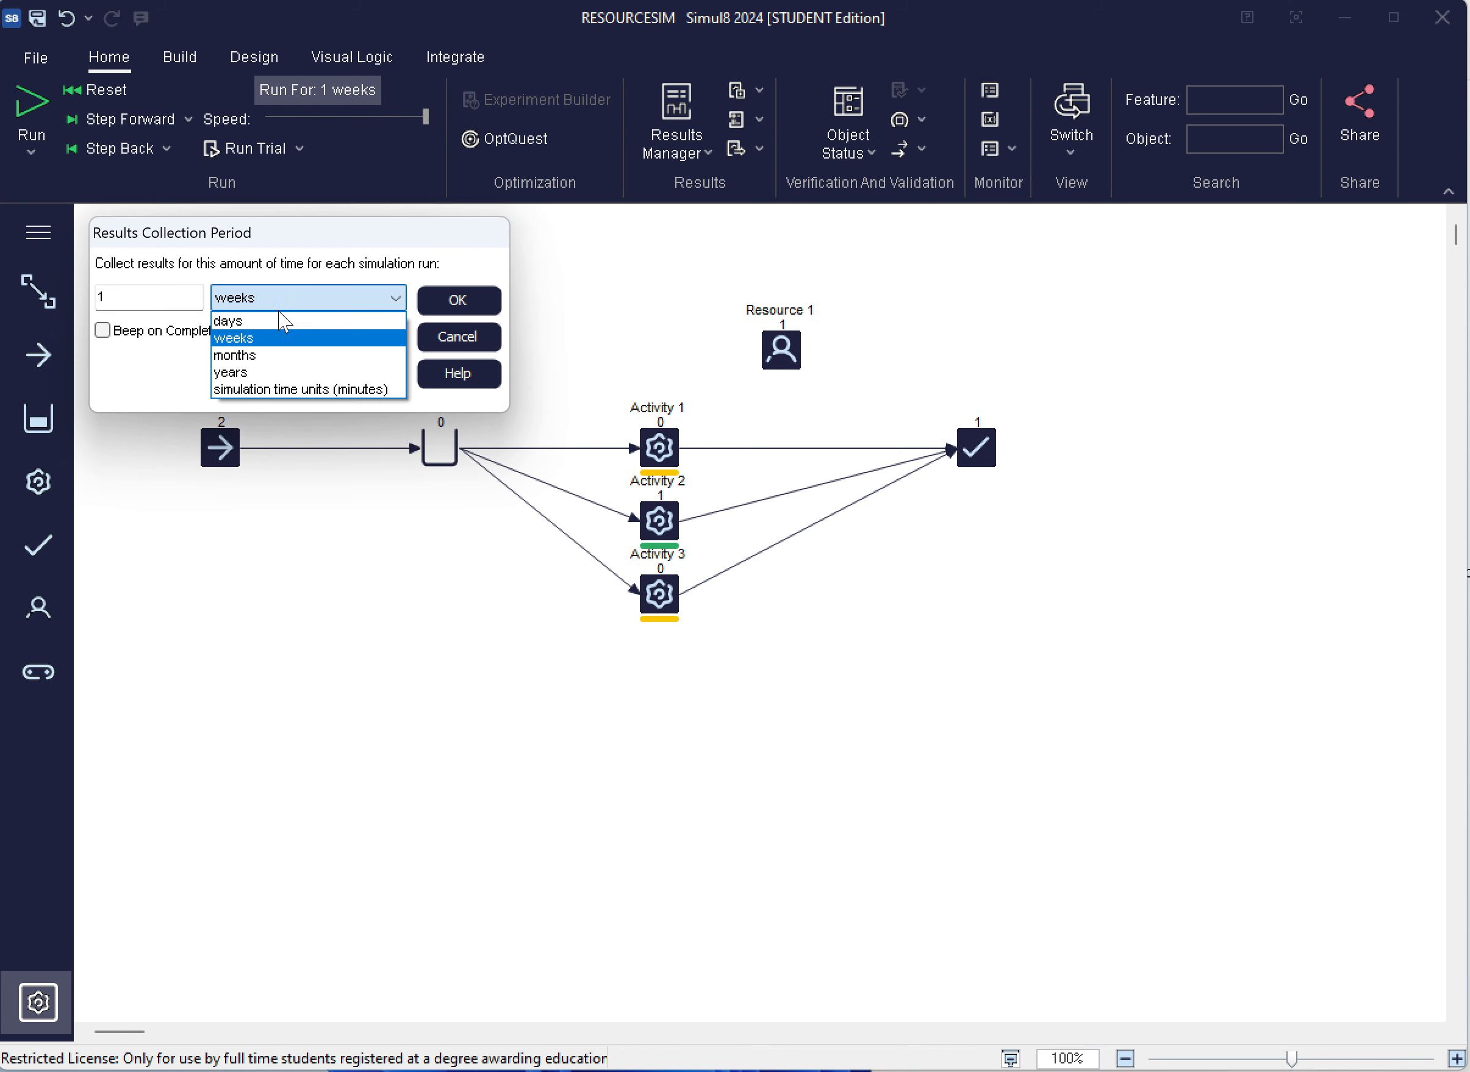
{"action": "left_click", "coordinate": [279, 371]}
{"action": "left_click", "coordinate": [471, 296]}
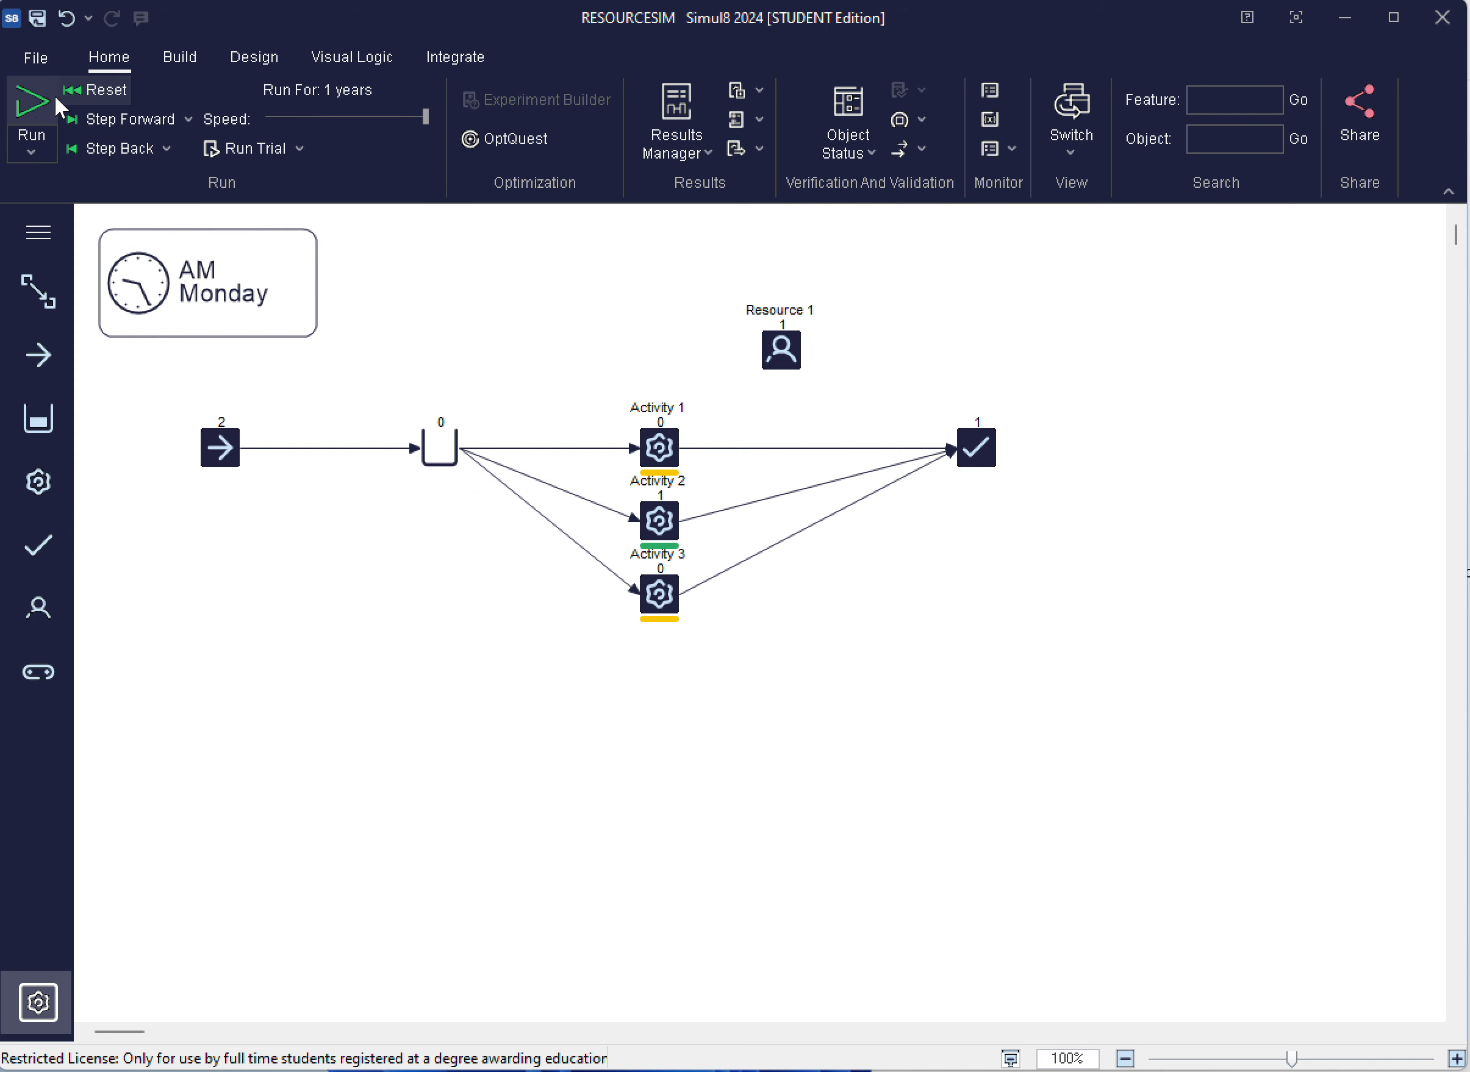
Run the one-year simulation, check the waiting times at the queue for Activity 1, and reset the model
{"action": "left_click", "coordinate": [33, 106]}
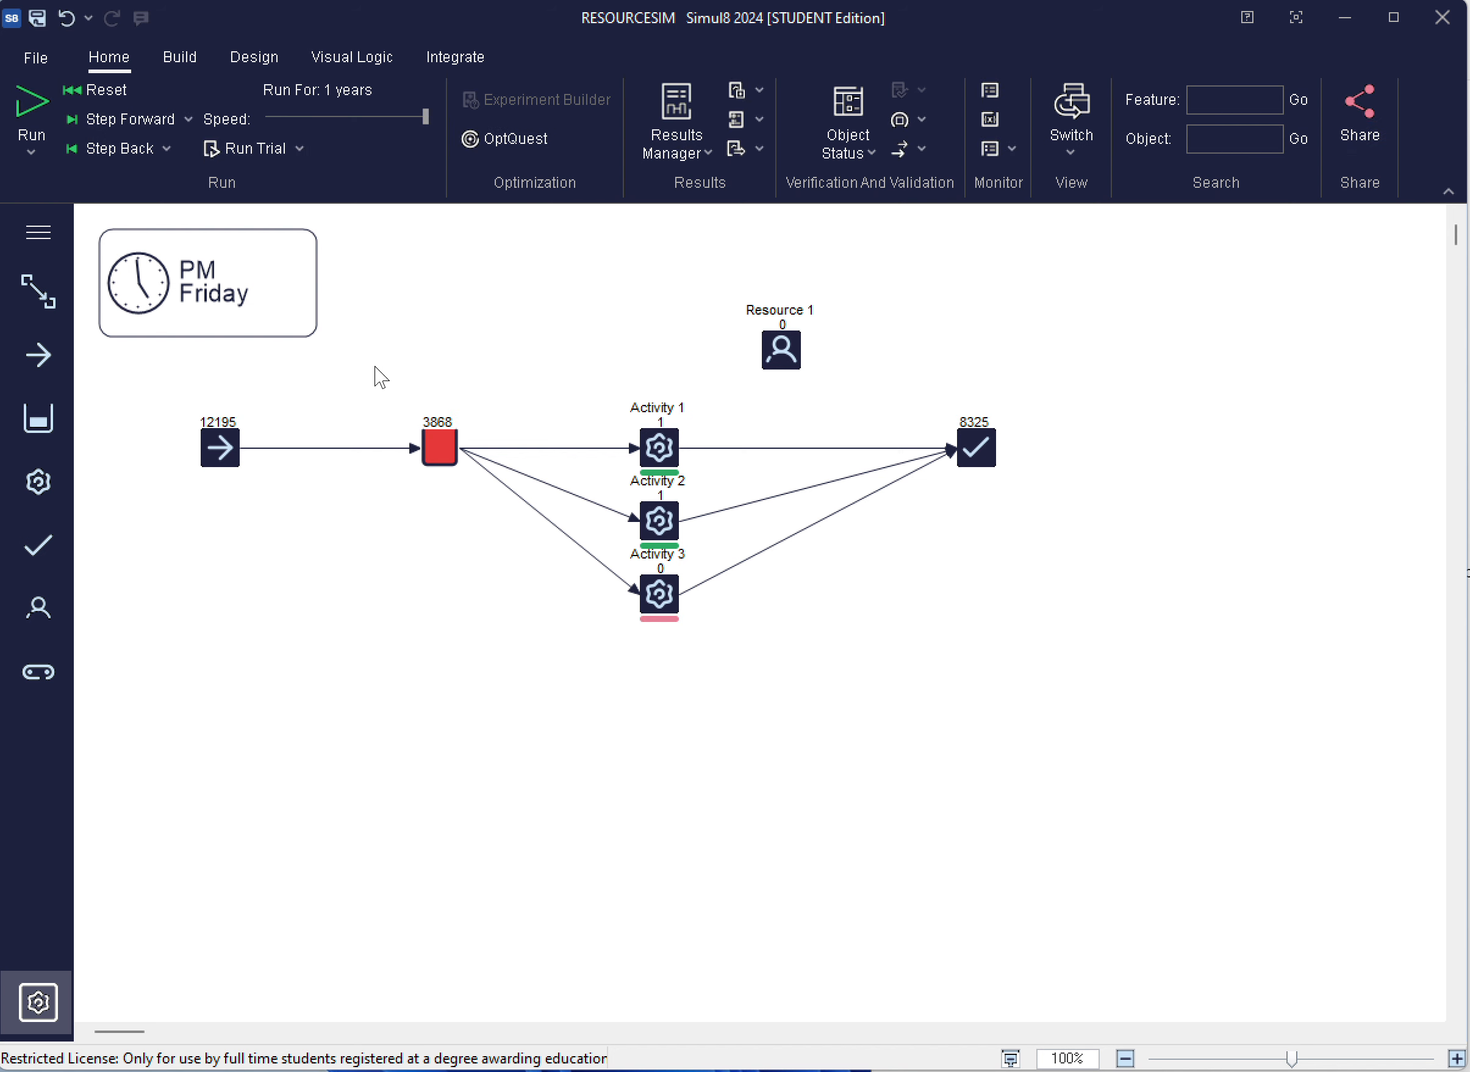
{"action": "mouse_move", "coordinate": [438, 446]}
{"action": "left_click", "coordinate": [106, 90]}
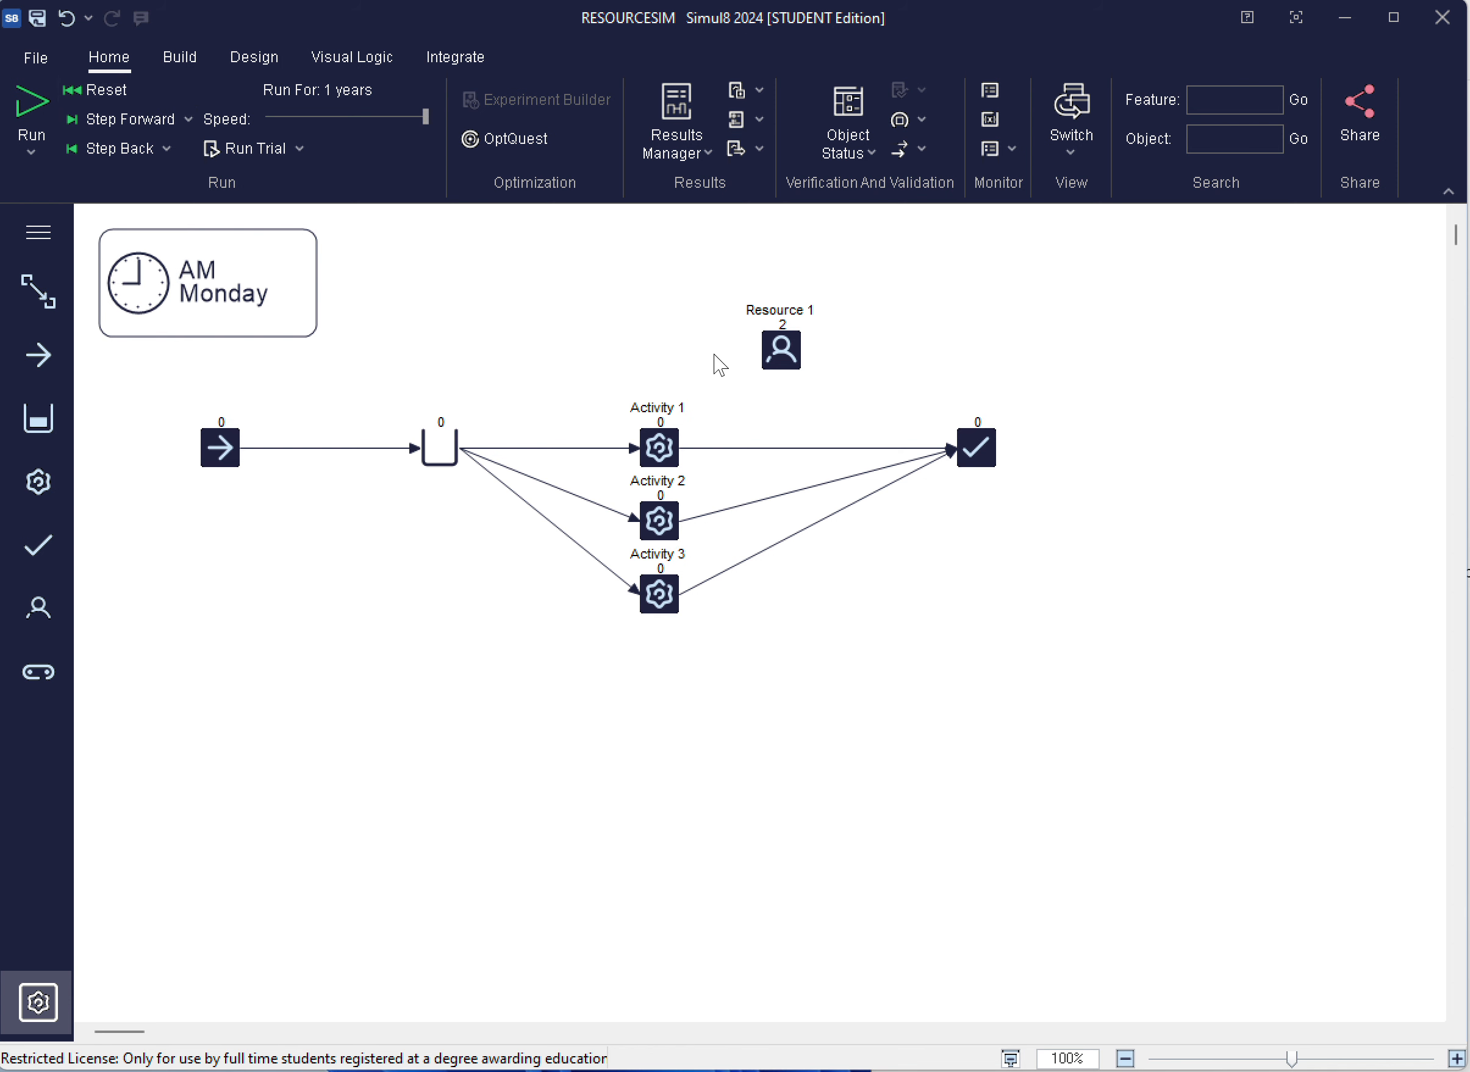
Set the number available for Resource 1 to 3 and save the model
{"action": "left_click", "coordinate": [781, 349]}
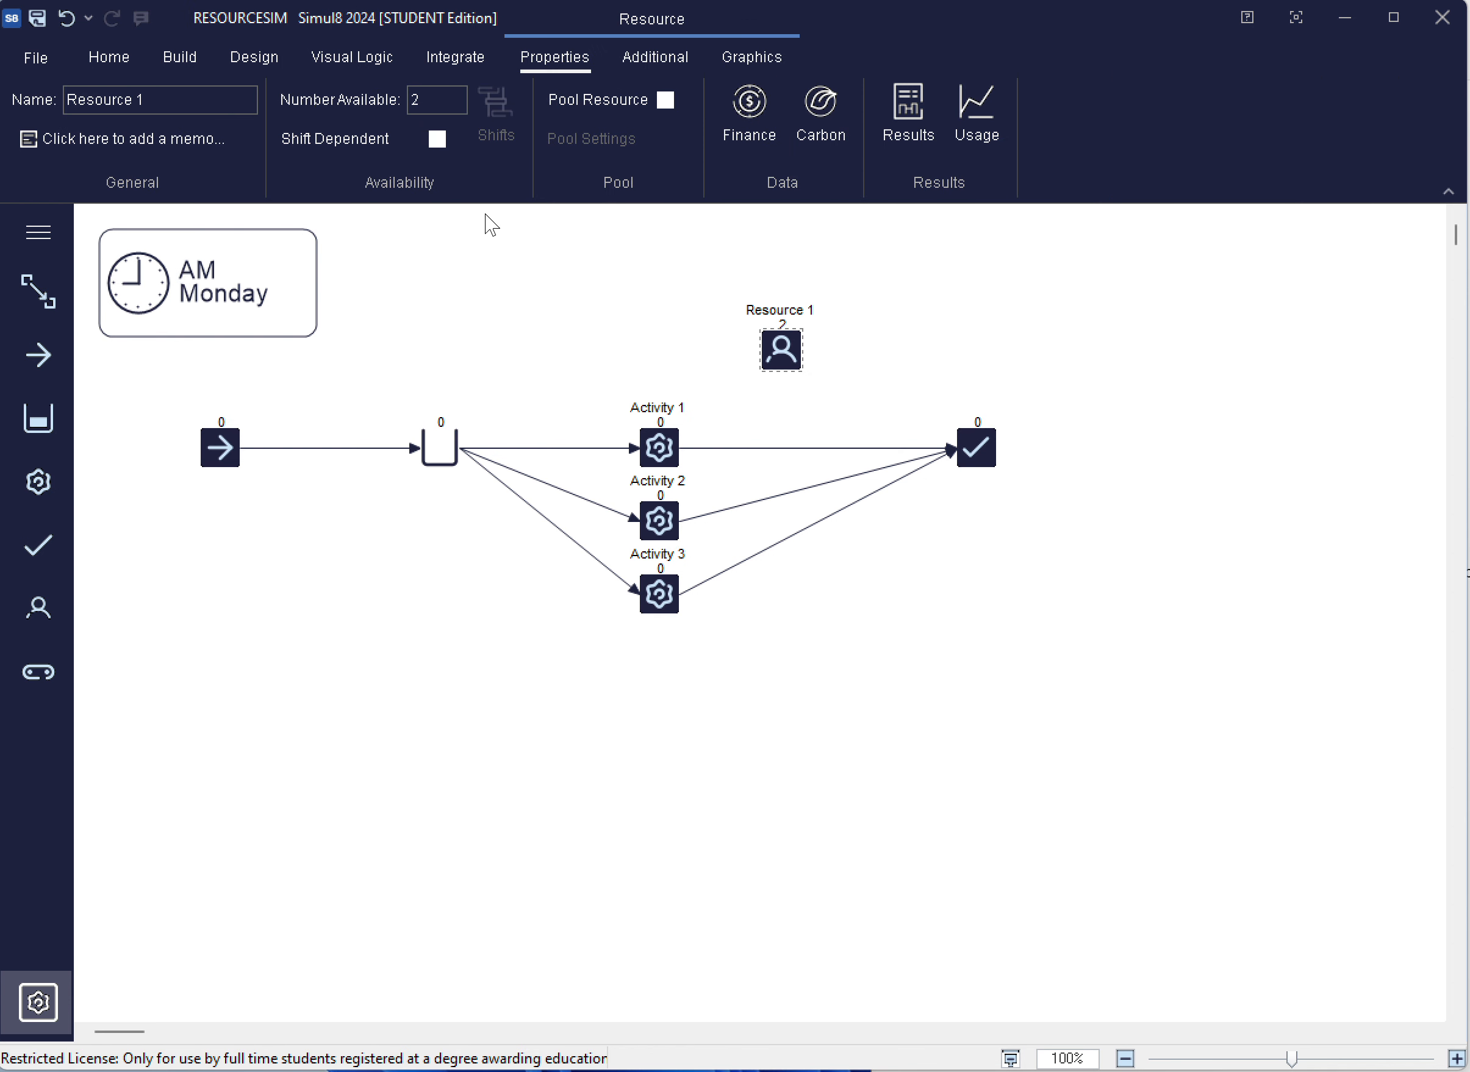
{"action": "double_click", "coordinate": [425, 98]}
{"action": "left_click", "coordinate": [424, 246]}
{"action": "left_click", "coordinate": [34, 56]}
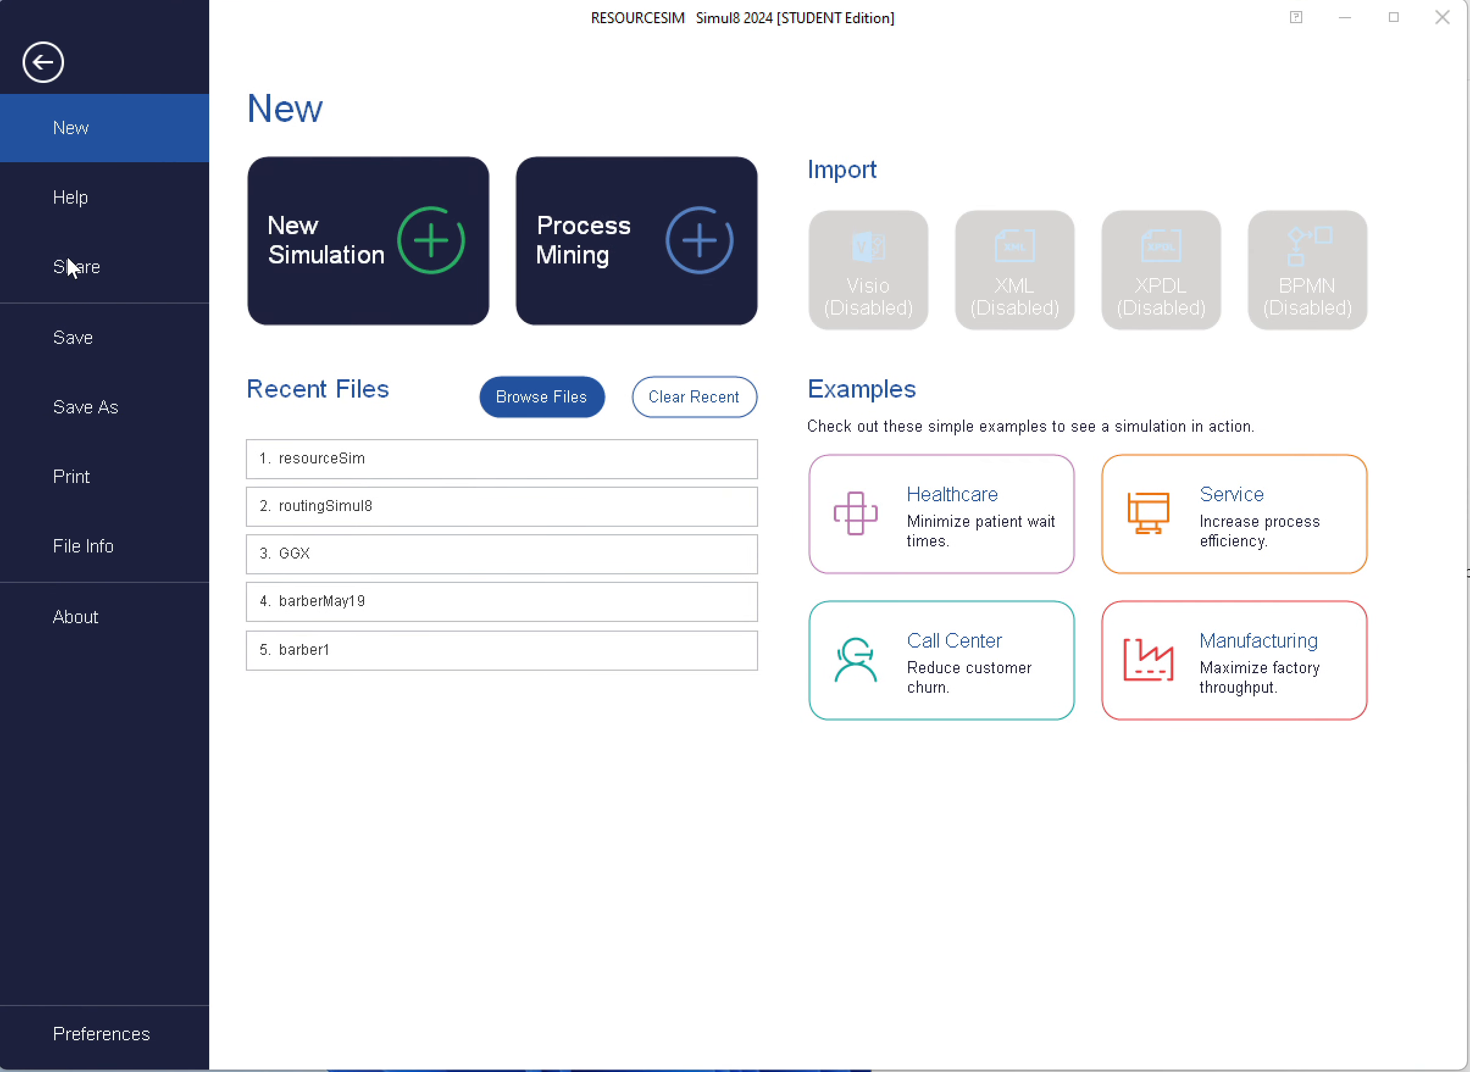
{"action": "left_click", "coordinate": [93, 329]}
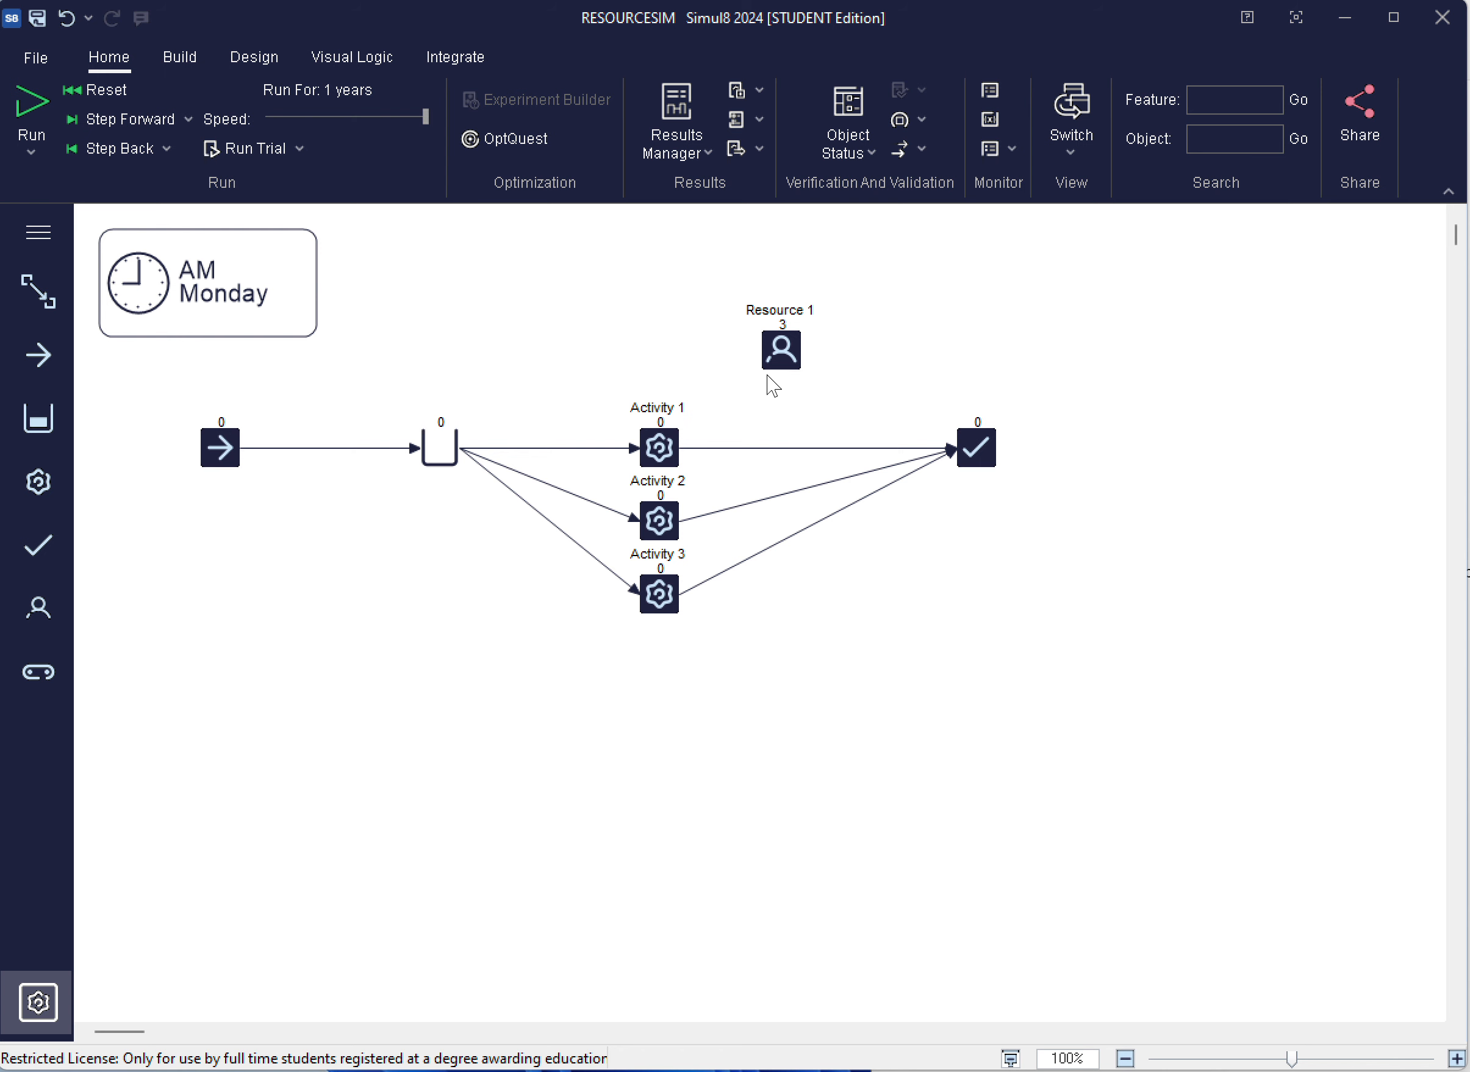
Run the one-year simulation with the added resource, and rerun it from a reset with a 10-year results collection period
{"action": "left_click", "coordinate": [34, 98]}
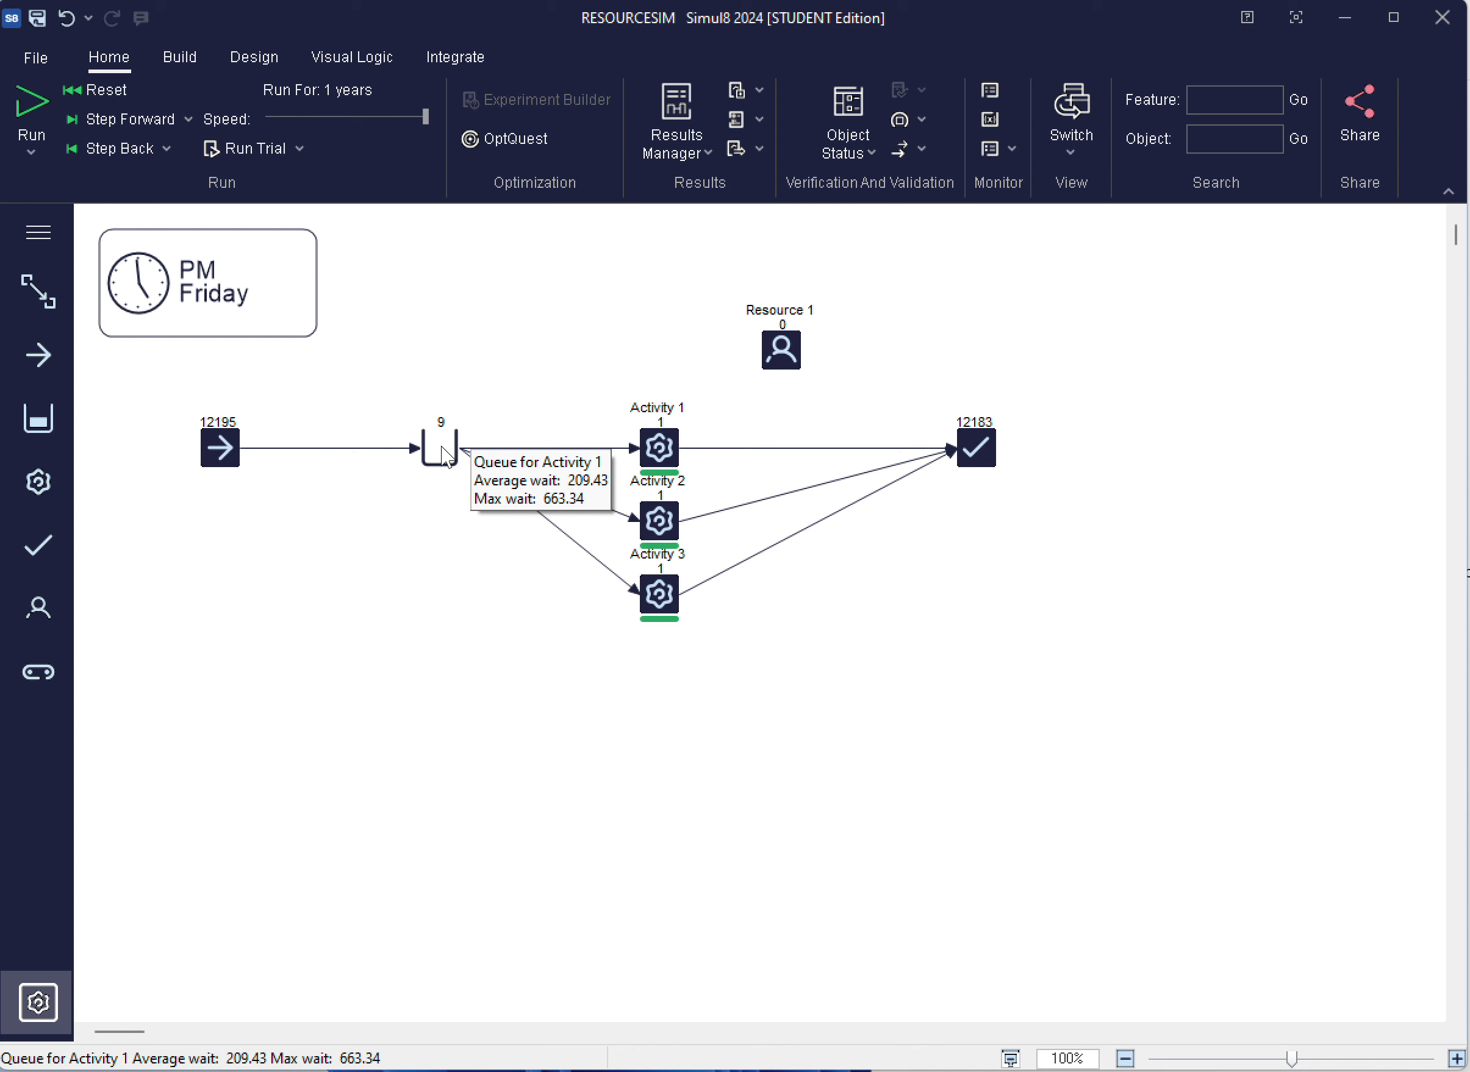
{"action": "left_click", "coordinate": [349, 79]}
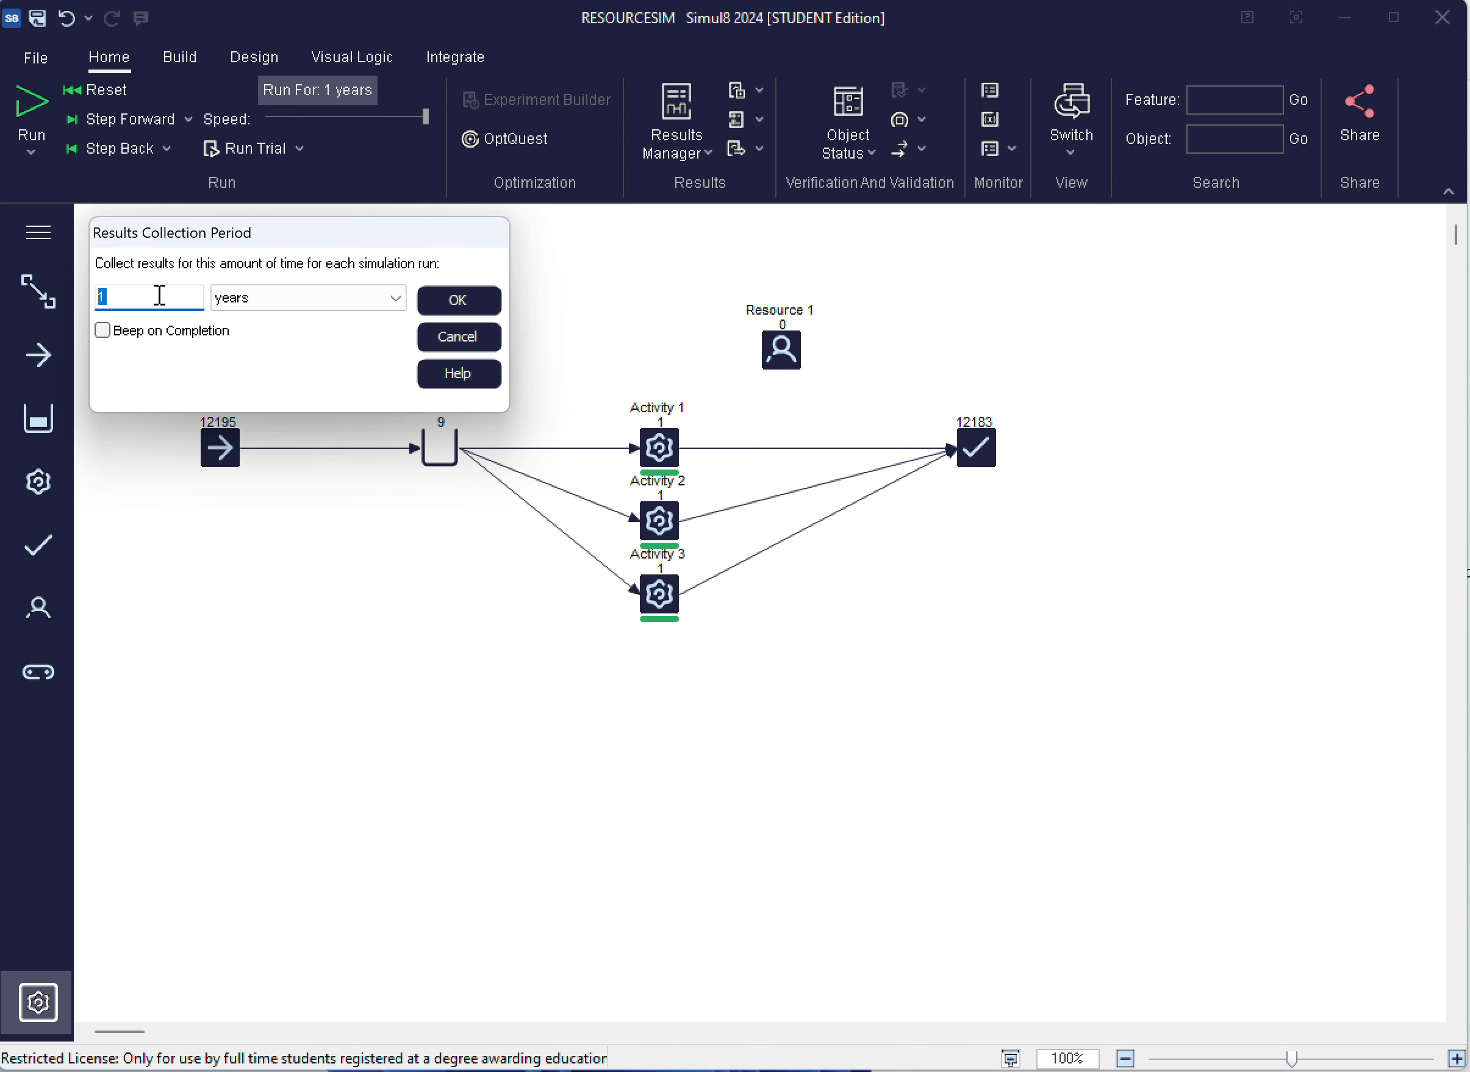
{"action": "type", "text": "10"}
{"action": "left_click", "coordinate": [458, 301]}
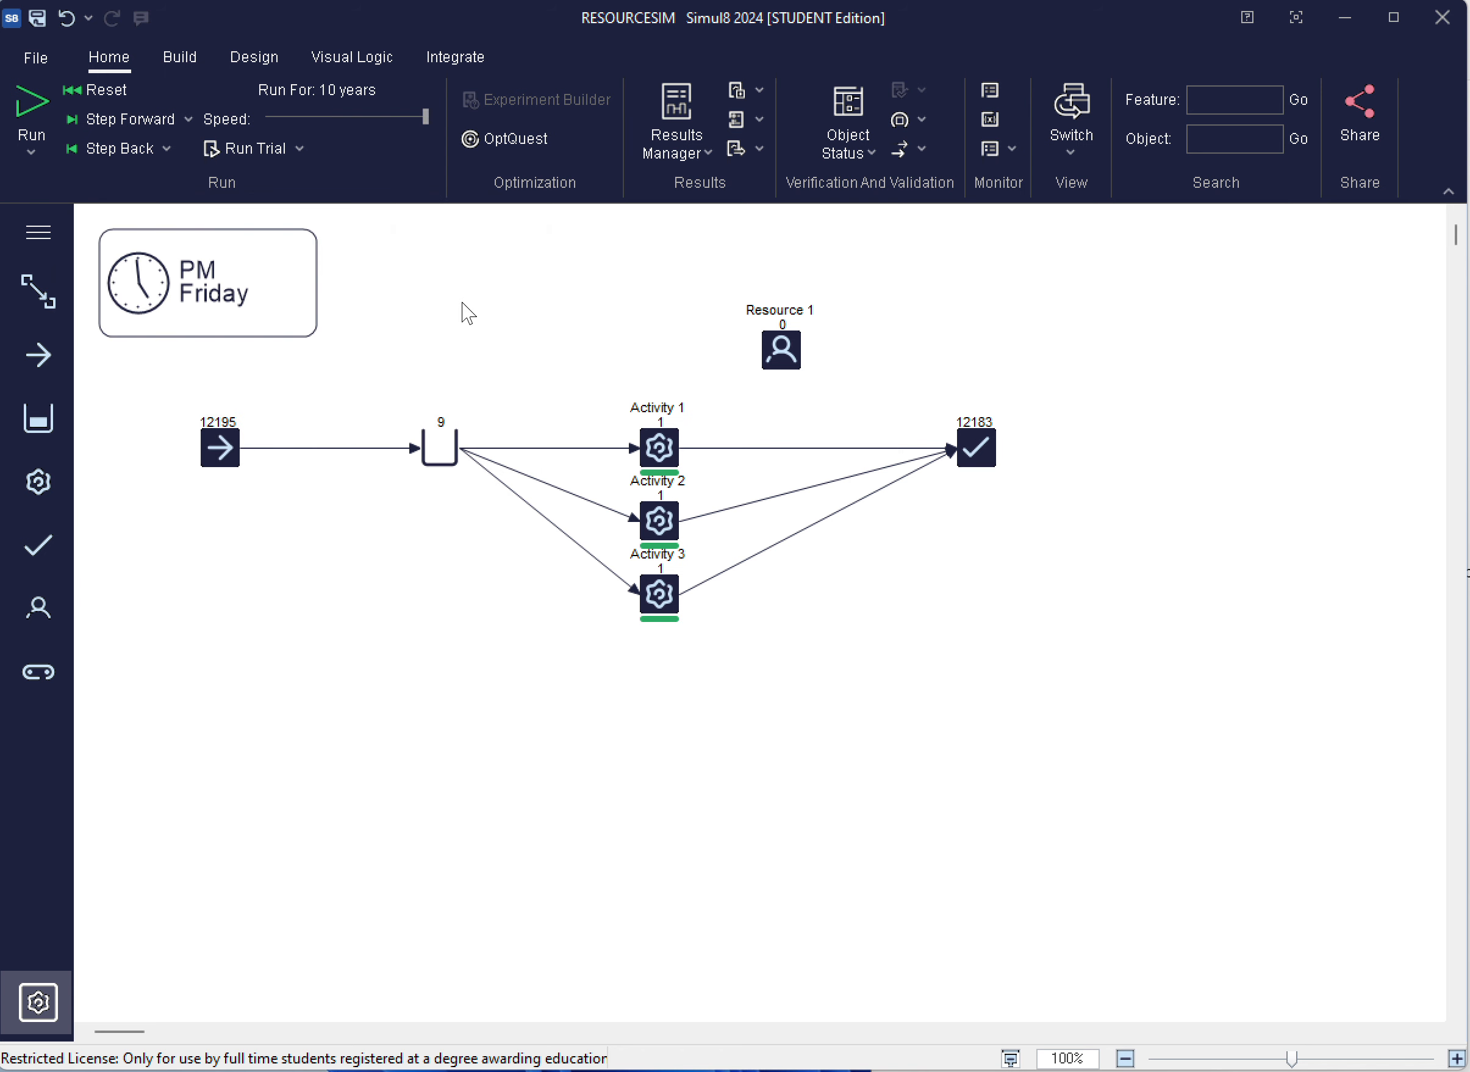
{"action": "left_click", "coordinate": [109, 90]}
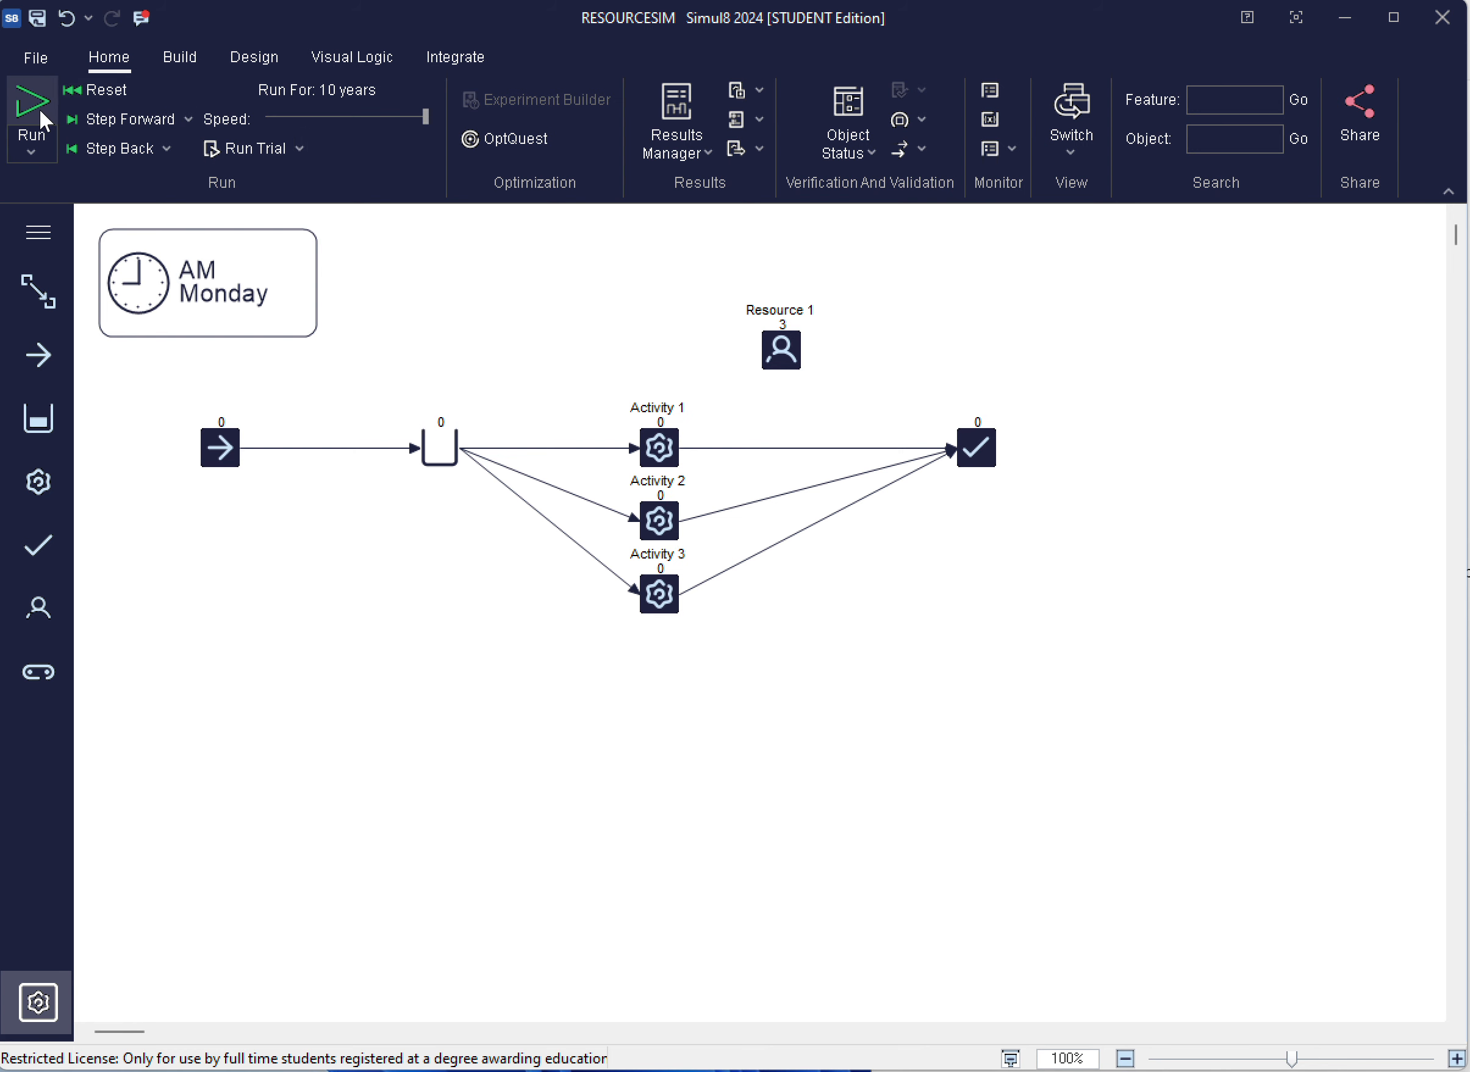
{"action": "left_click", "coordinate": [39, 107]}
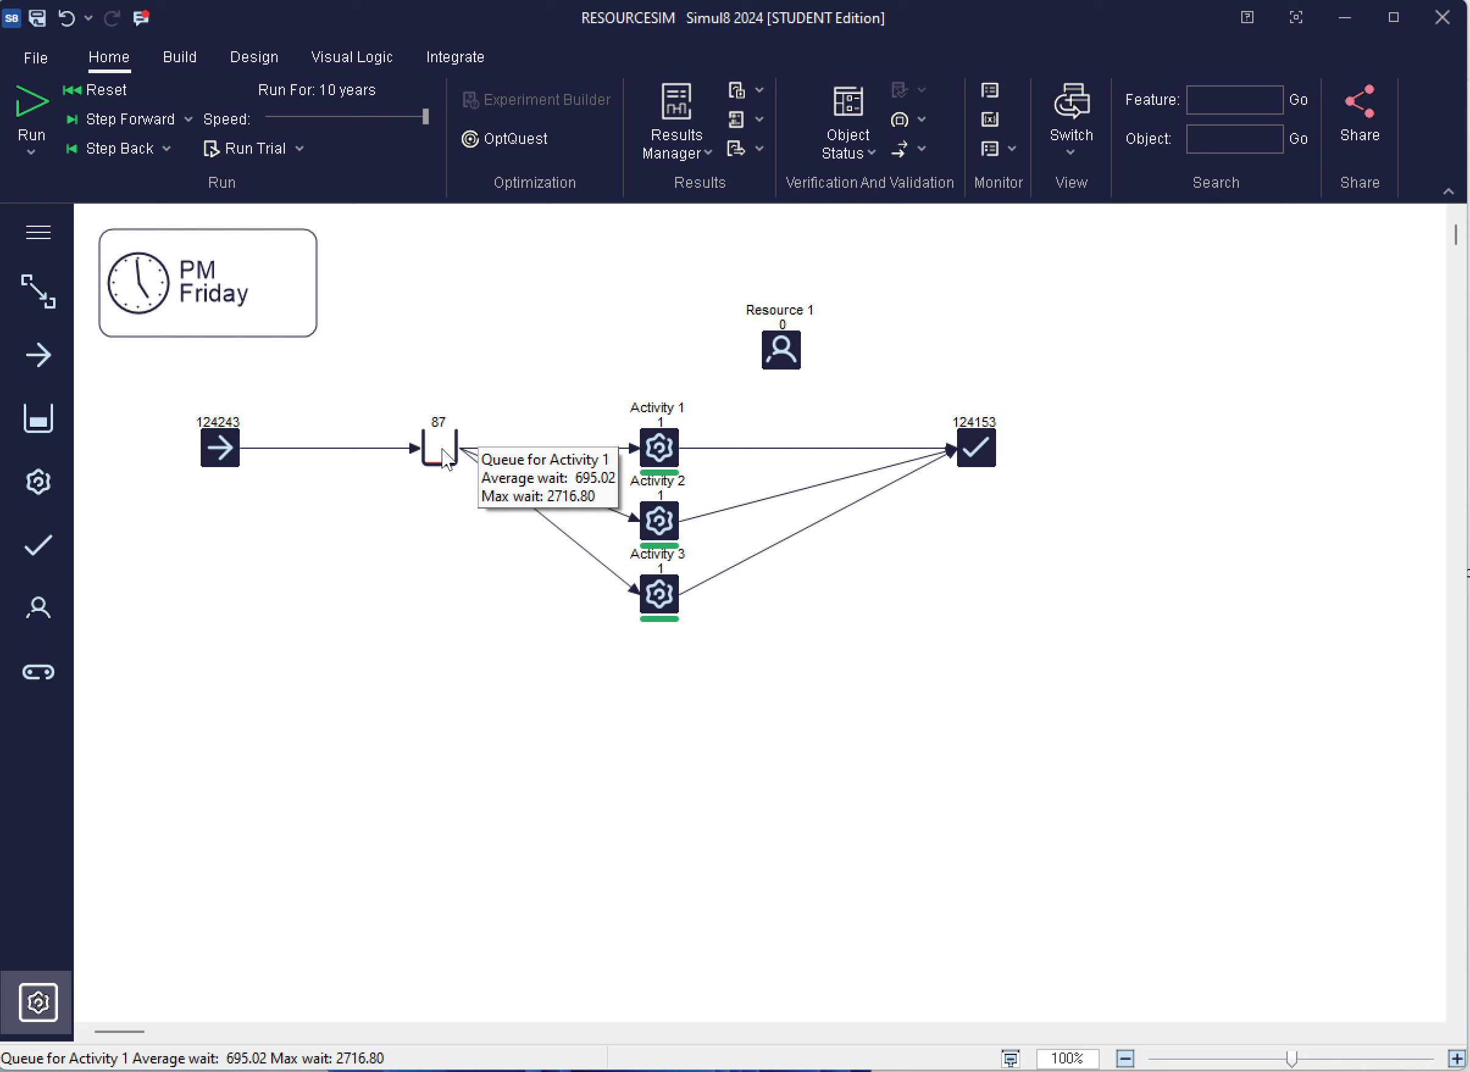
Examine the detailed results of Queue for Activity 1, including its queue size and queuing times
{"action": "left_click", "coordinate": [439, 442]}
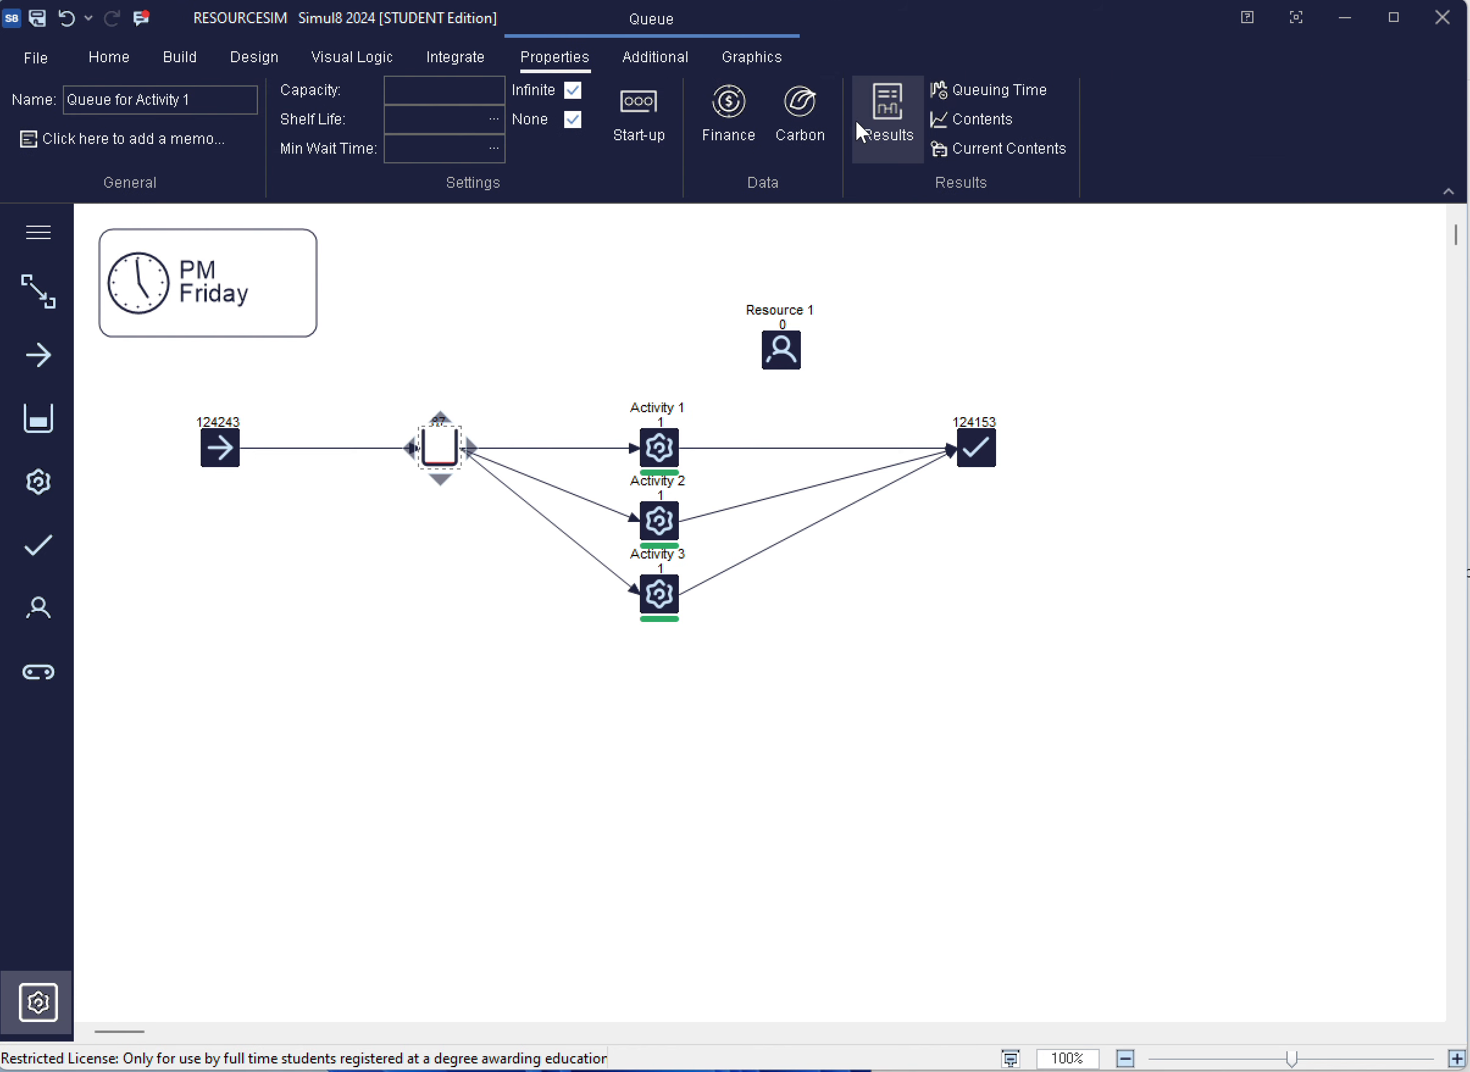
{"action": "left_click", "coordinate": [884, 103]}
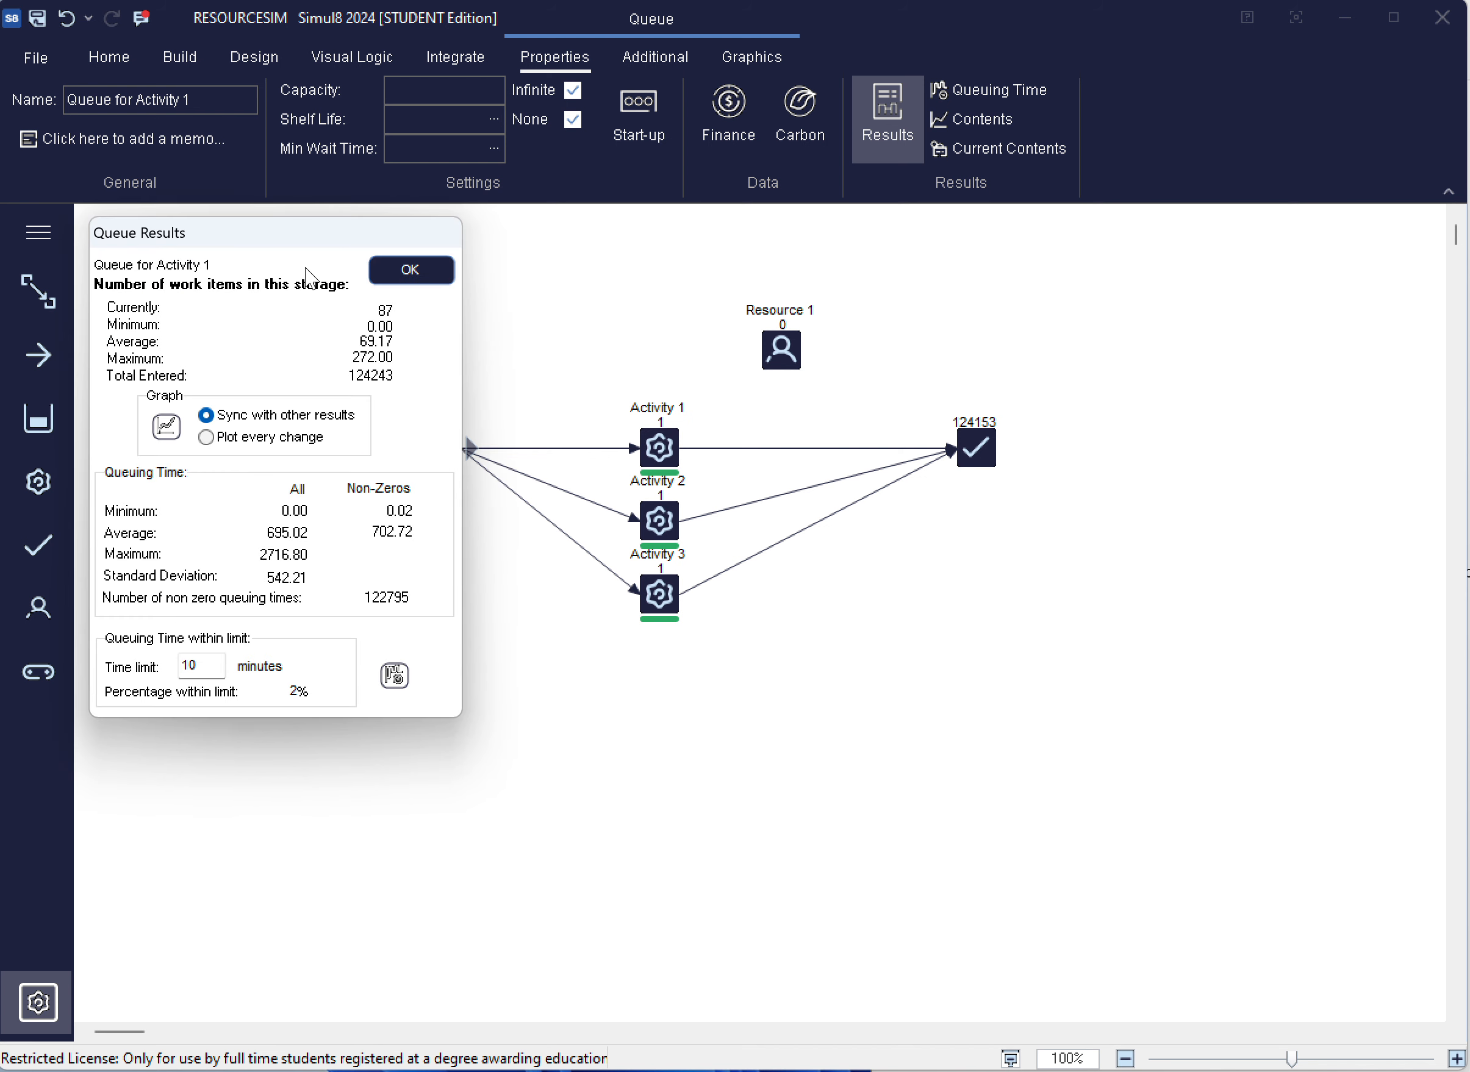
{"action": "left_click_drag", "start_coordinate": [286, 244], "coordinate": [1208, 307]}
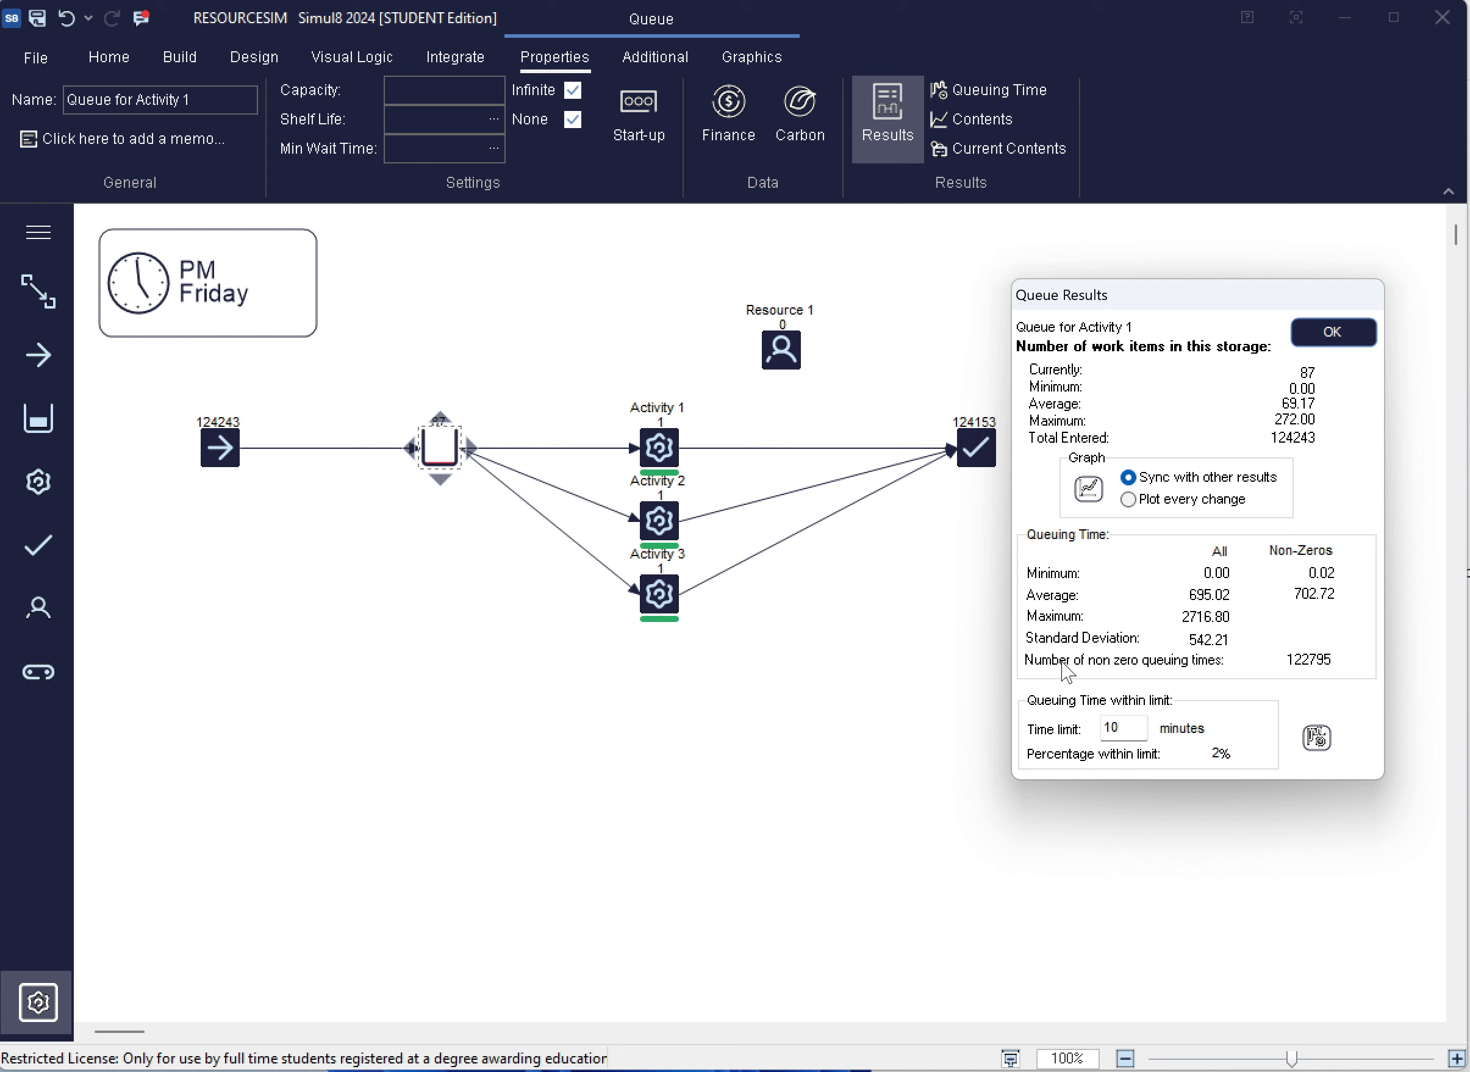
{"action": "left_click", "coordinate": [1334, 328]}
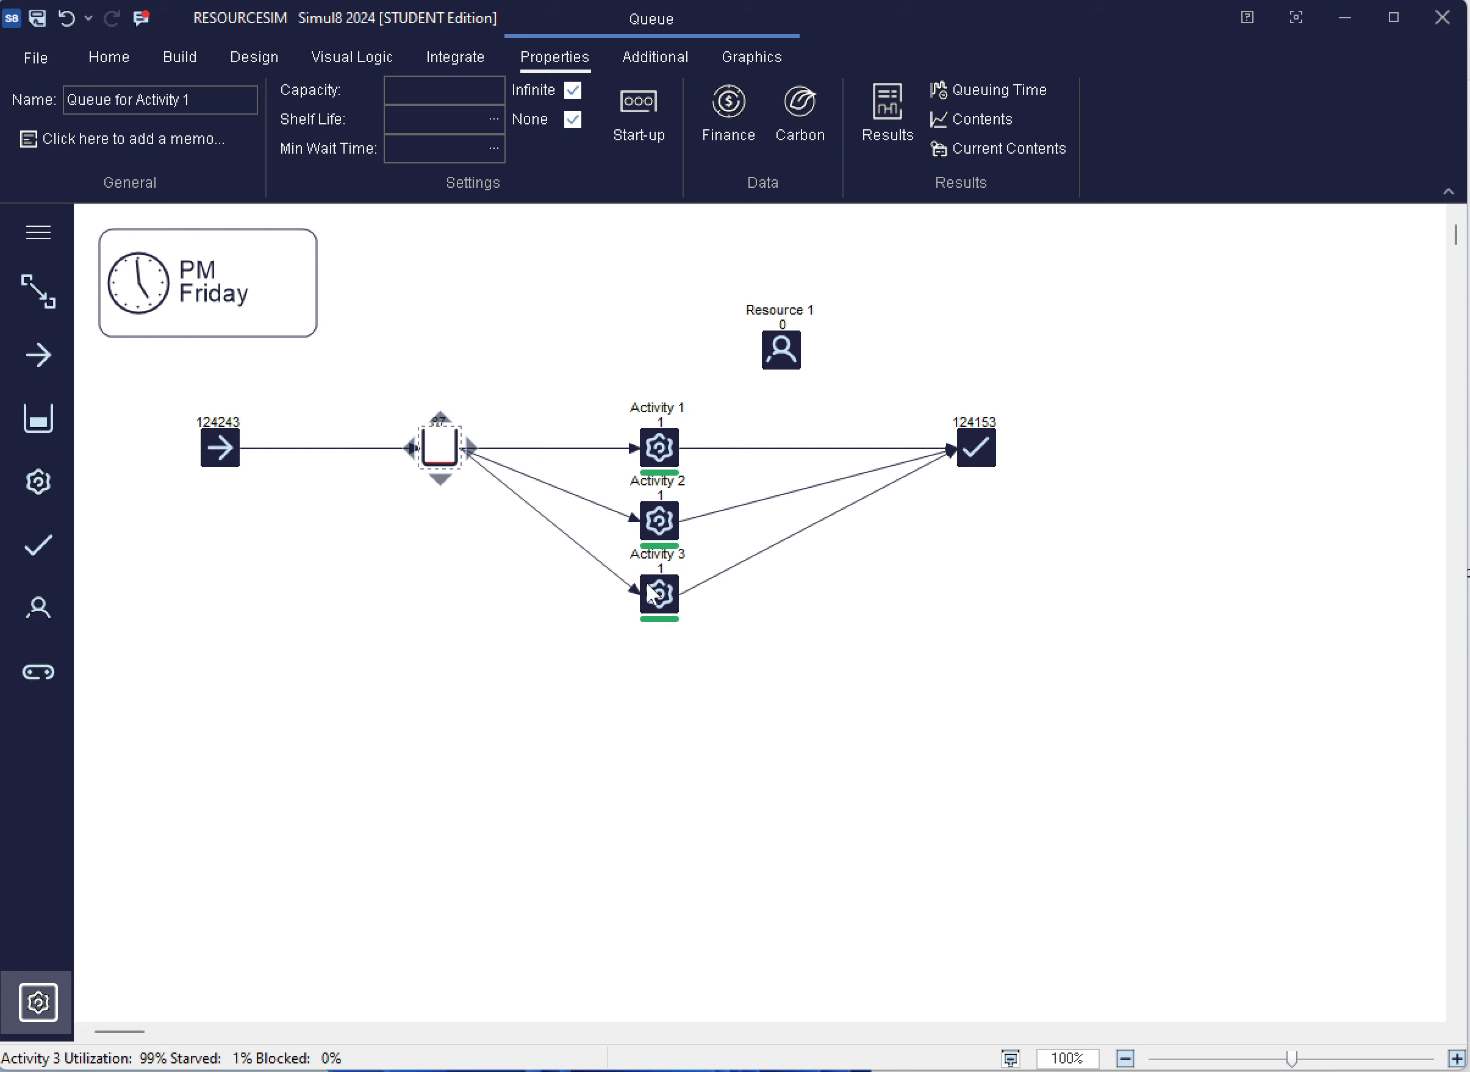
Create one copy of Activity 3 with the Duplication Wizard, keeping the location step of X 0 and Y 60
{"action": "left_click", "coordinate": [669, 603]}
{"action": "right_click", "coordinate": [667, 599]}
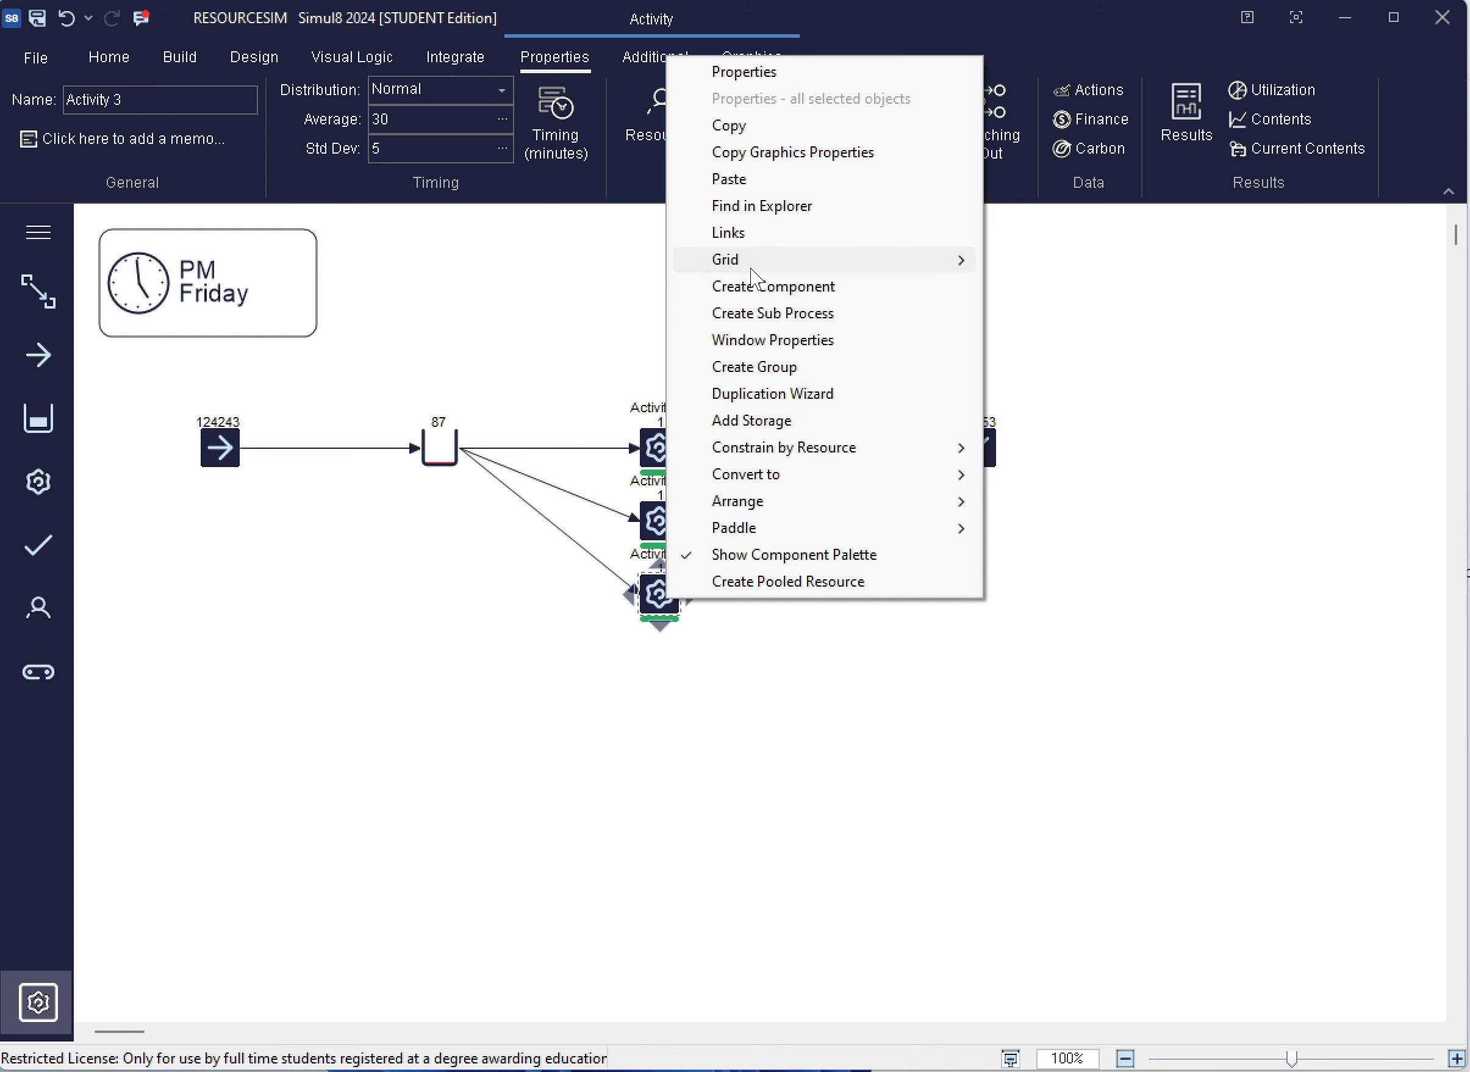
{"action": "left_click", "coordinate": [764, 394]}
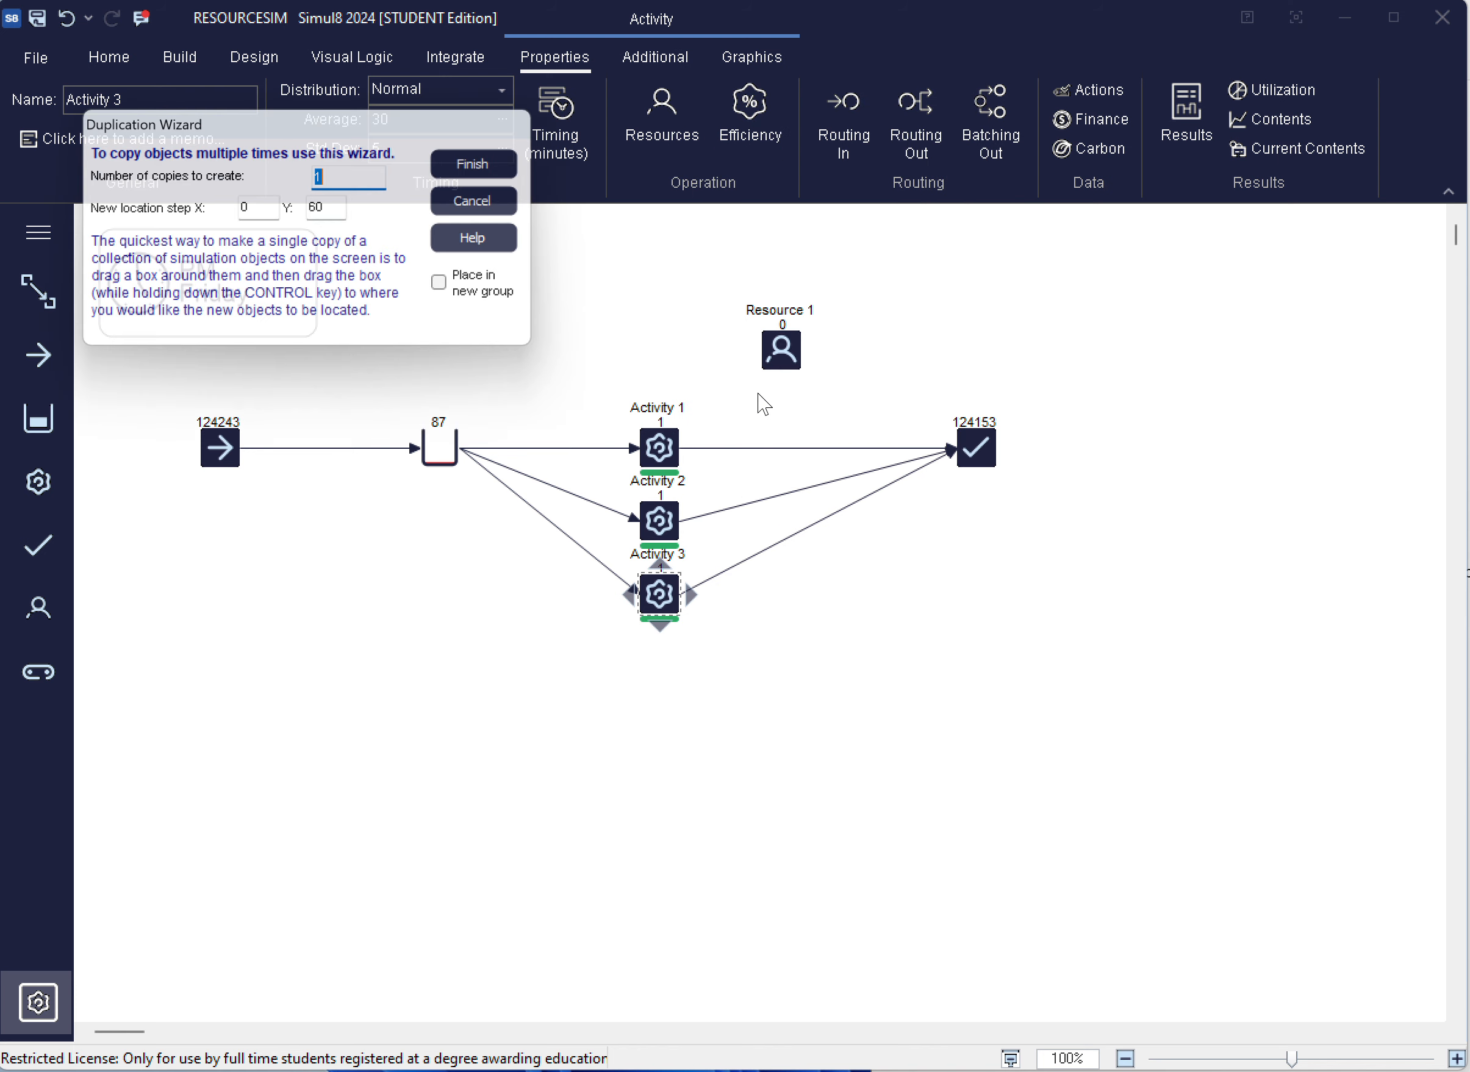
{"action": "left_click", "coordinate": [508, 169]}
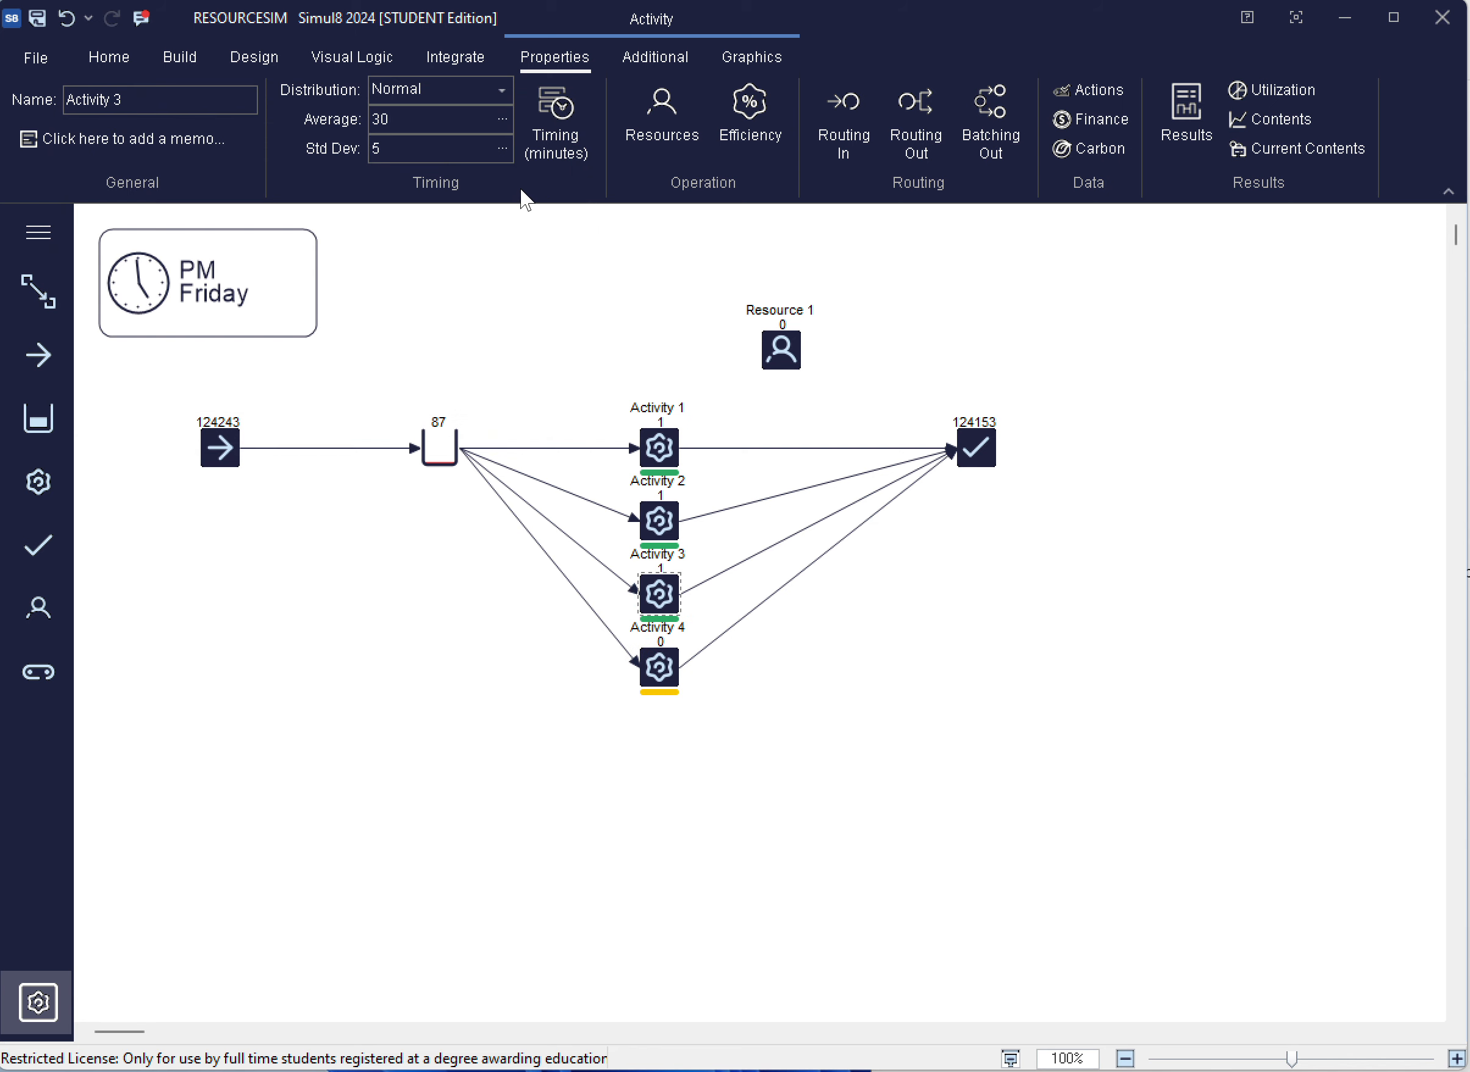
Check the number available for Resource 1, rerun the 10-year simulation from a reset, and check the waiting times at Queue for Activity 1
{"action": "left_click", "coordinate": [759, 360]}
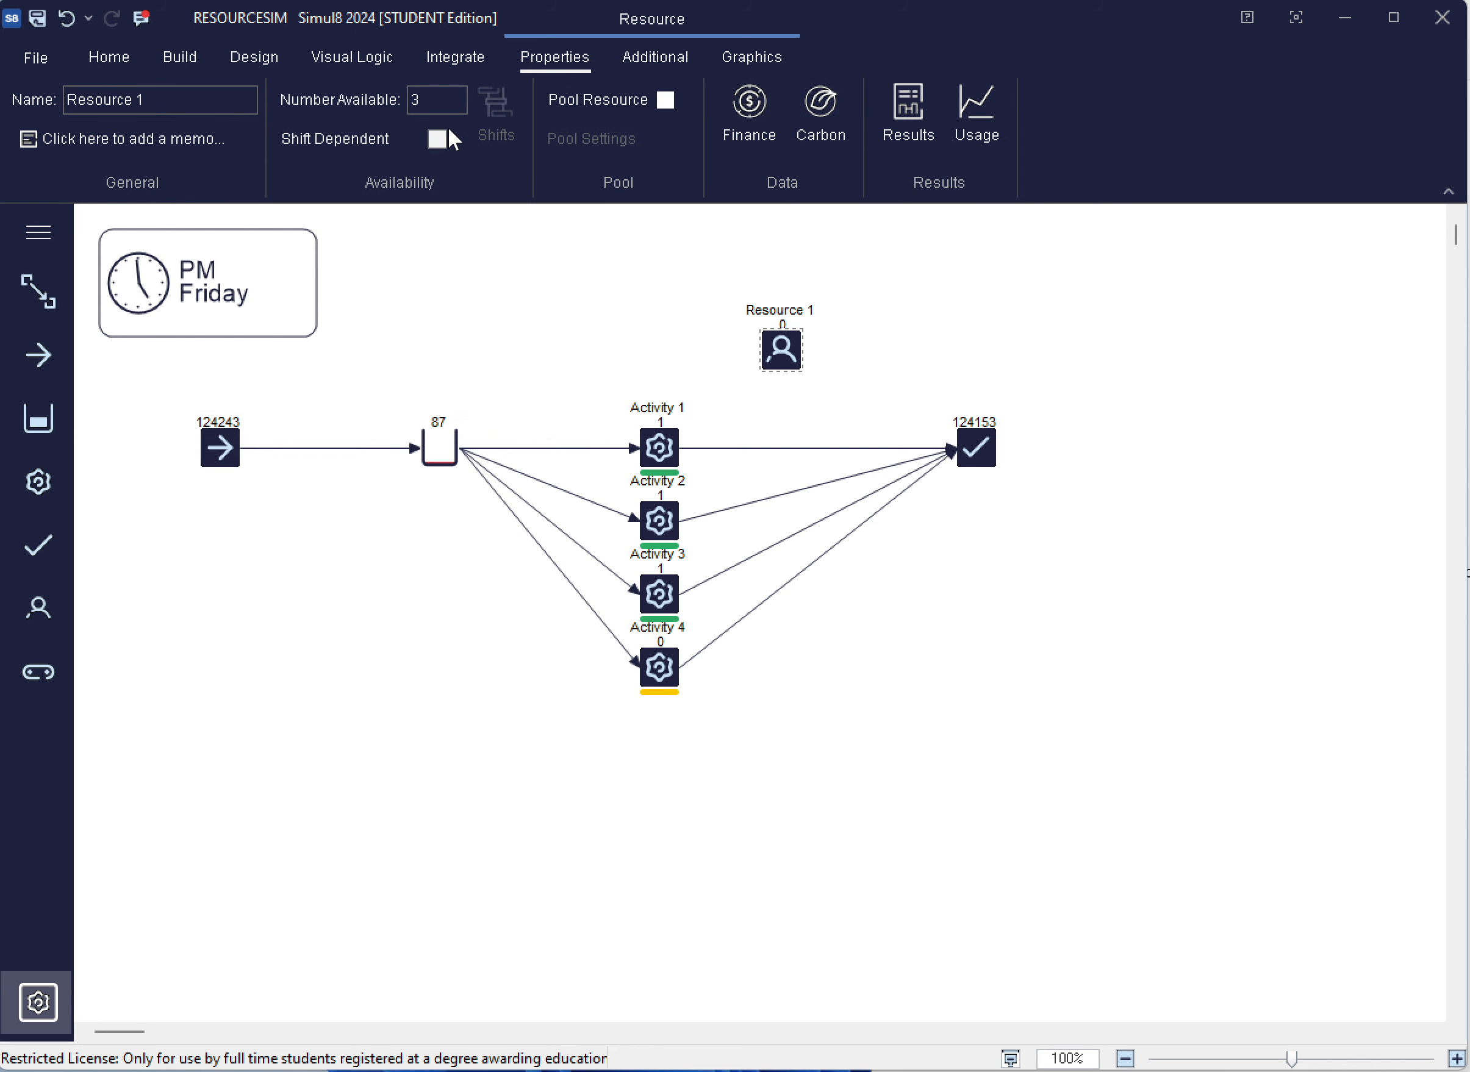
{"action": "left_click", "coordinate": [431, 96]}
{"action": "left_click", "coordinate": [683, 305]}
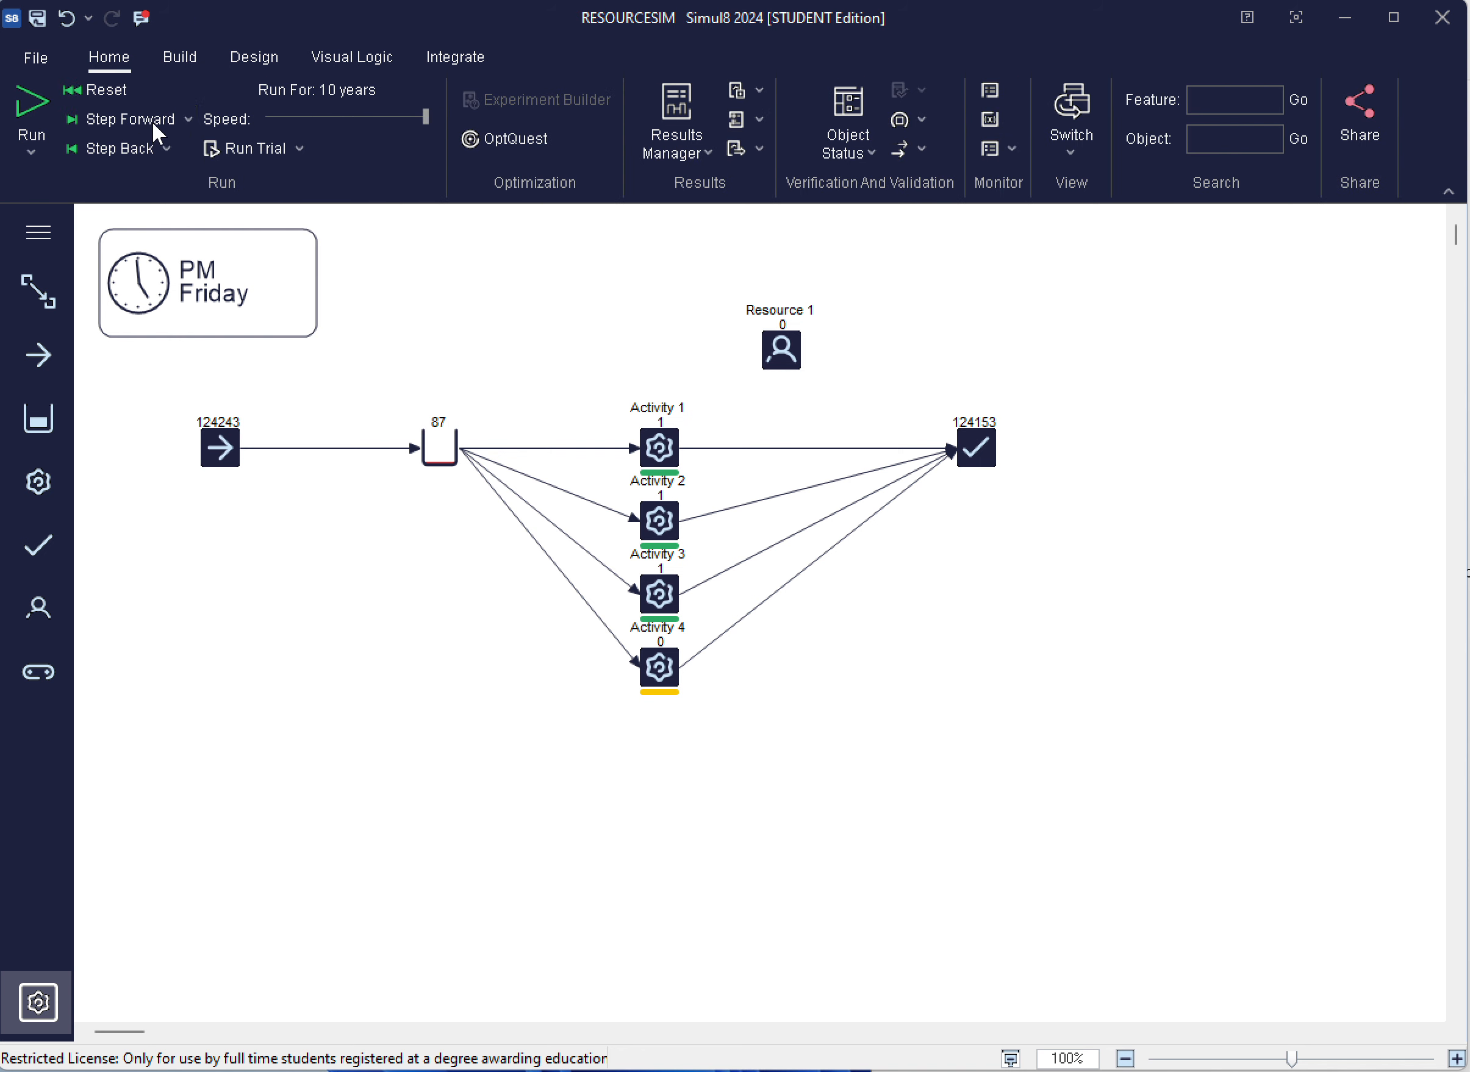
{"action": "left_click", "coordinate": [105, 93]}
{"action": "left_click", "coordinate": [31, 102]}
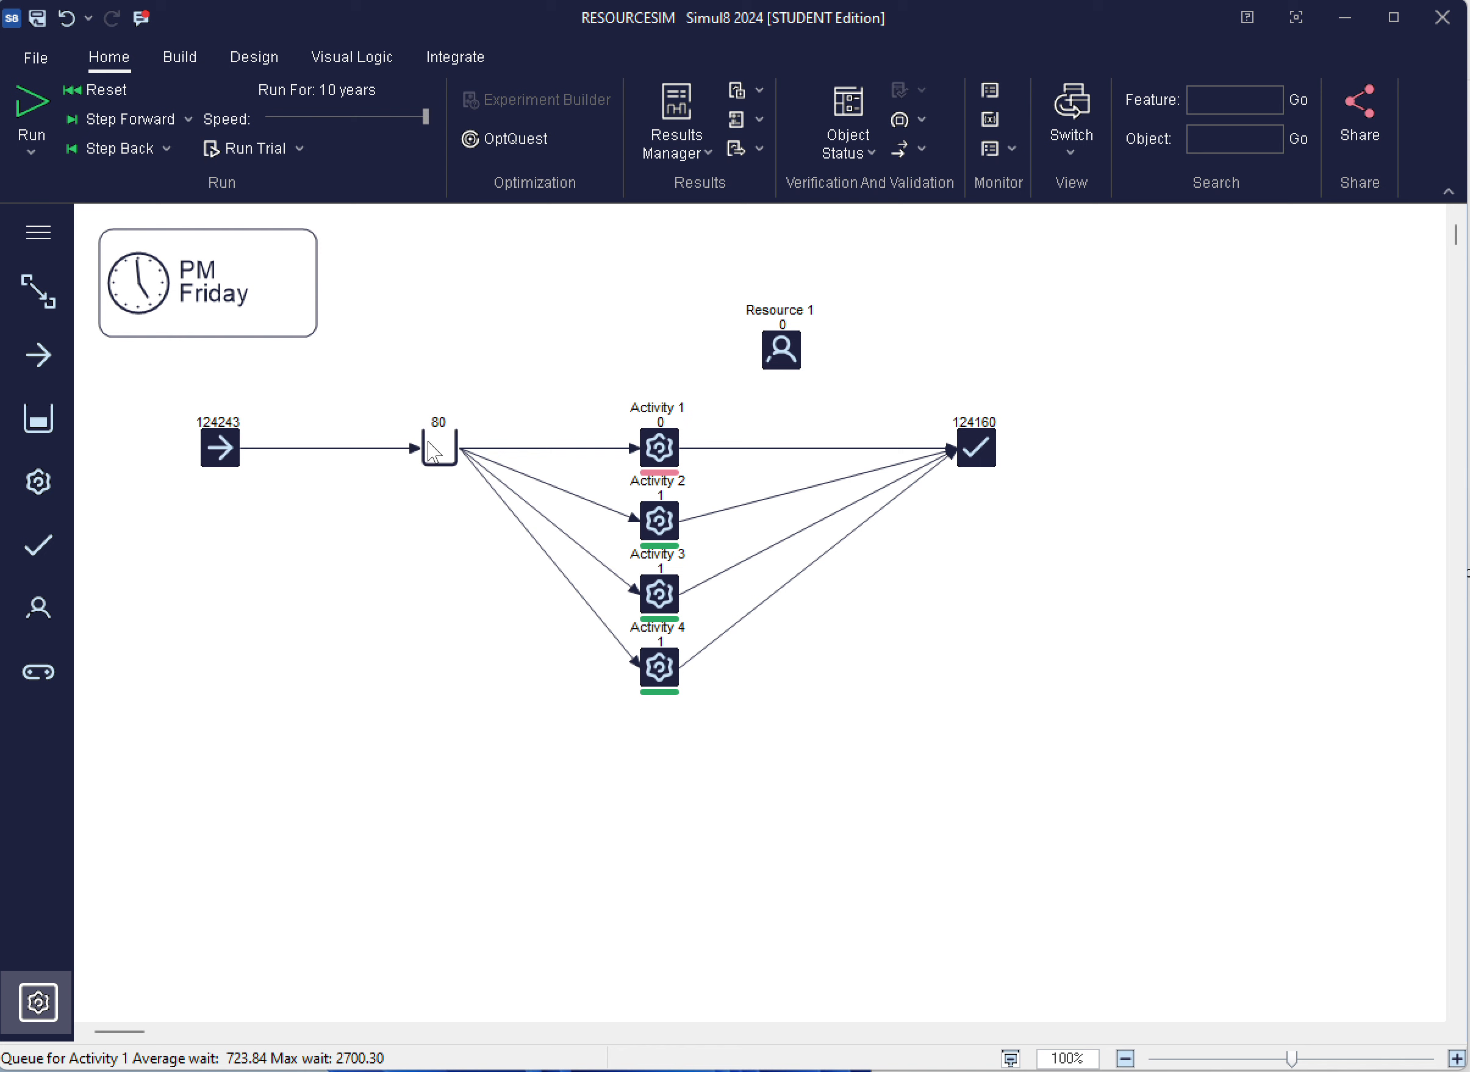
{"action": "mouse_move", "coordinate": [442, 448]}
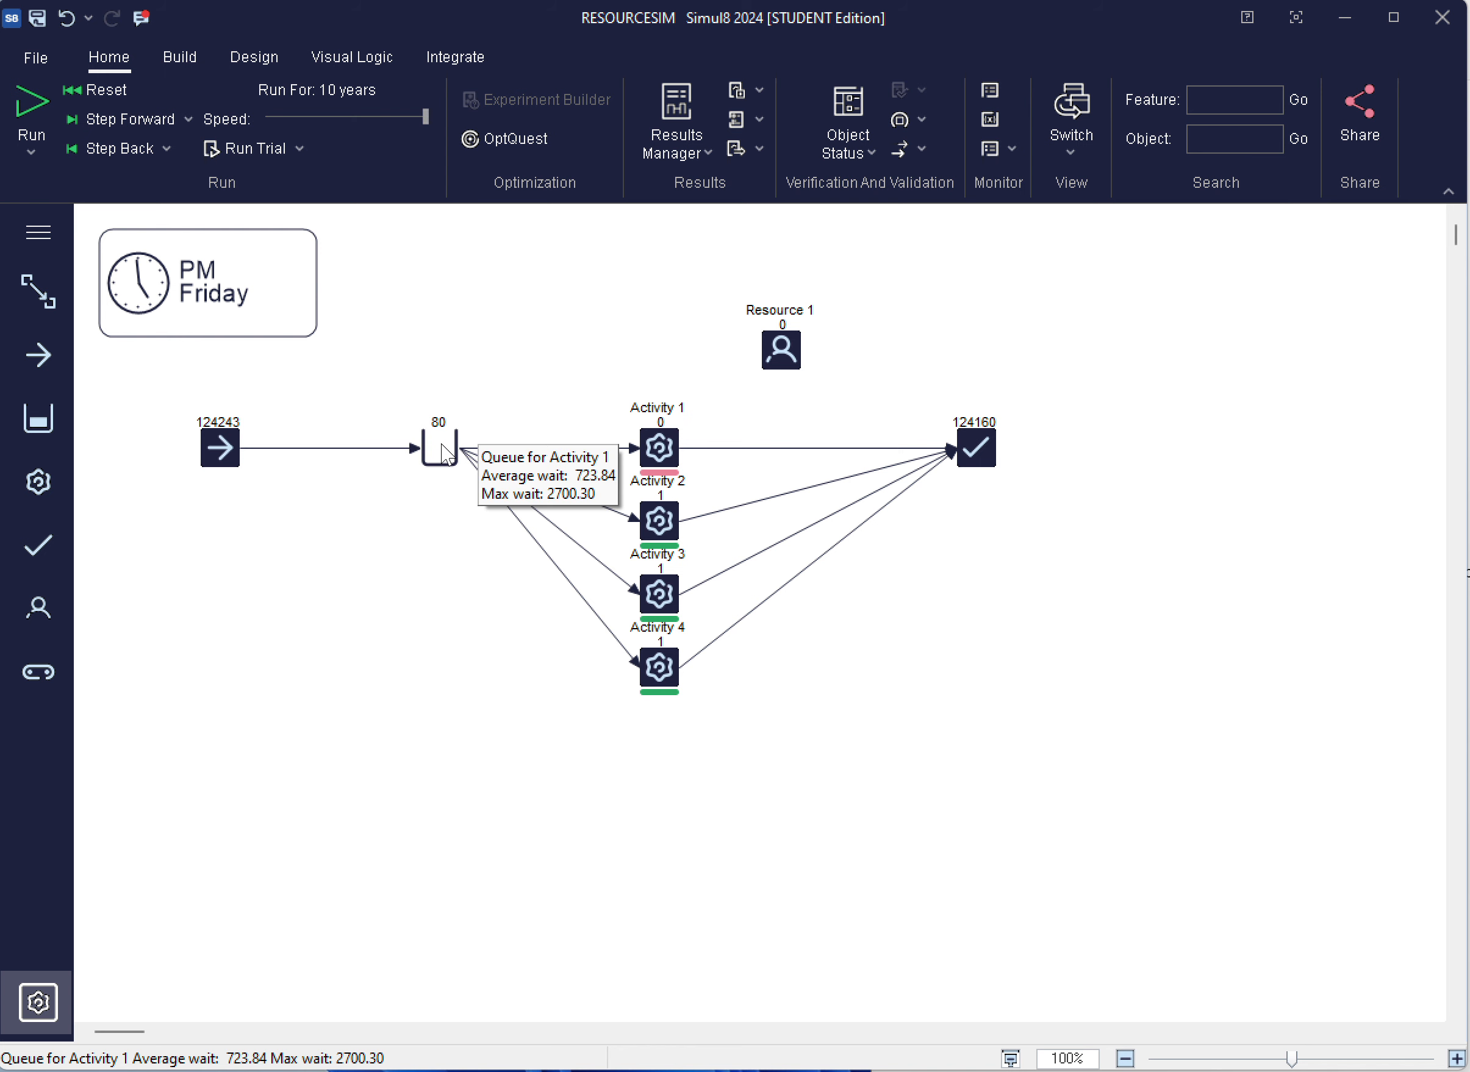
Check the utilization of Resource 1 and set its number available to 4
{"action": "left_click", "coordinate": [782, 343]}
{"action": "mouse_move", "coordinate": [775, 354]}
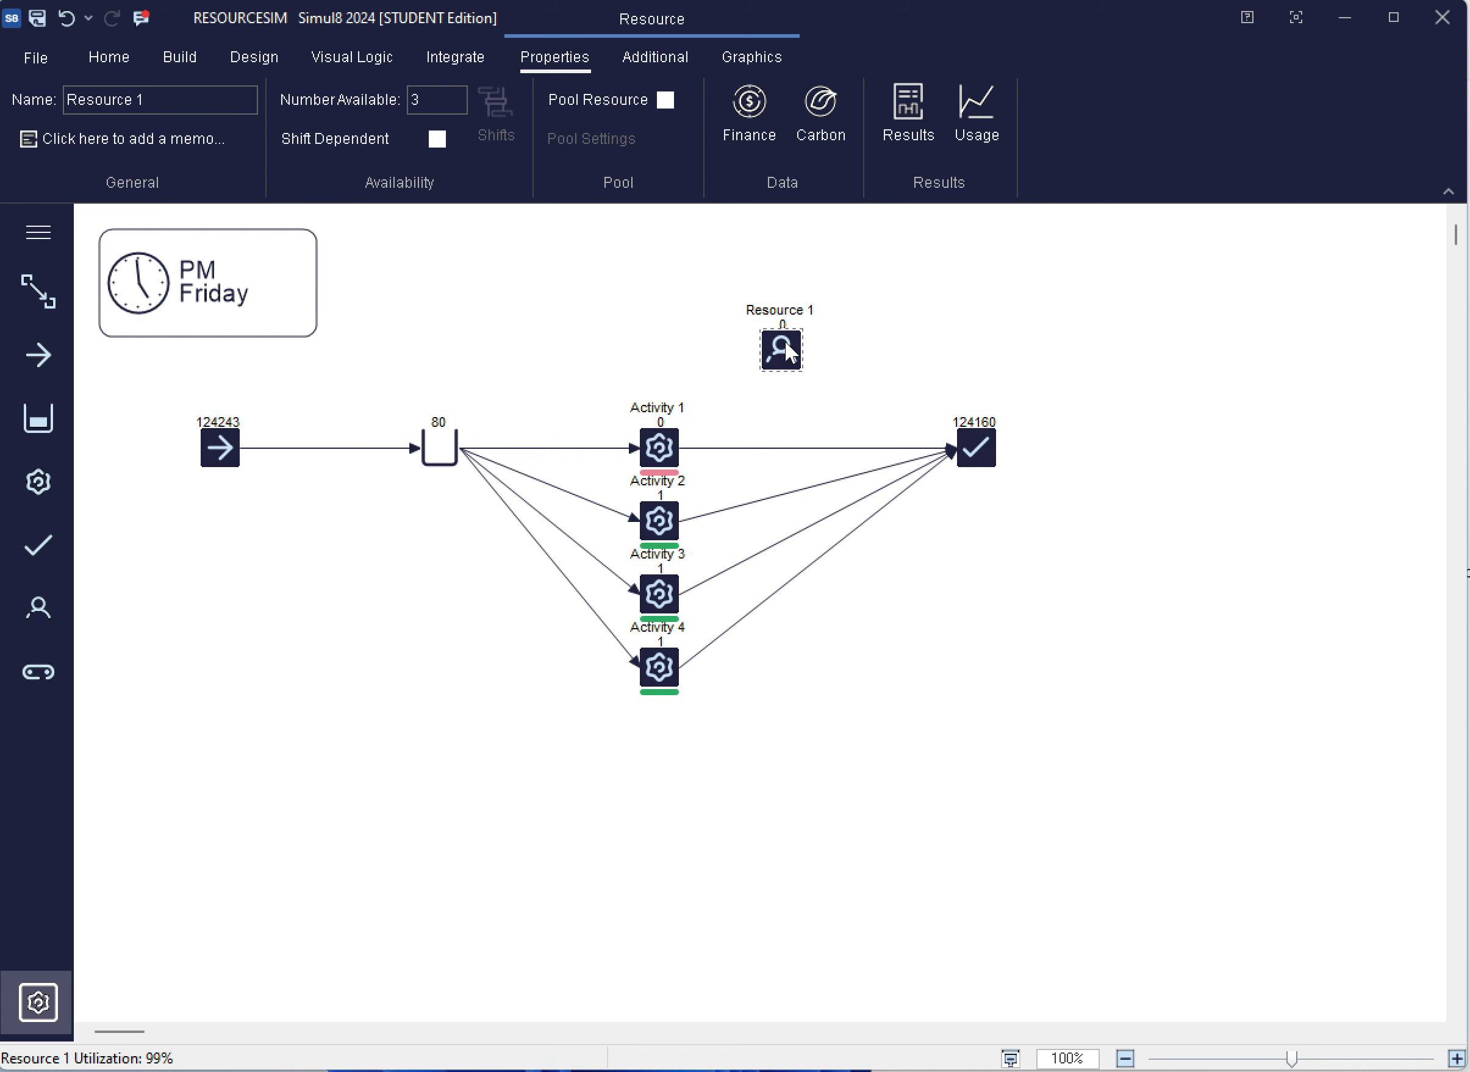
{"action": "double_click", "coordinate": [421, 99]}
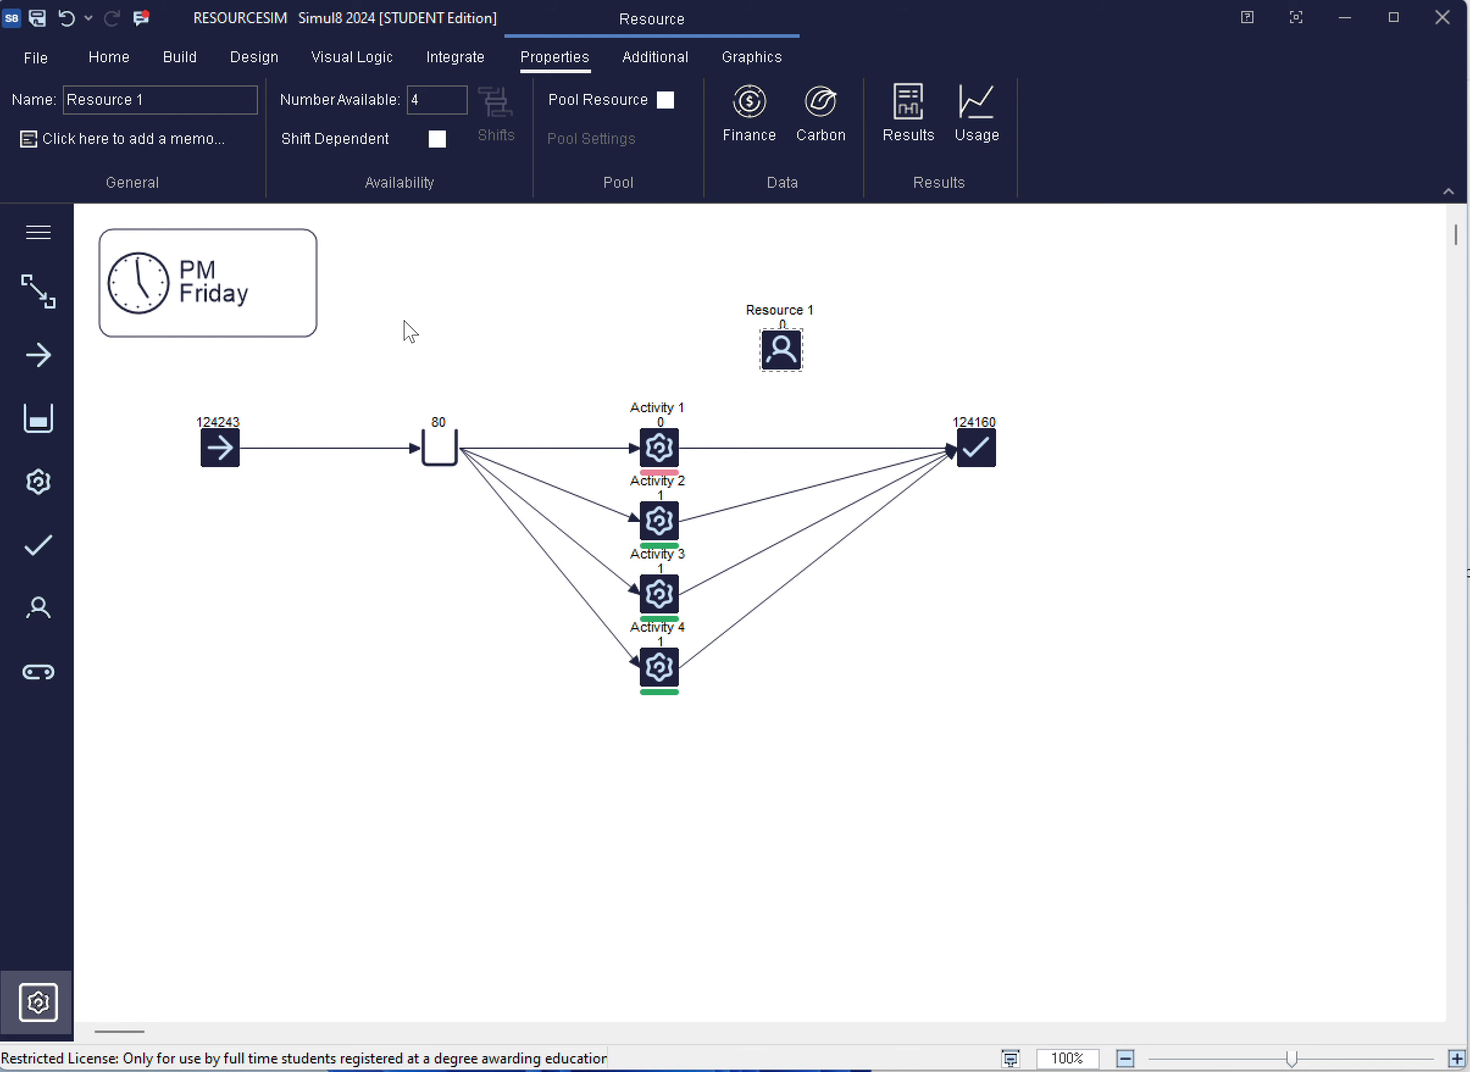
{"action": "left_click", "coordinate": [476, 304]}
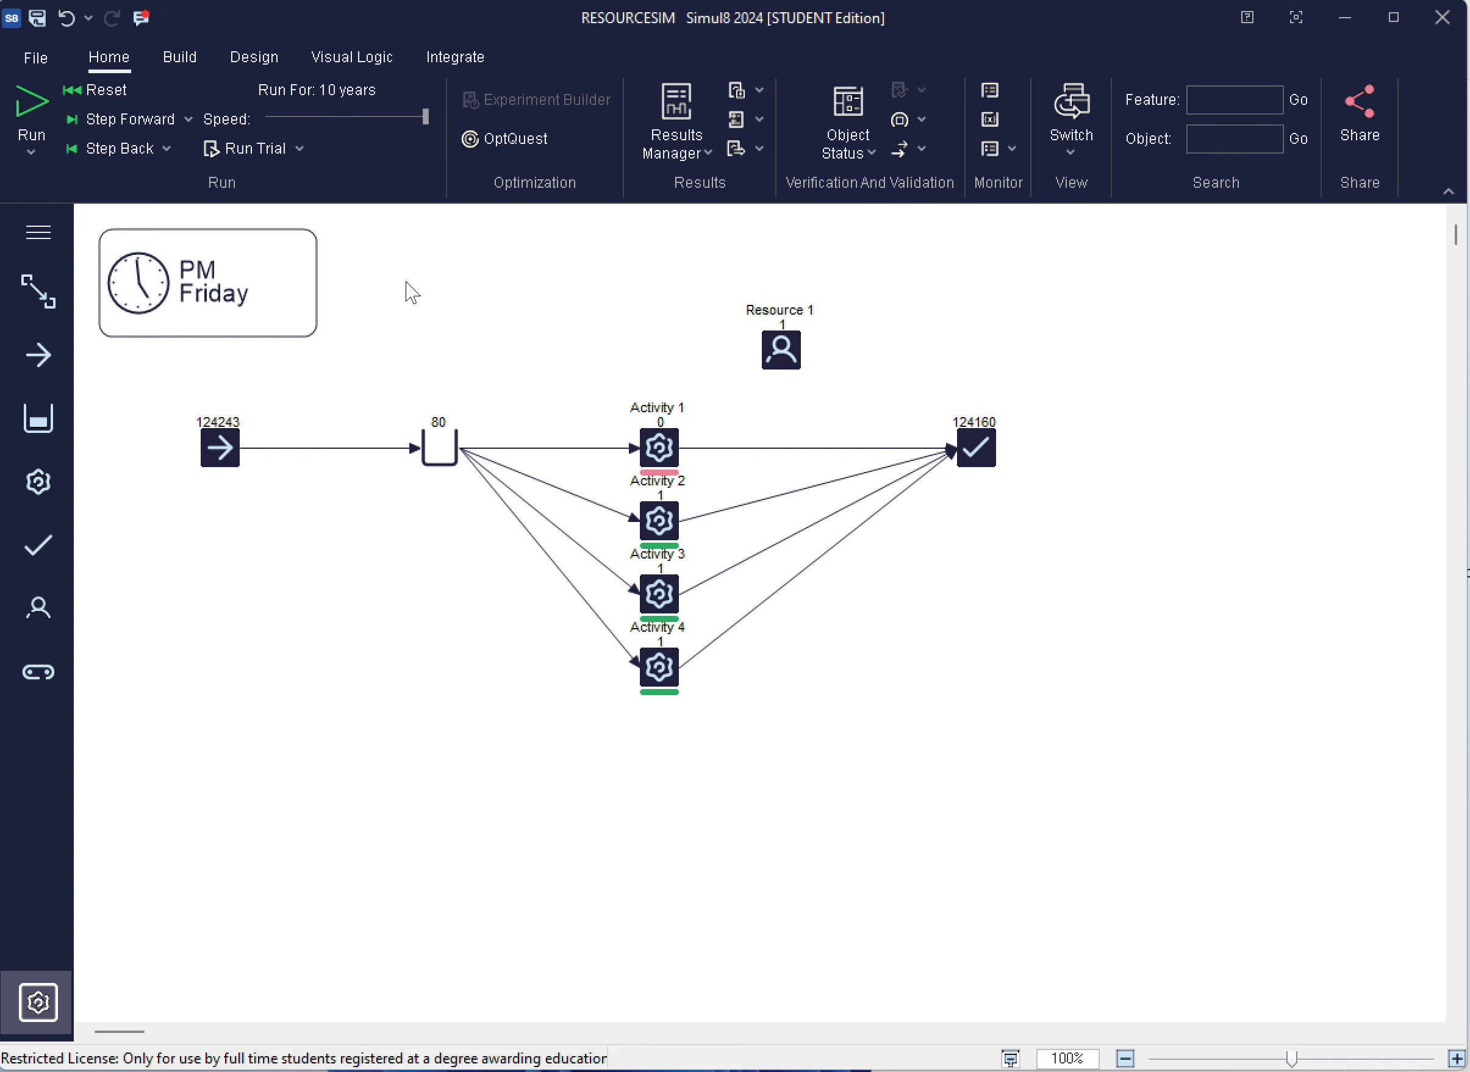
Reset the model, run the 10-year simulation with the increased resource, and check the queue's average and maximum wait
{"action": "left_click", "coordinate": [112, 88]}
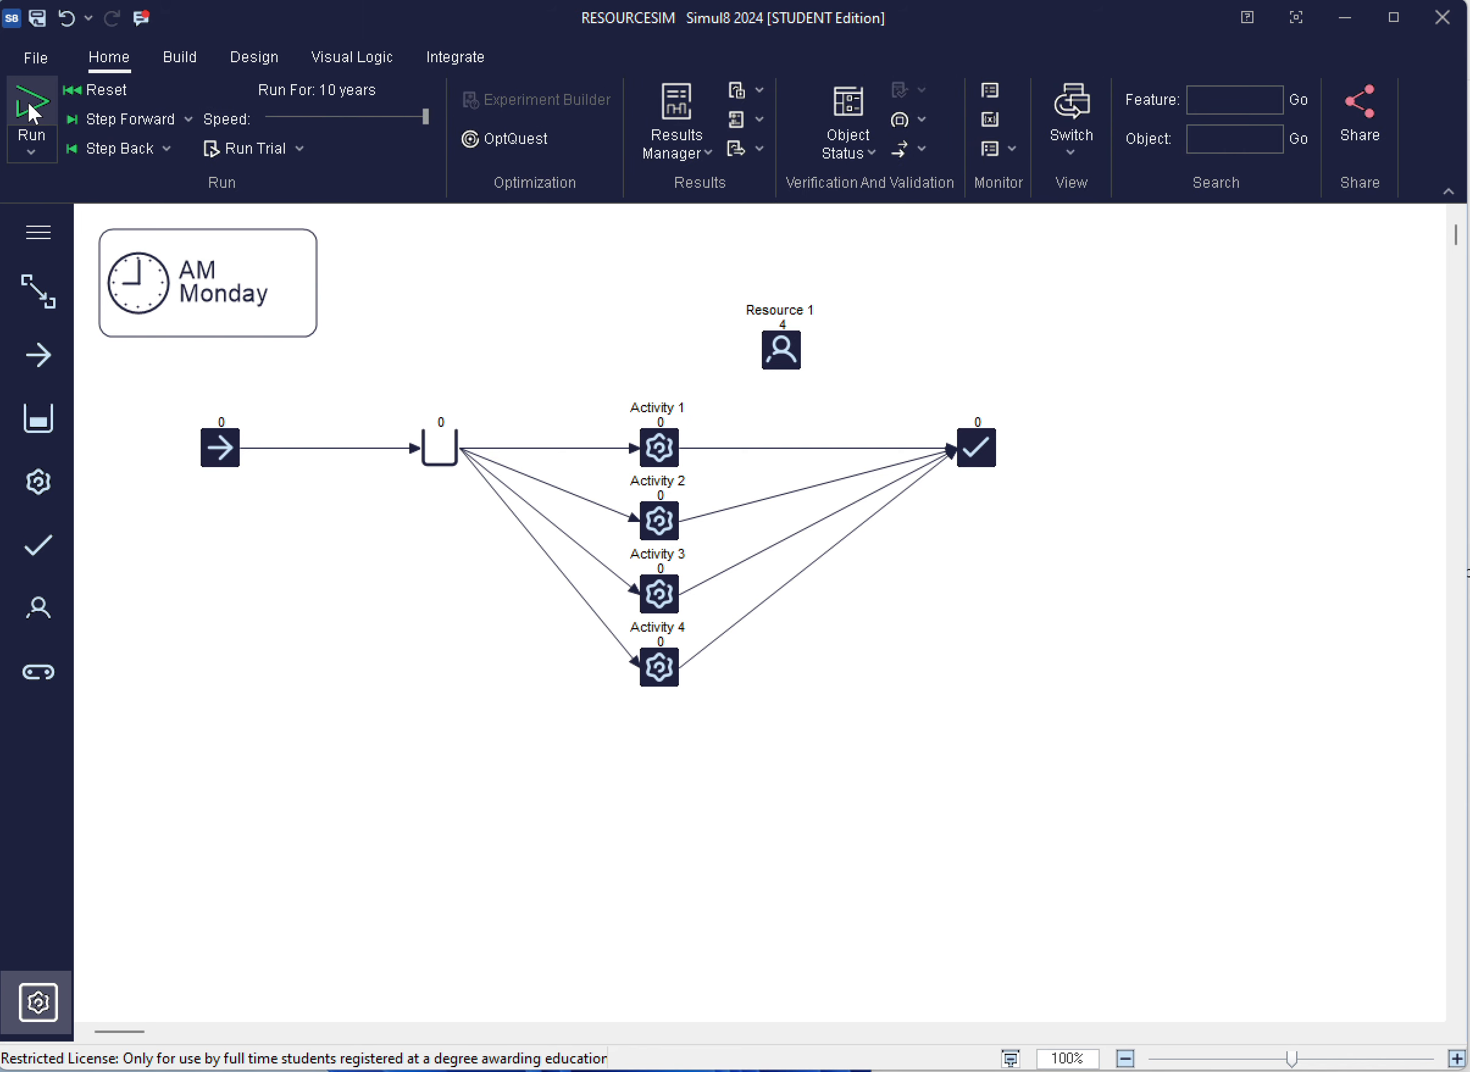
{"action": "left_click", "coordinate": [33, 109]}
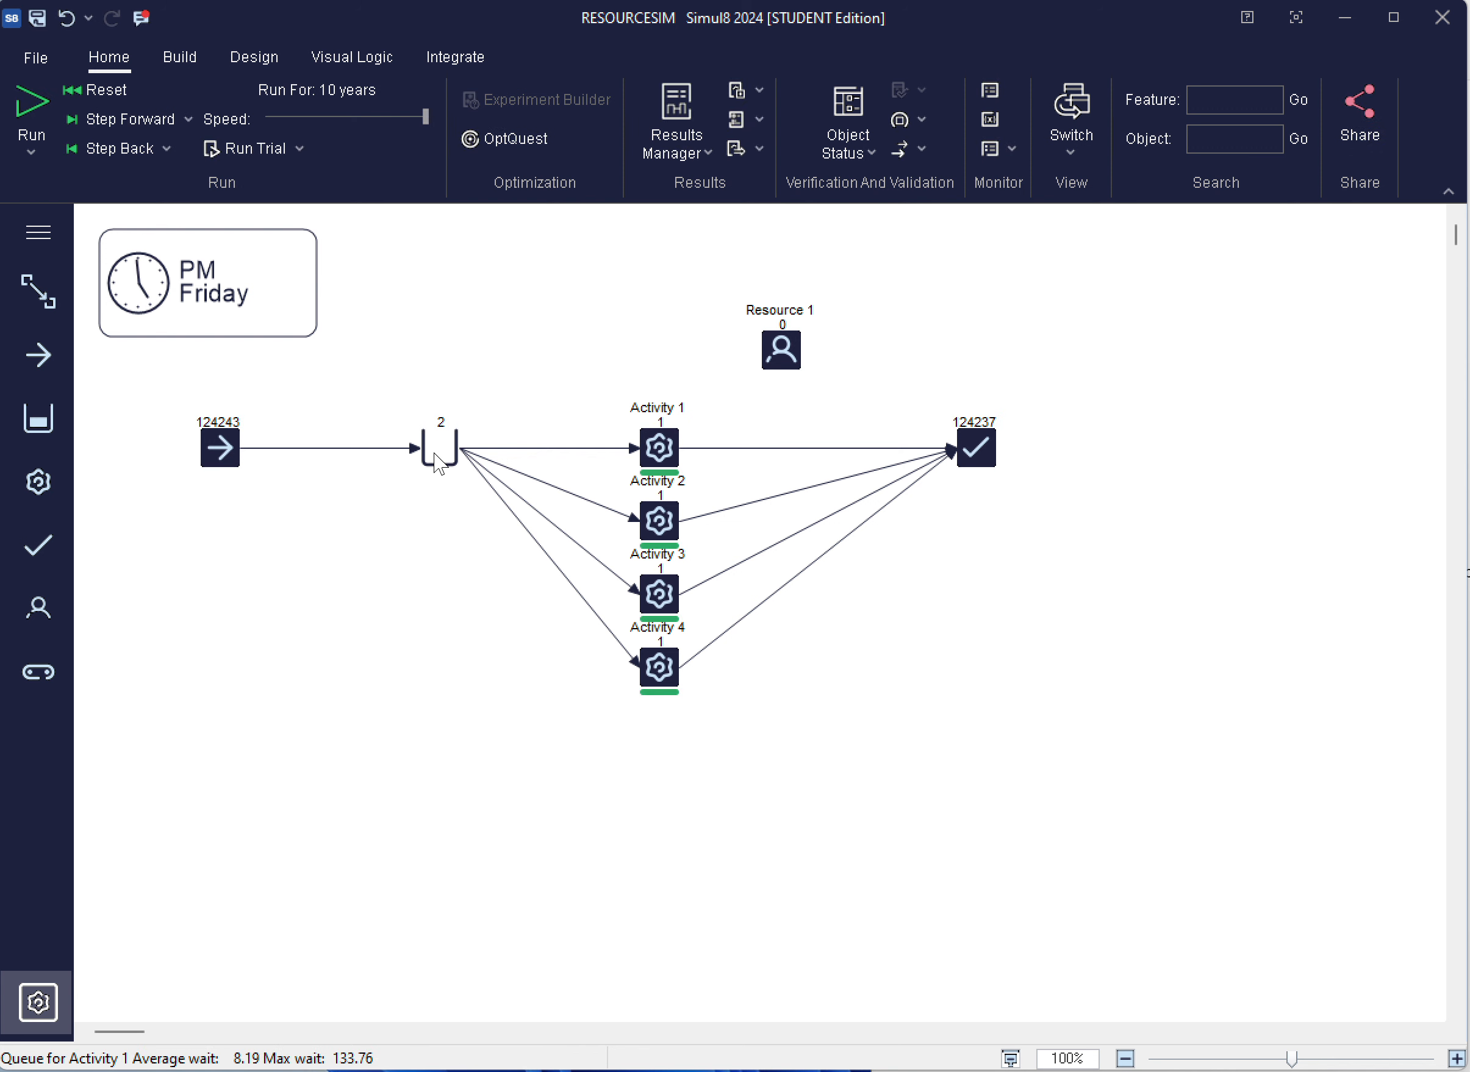
{"action": "mouse_move", "coordinate": [441, 457]}
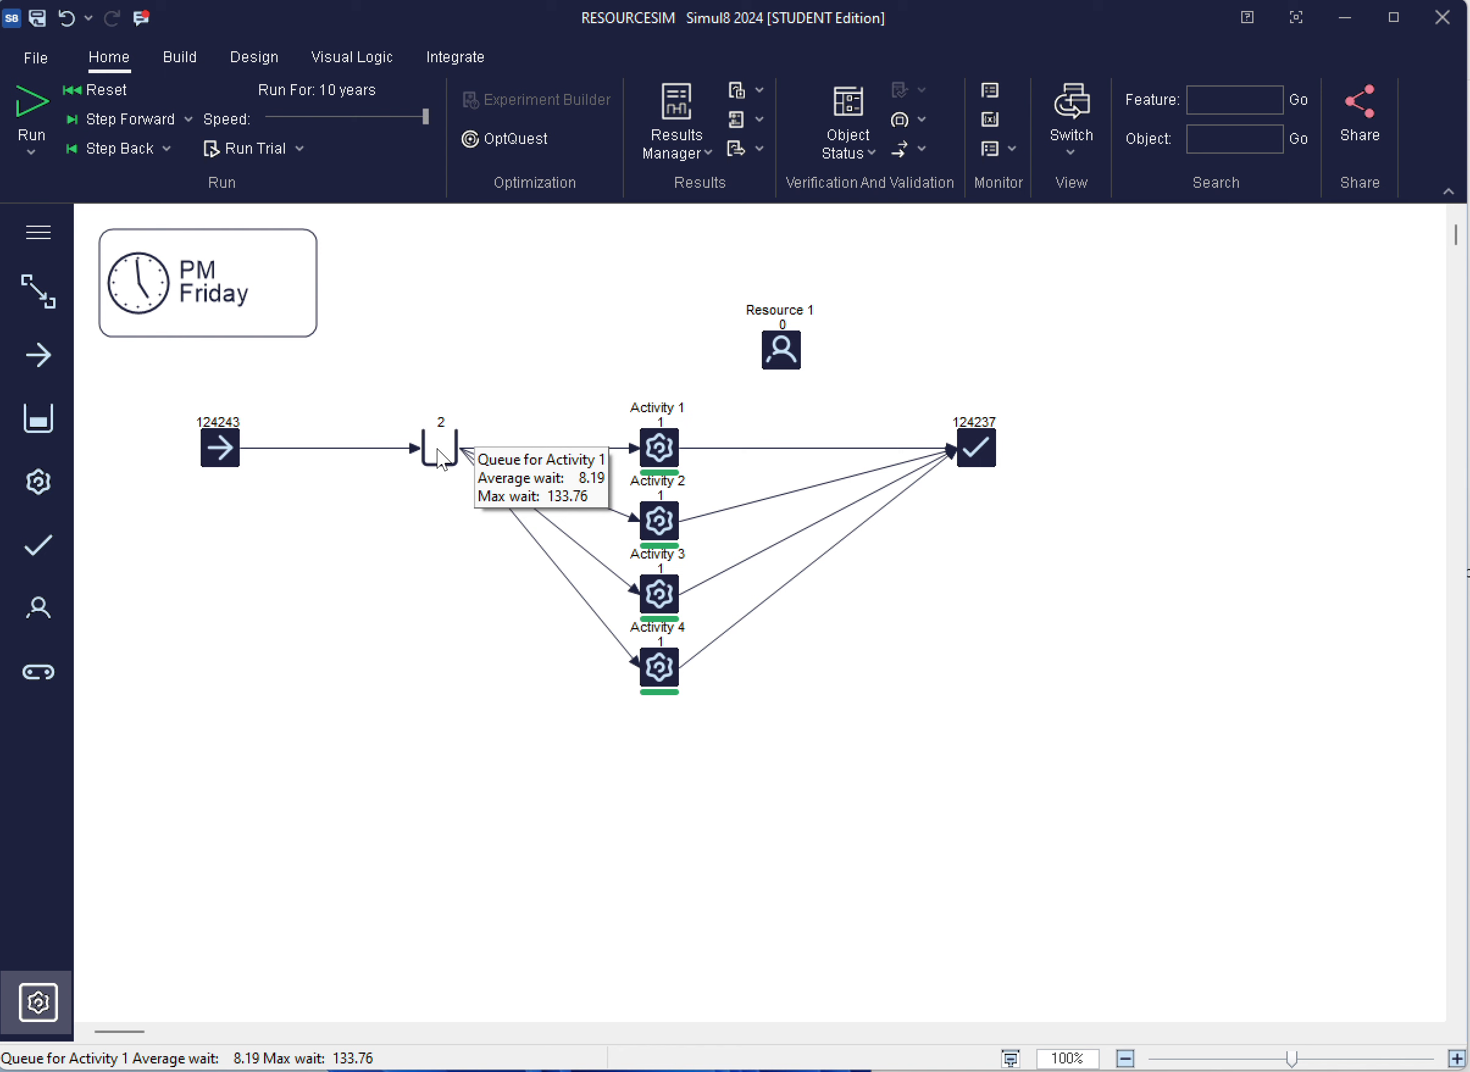
Examine the detailed results of Queue for Activity 1, close them, and save the model
{"action": "left_click", "coordinate": [441, 456]}
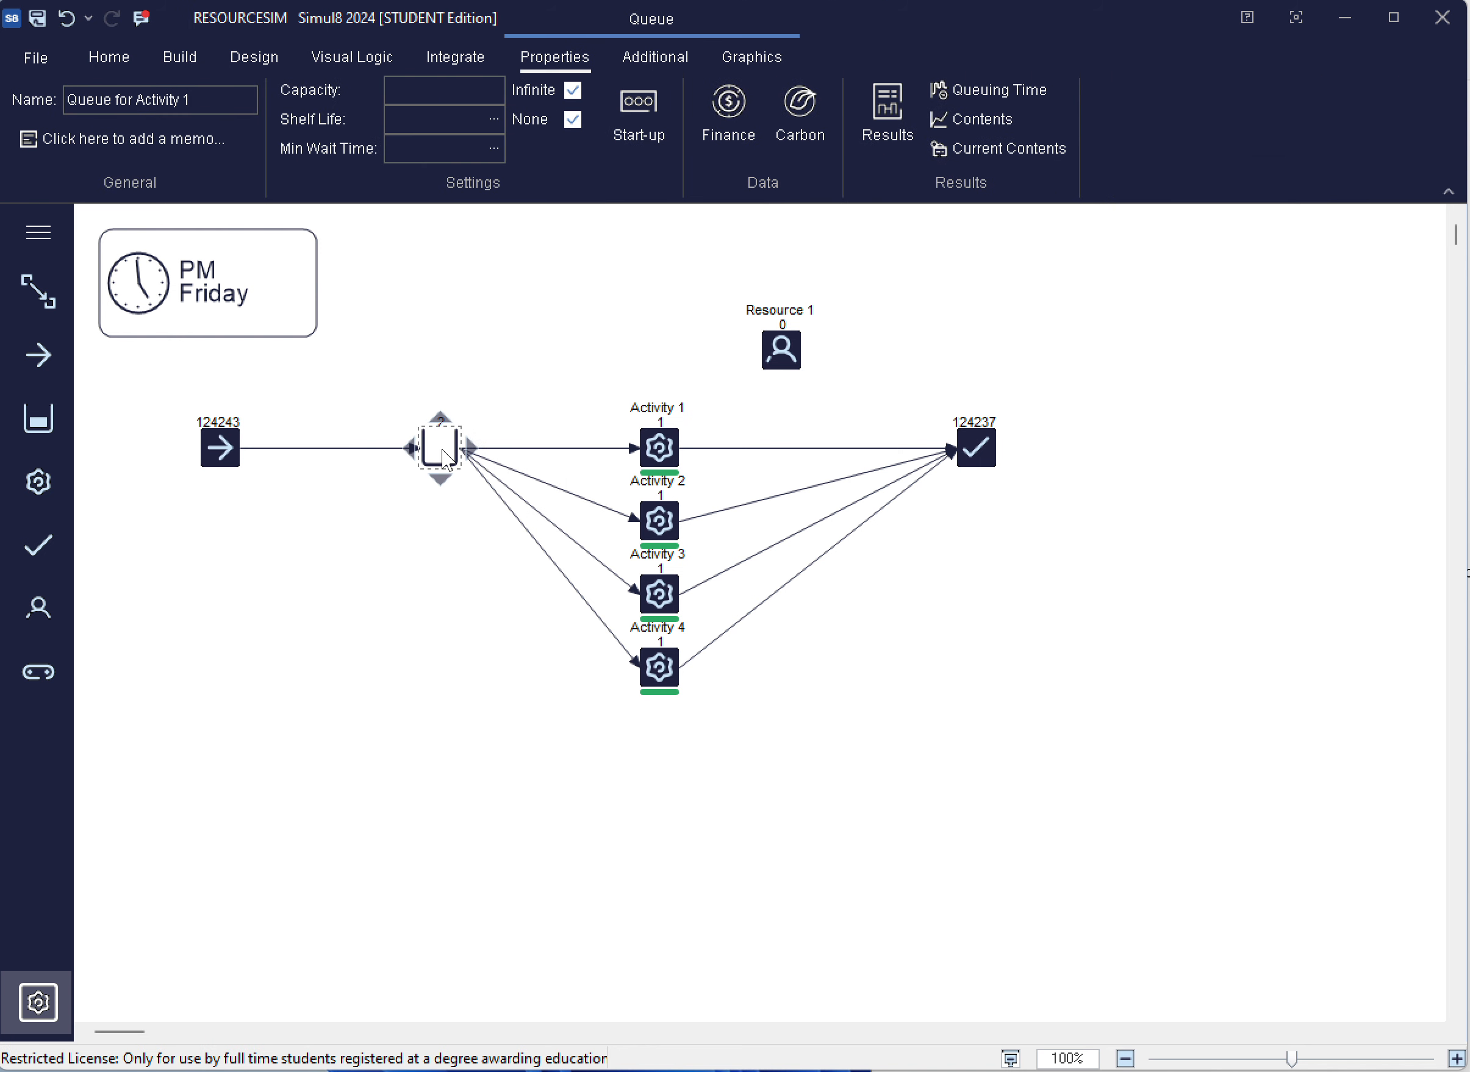
{"action": "left_click", "coordinate": [868, 136]}
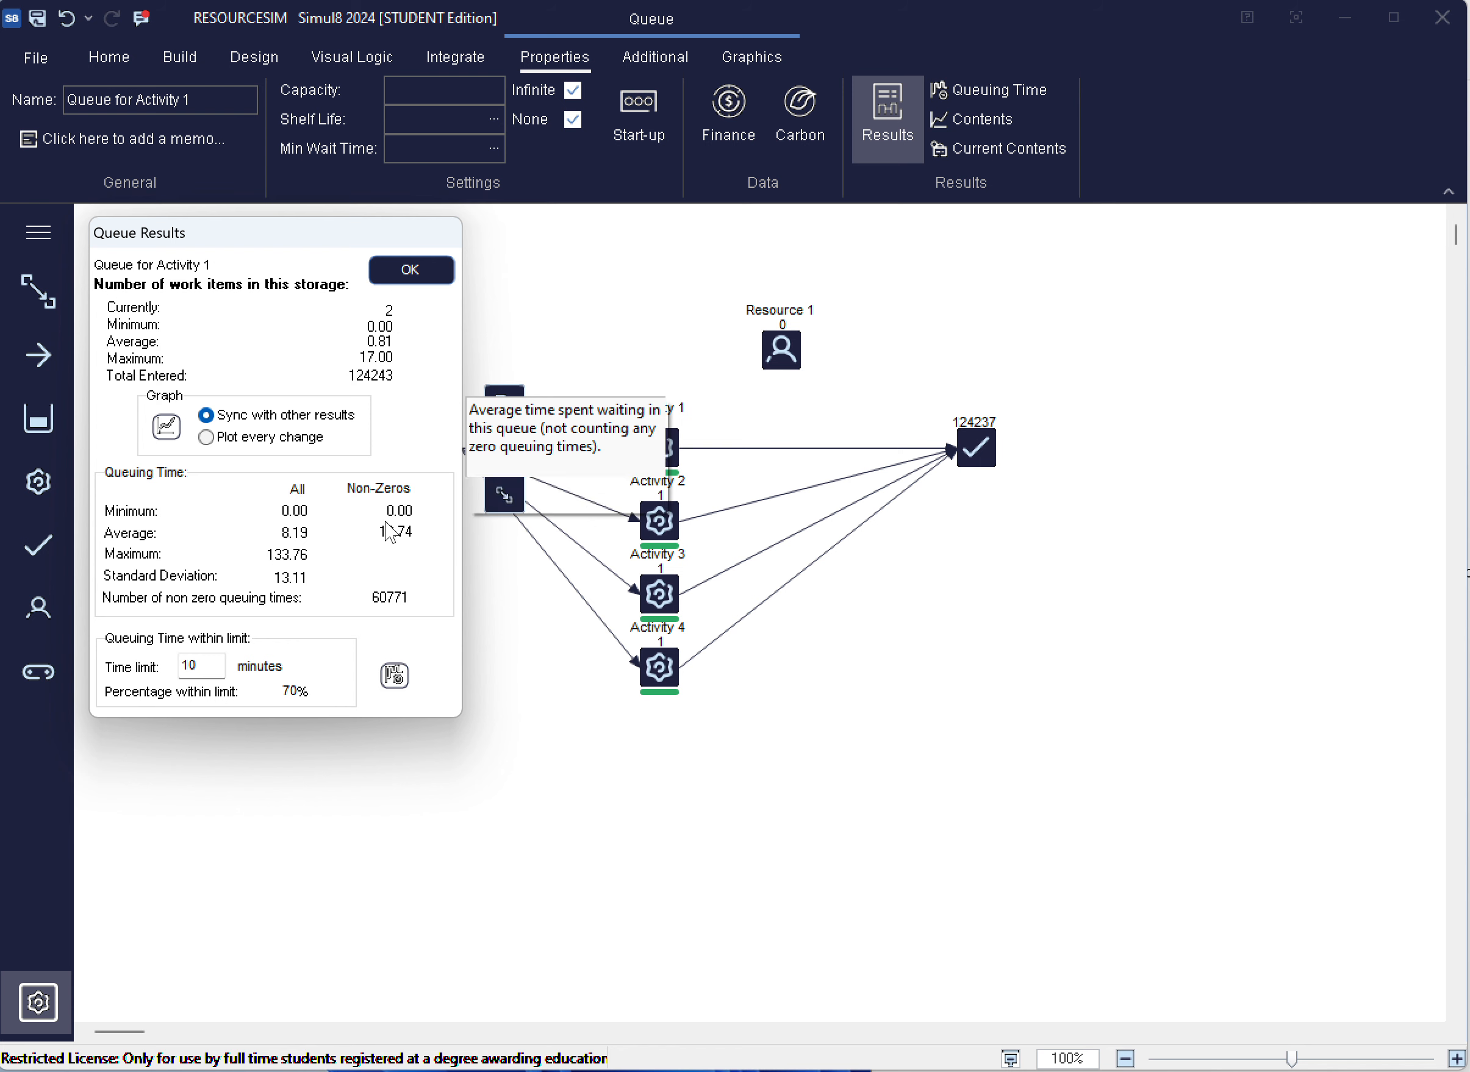
{"action": "left_click", "coordinate": [411, 270]}
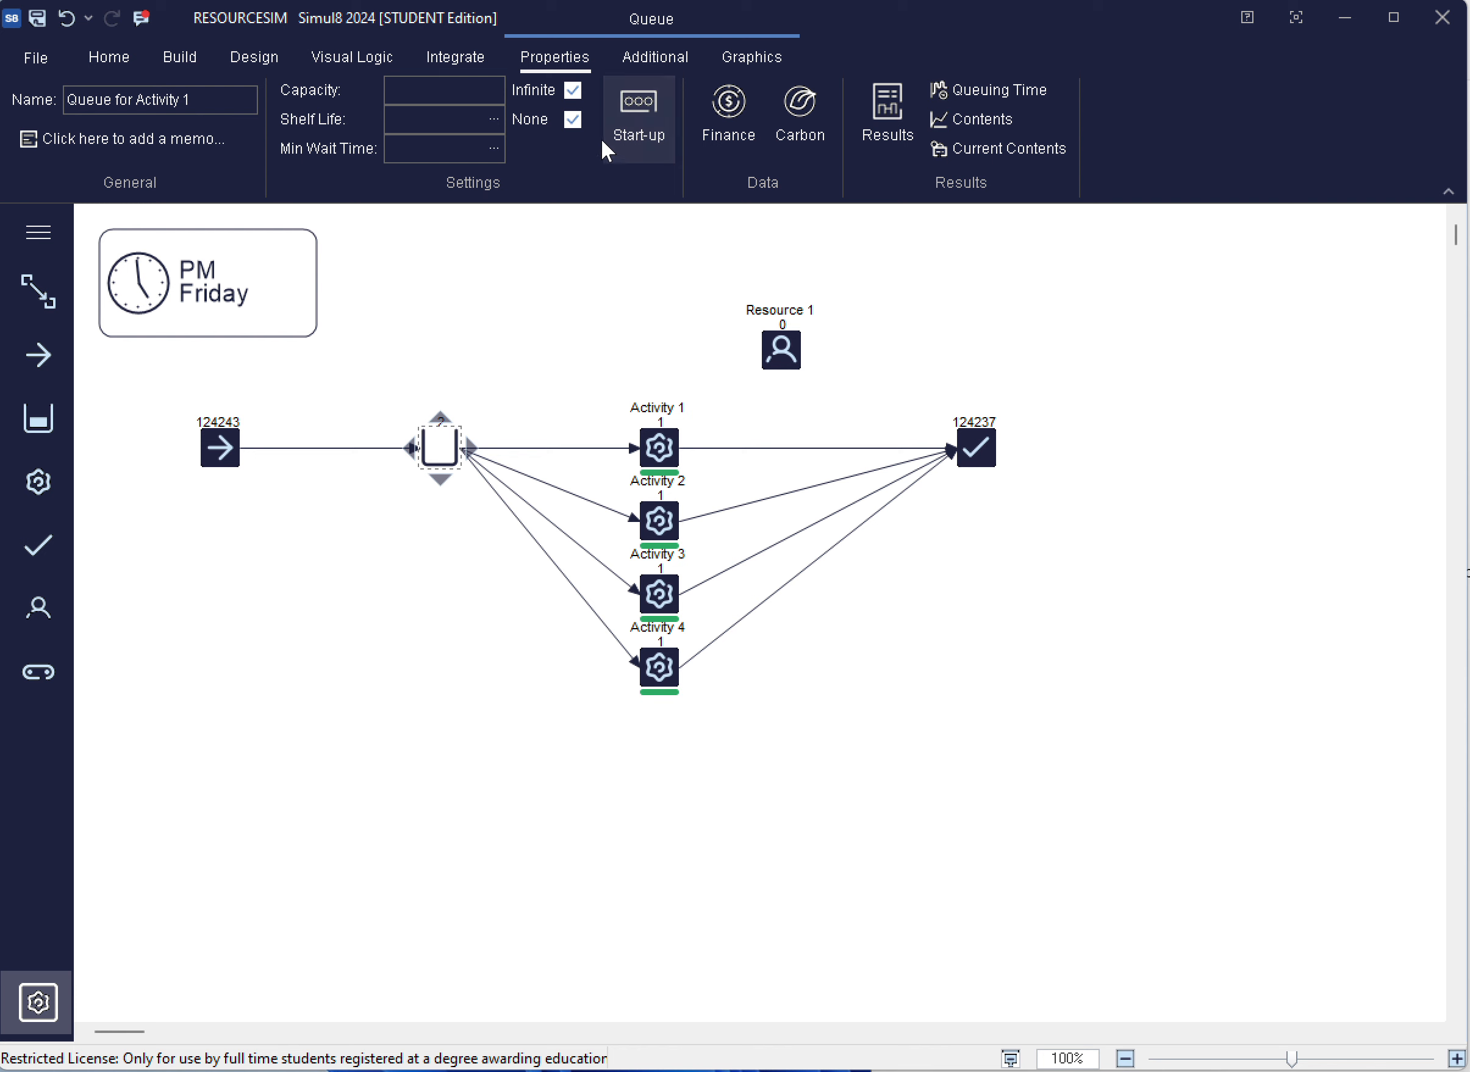
{"action": "left_click", "coordinate": [38, 57]}
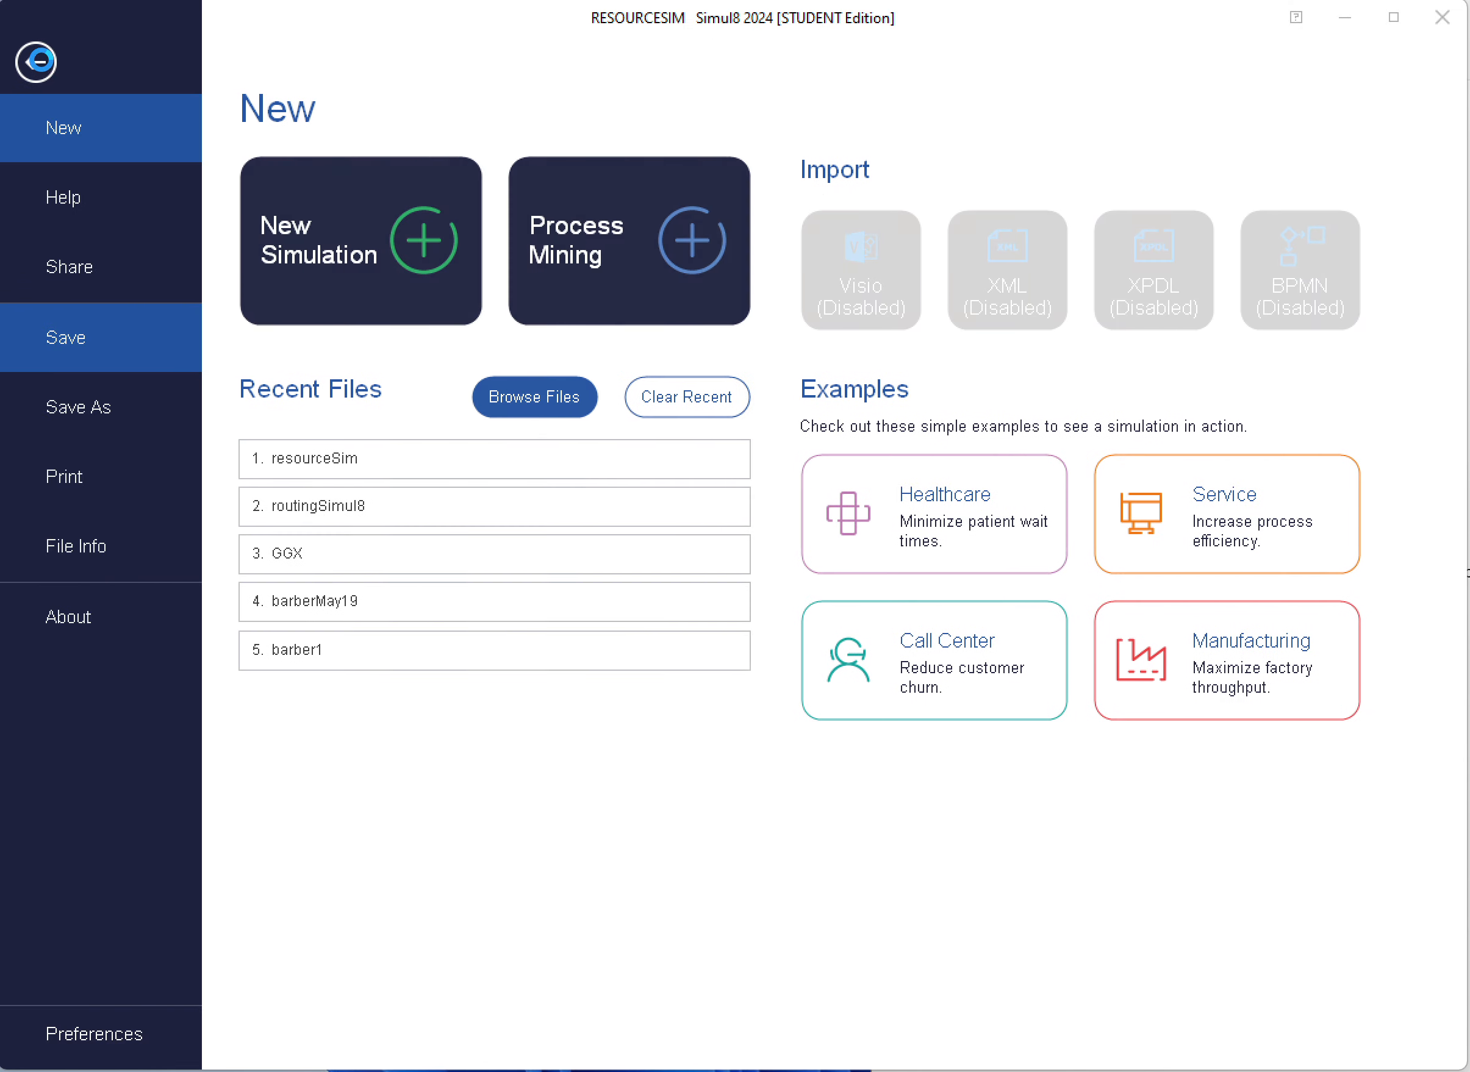
{"action": "left_click", "coordinate": [94, 325]}
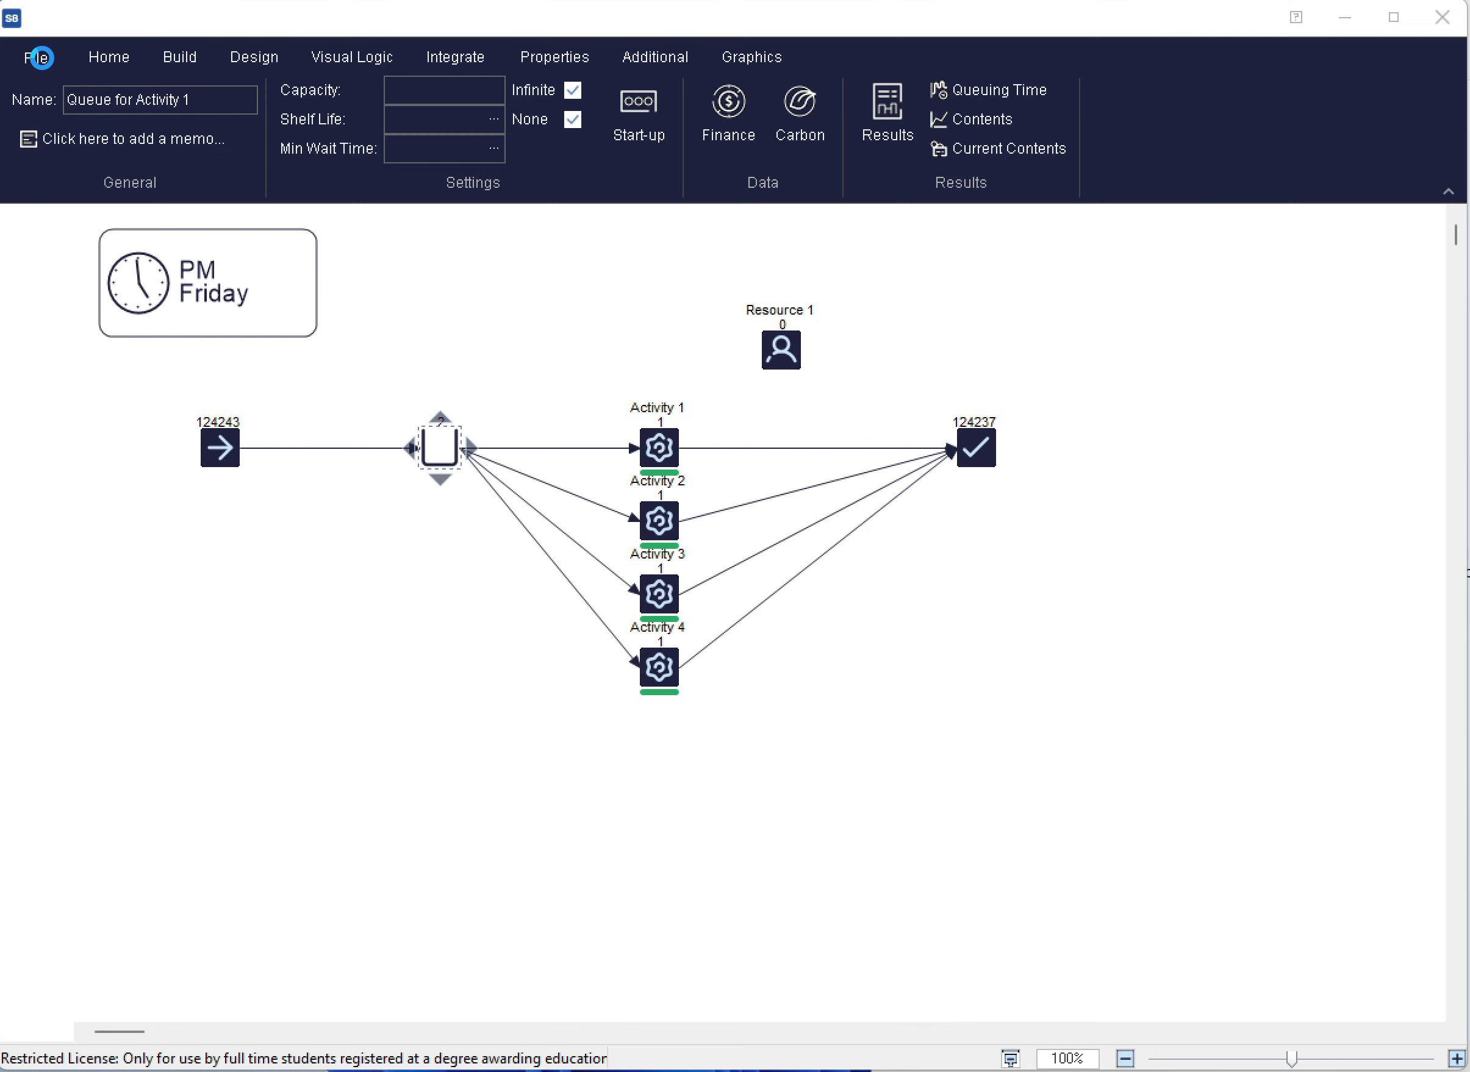
Open the Healthcare example simulation and start running it
{"action": "left_click", "coordinate": [35, 57]}
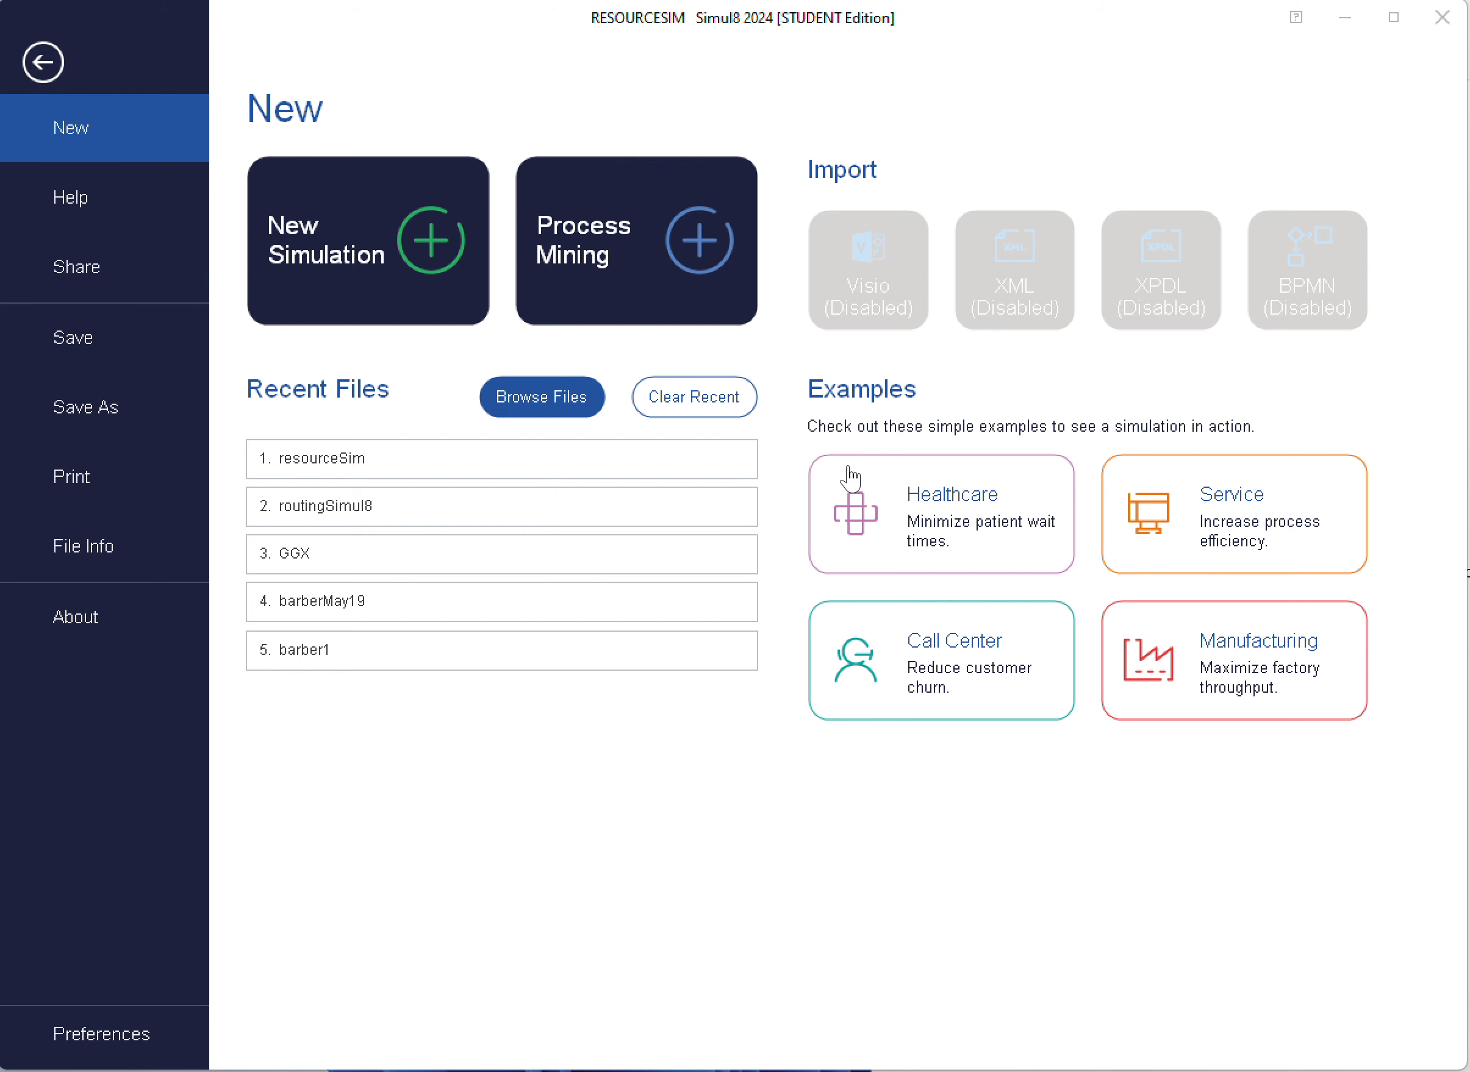
{"action": "left_click", "coordinate": [976, 527]}
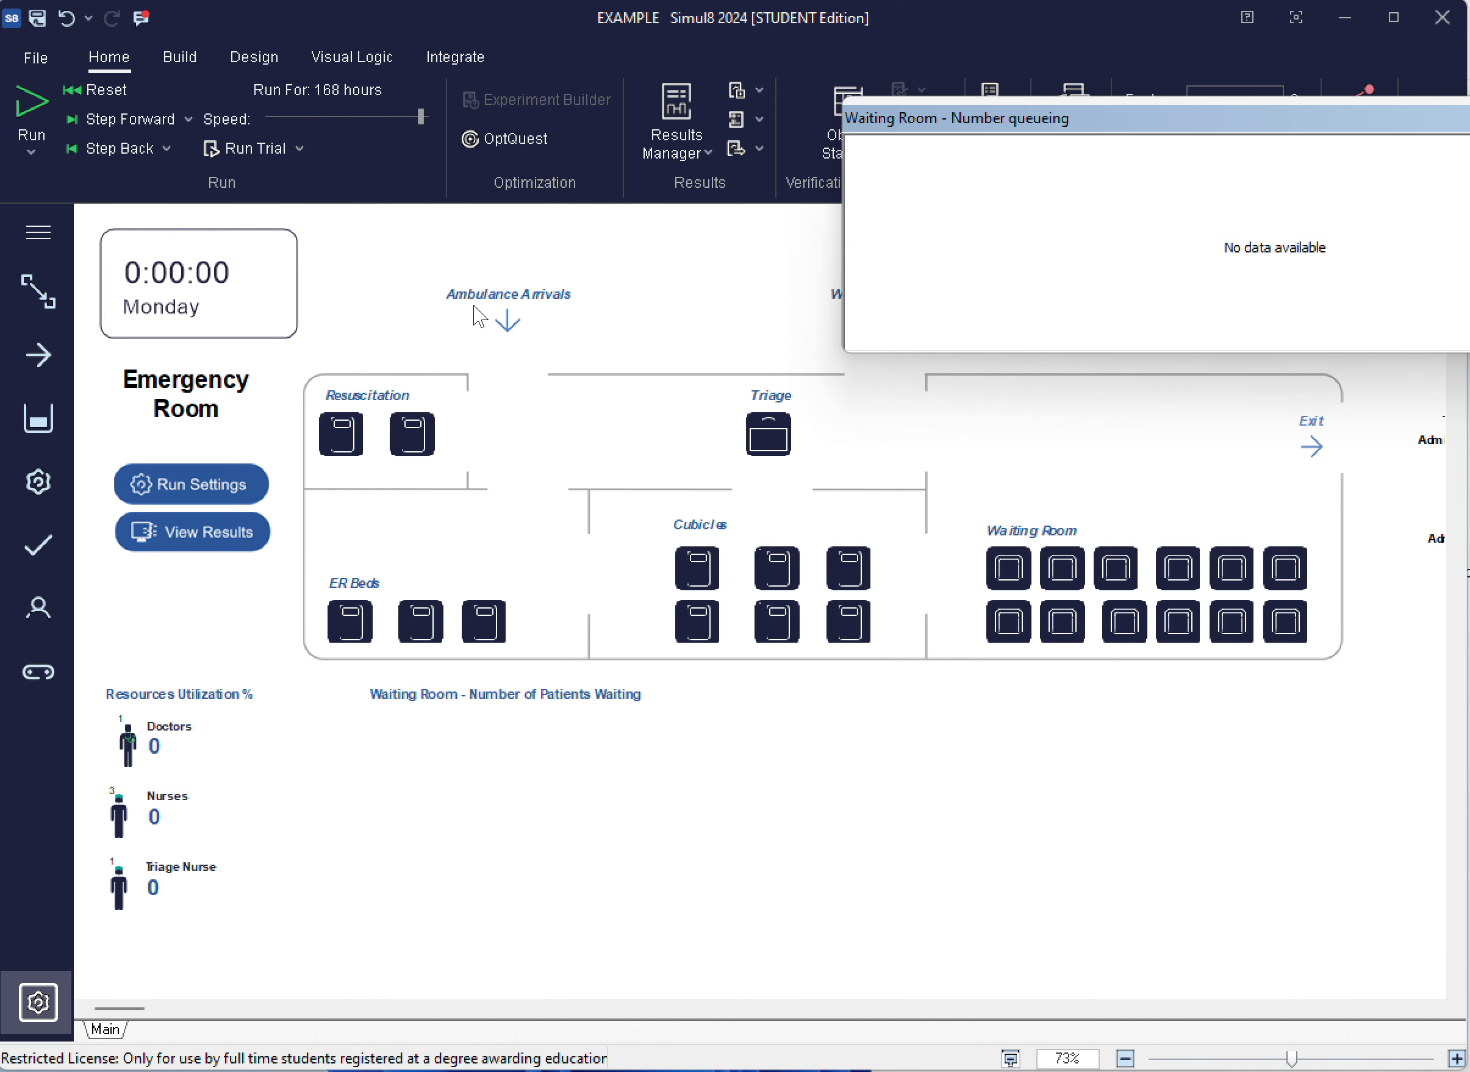
{"action": "left_click", "coordinate": [31, 100]}
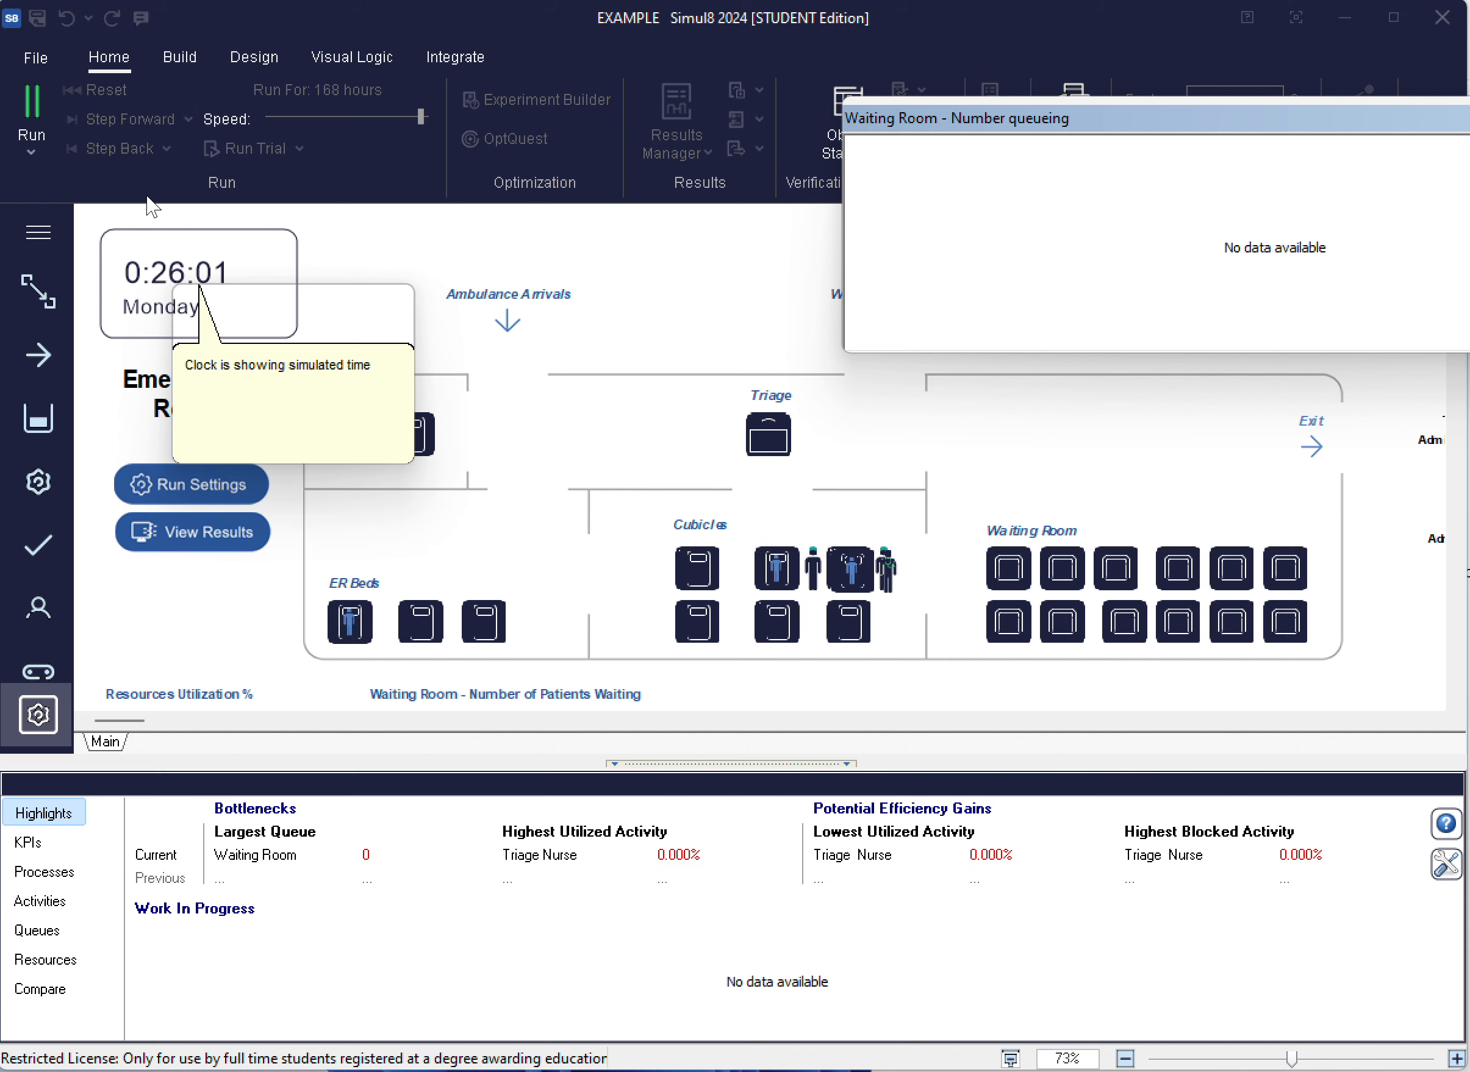
Slow the running emergency room simulation to near the minimum speed and move the Waiting Room queue graph away from the layout
{"action": "left_click_drag", "start_coordinate": [420, 116], "coordinate": [275, 118]}
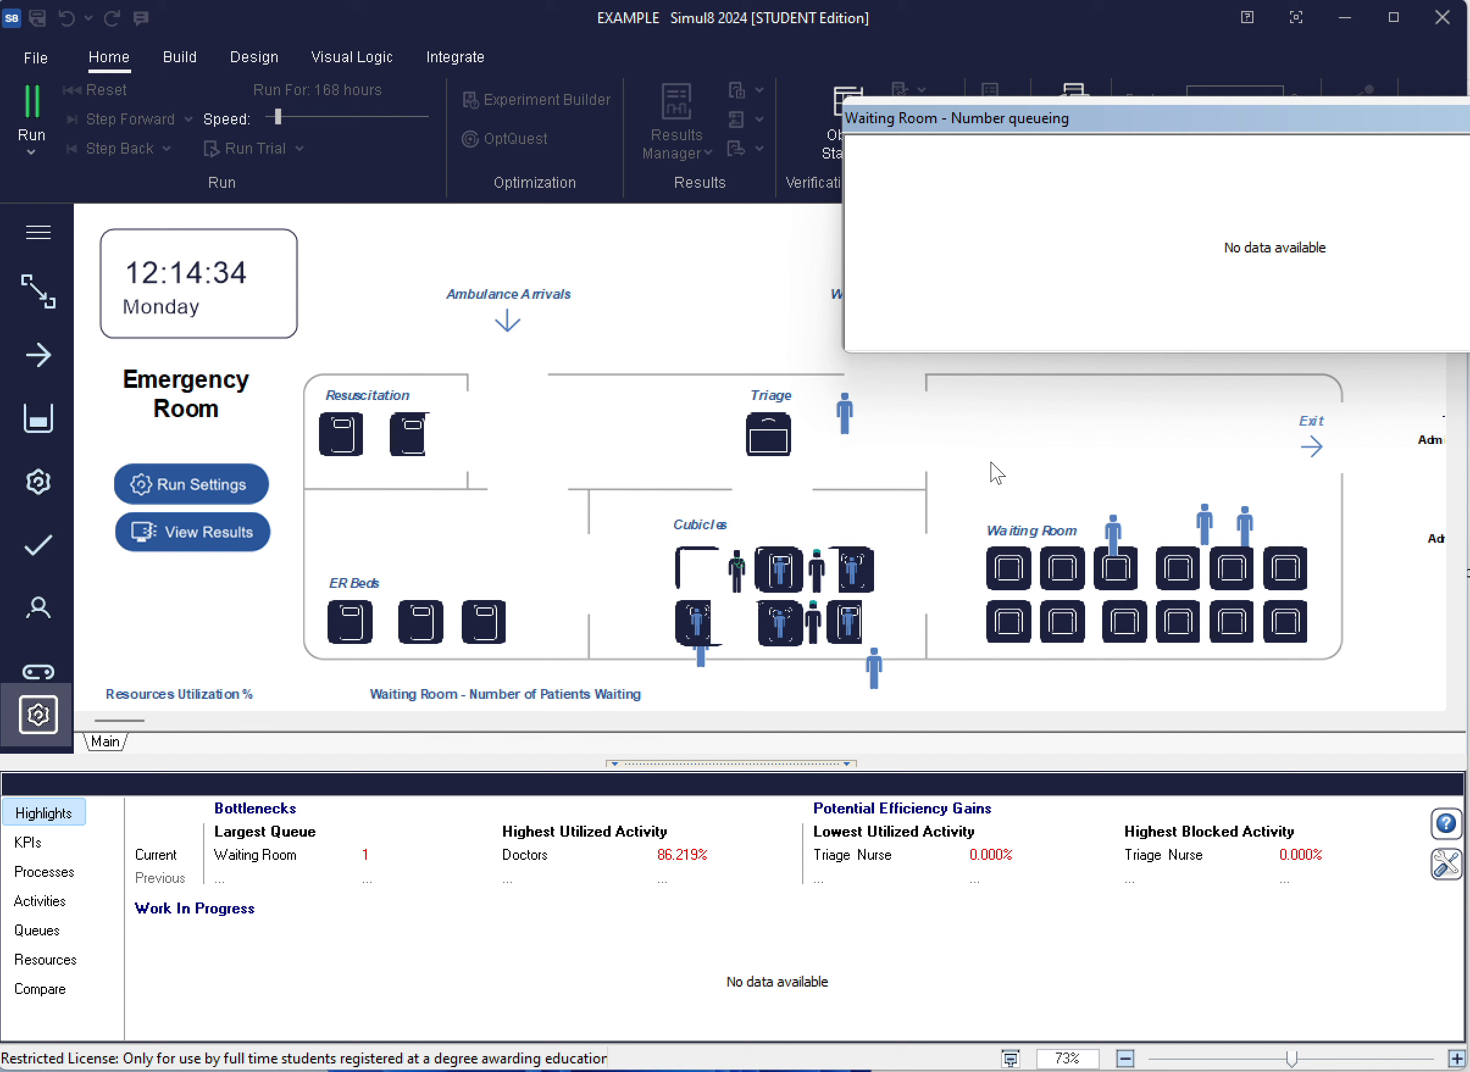
{"action": "left_click_drag", "start_coordinate": [1135, 112], "coordinate": [1160, 132]}
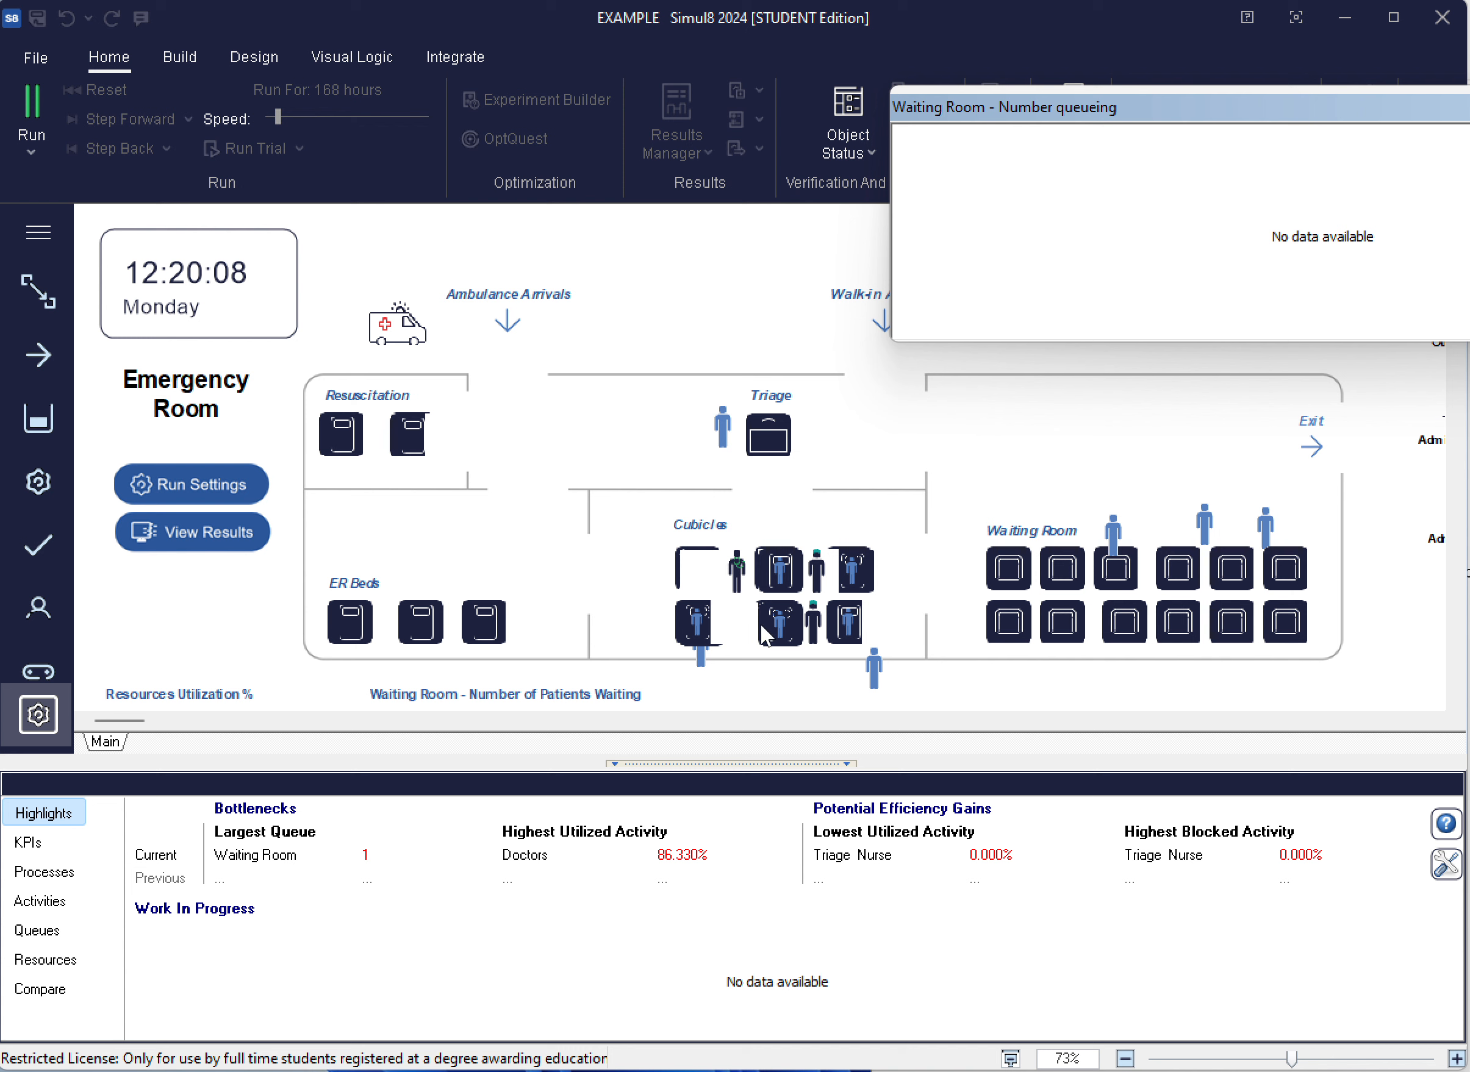